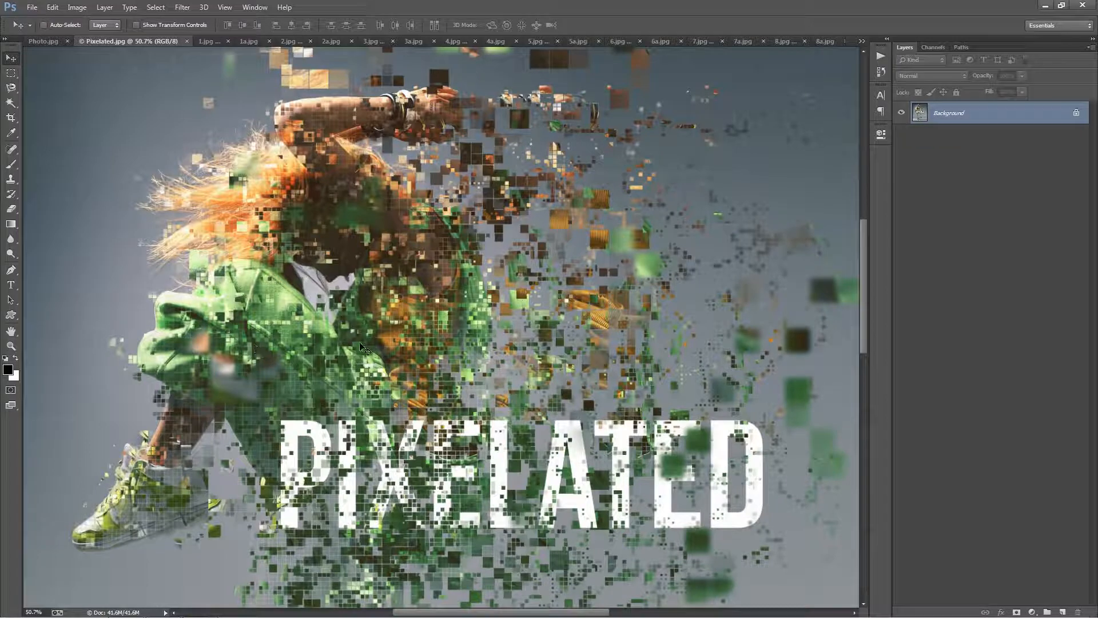
Inspect the finished Pixelated.jpg effect and compare example photos 1 to 3 with their pixel-dispersed versions.
left_click_drag(359, 344, 336, 323)
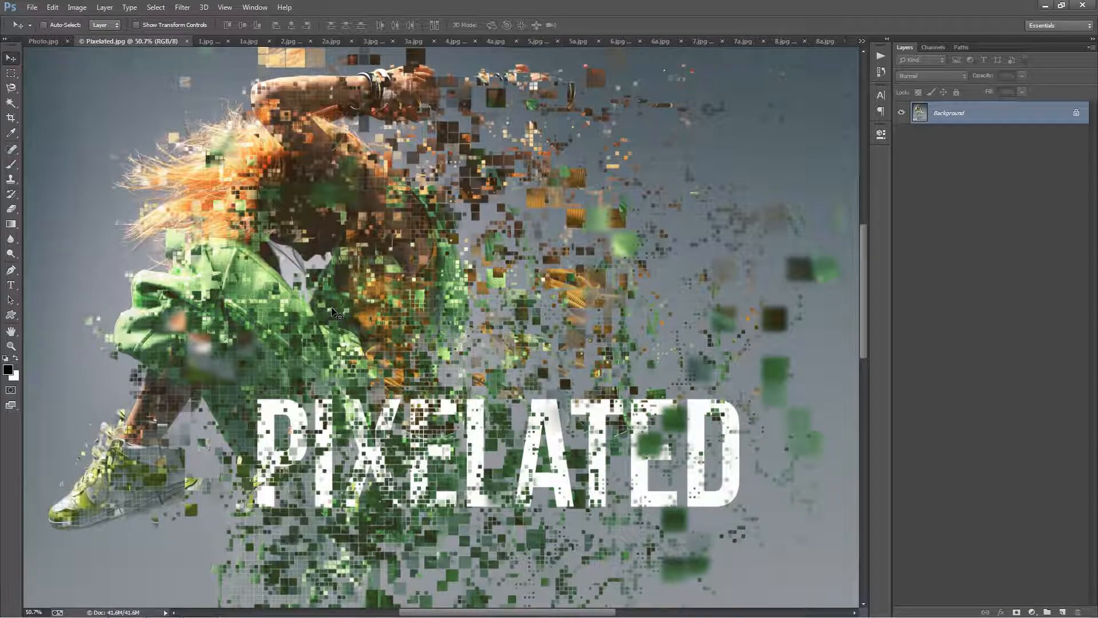
key("ctrl+0")
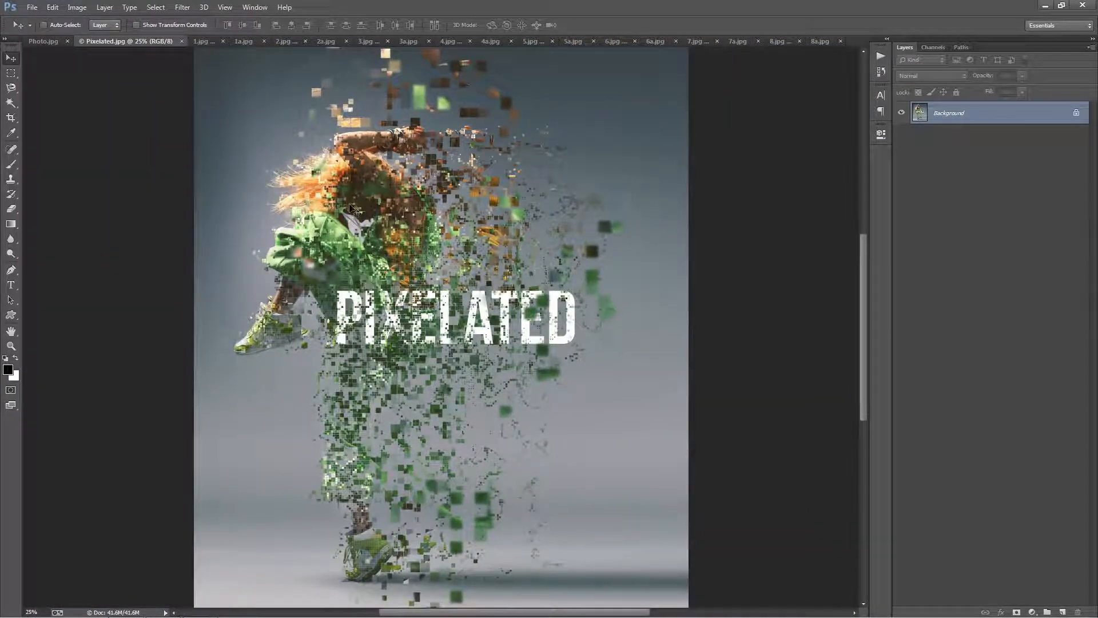
left_click(199, 38)
left_click(239, 42)
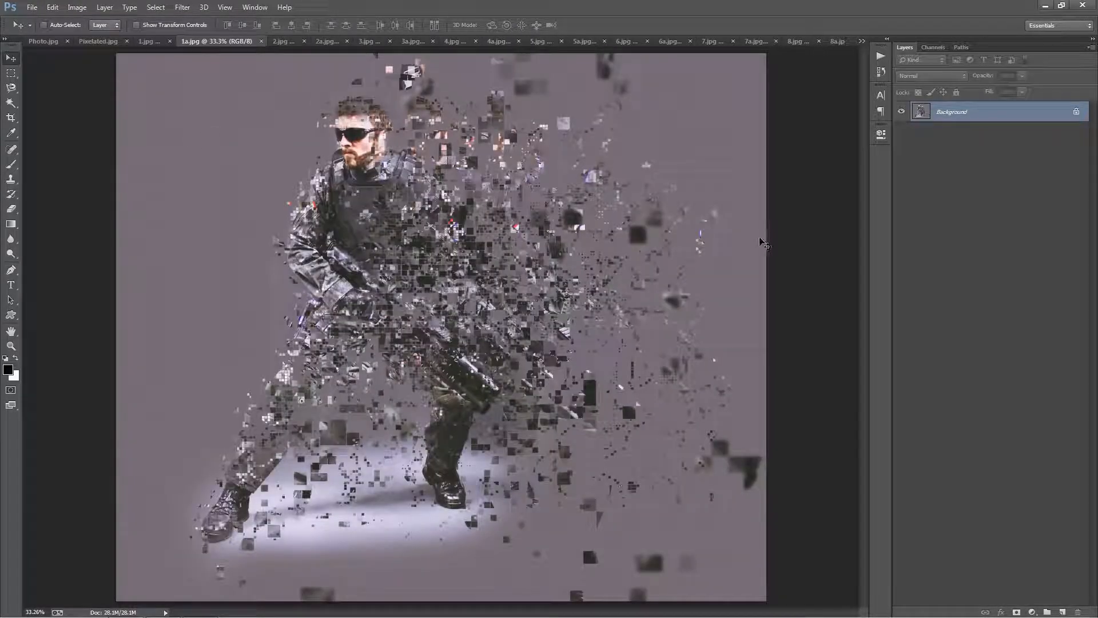
left_click(284, 41)
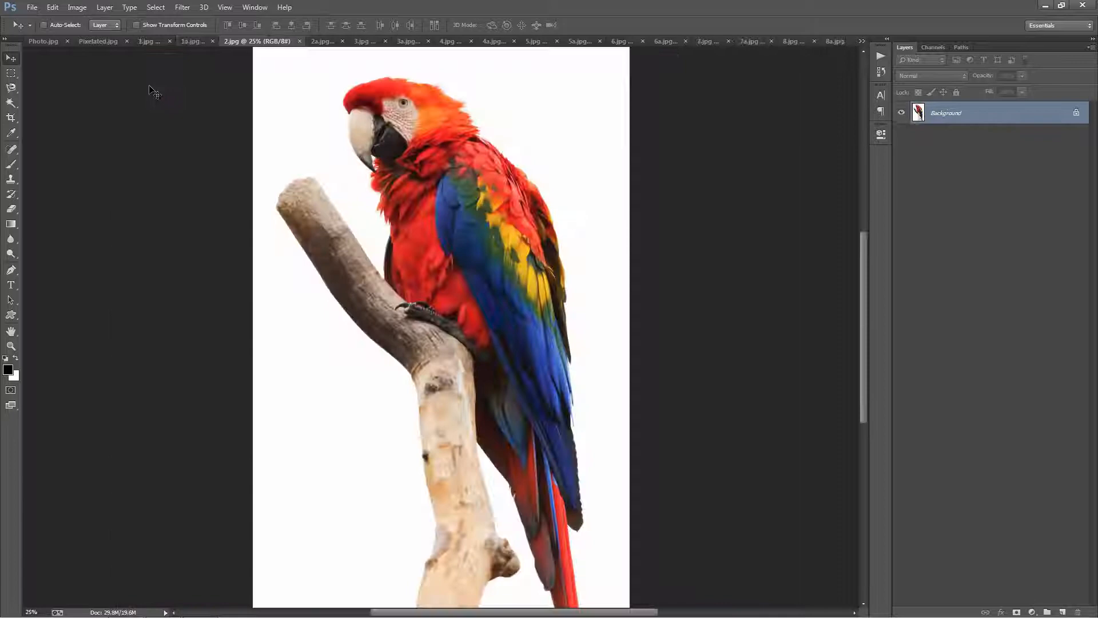
left_click(320, 40)
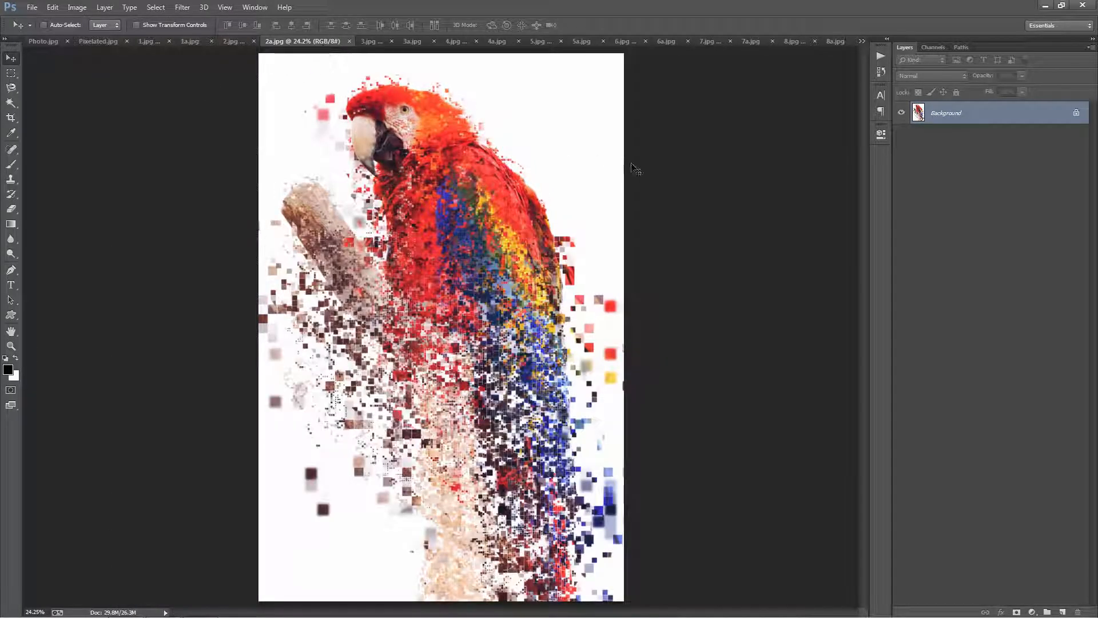
left_click(371, 41)
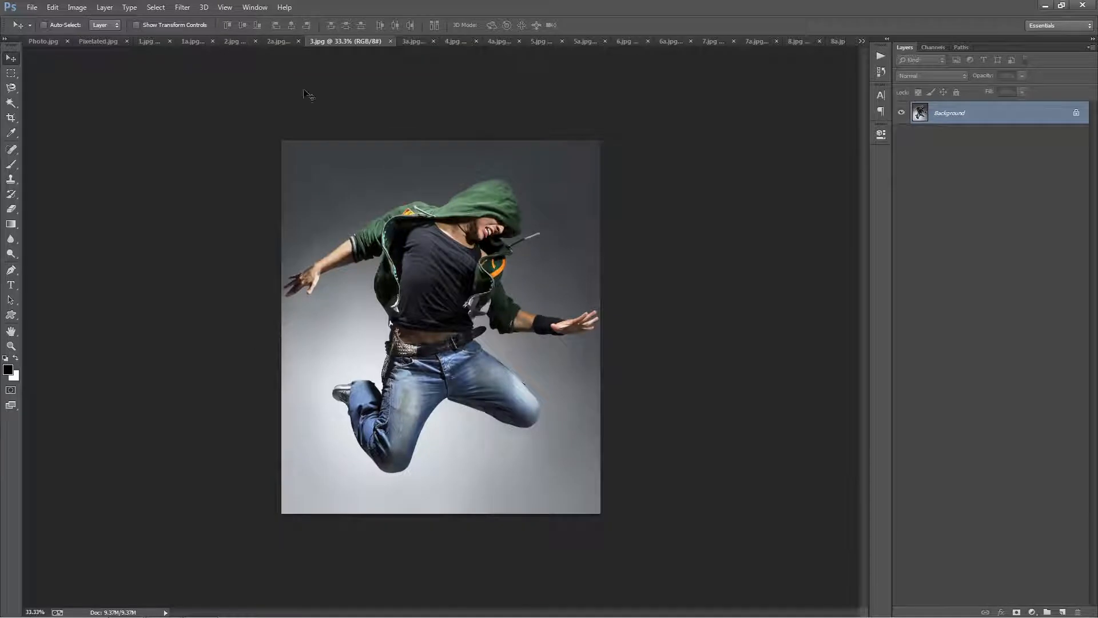
left_click(415, 43)
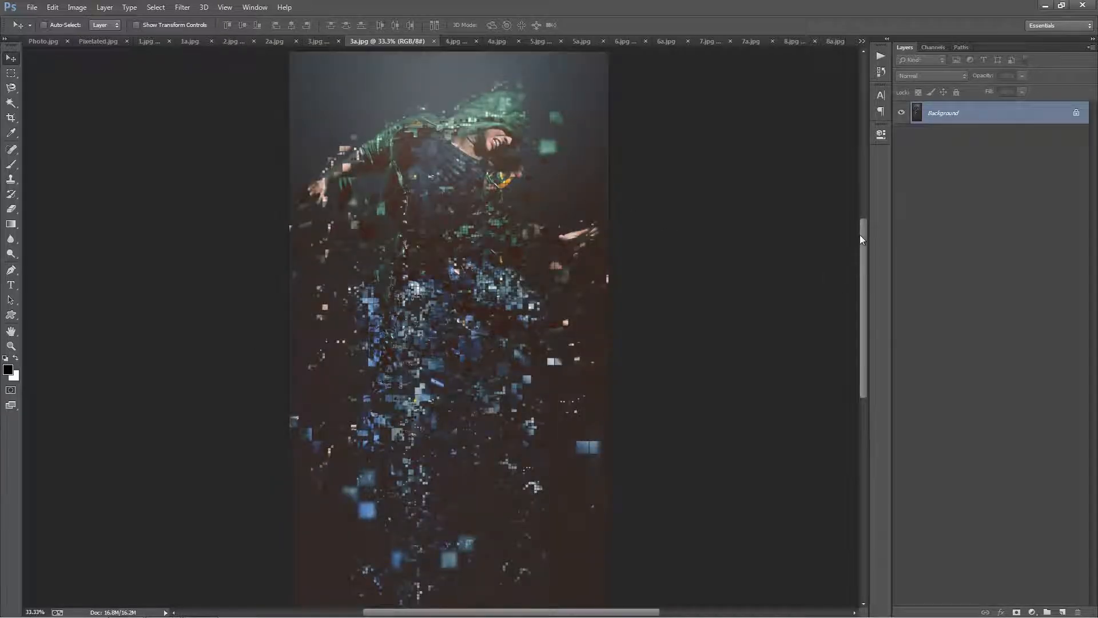
mouse_move(860, 235)
left_mouse_down()
mouse_move(859, 274)
mouse_move(859, 238)
left_mouse_up()
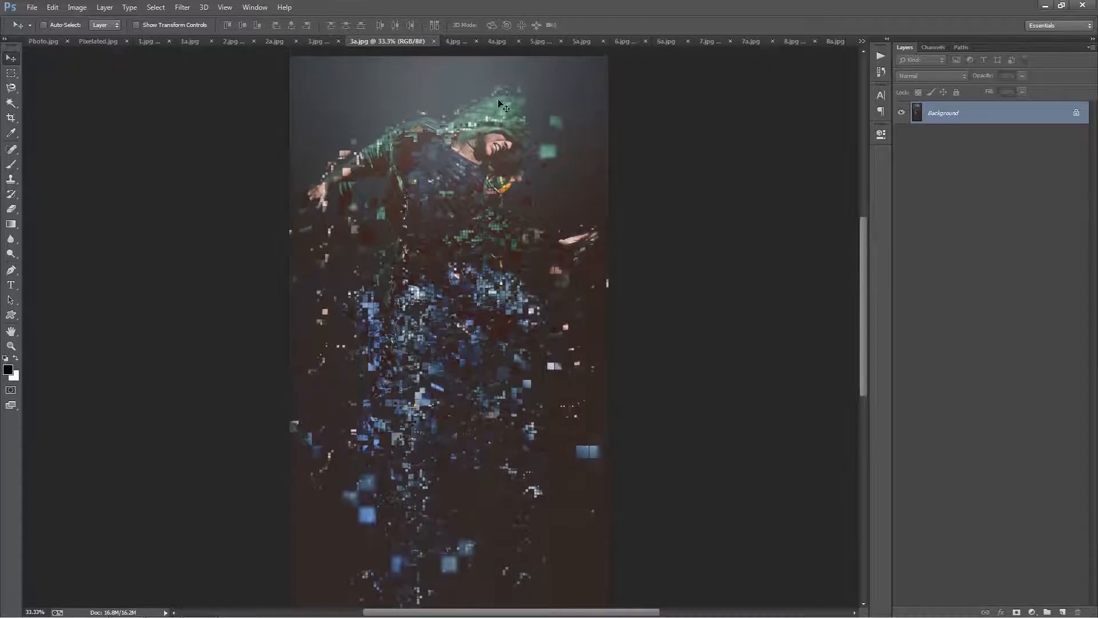
Compare example photos 4 to 8 with their pixel-dispersed versions.
left_click(452, 41)
left_click(490, 43)
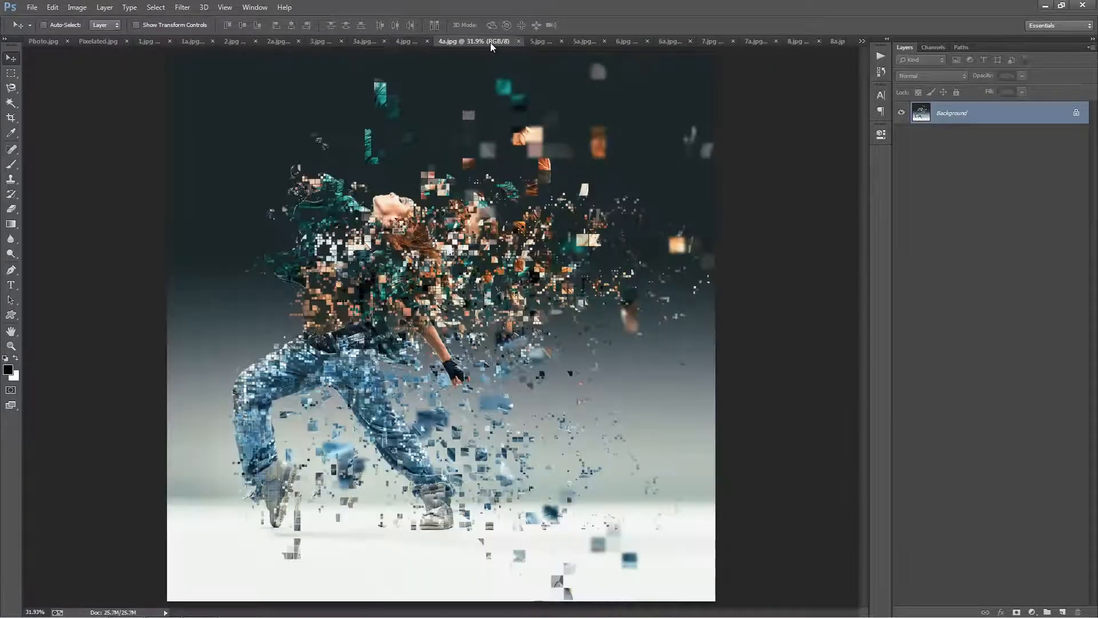
left_click(541, 42)
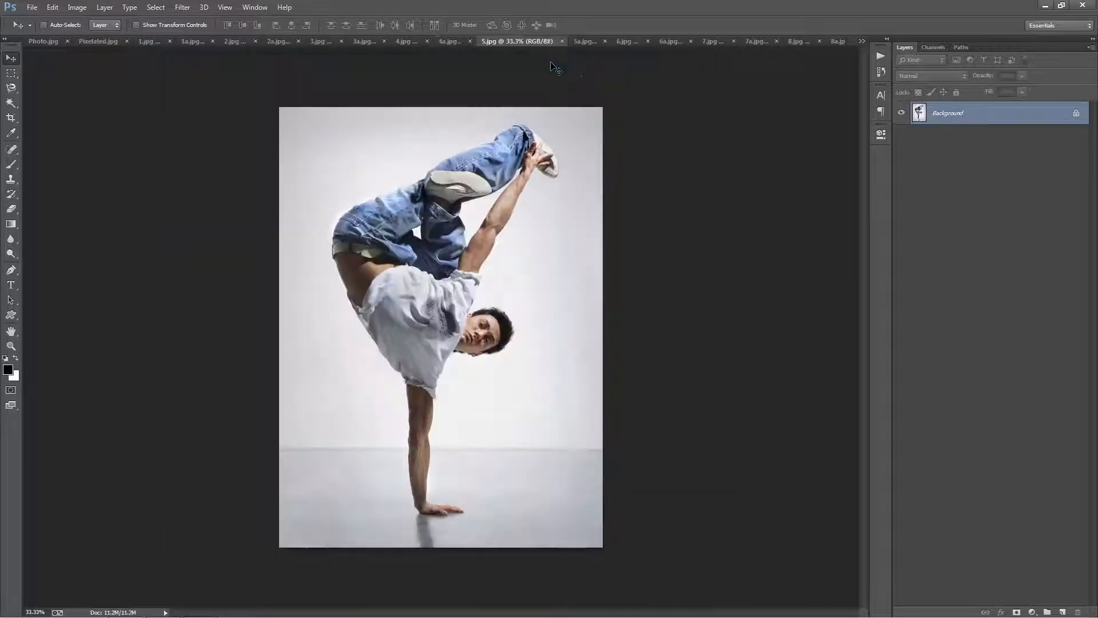
left_click(583, 41)
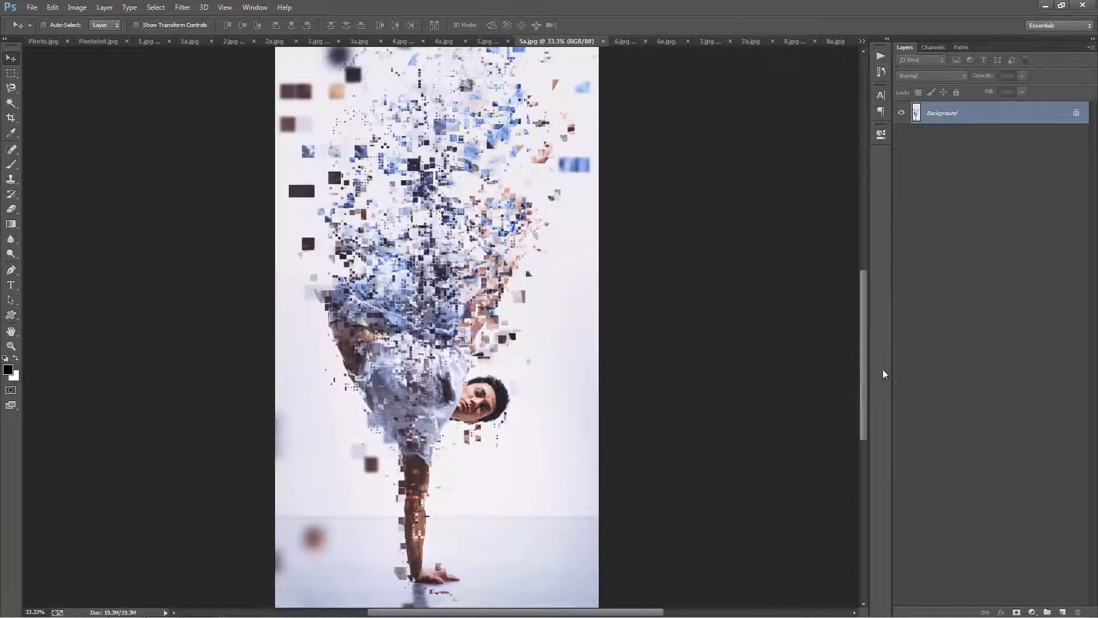
mouse_move(865, 362)
left_mouse_down()
mouse_move(870, 308)
mouse_move(860, 369)
left_mouse_up()
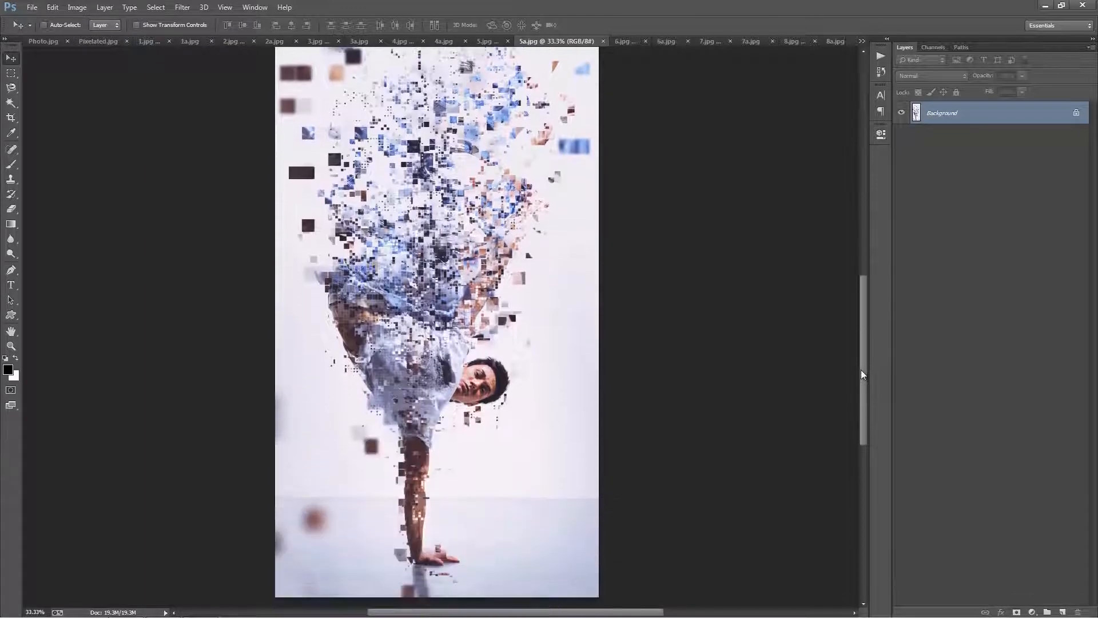
left_click(631, 41)
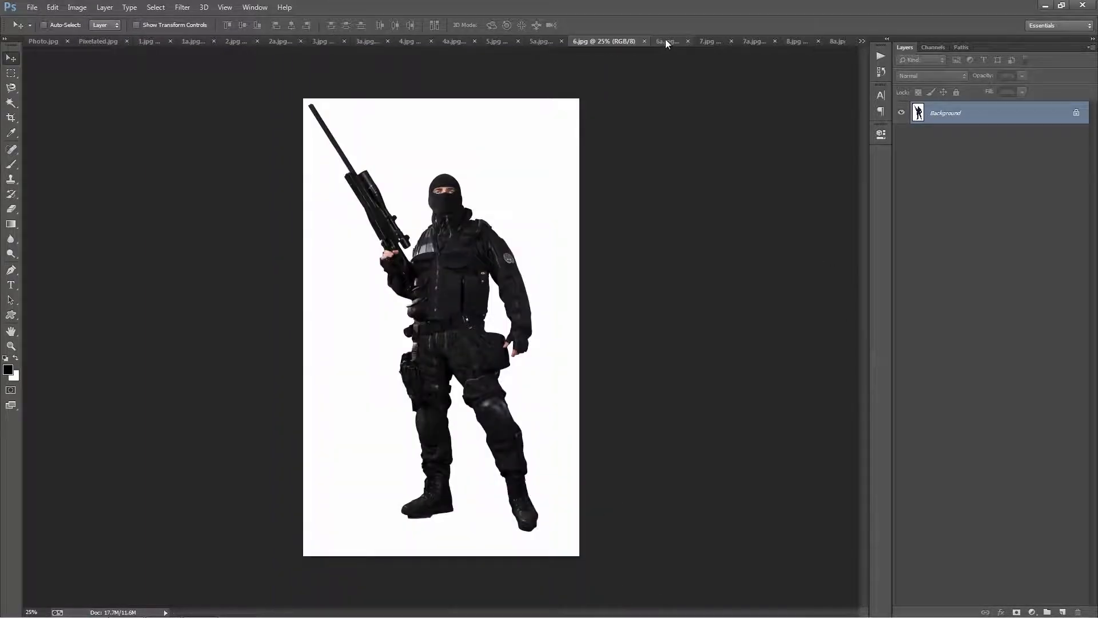
left_click(666, 42)
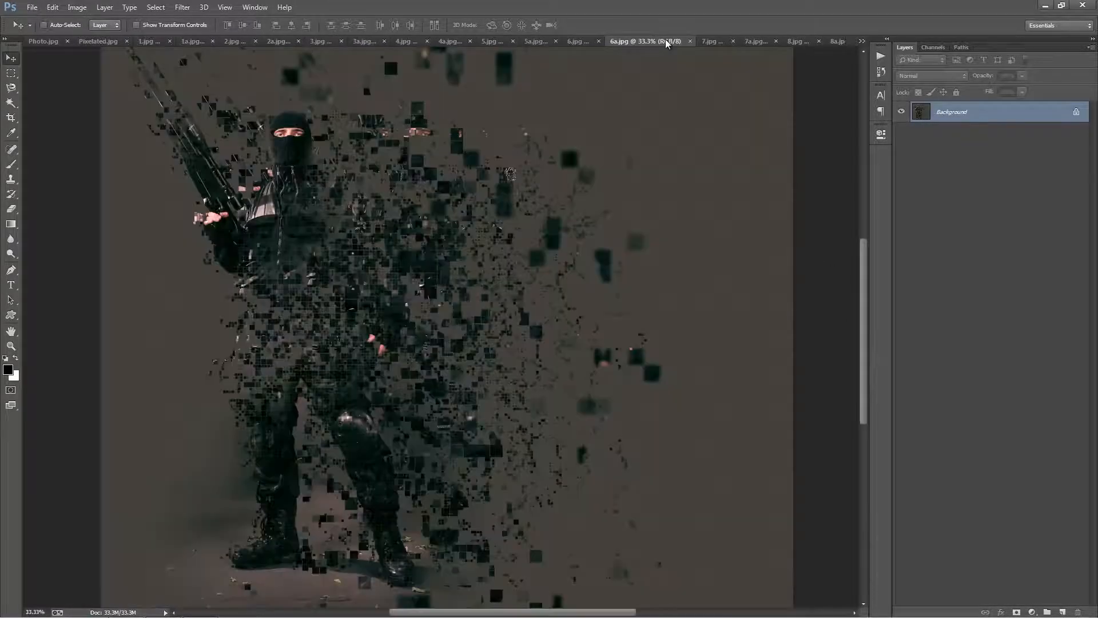
left_click(713, 43)
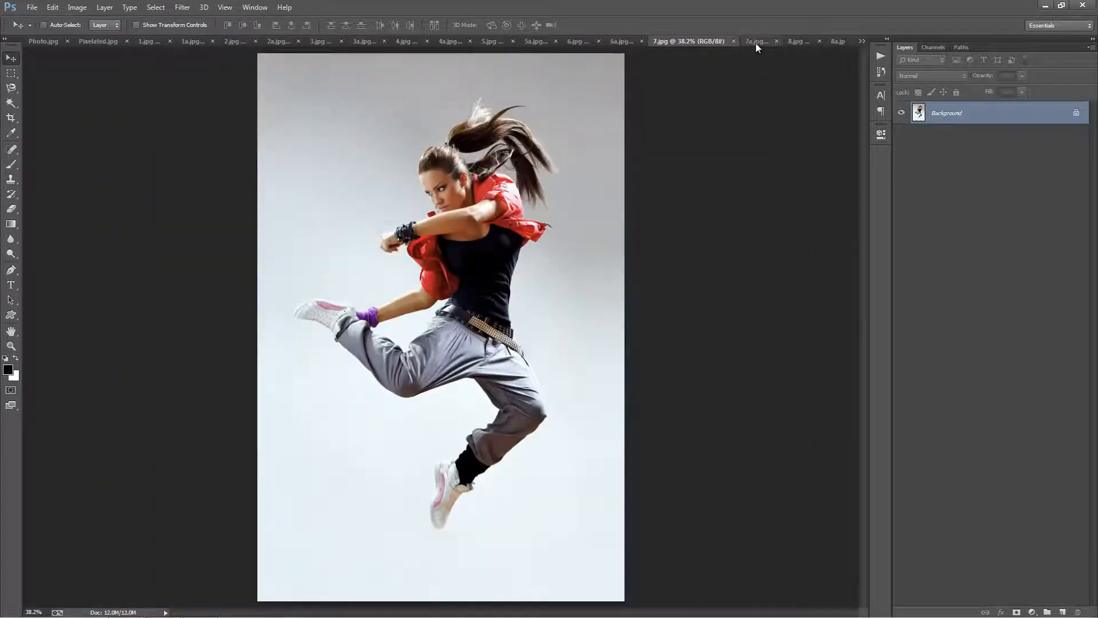
left_click(756, 43)
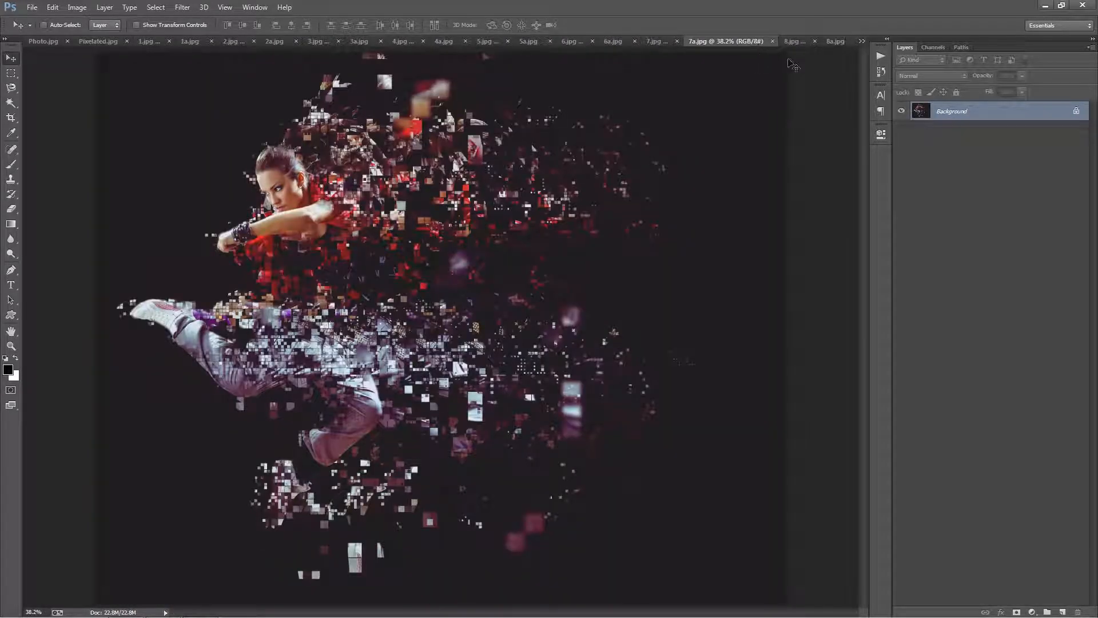
left_click(793, 41)
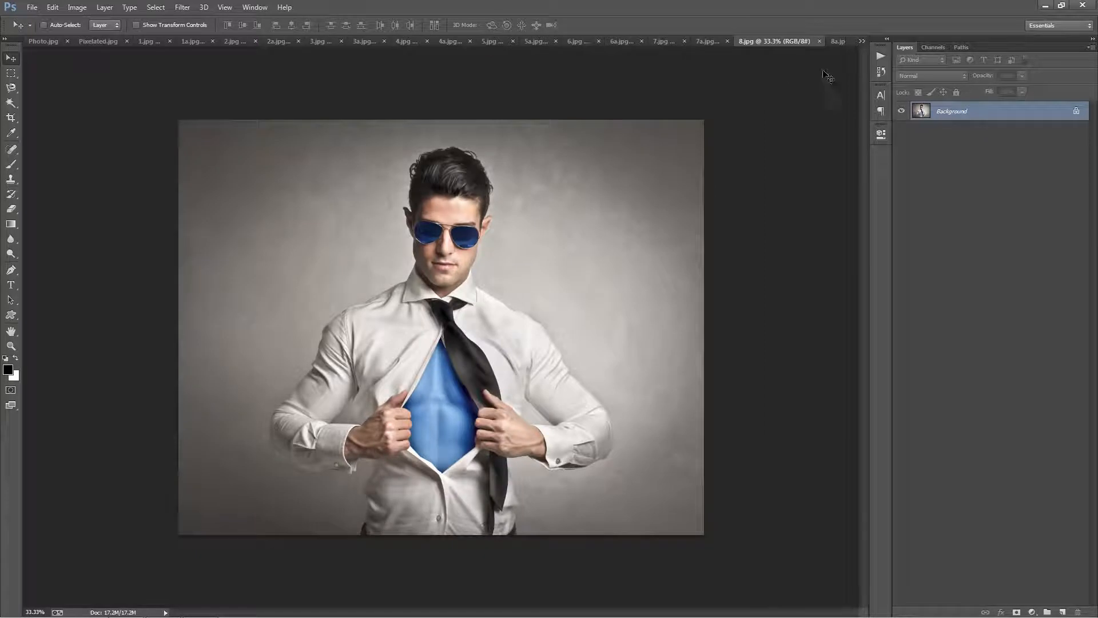
left_click(837, 42)
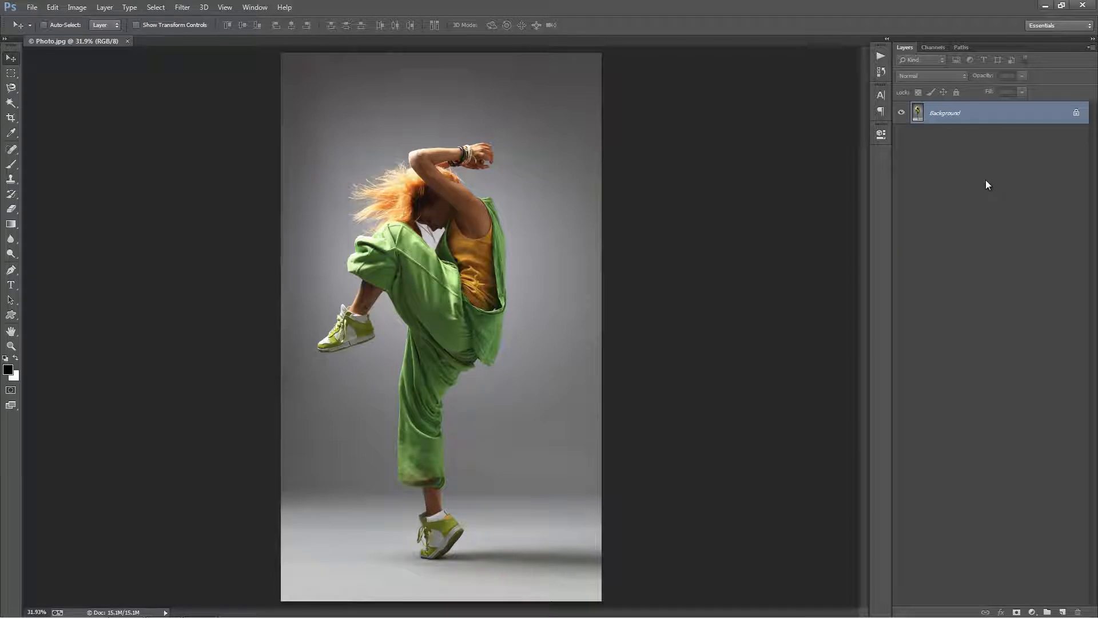
Duplicate the Background of Photo.jpg onto a new layer and delete the original Background.
key("ctrl+j")
left_click(972, 135)
key("Delete")
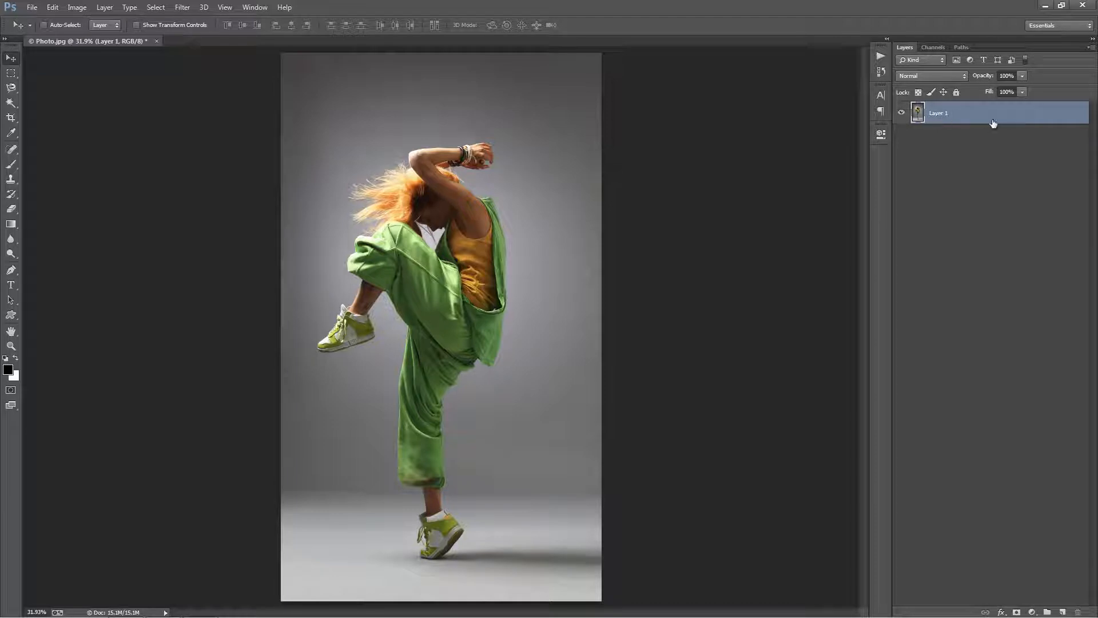
Convert the remaining photo layer into the document's Background layer.
left_click(105, 6)
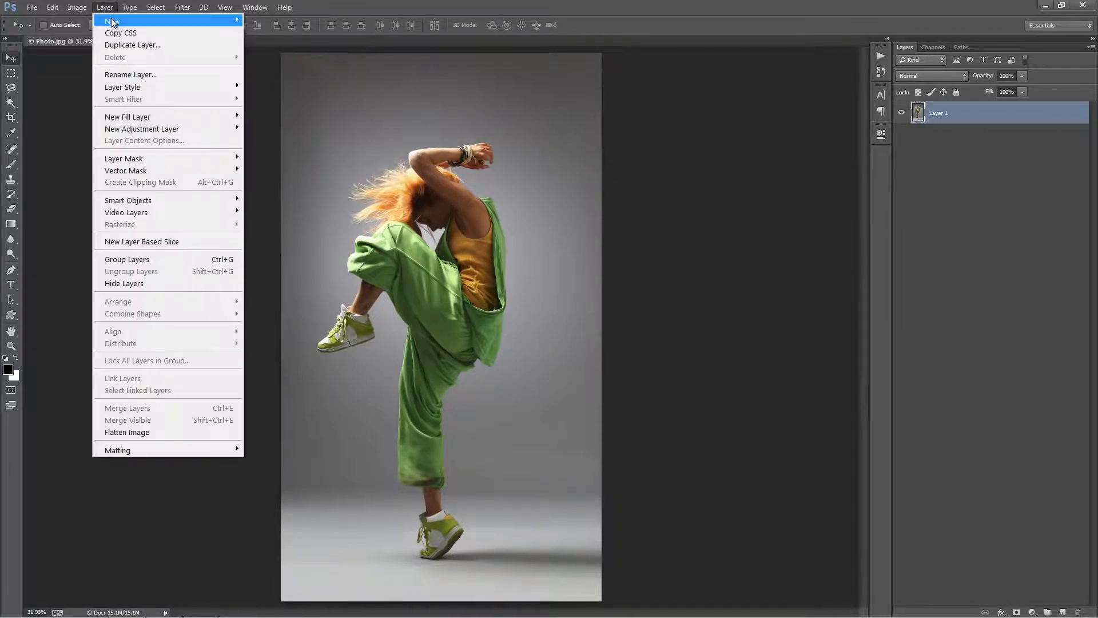
mouse_move(112, 21)
left_click(310, 32)
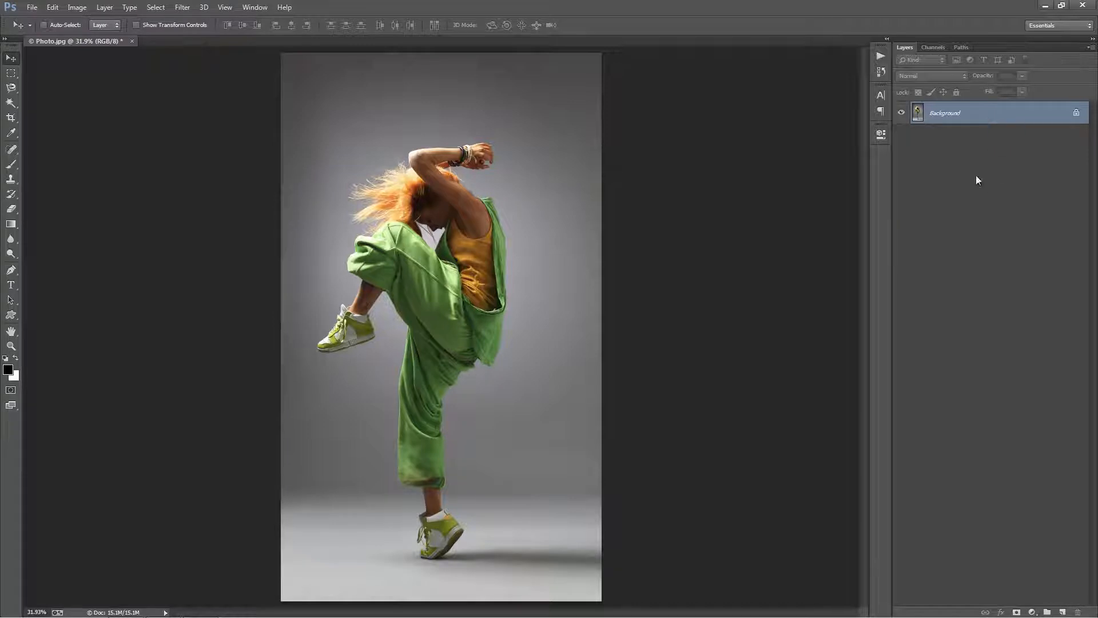
Review the Layers panel options for default masks, expanding new effects and adding "copy" to copied layers.
left_click(1092, 50)
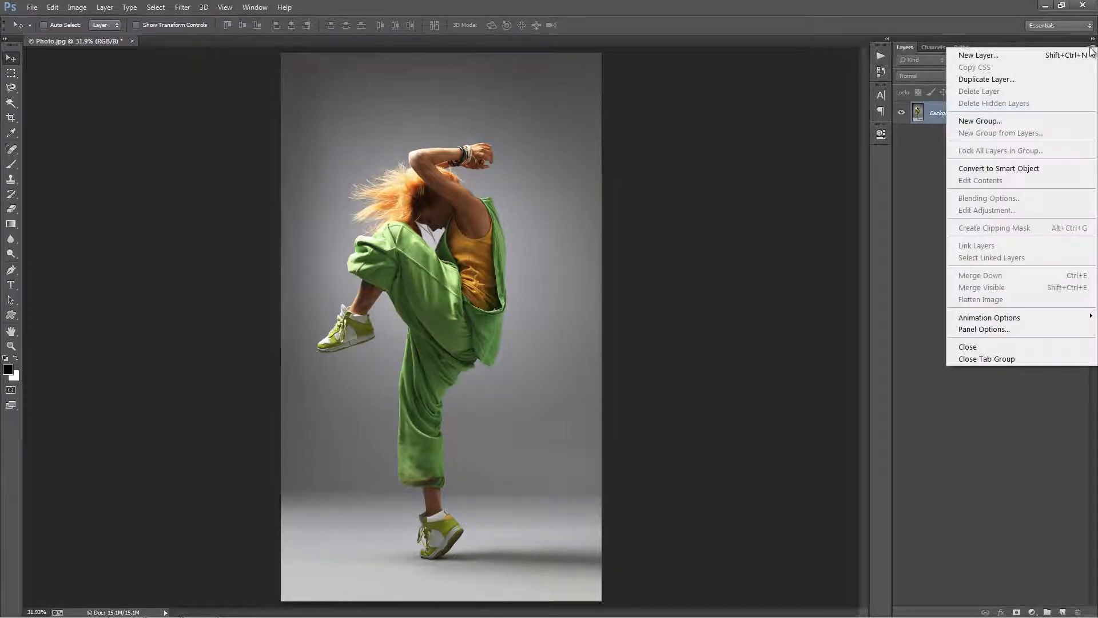
left_click(996, 330)
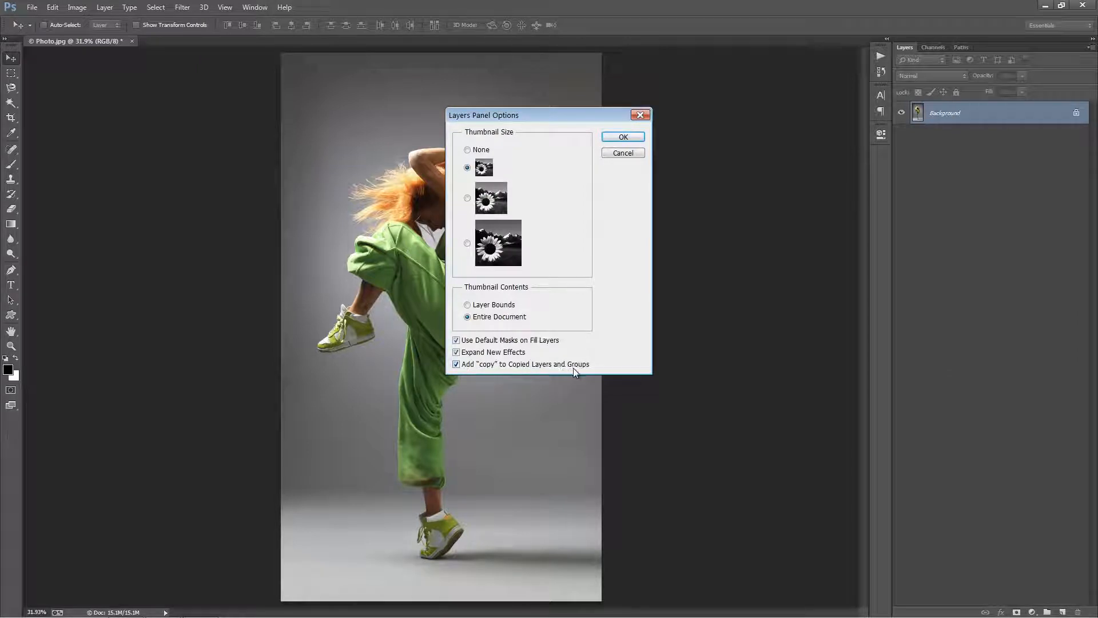
left_click(625, 138)
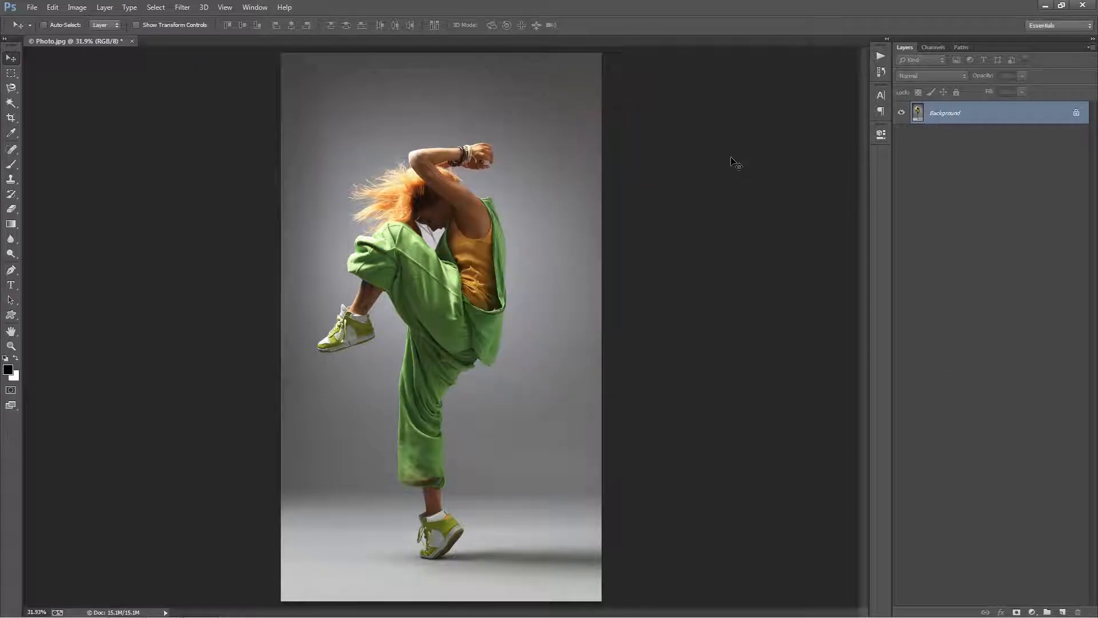
Check the photo's colour mode and bit depth, and review its pixel dimensions and resolution without resizing it.
left_click(77, 7)
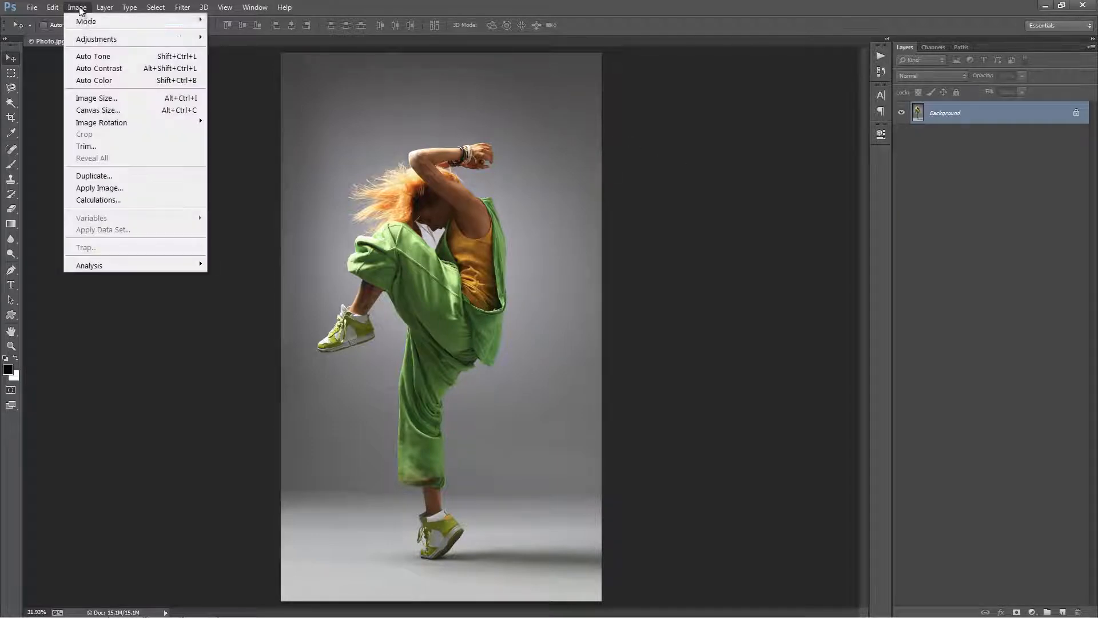
mouse_move(81, 23)
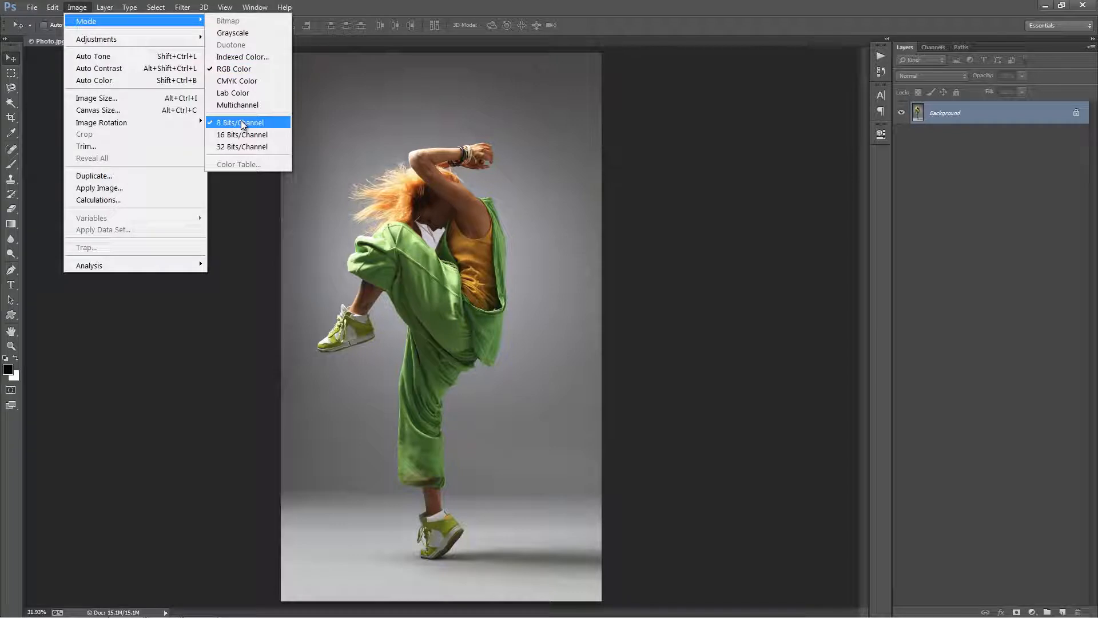
left_click(133, 99)
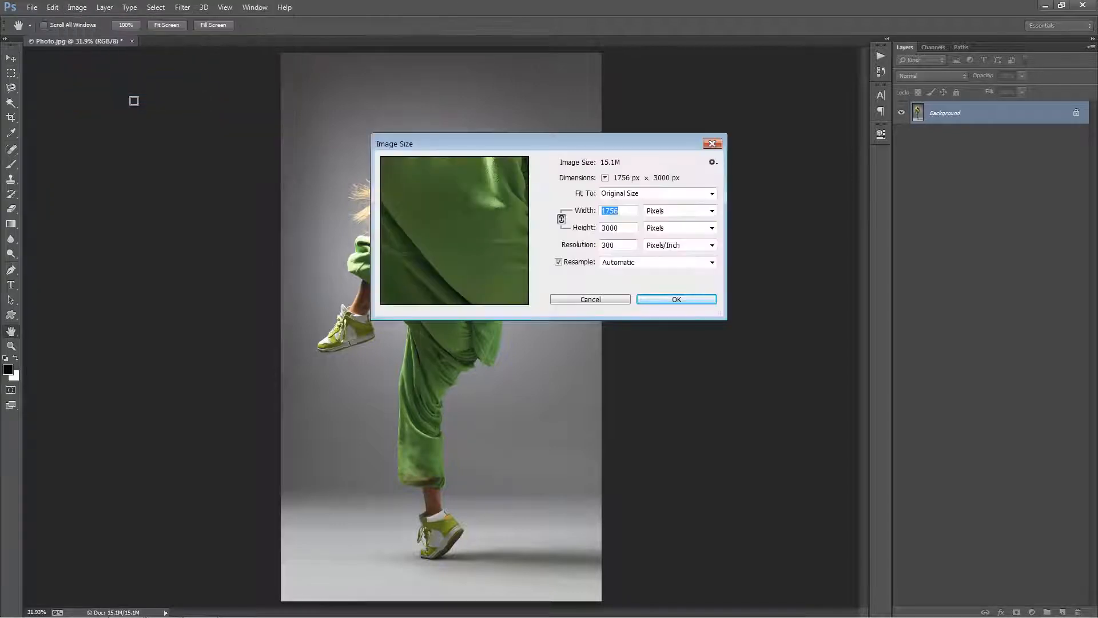
left_click_drag(536, 146, 573, 117)
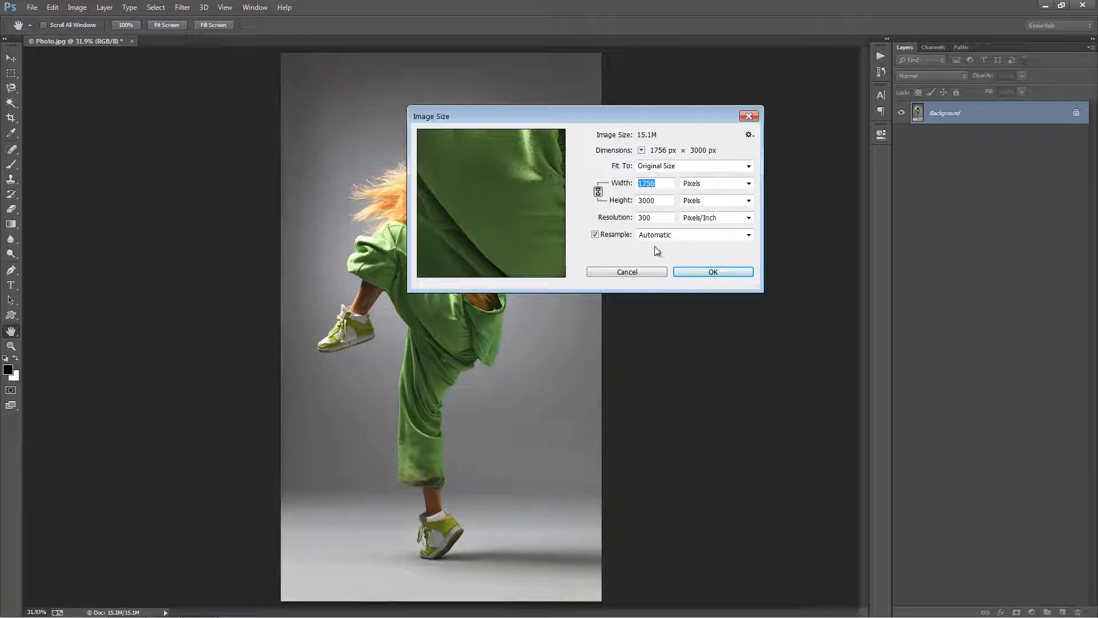
left_click(659, 202)
left_click(629, 273)
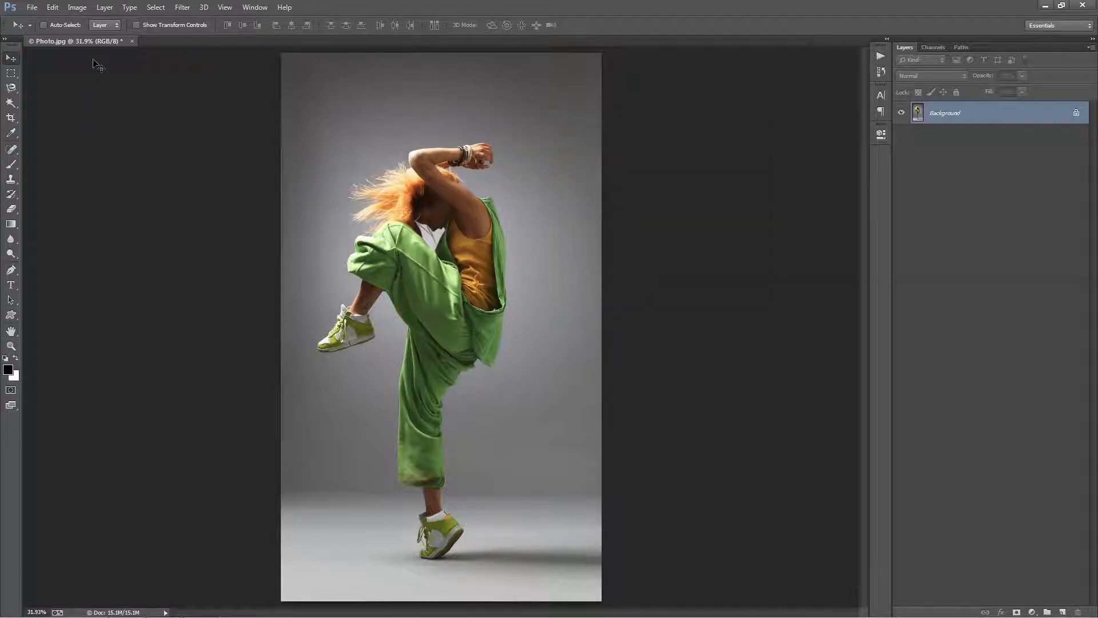
Create a new layer named "brush" above the Background.
left_click(103, 7)
mouse_move(188, 22)
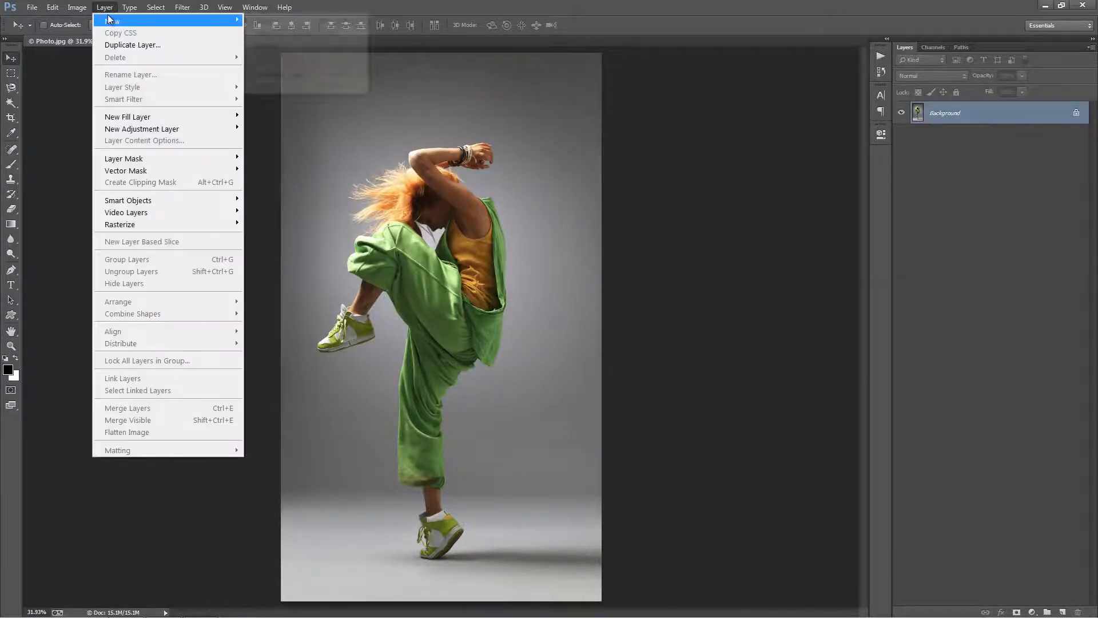
left_click(272, 21)
left_click(502, 183)
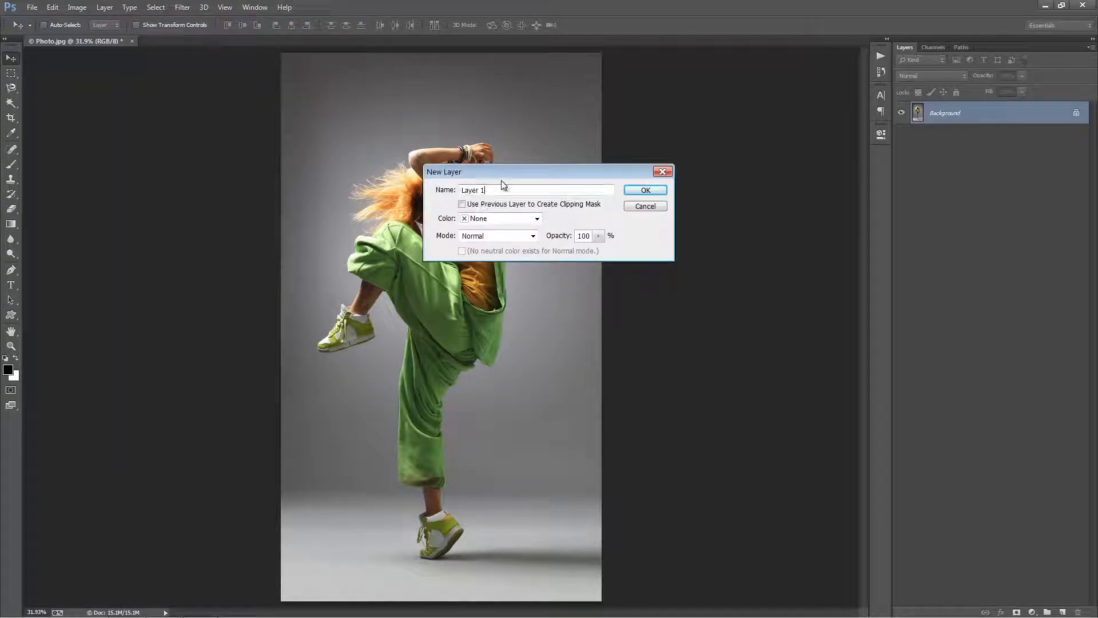
left_click_drag(517, 167, 466, 161)
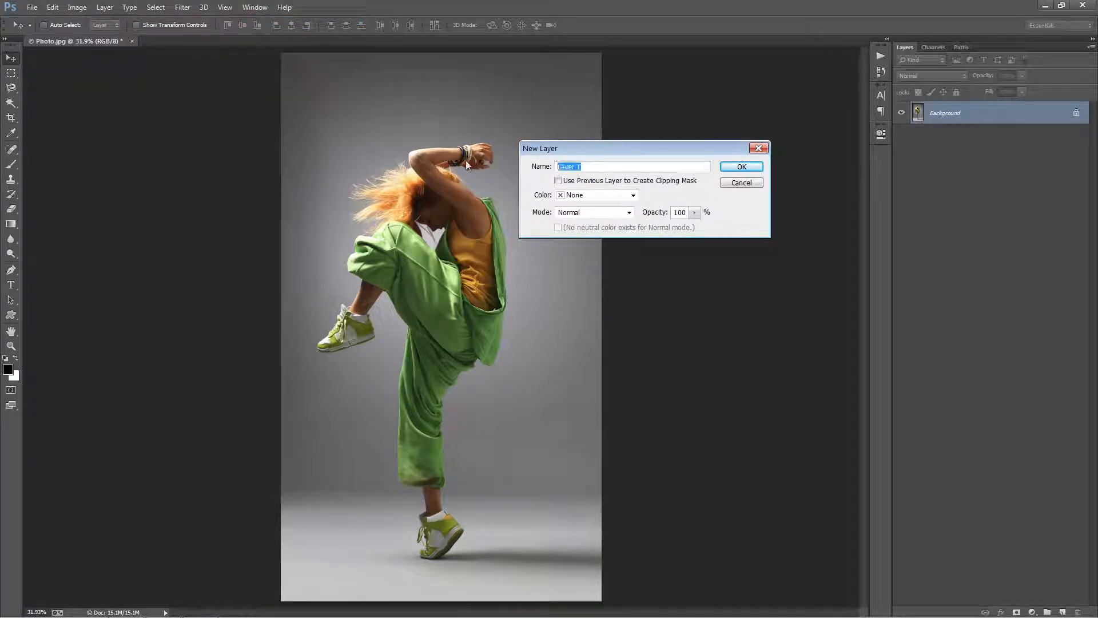
type("brush")
left_click(739, 167)
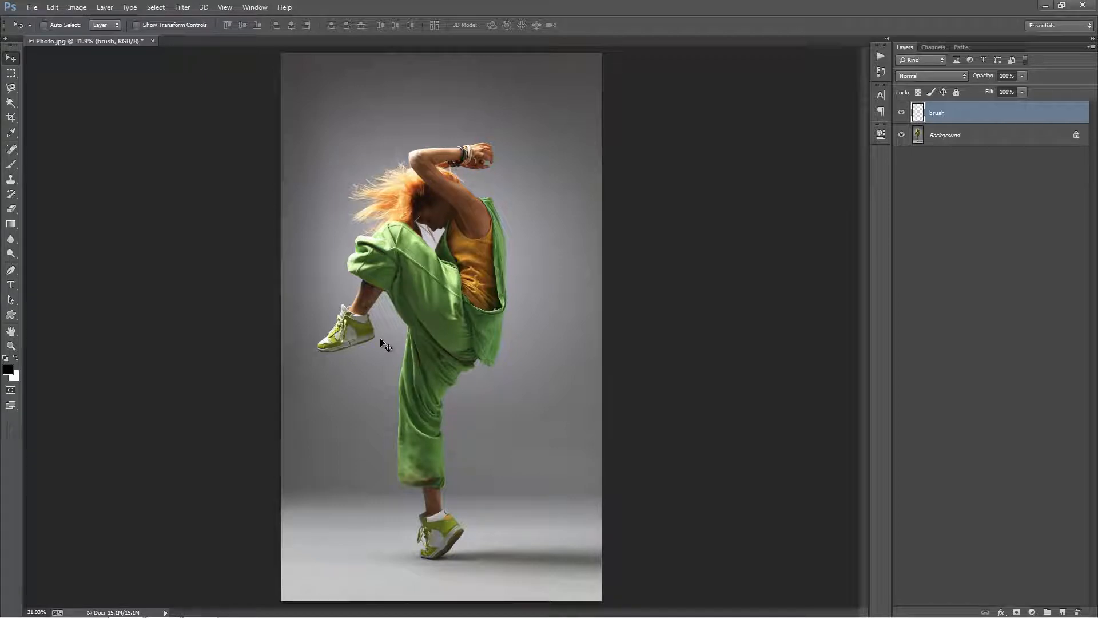
Activate the Brush tool and set the foreground colour to bright red.
key("b")
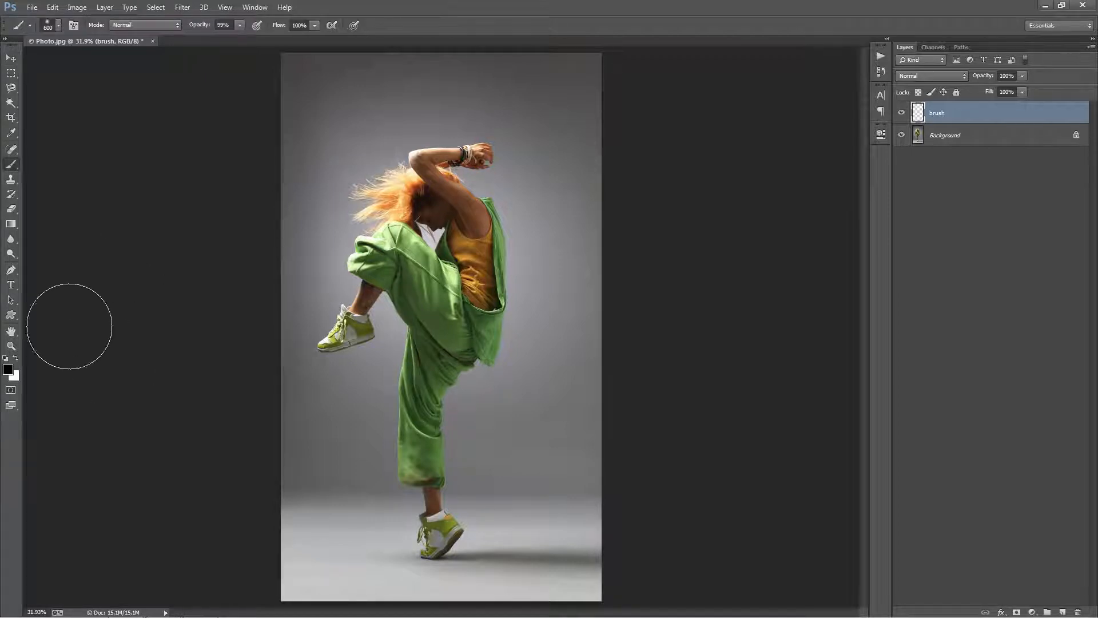
left_click(8, 369)
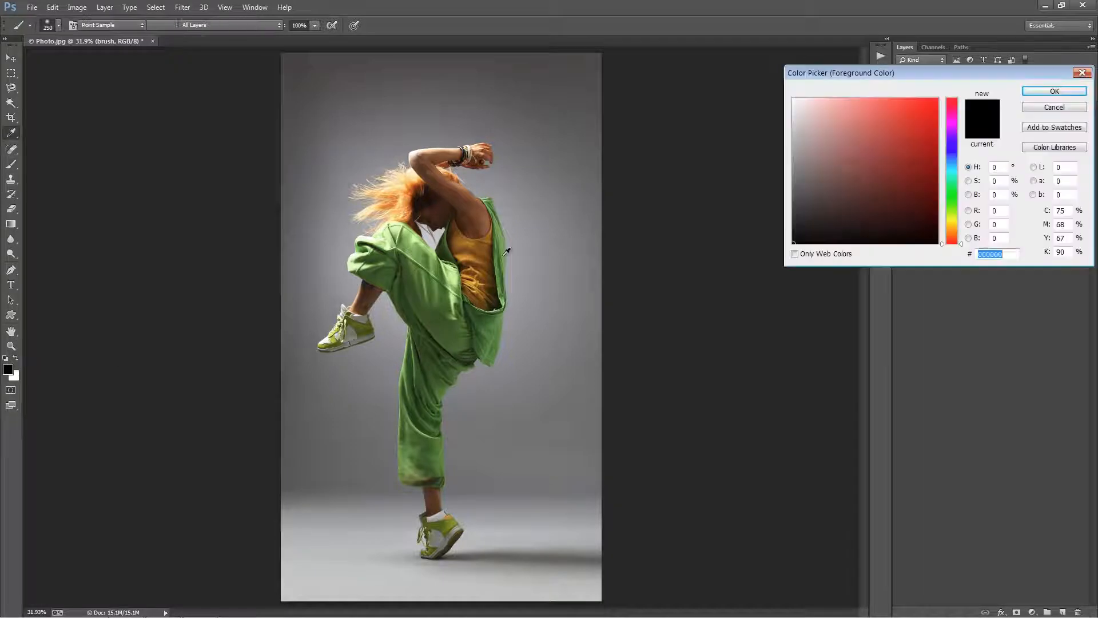
left_click(902, 131)
left_click(1041, 91)
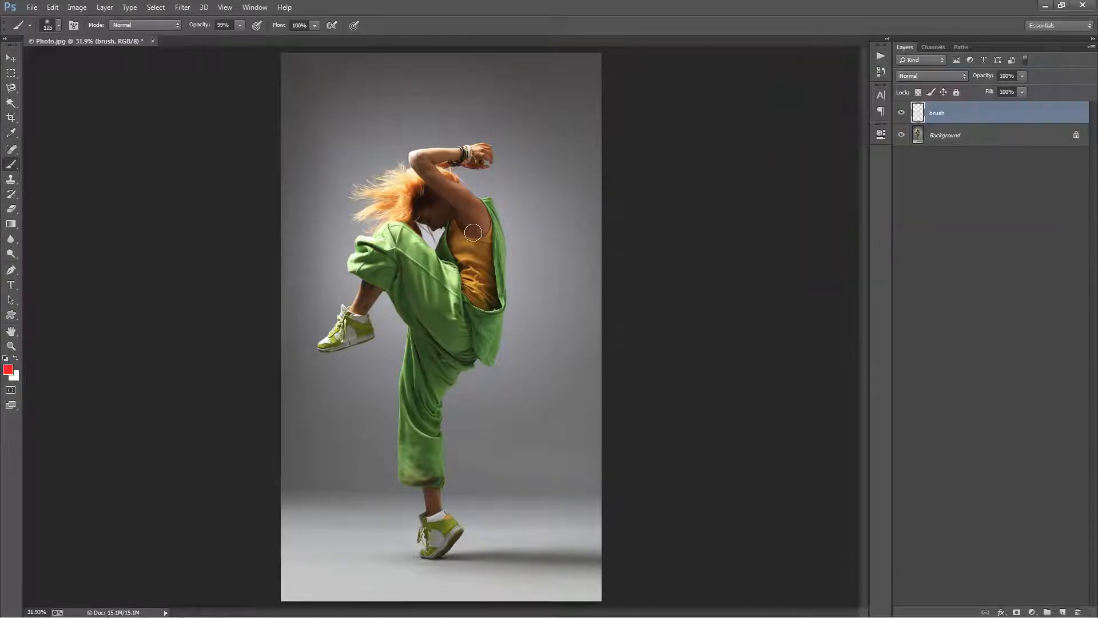
mouse_move(482, 223)
left_mouse_down()
mouse_move(489, 289)
mouse_move(464, 341)
mouse_move(492, 268)
left_mouse_up()
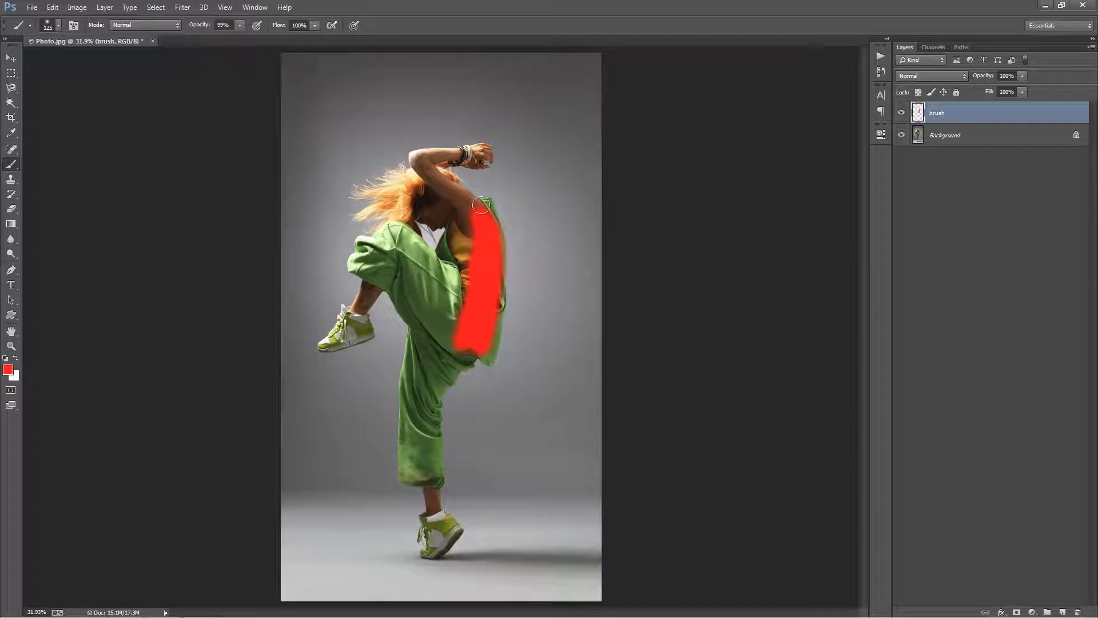
key("ctrl+z")
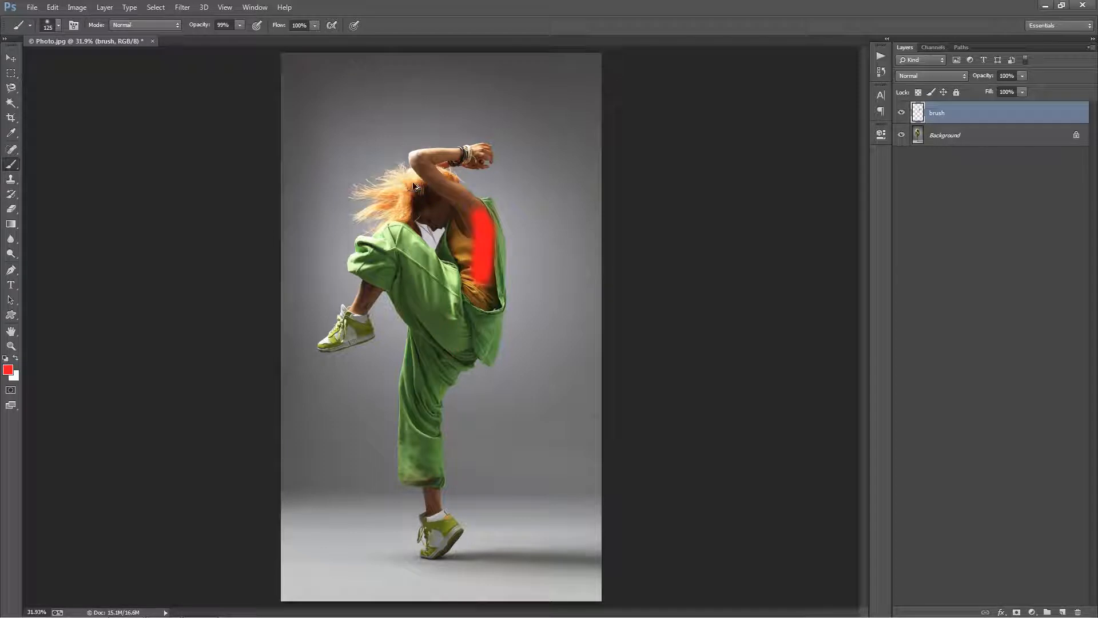
key("ctrl+alt+z")
Select the whole dancer by tracing a closed outline around the hair, clothes, limbs and shoes with the Magnetic Lasso.
left_click(11, 87)
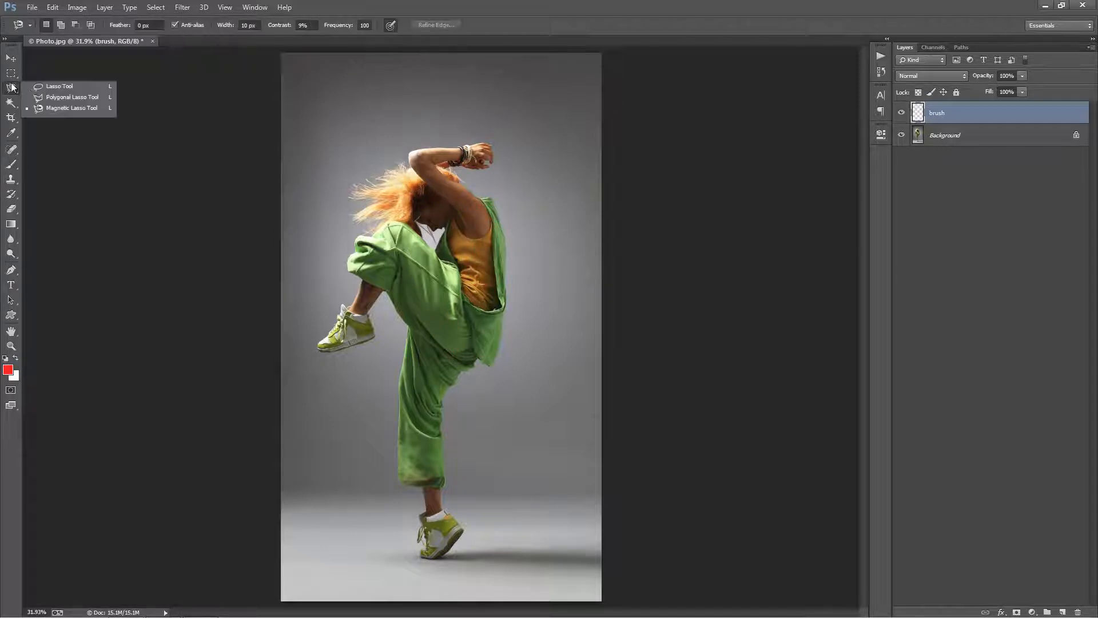
left_click(88, 108)
key("z")
left_click(539, 310)
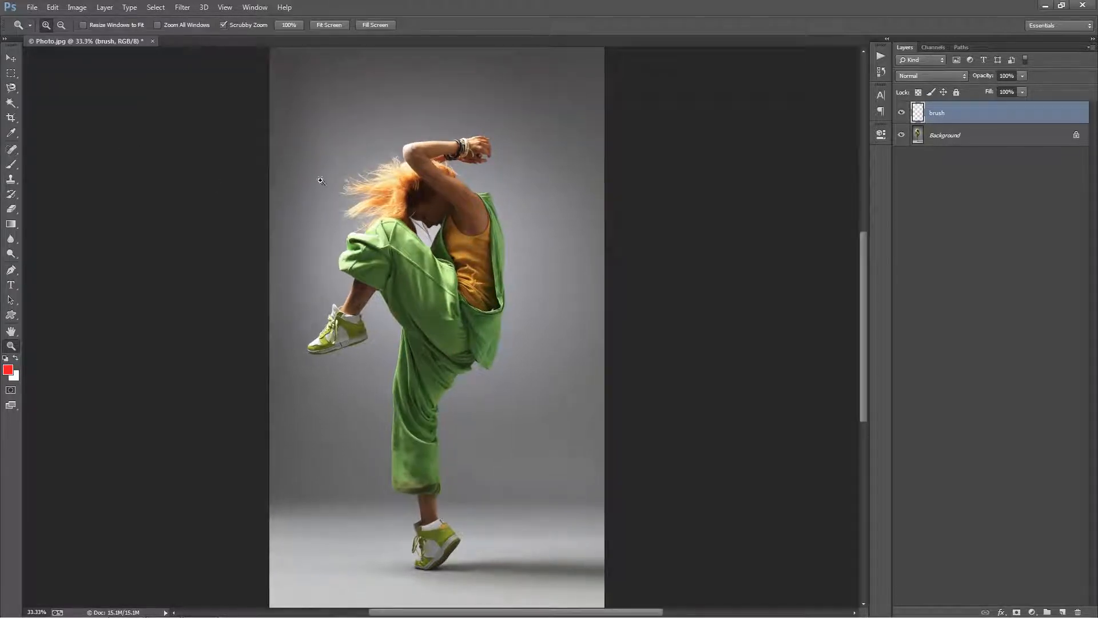
left_click(12, 87)
left_click(56, 108)
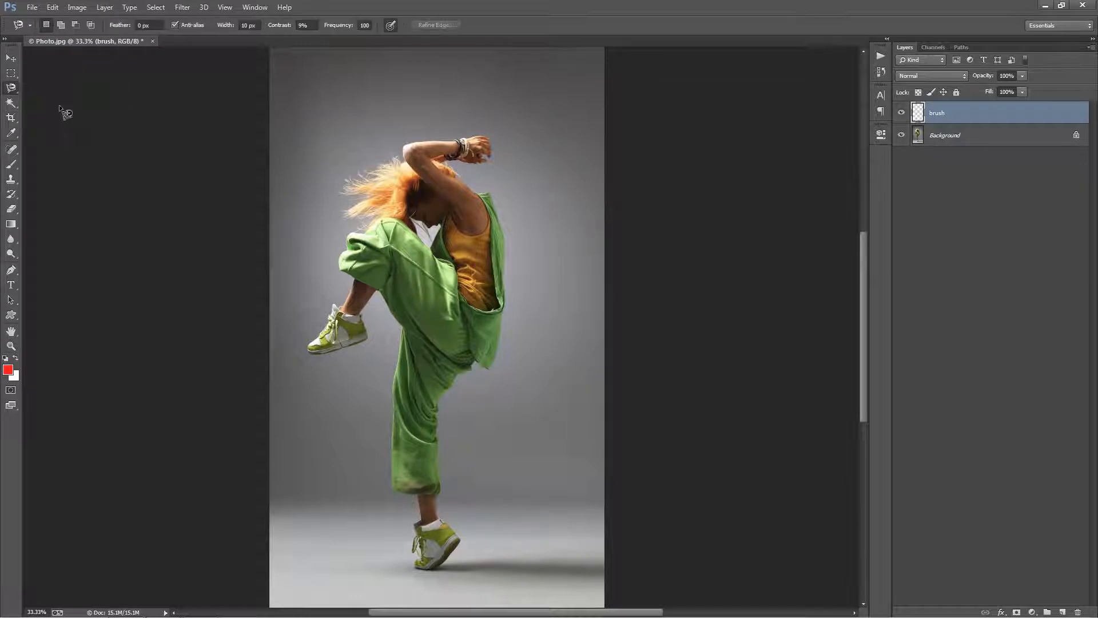
left_click(451, 141)
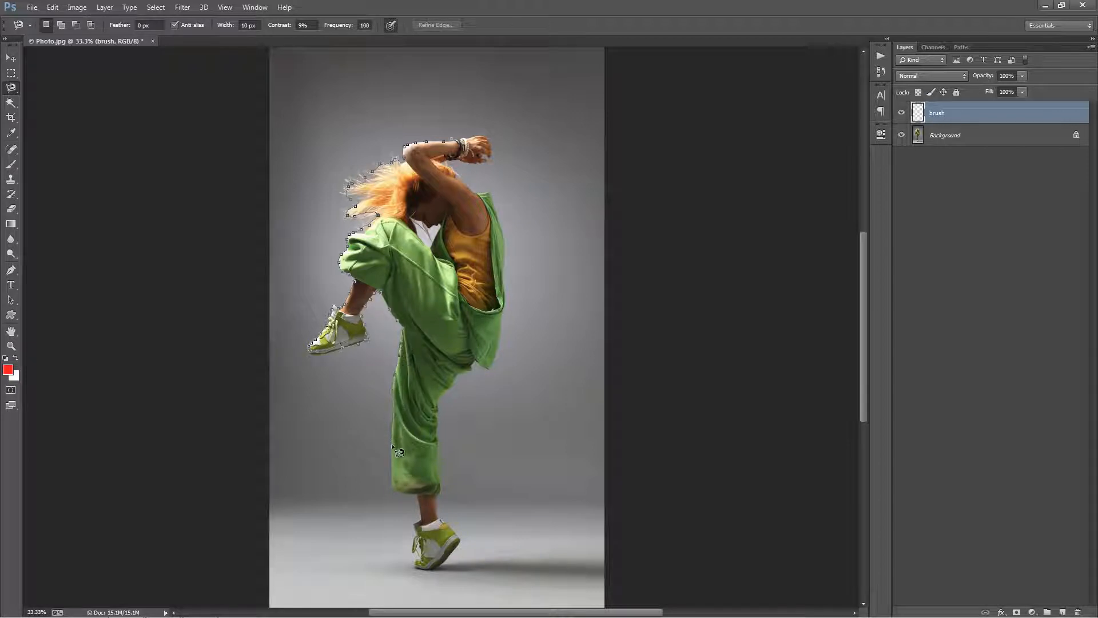
left_click_drag(392, 478, 374, 349)
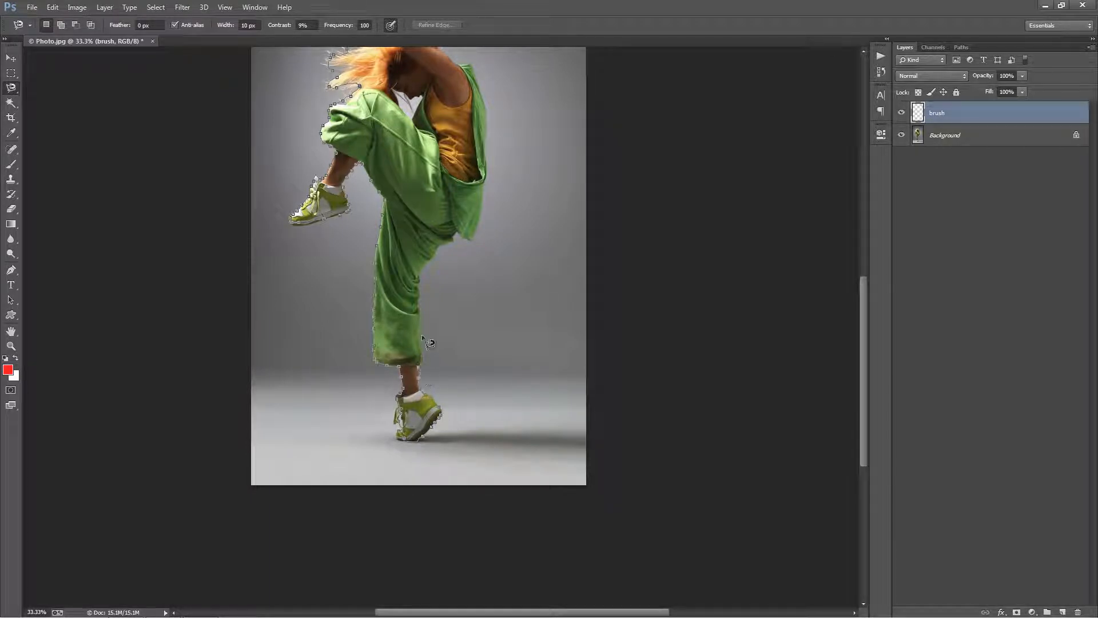
left_click_drag(459, 232, 478, 478)
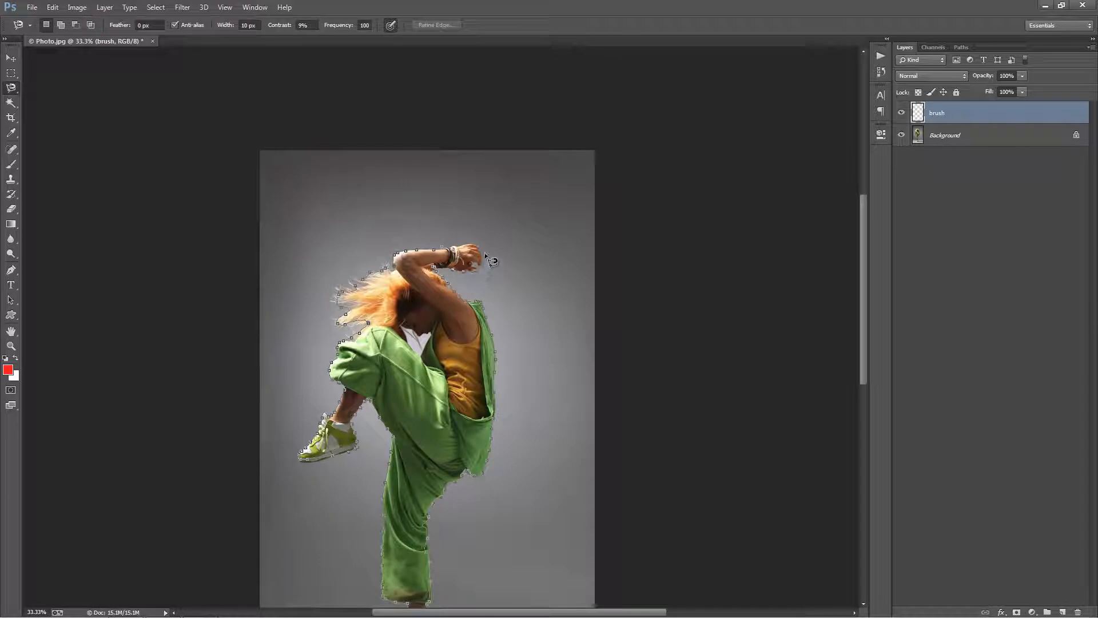
left_click(446, 247)
Fill the dancer selection with the red foreground colour on the "brush" layer and deselect.
key("space")
mouse_move(468, 302)
left_mouse_down()
mouse_move(452, 151)
mouse_move(454, 173)
left_mouse_up()
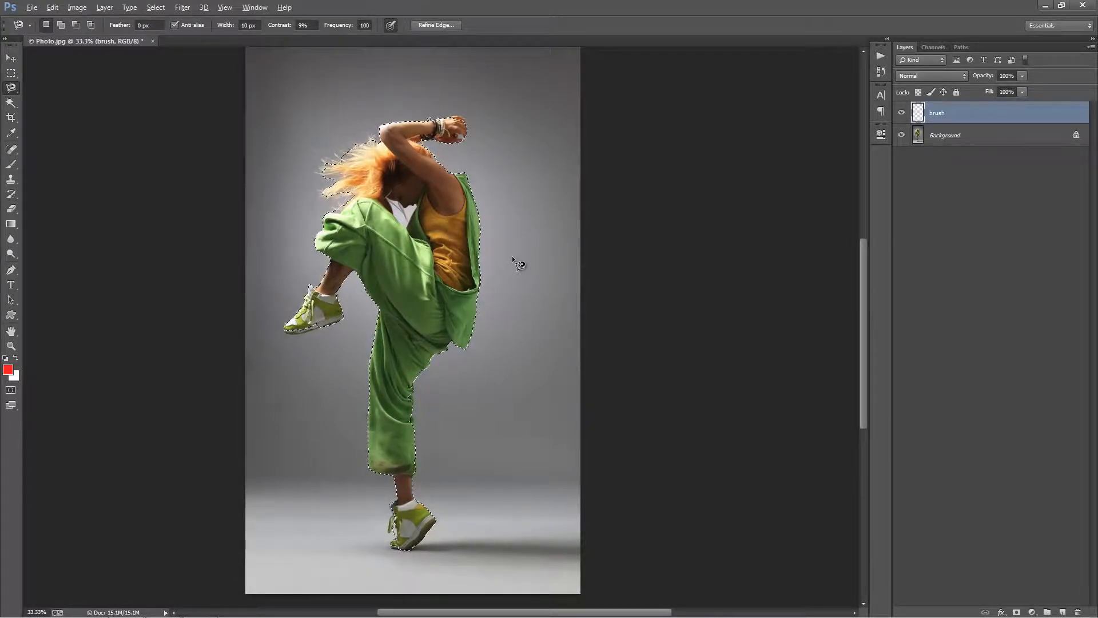
key("alt+BackSpace")
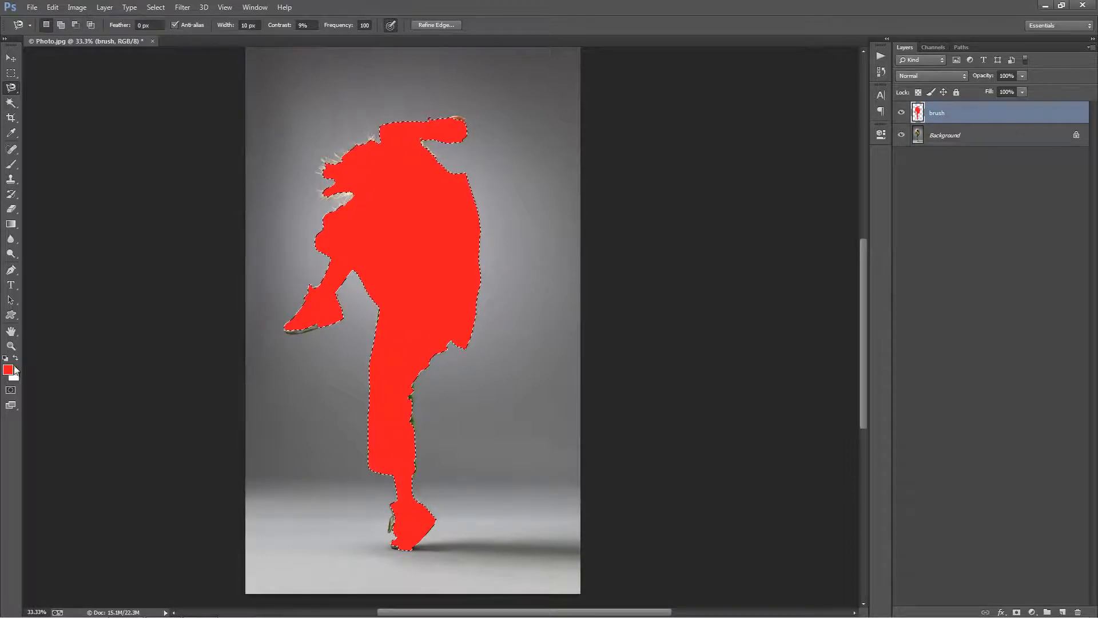
key("ctrl+d")
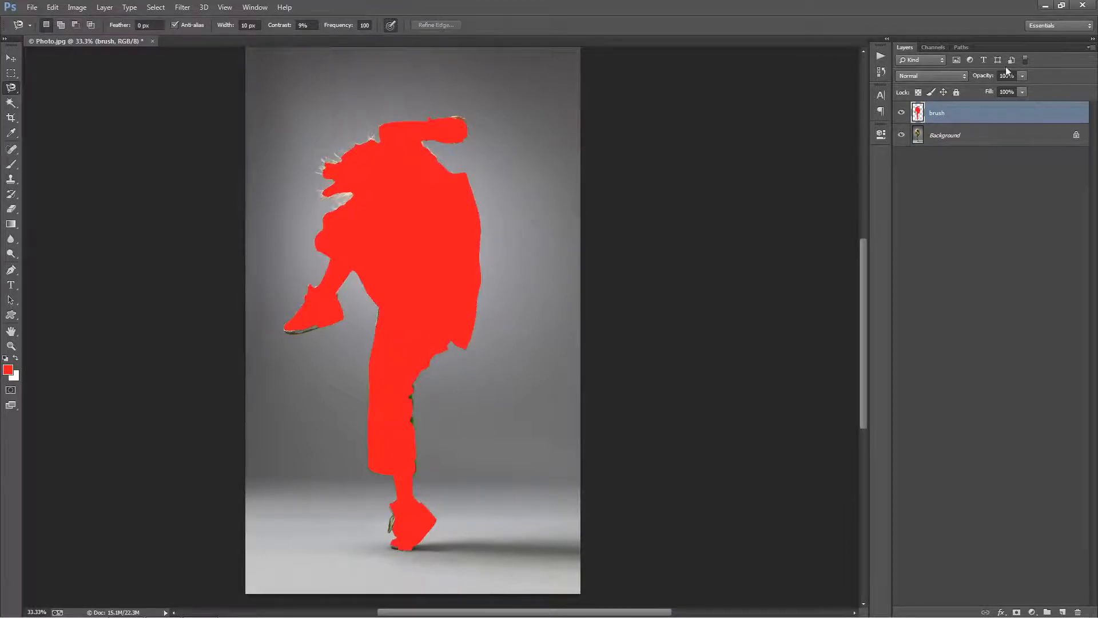
Set the "brush" layer's opacity to 0% and select the background gap between the dancer's face and raised knee with the Magnetic Lasso.
left_click(987, 80)
type("0")
key("Return")
key("z")
left_click_drag(409, 197, 478, 199)
left_click(11, 89)
left_click(67, 108)
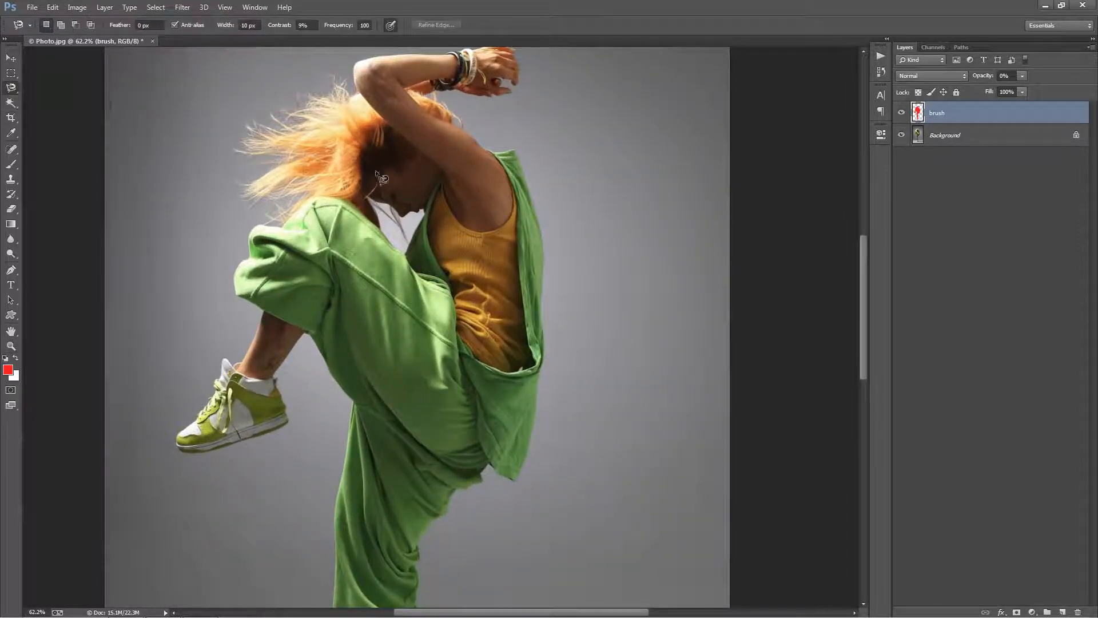
left_click(369, 198)
double_click(404, 223)
left_click(380, 203)
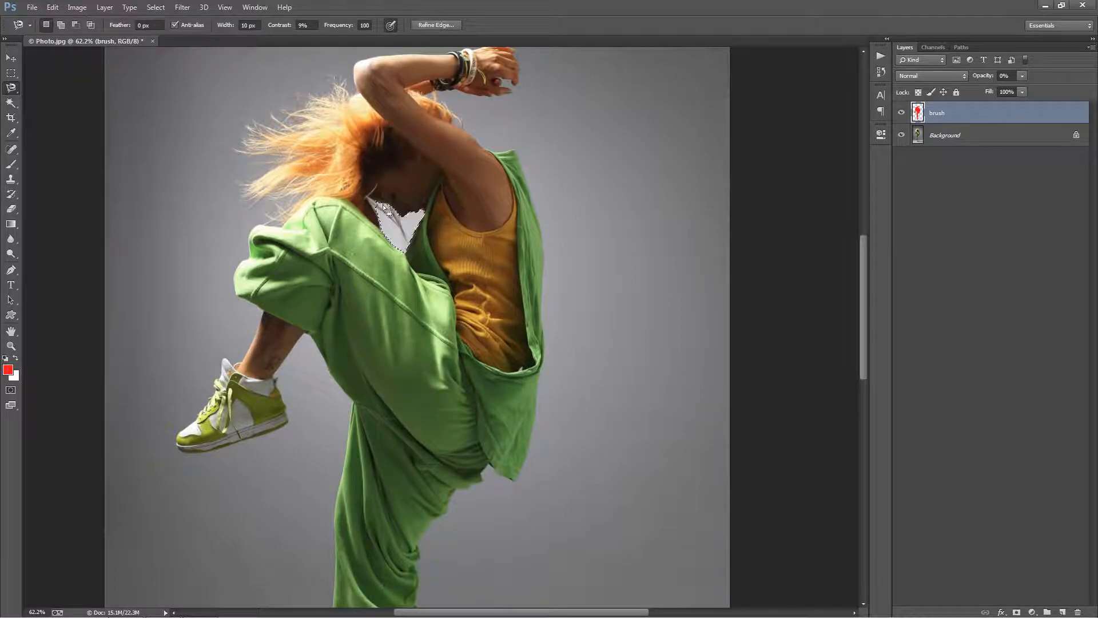
Restore the "brush" layer's opacity to 100%, delete the red fill inside the selected gap and deselect.
left_click_drag(981, 77, 1051, 78)
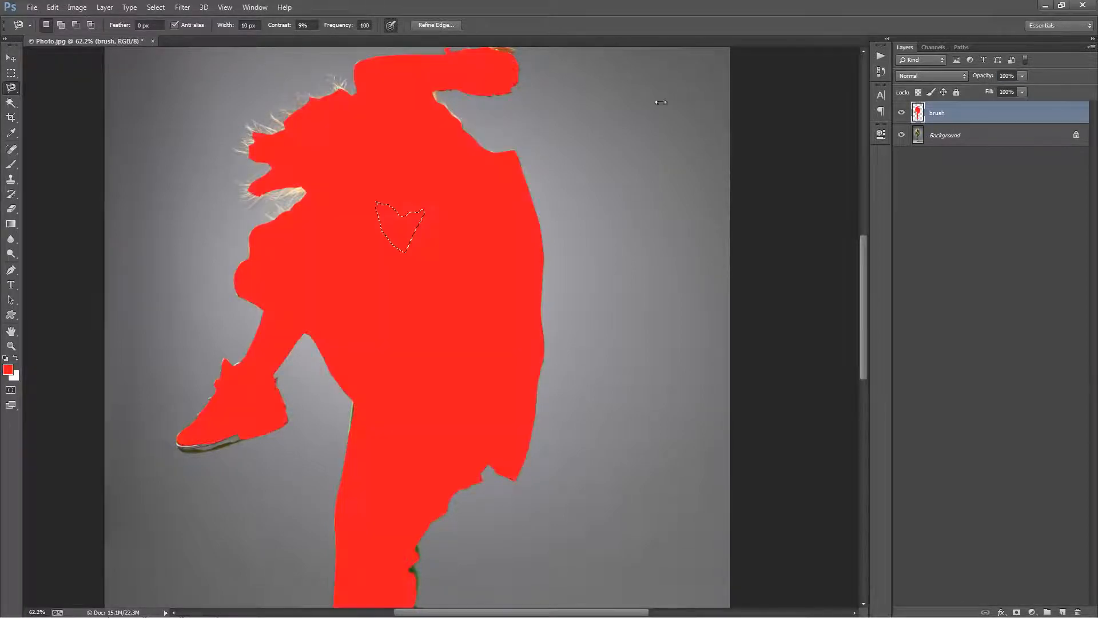
key("Delete")
key("ctrl+d")
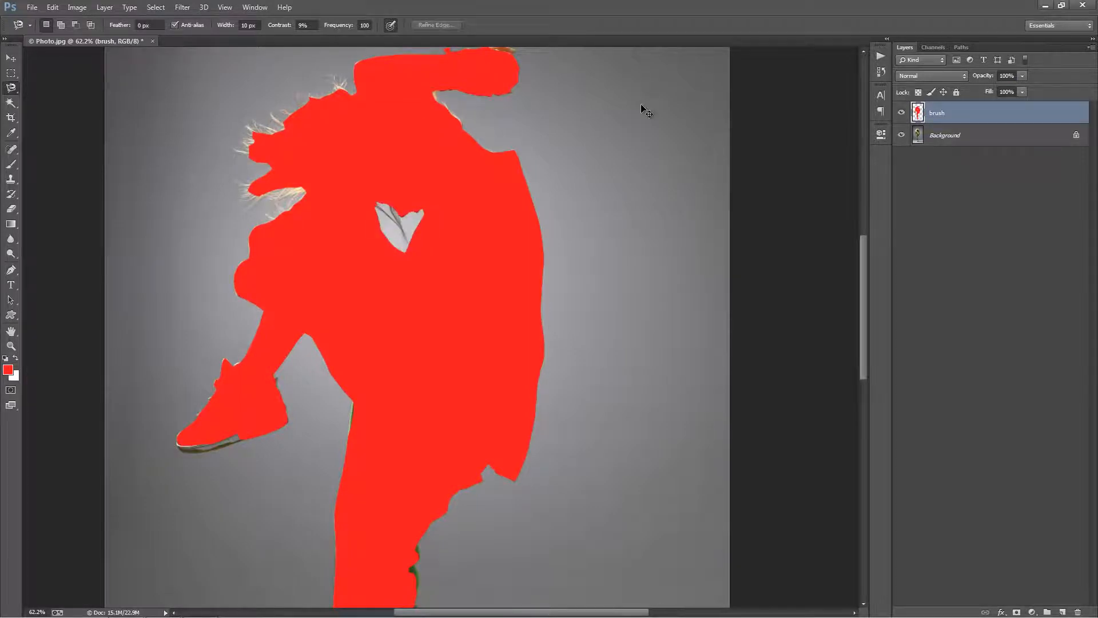
key("ctrl+0")
key("ctrl+plus")
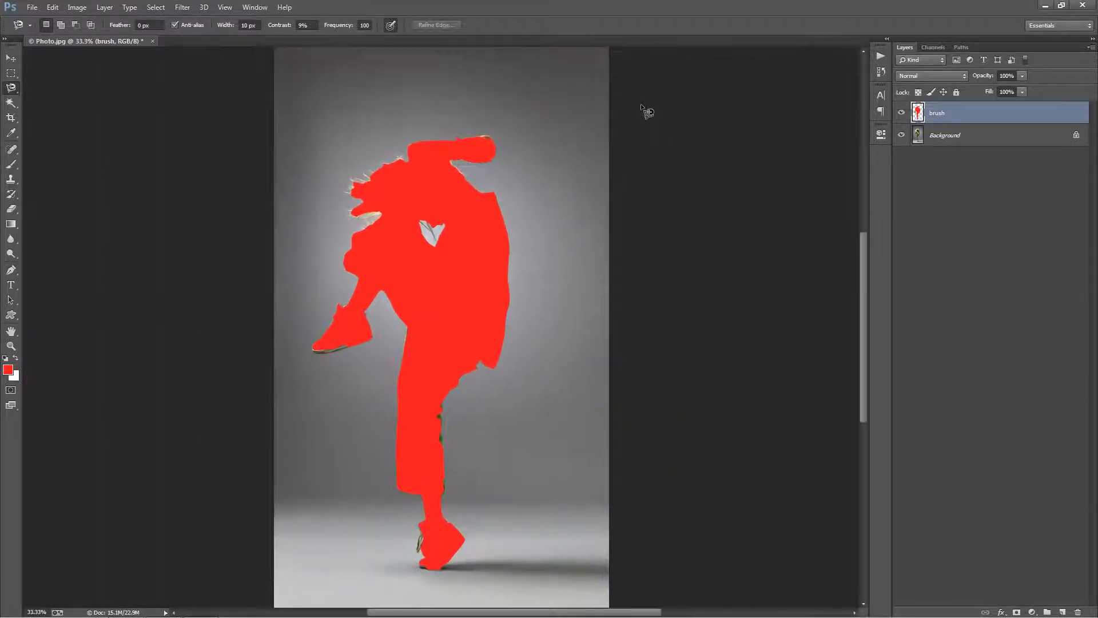
key("v")
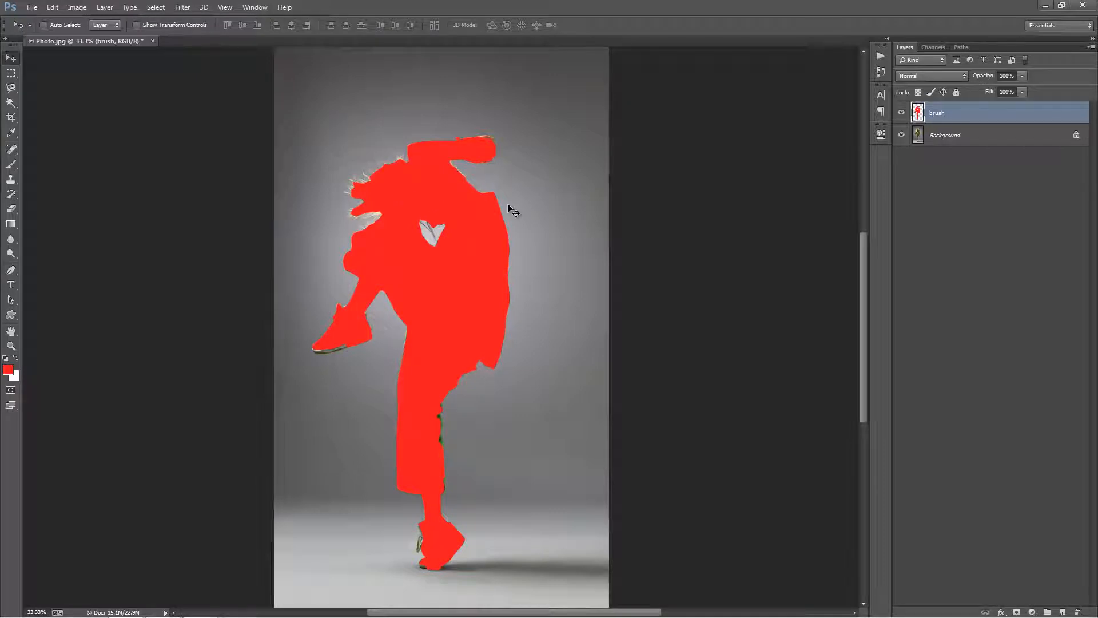
left_click_drag(502, 197, 493, 191)
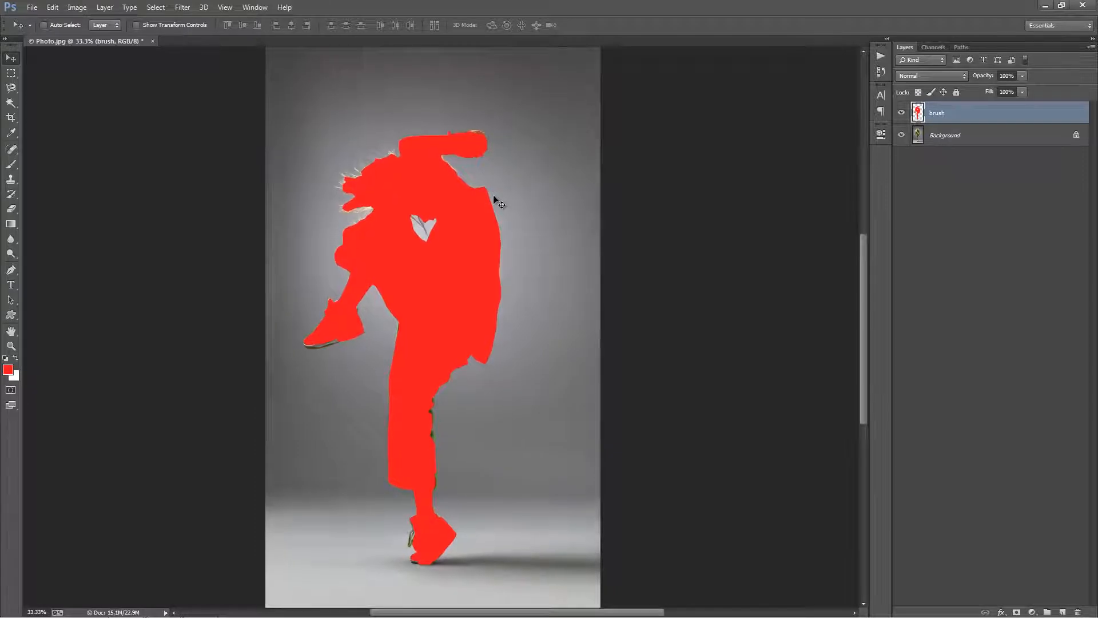
key("ctrl+0")
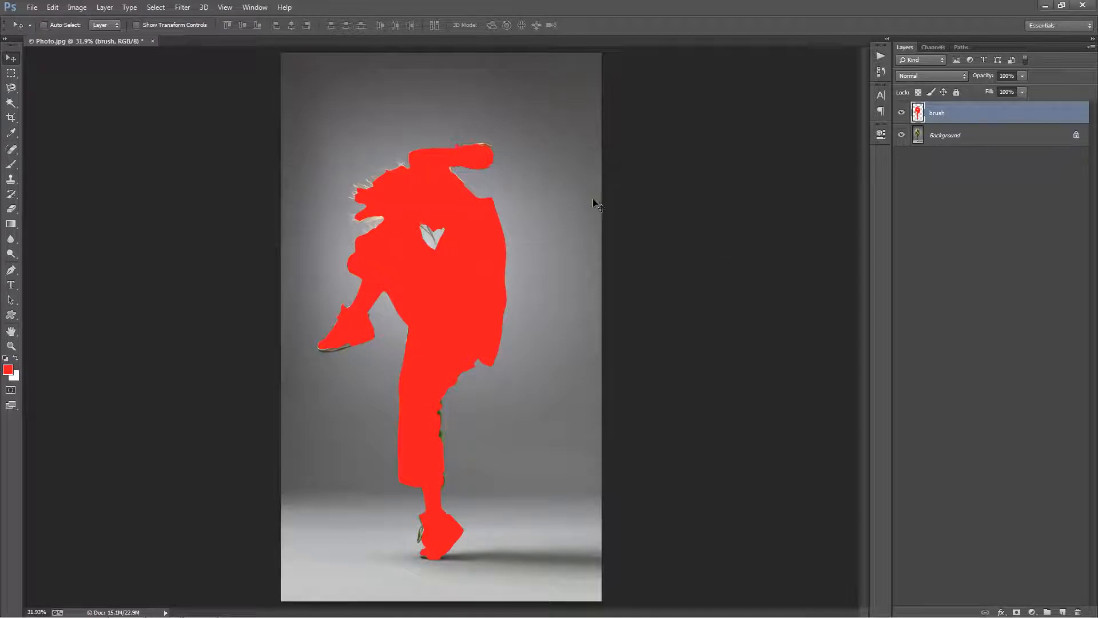
Extend the canvas by a relative width of 1000 pixels, anchored at the middle left so the space is added on the right.
left_click(87, 9)
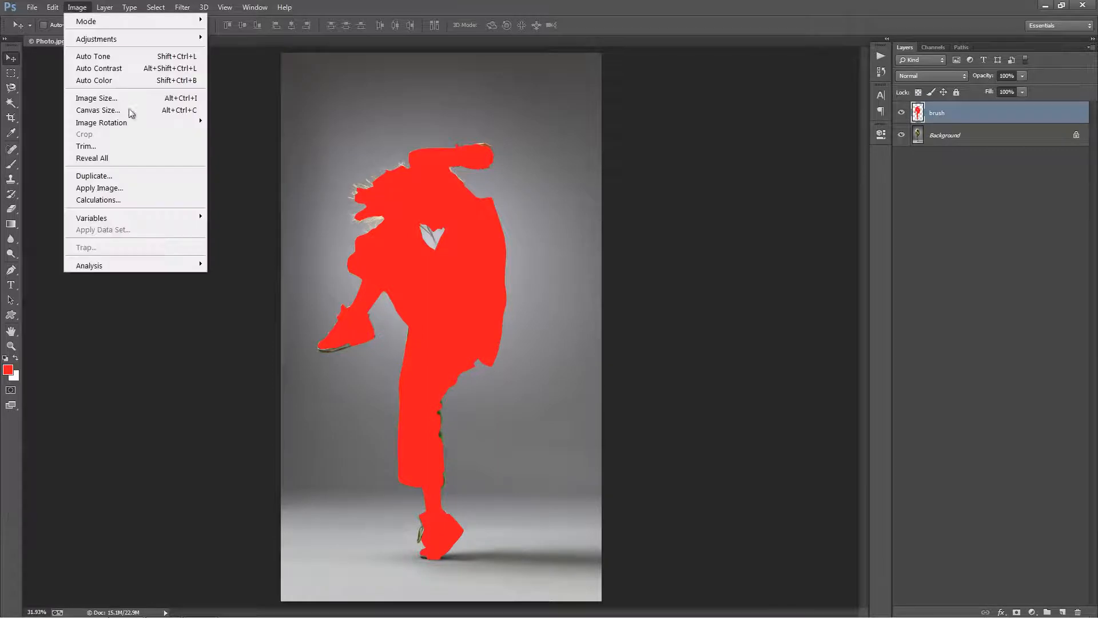
left_click(129, 109)
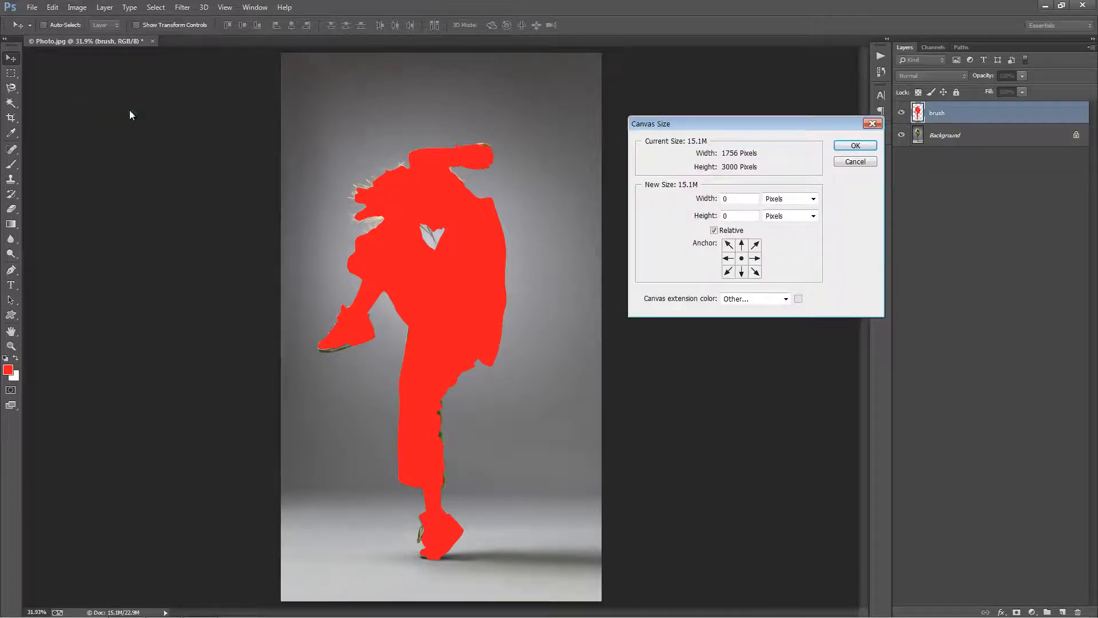
left_click(728, 259)
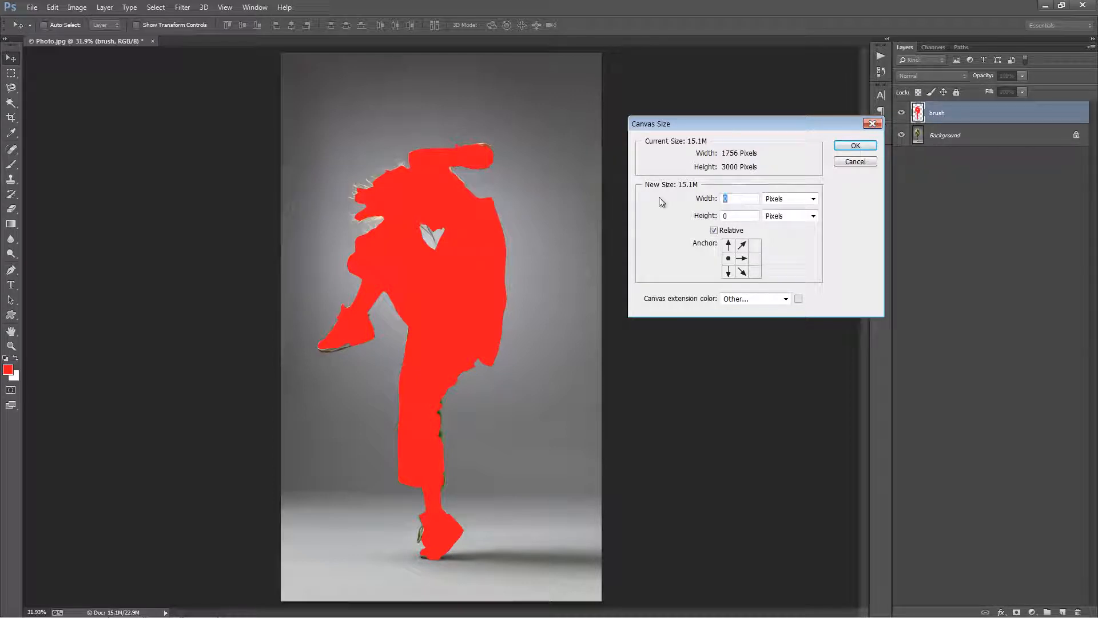
type("1000")
key("Return")
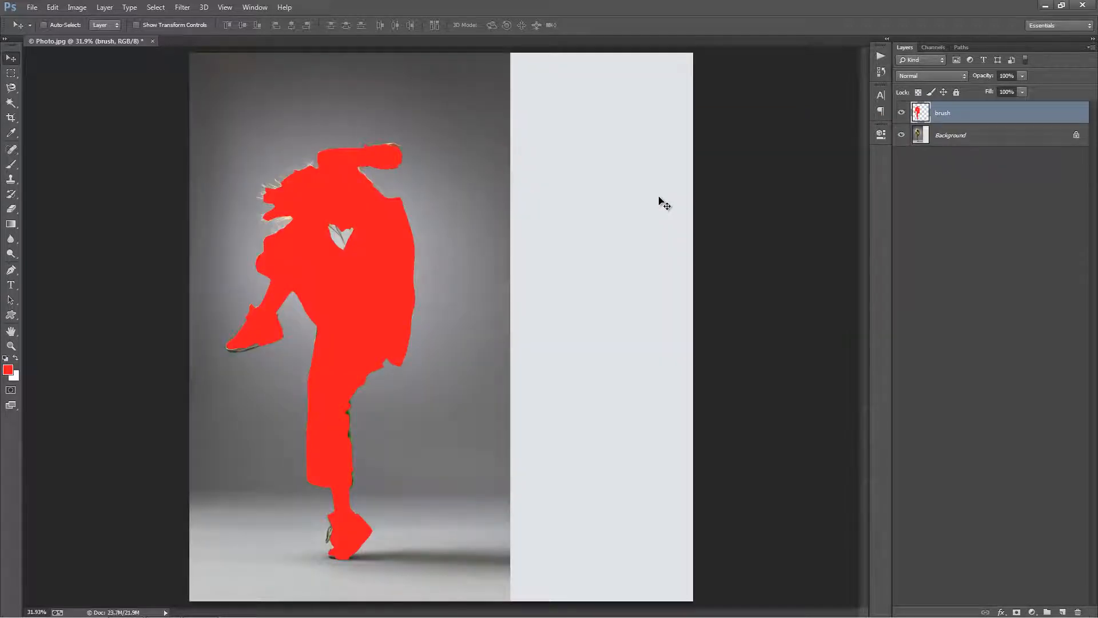
On the Background layer, select a full-height strip at the photo's right edge, stretch it across the added canvas and deselect.
left_click(966, 142)
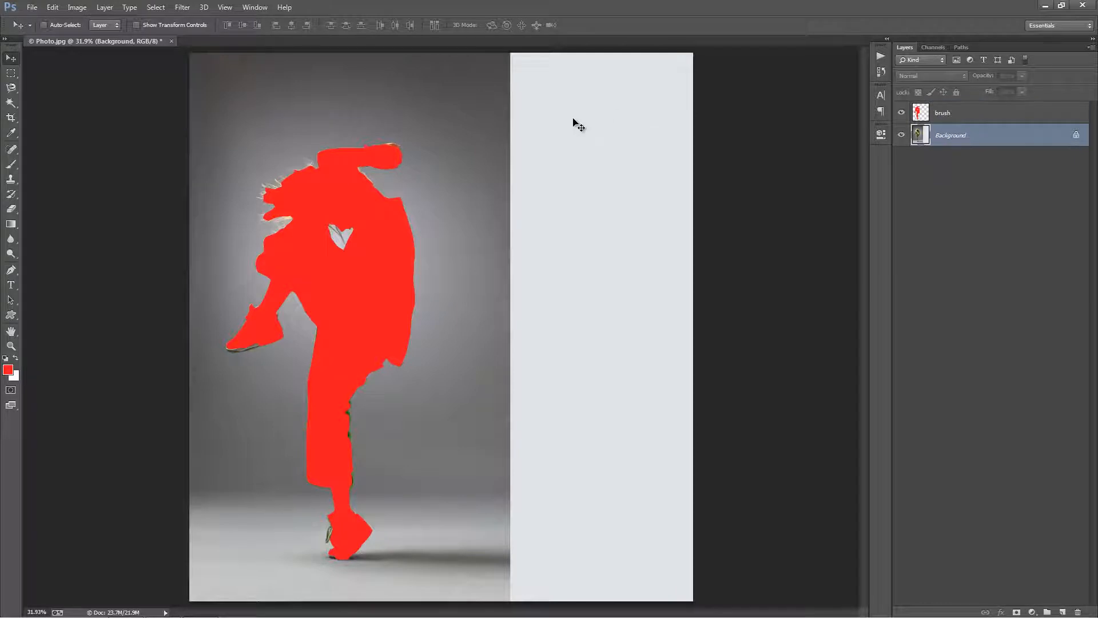
key("m")
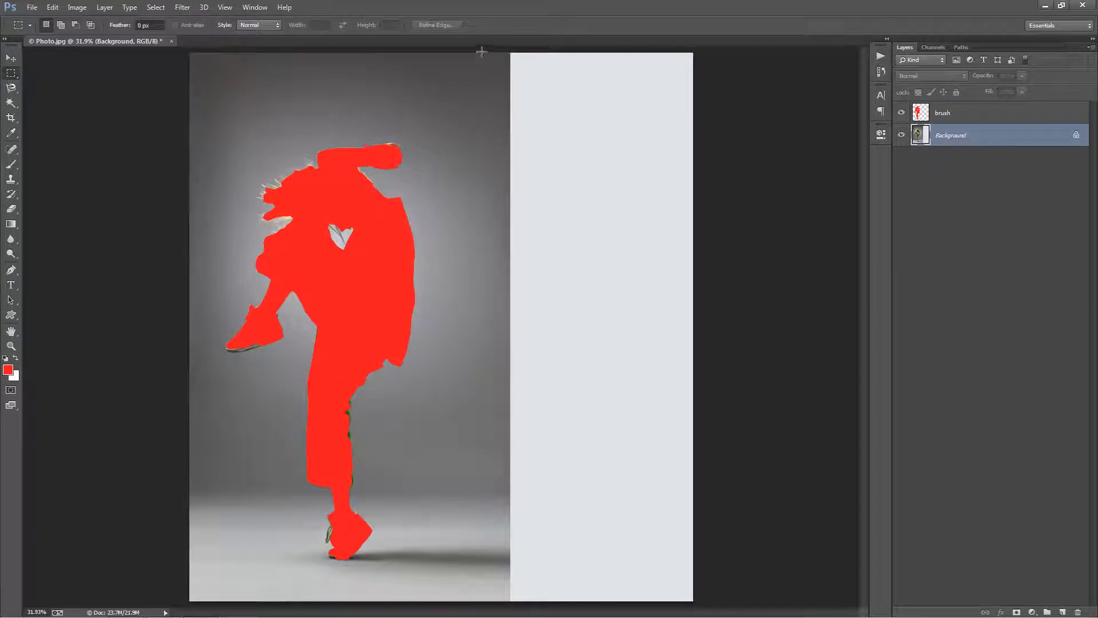
left_click_drag(461, 52, 508, 599)
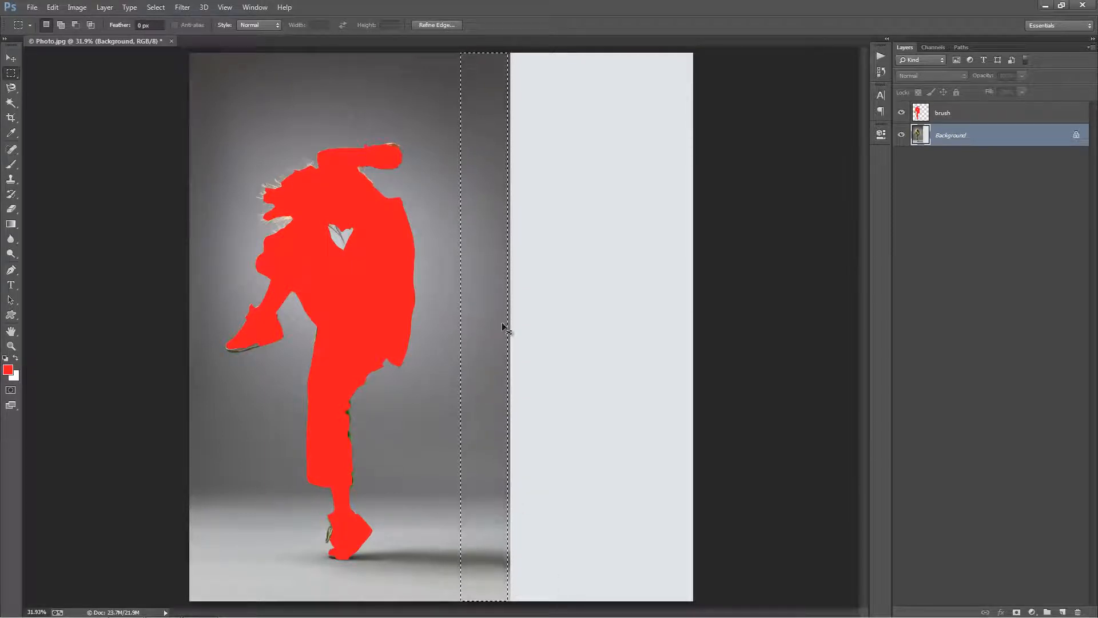
key("ctrl+t")
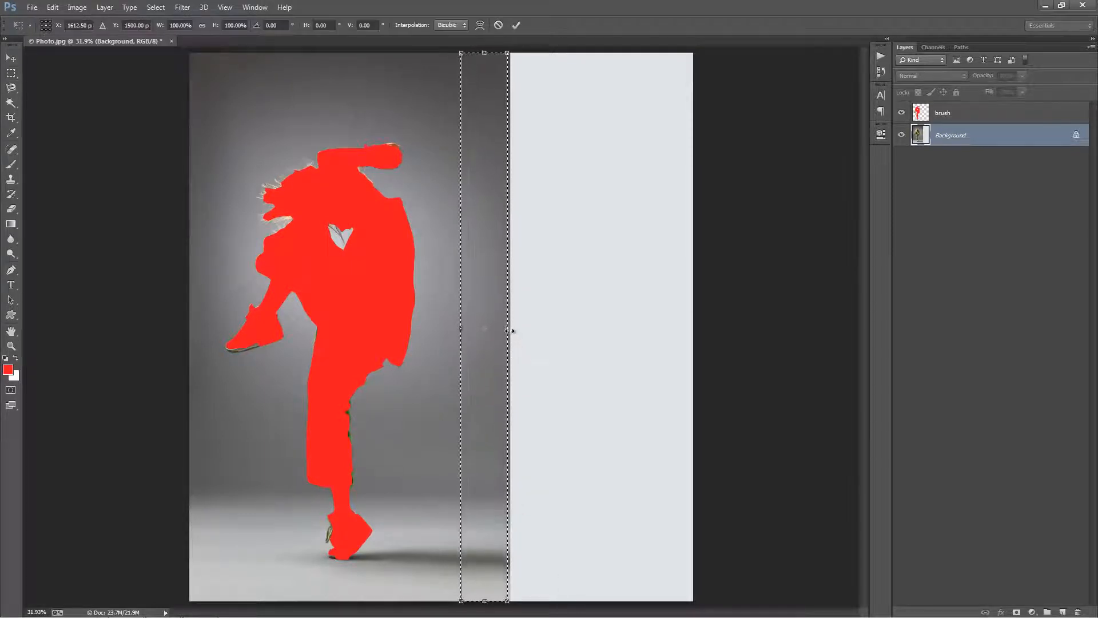
left_click_drag(523, 329, 711, 336)
key("Return")
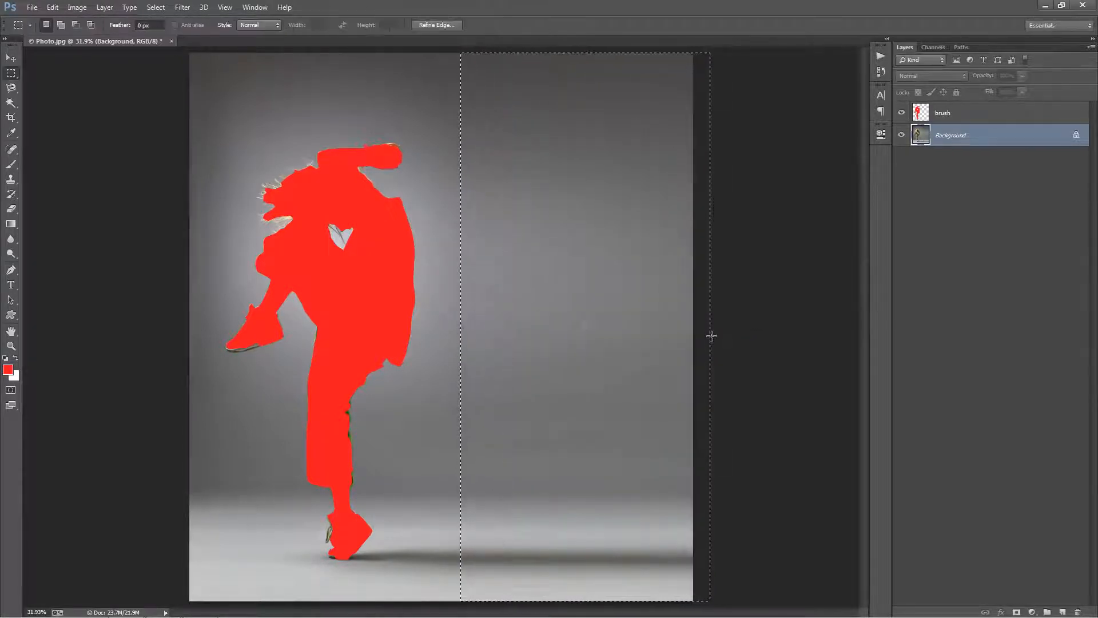
key("ctrl+d")
key("v")
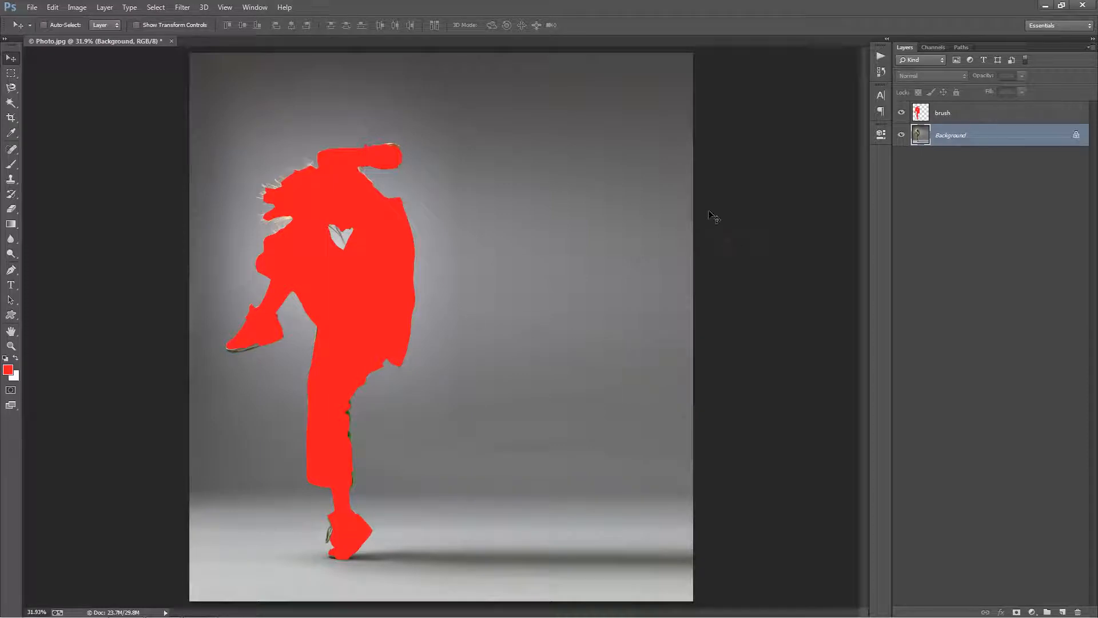
Load the Pixelated.atn action file into the Actions list.
left_click(255, 7)
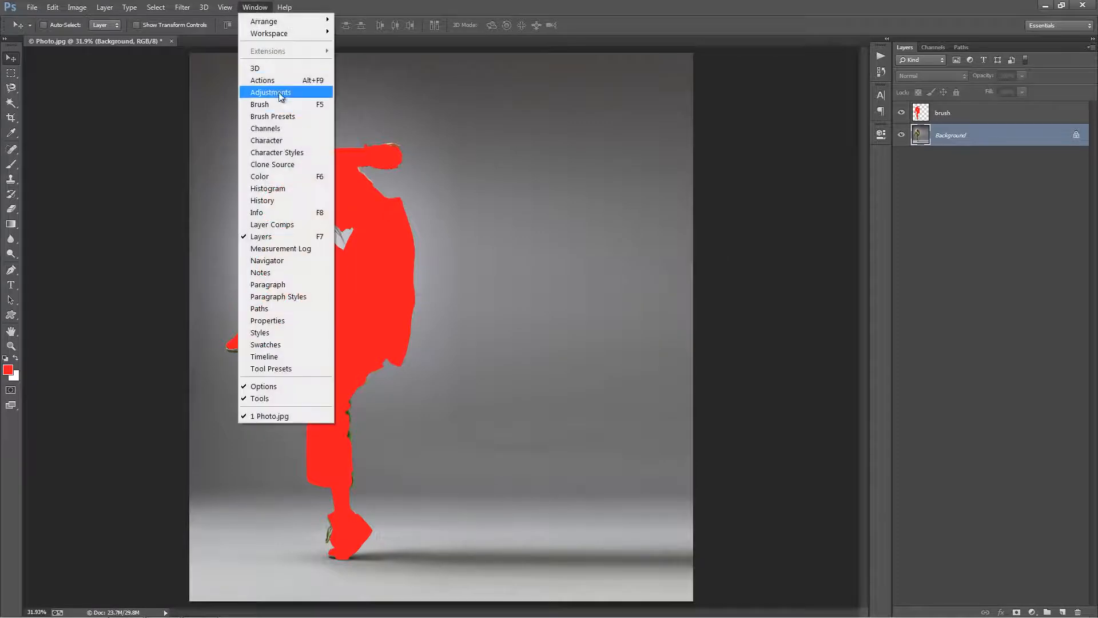
left_click(280, 83)
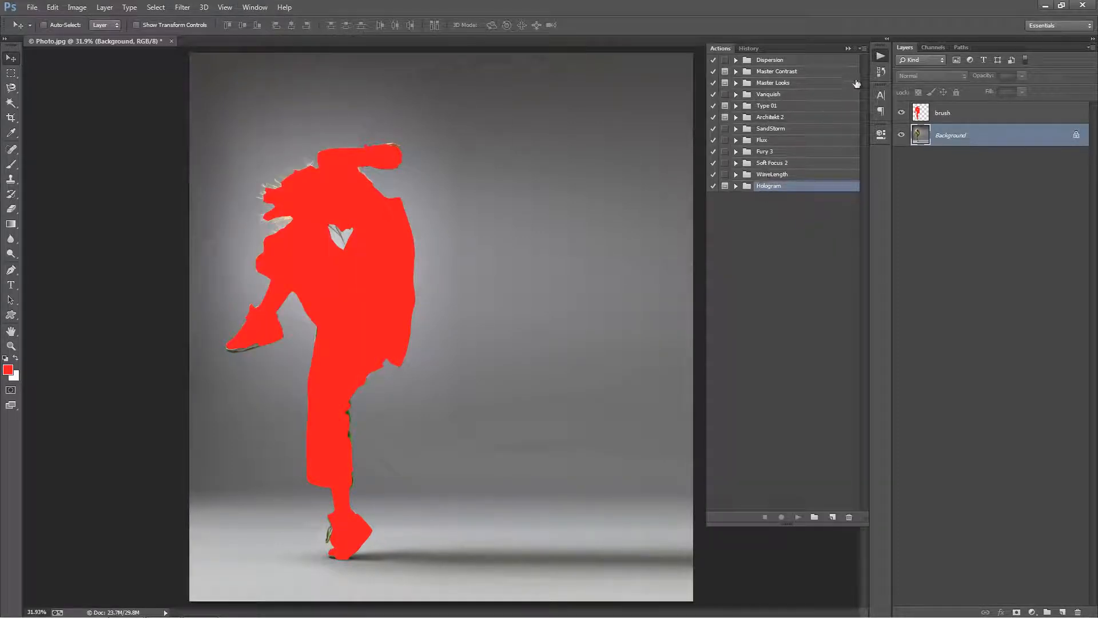
left_click(863, 48)
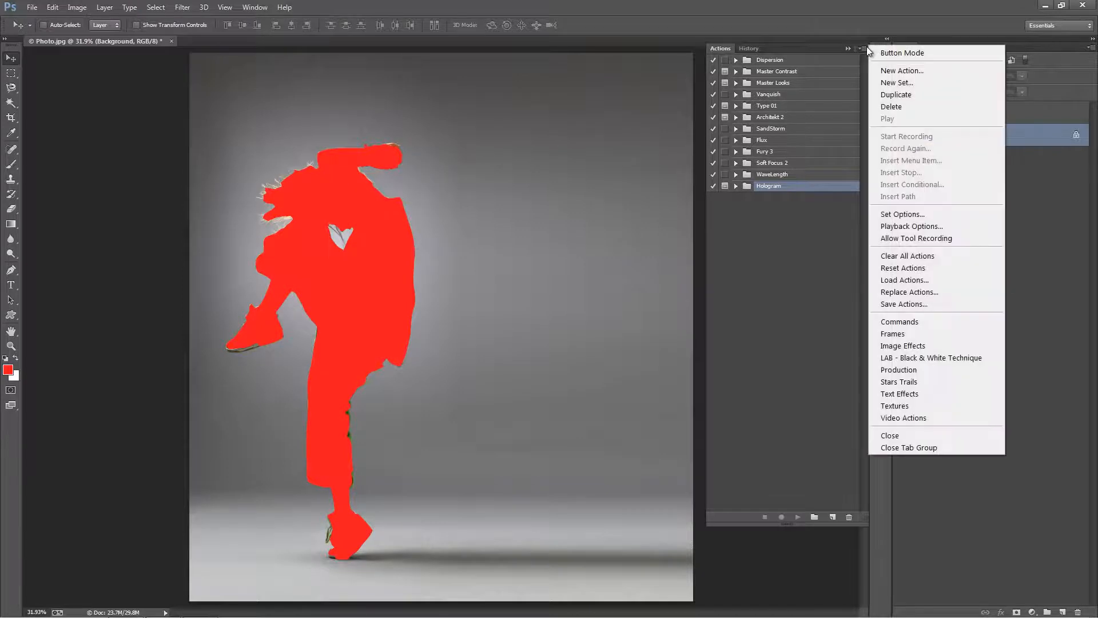
left_click(921, 276)
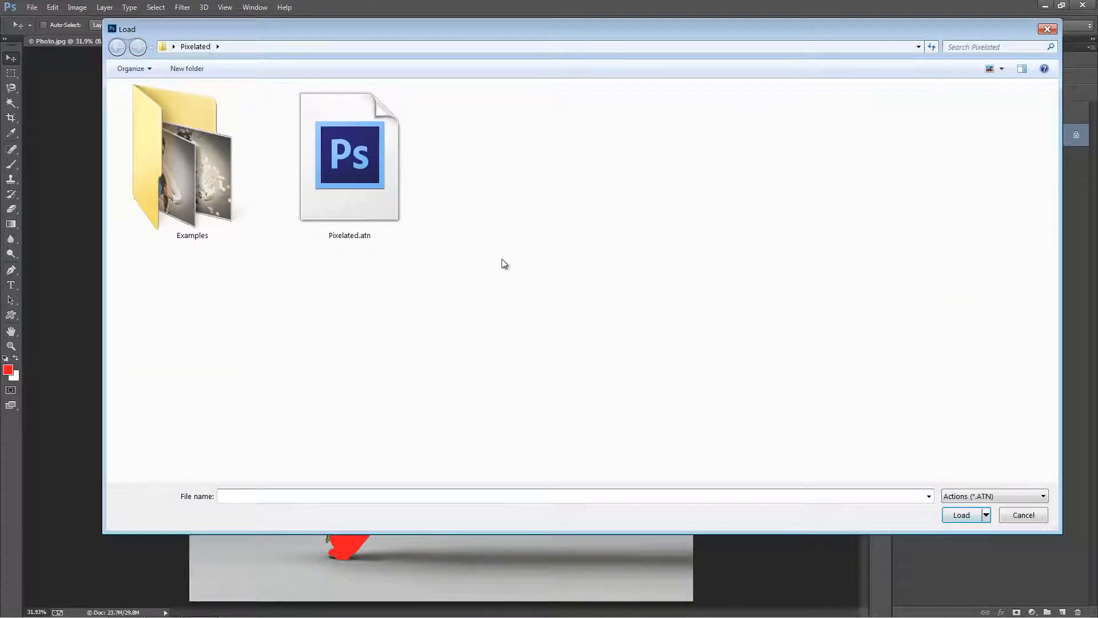
double_click(385, 169)
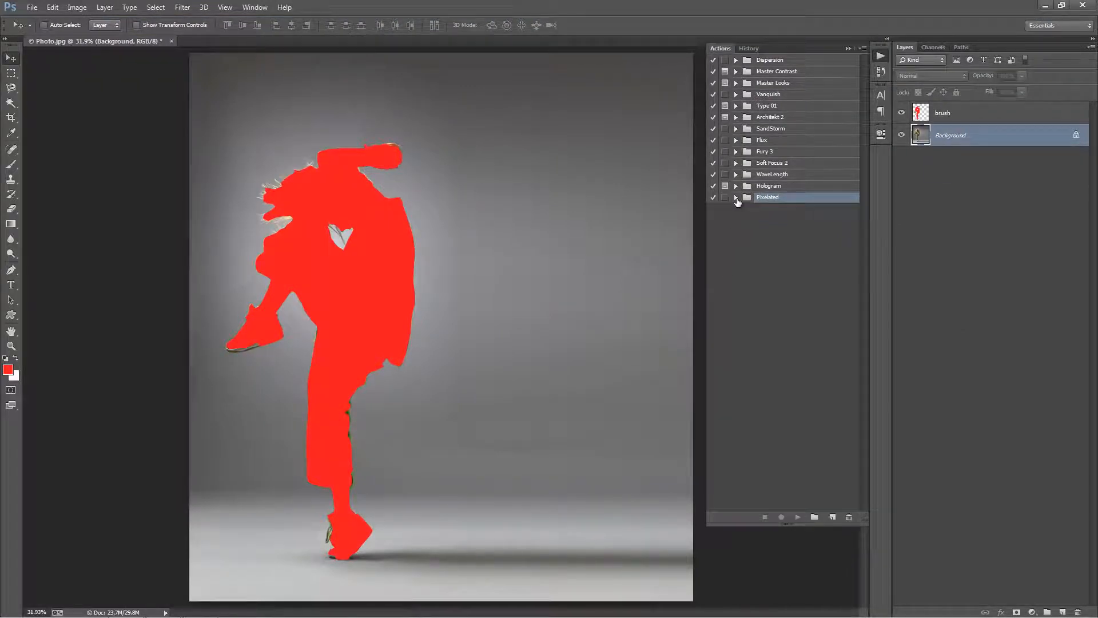
Expand the Pixelated action set and run its RIGHT action on the photo.
left_click(737, 198)
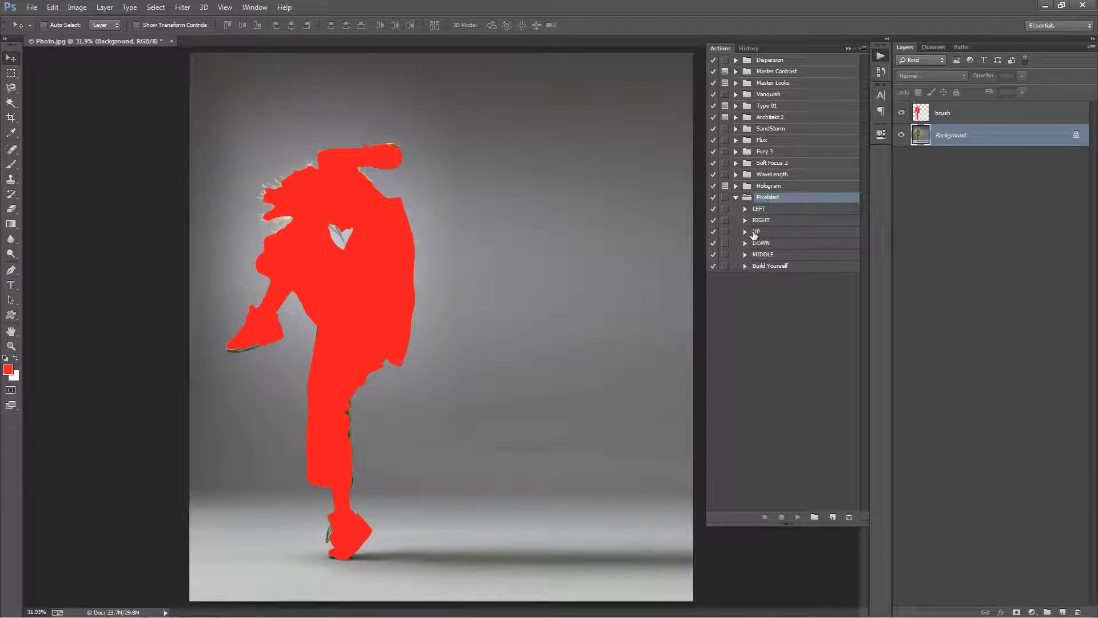
left_click(769, 223)
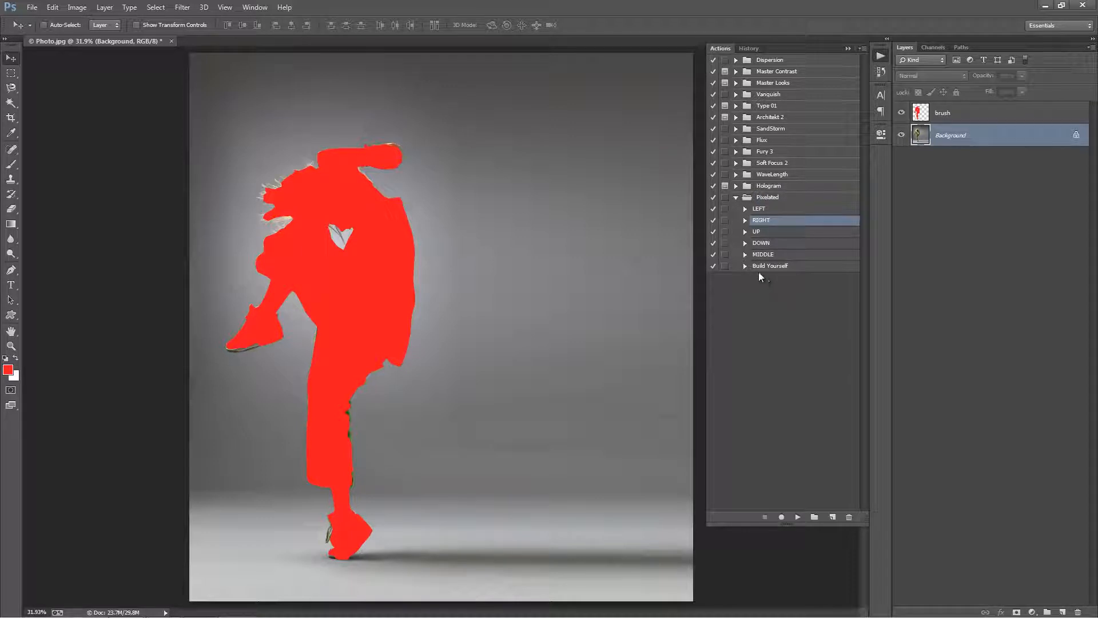
left_click(745, 221)
left_click(745, 221)
left_click(745, 221)
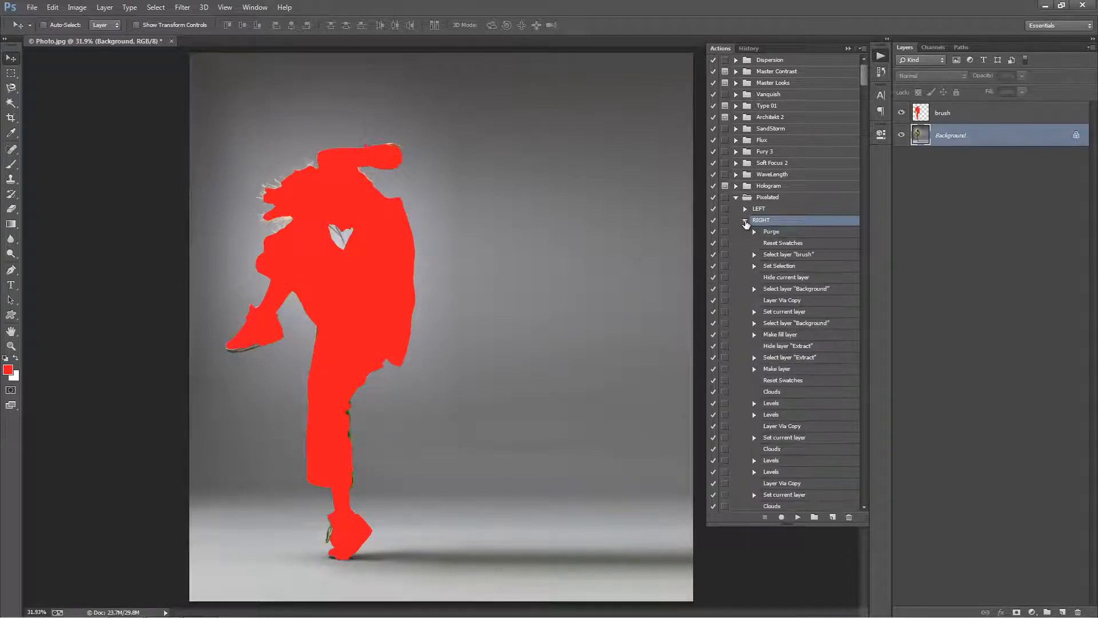
mouse_move(864, 77)
left_mouse_down()
mouse_move(861, 151)
mouse_move(868, 77)
left_mouse_up()
left_click(799, 518)
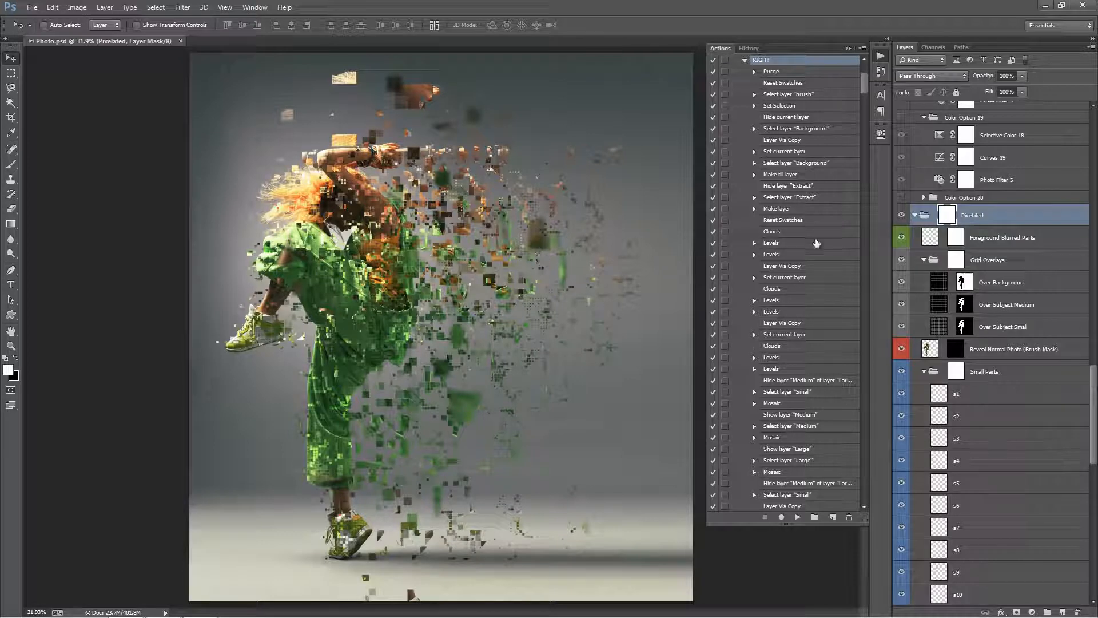
Collapse the RIGHT action and the Pixelated action set, and put the actions list away.
scroll(817, 243, "up", 2)
left_click(745, 117)
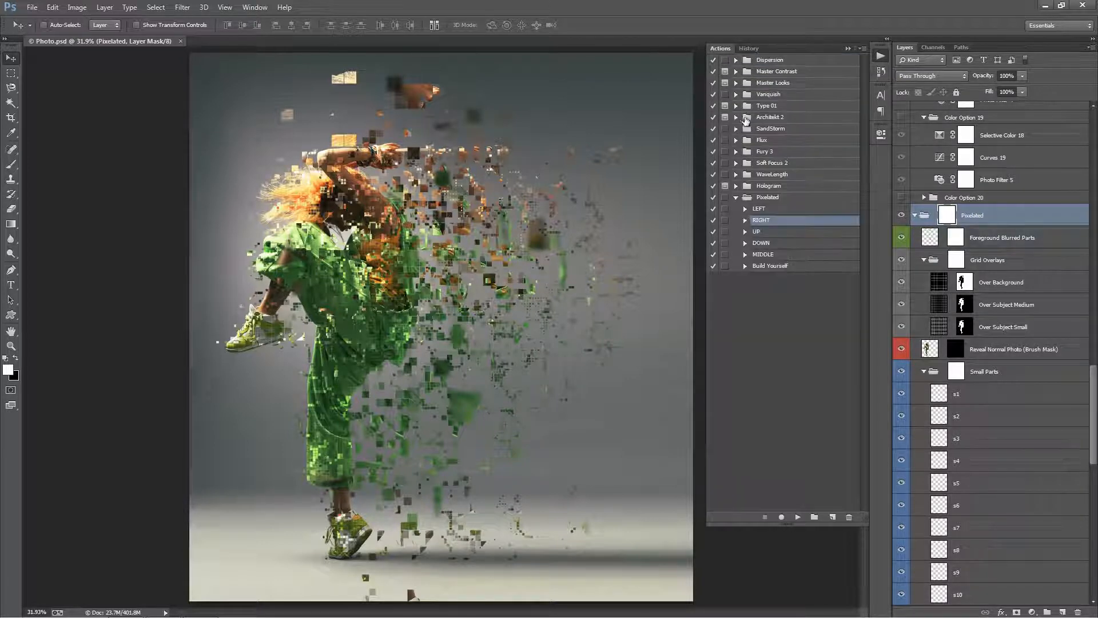
left_click(736, 197)
left_click(848, 49)
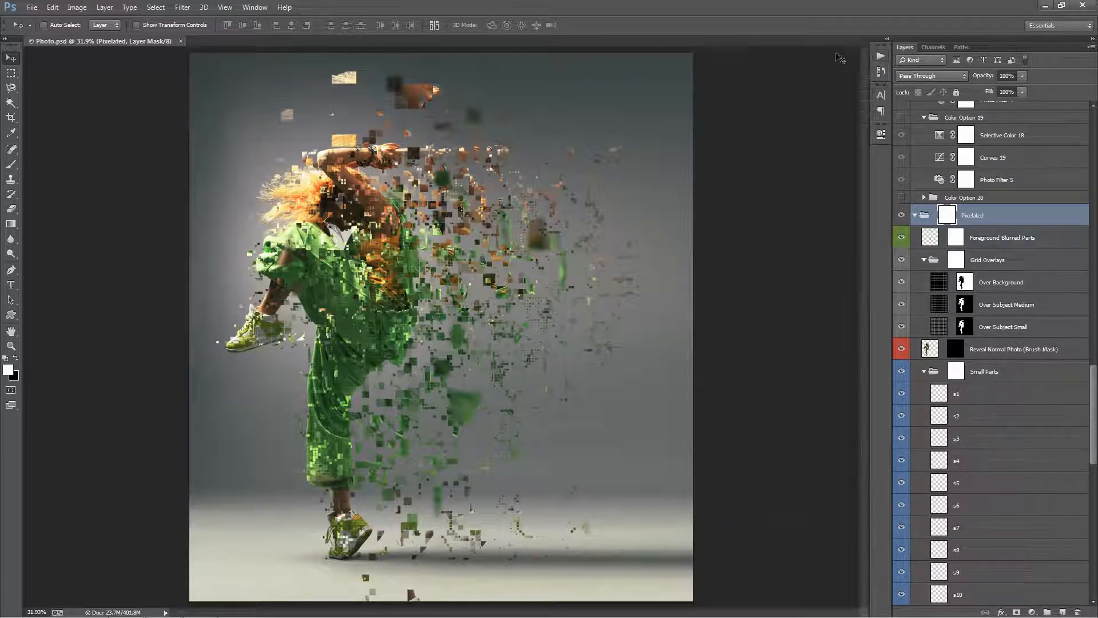
Collapse the Adjustments and Pixelated groups in the layer stack.
scroll(948, 331, "up", 3)
scroll(947, 331, "down", 5)
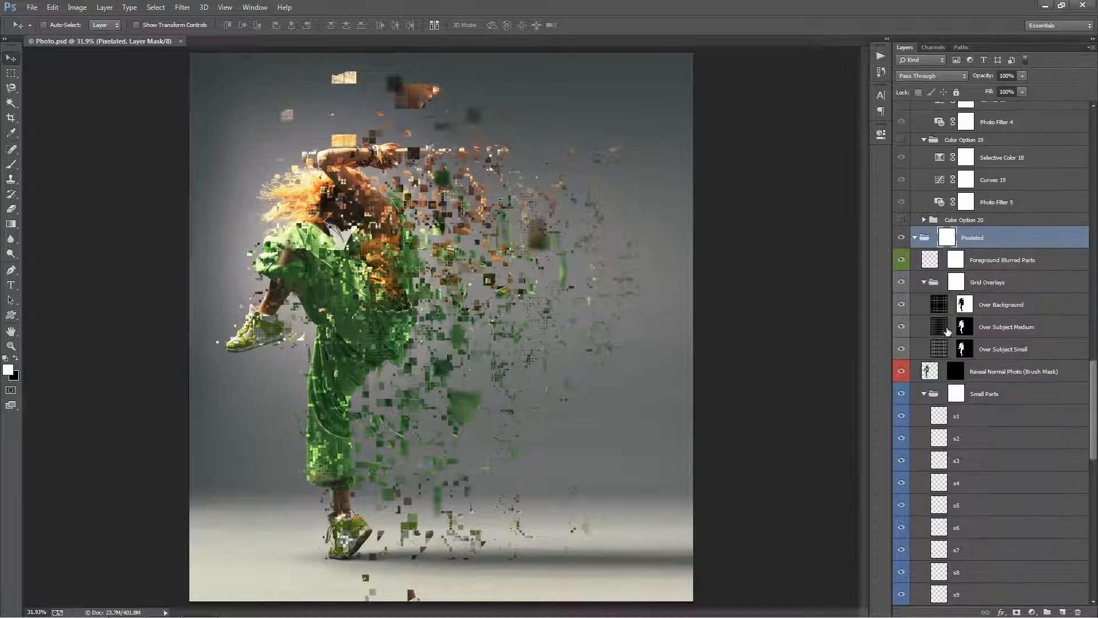
scroll(948, 331, "up", 4)
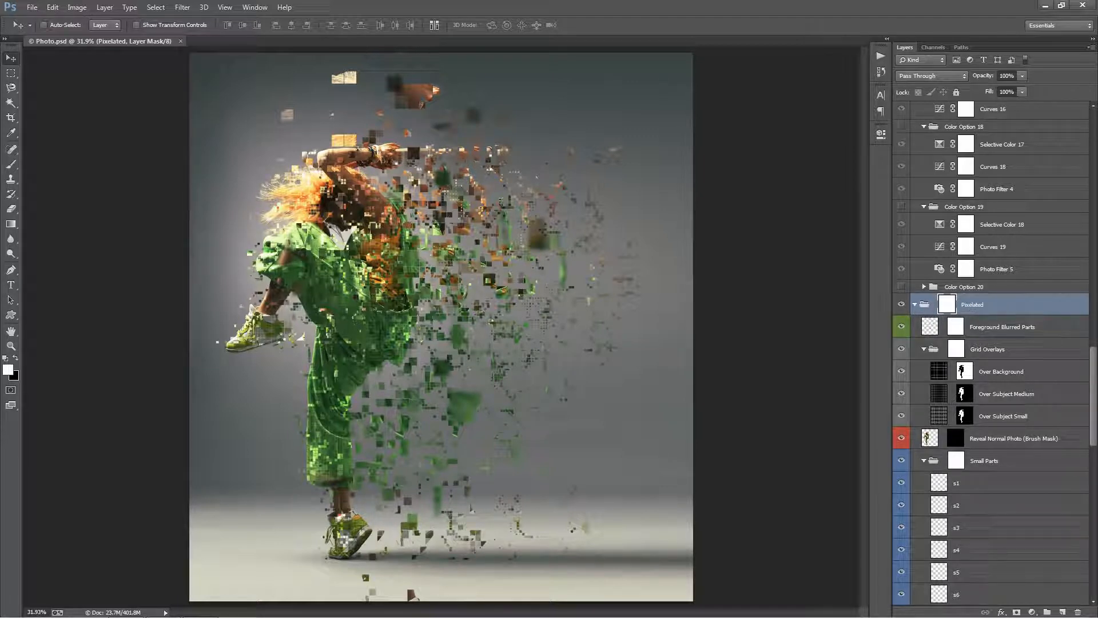
mouse_move(1095, 375)
left_mouse_down()
mouse_move(1095, 353)
mouse_move(1086, 454)
mouse_move(1091, 321)
mouse_move(1091, 385)
left_mouse_up()
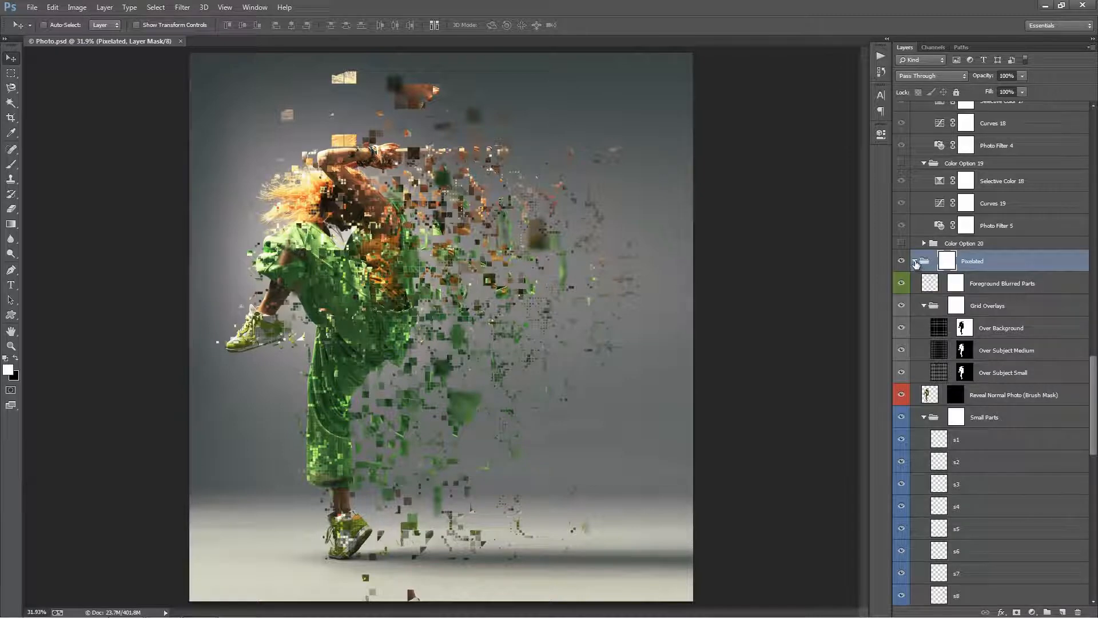
left_click(915, 261, "alt")
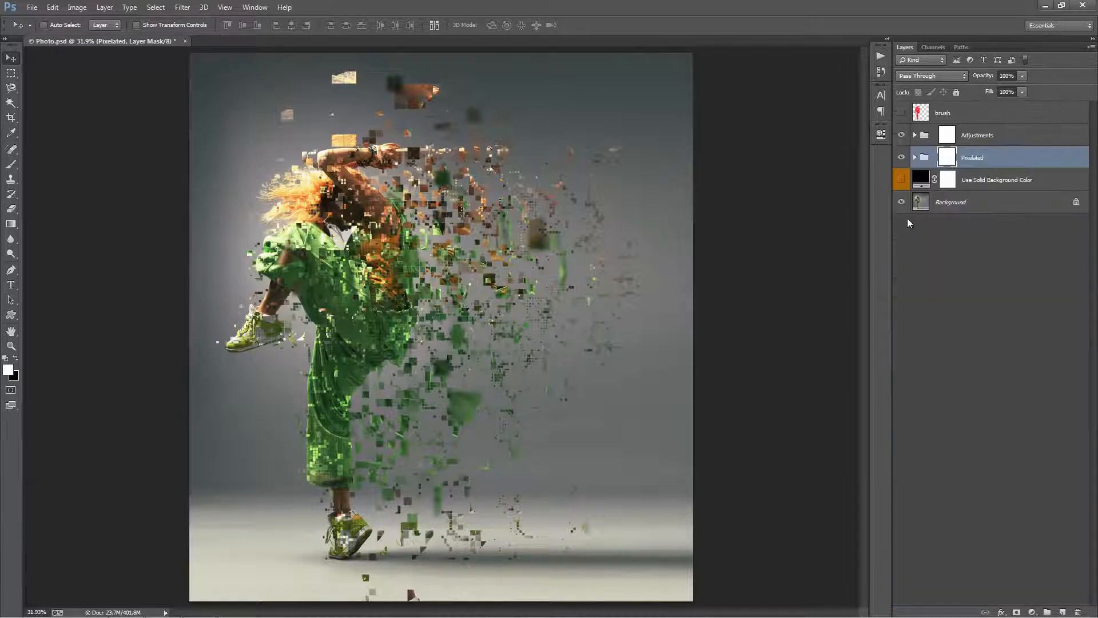
left_click(915, 158)
left_click(913, 156)
left_click(916, 136)
left_click(916, 135)
Try deleting the Adjustments, Pixelated and Use Solid Background Color layers and showing the "brush" layer, and undo these changes.
left_click(979, 141)
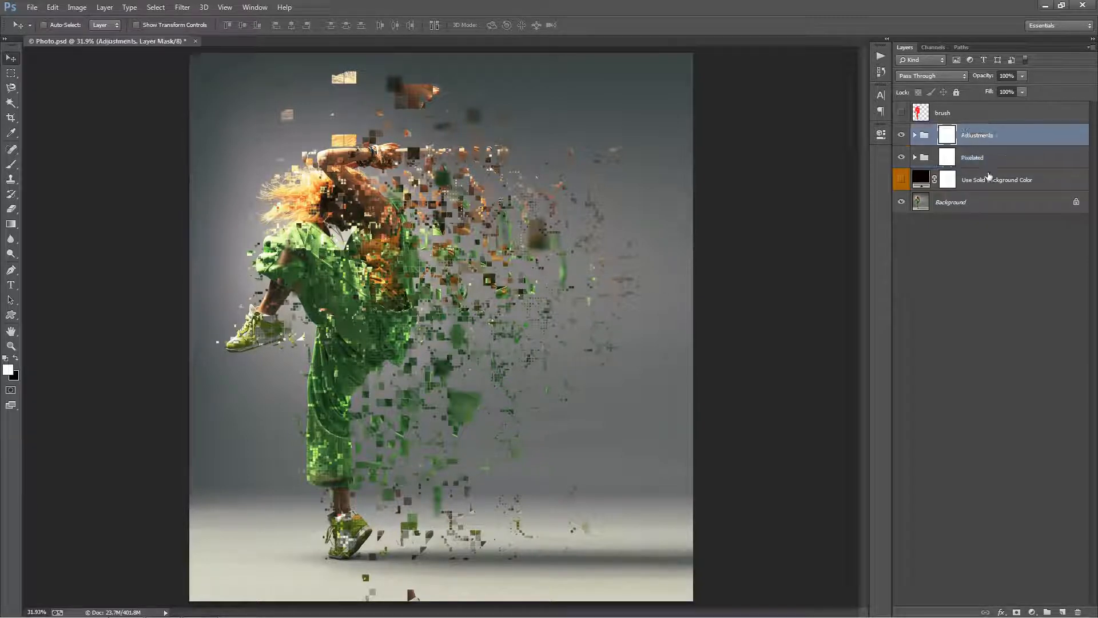
left_click(990, 177, "shift")
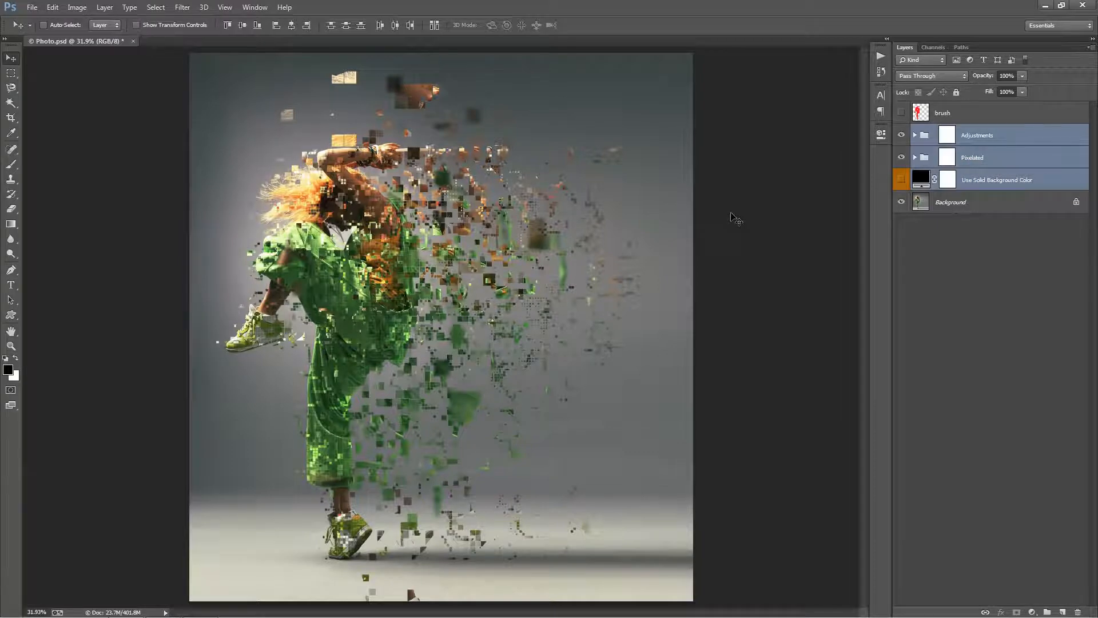
key("Delete")
left_click(902, 113)
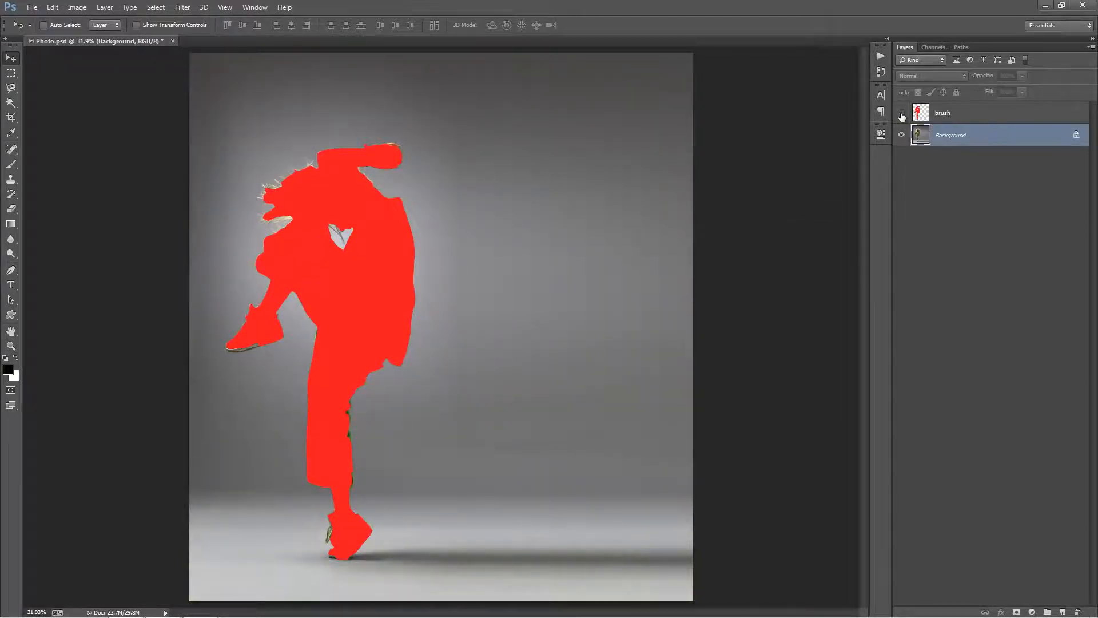
left_click(901, 113)
key("ctrl+alt+z")
key("ctrl+alt+z")
key("ctrl+alt+z")
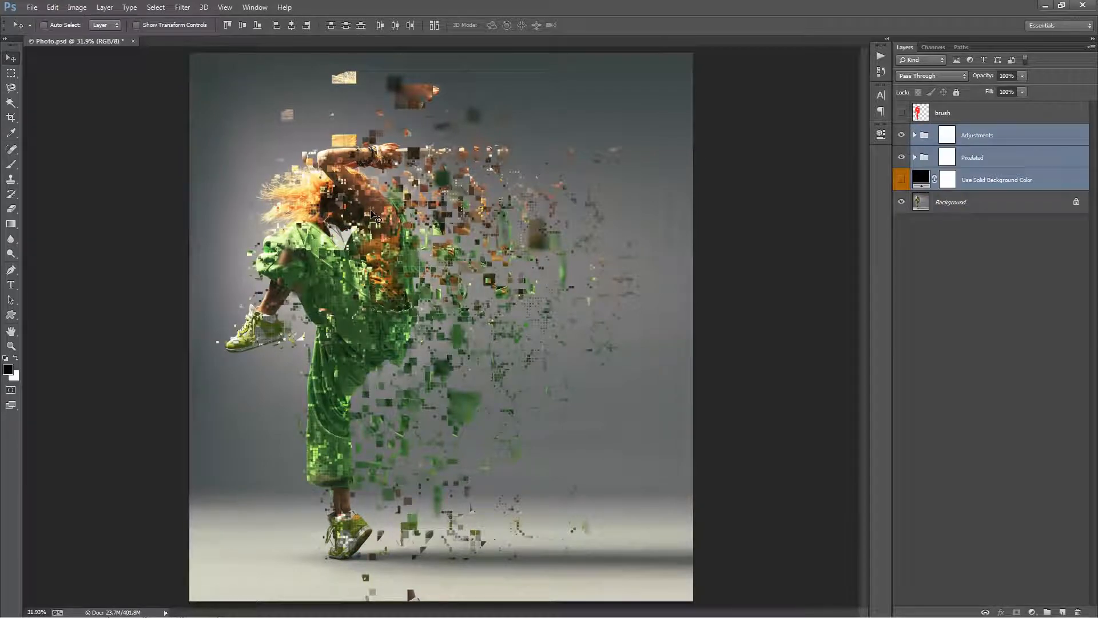
Select the Adjustments group and review its overall adjustments and color options, leaving the group collapsed.
left_click(1036, 141)
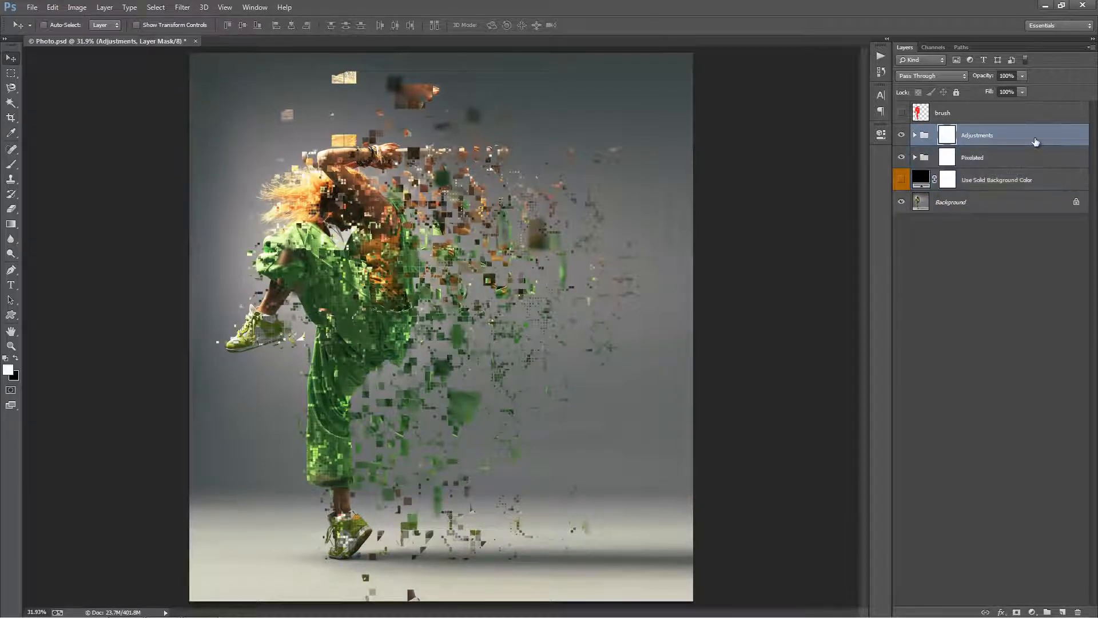
left_click(914, 136)
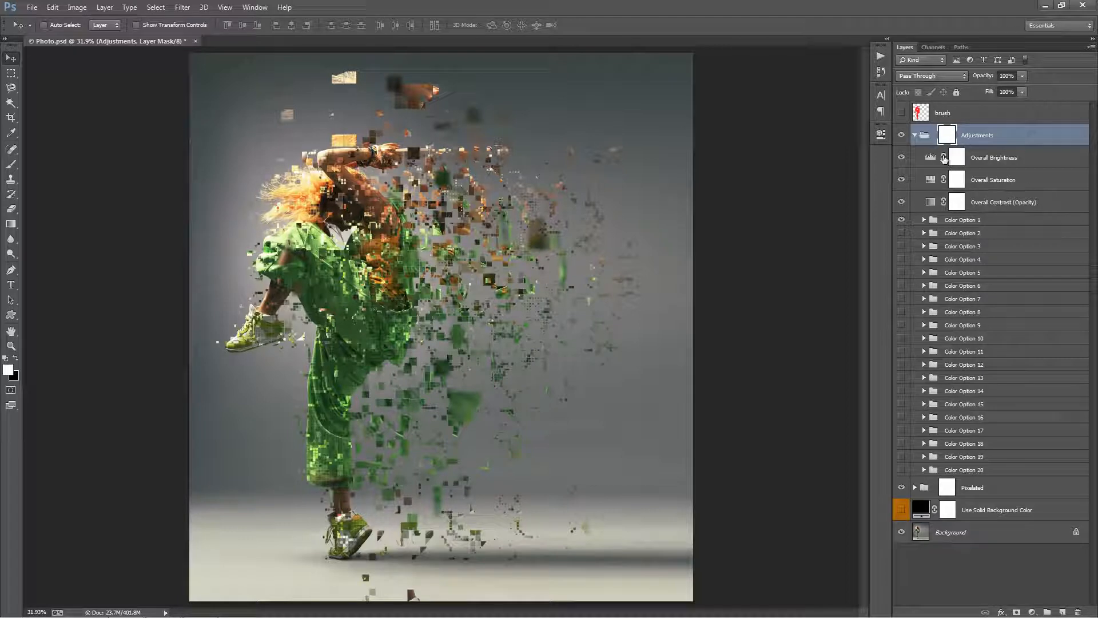
left_click(916, 135)
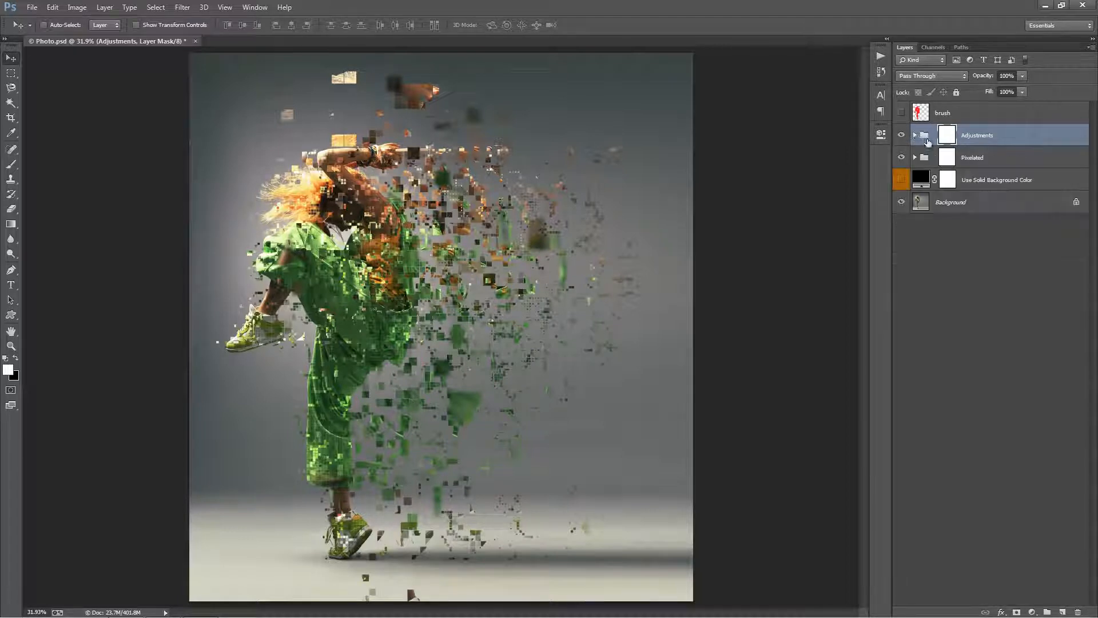
Select the Pixelated group and toggle its visibility to compare the photo with and without the dispersion effect.
left_click(1012, 161)
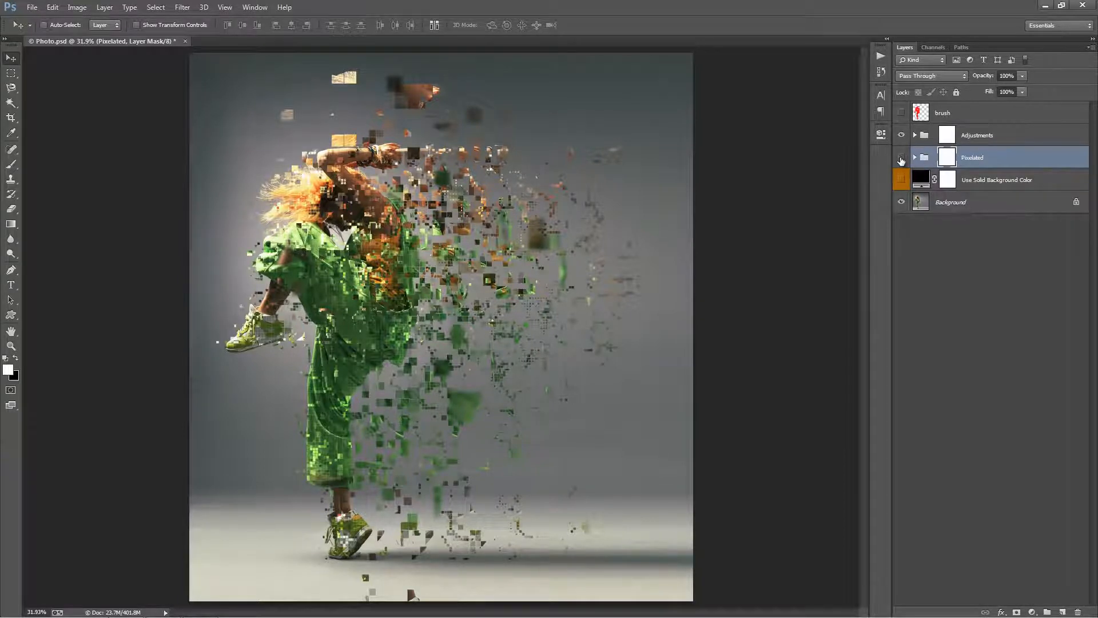
left_click(902, 159)
left_click(901, 159)
left_click(902, 159)
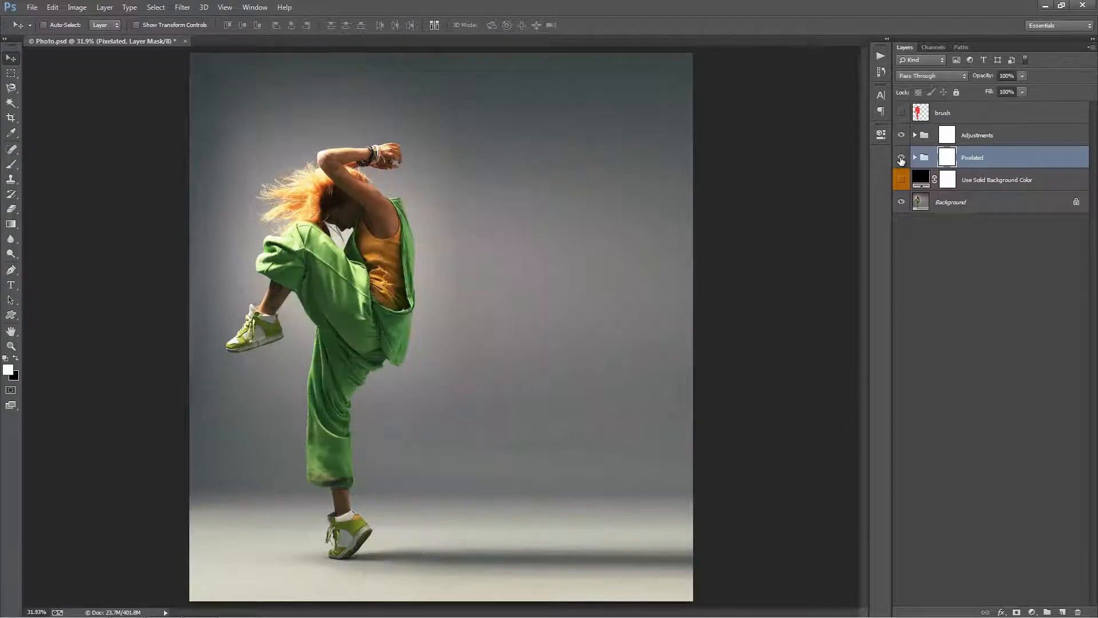
left_click(902, 159)
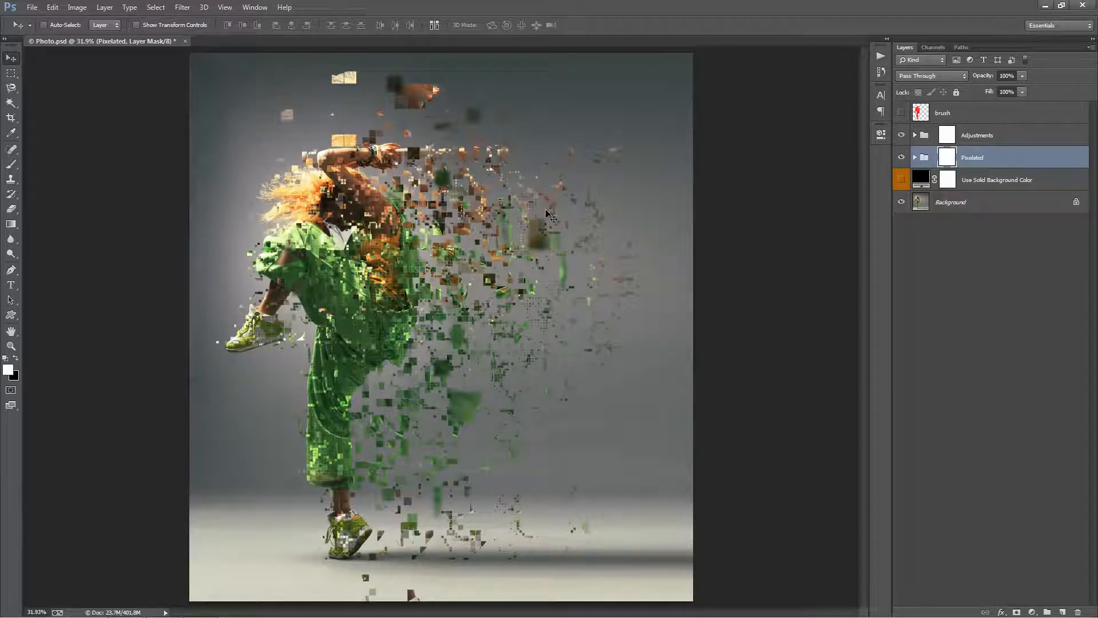
Try painting black across the dancer and dispersed pieces on the Pixelated group's mask with a 300 px brush, and undo it.
key("b")
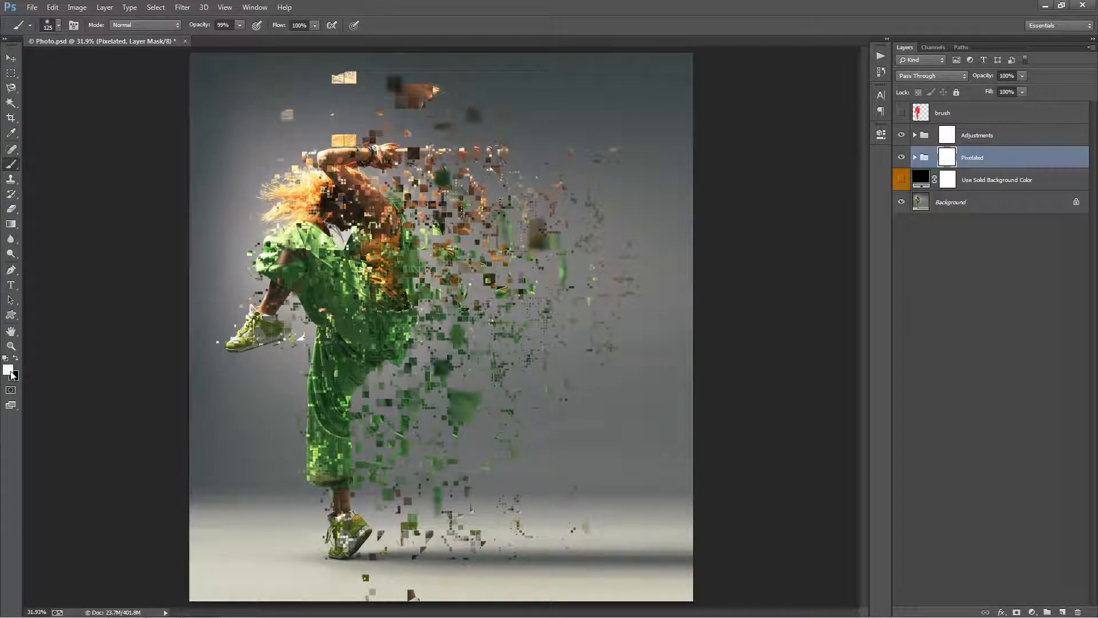
key("x")
key("bracketright")
key("bracketright")
key("bracketright")
key("bracketright")
key("bracketright")
key("bracketright")
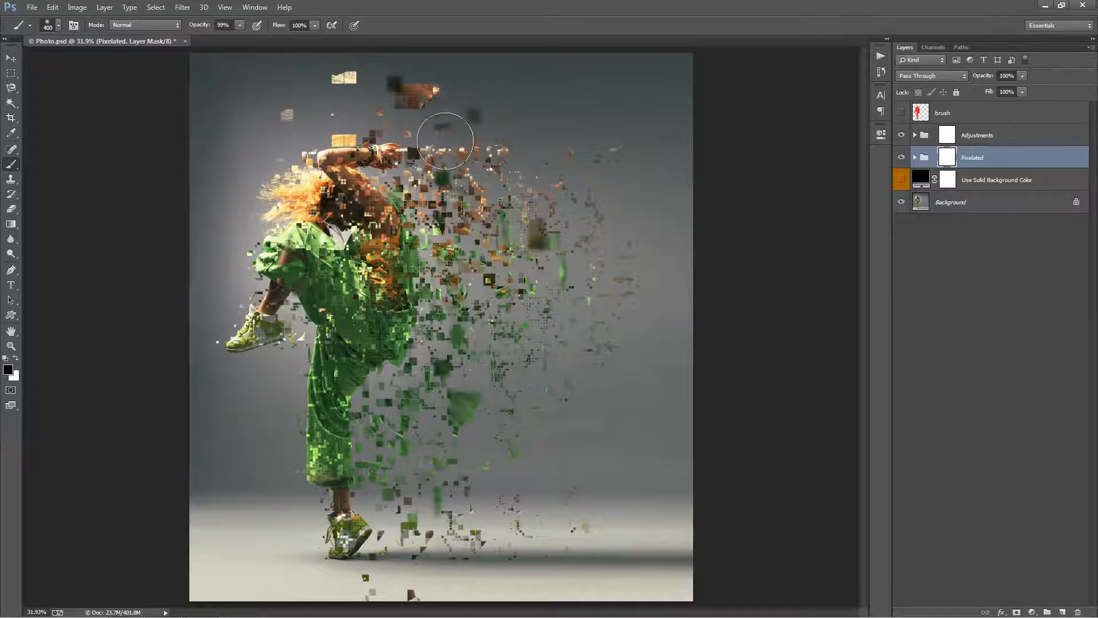
key("bracketleft")
mouse_move(321, 190)
left_mouse_down()
mouse_move(307, 237)
mouse_move(264, 316)
mouse_move(331, 378)
mouse_move(622, 440)
mouse_move(540, 475)
mouse_move(529, 496)
mouse_move(595, 434)
left_mouse_up()
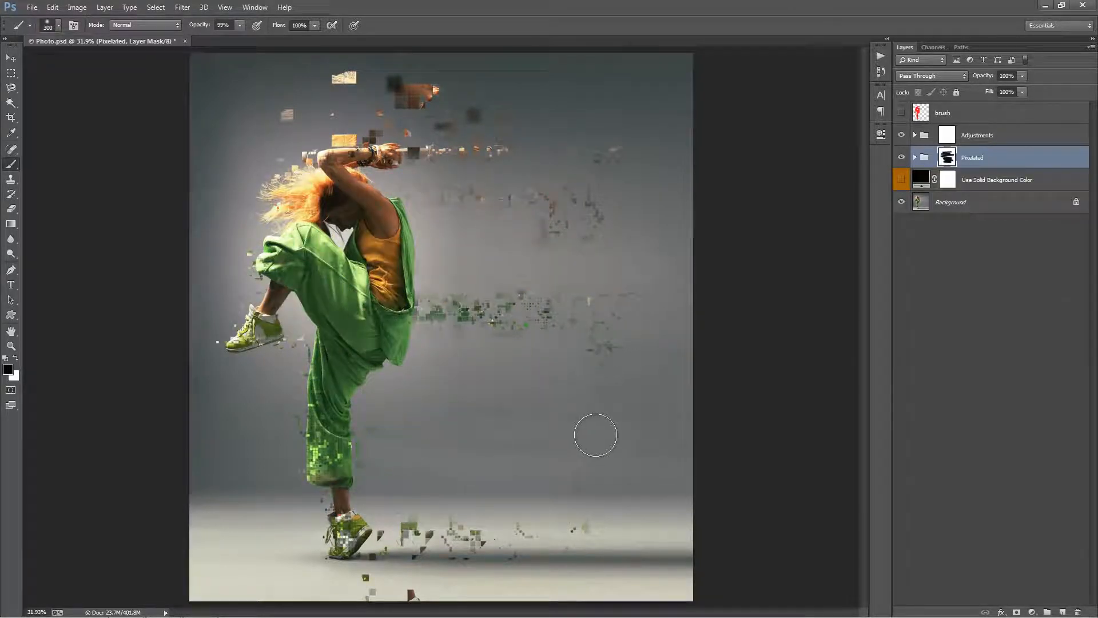
key("ctrl+z")
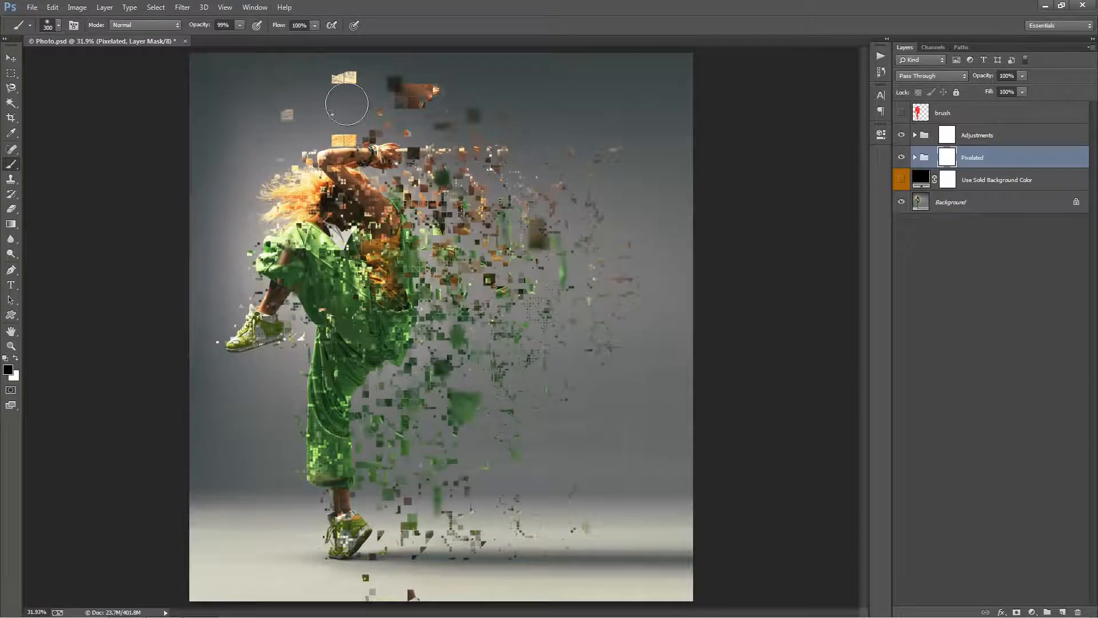
Try masking out the stray block high above the dancer's arm with a 175 px black brush, and undo it.
key("bracketleft")
key("bracketleft")
key("bracketleft")
left_click(345, 77)
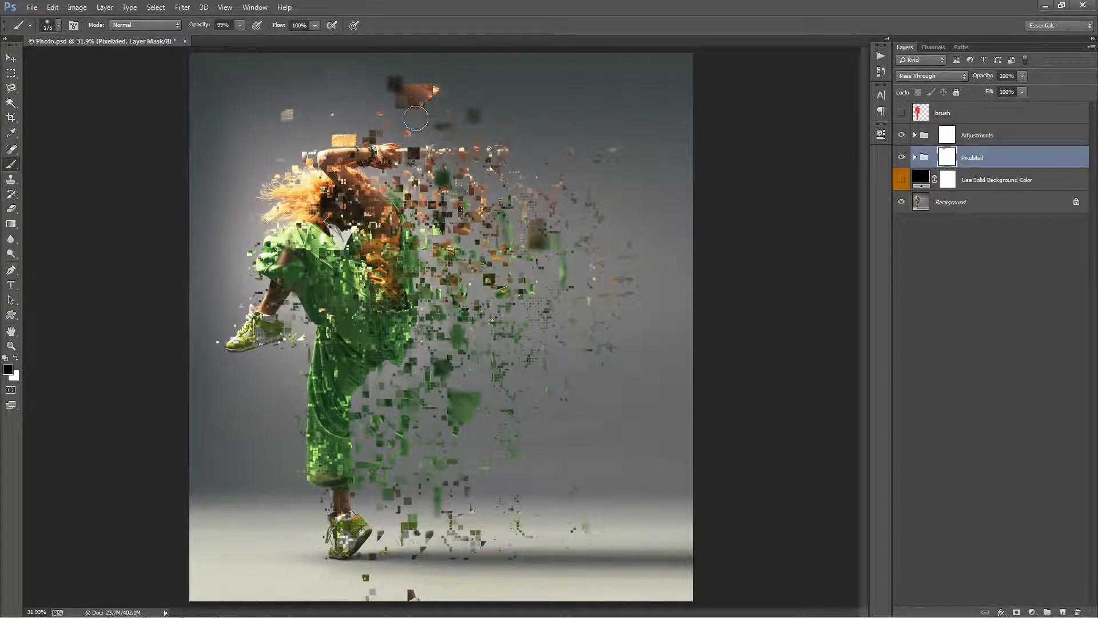
key("ctrl+z")
In the Pixelated group, toggle the Foreground Blurred Parts layer to compare, leave it visible, and move it slightly to the right.
key("v")
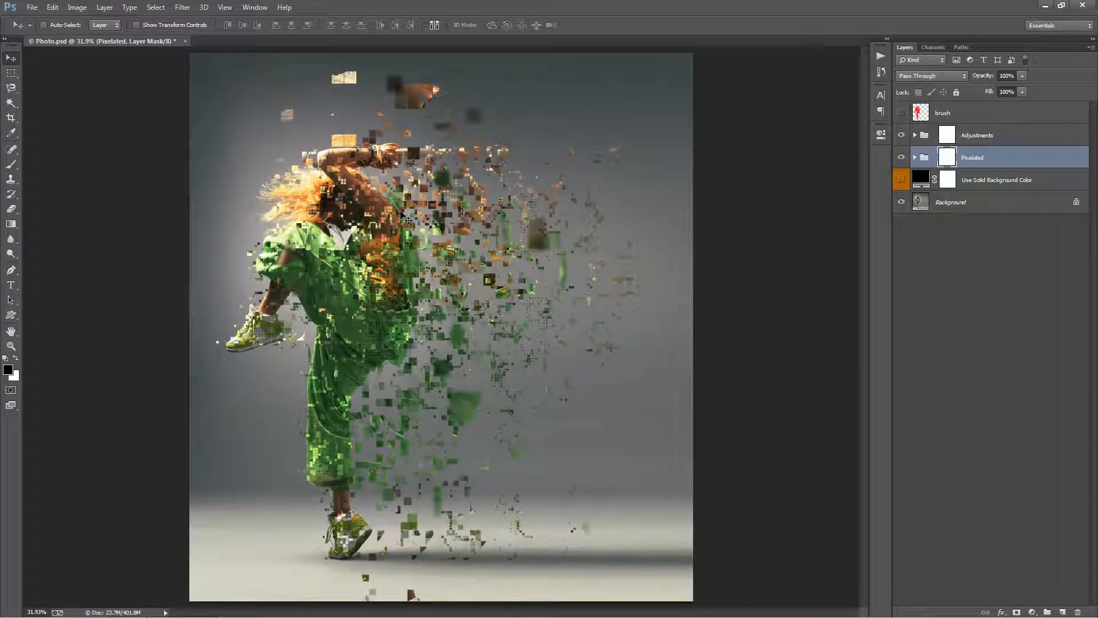
left_click(916, 157)
left_click(1020, 181)
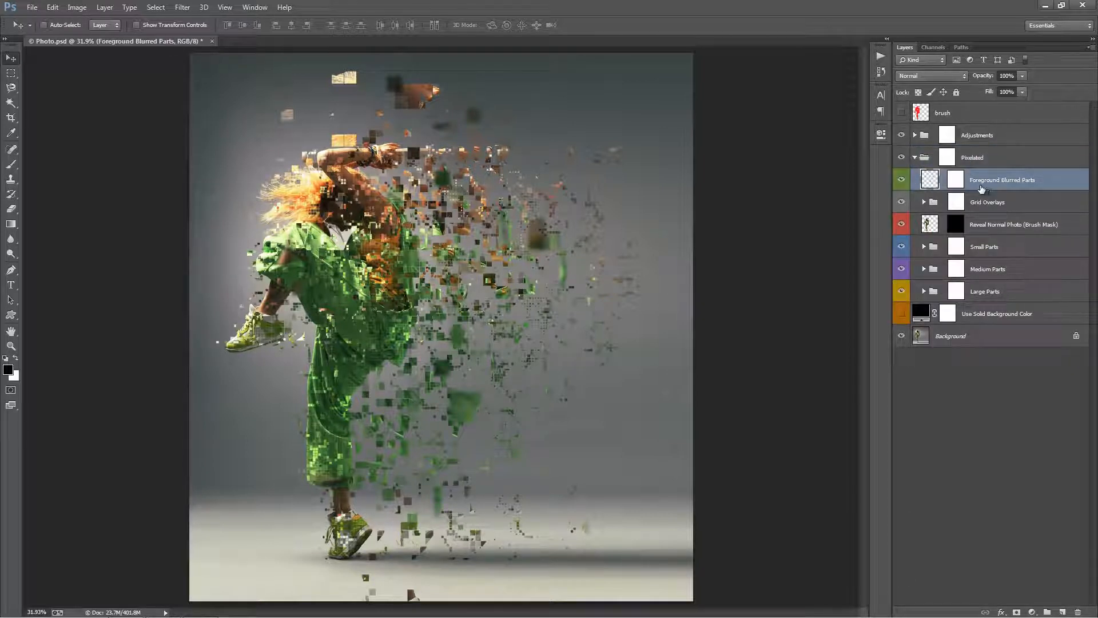
left_click(902, 182)
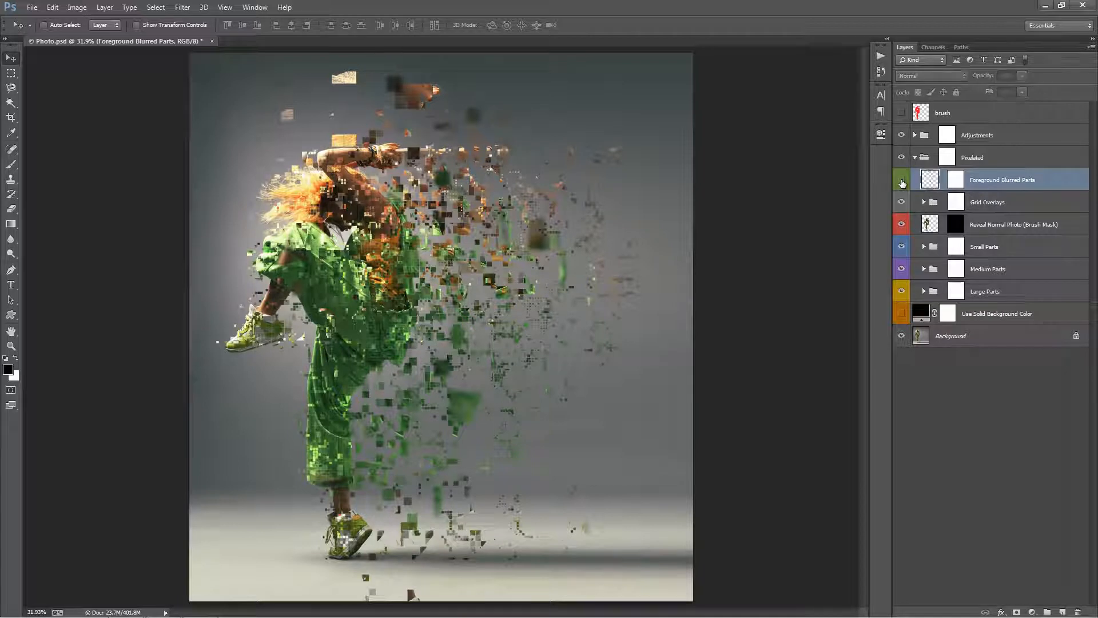
left_click(902, 182)
left_click(902, 182)
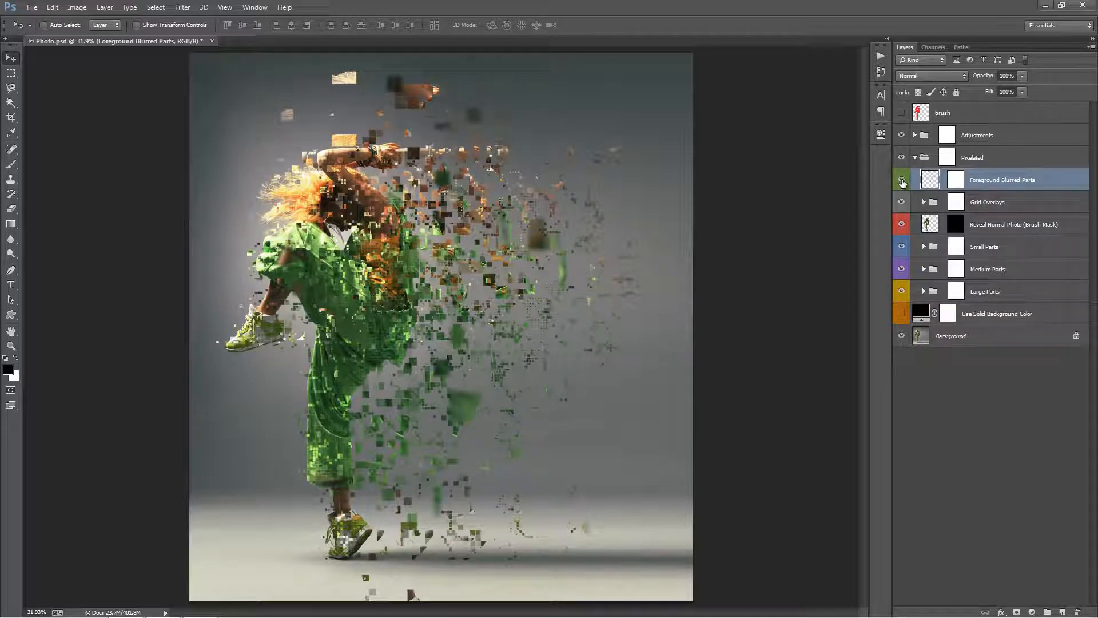
left_click_drag(534, 213, 568, 212)
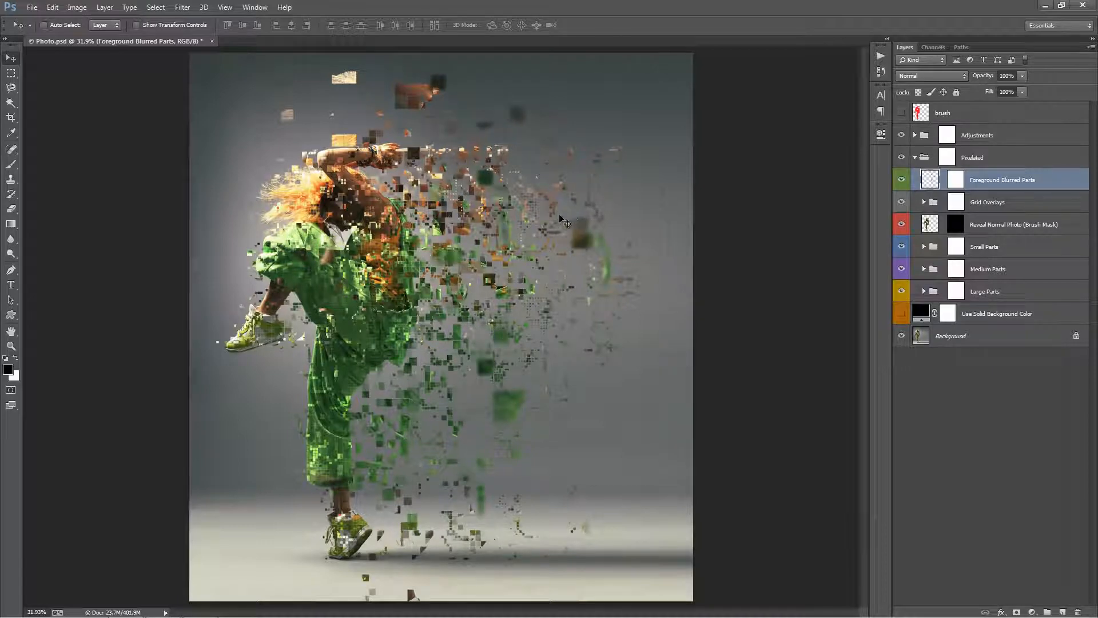
Move the Foreground Blurred Parts layer to the left and toggle its visibility to compare, leaving it visible.
left_click_drag(567, 210, 529, 221)
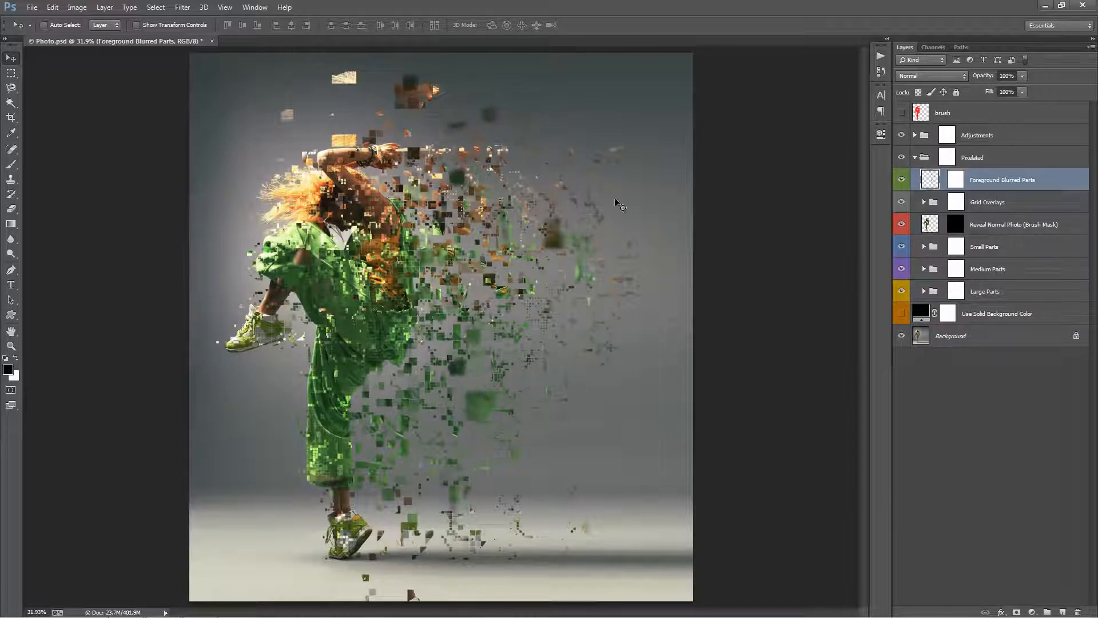
left_click(902, 181)
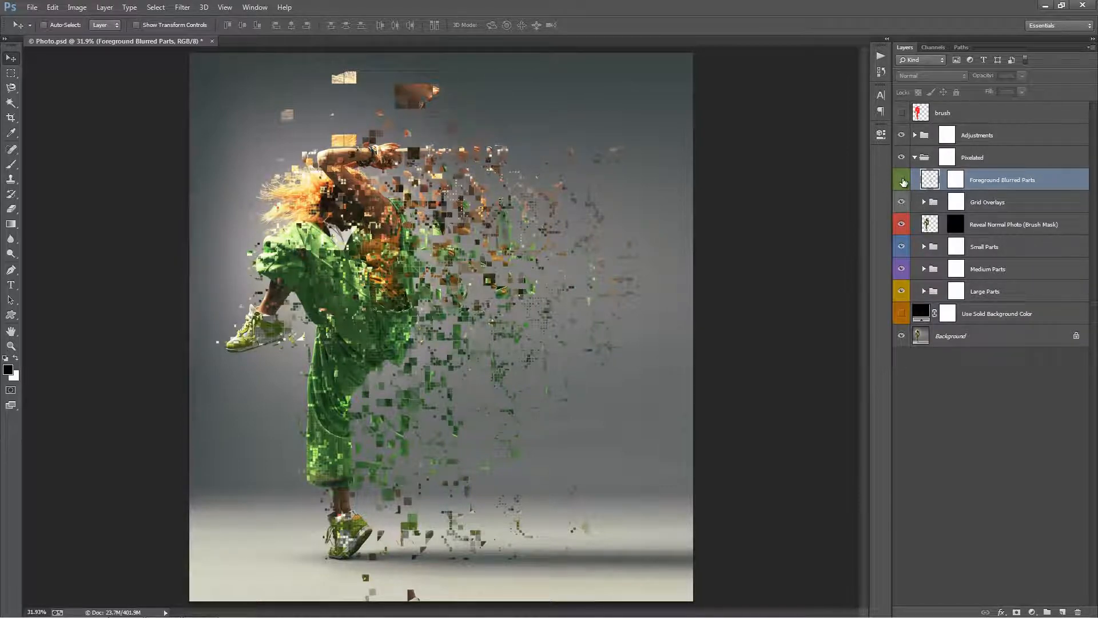
left_click(902, 181)
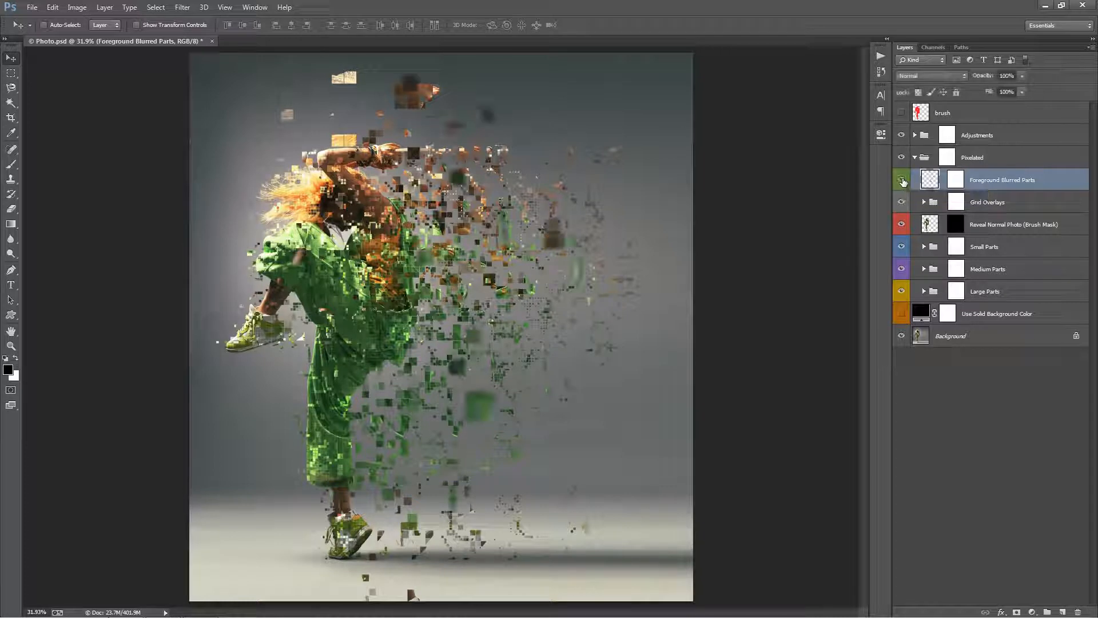
Paint black with a 175 px brush on the Foreground Blurred Parts mask to hide the blurred pieces farthest from the dancer's upper body.
left_click(954, 182)
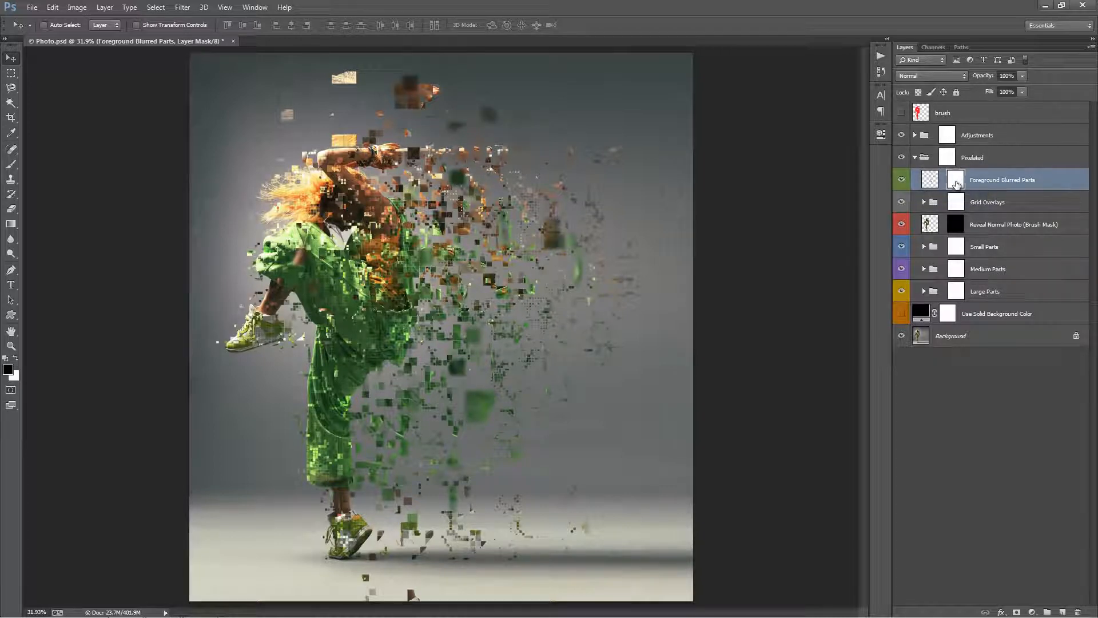
key("b")
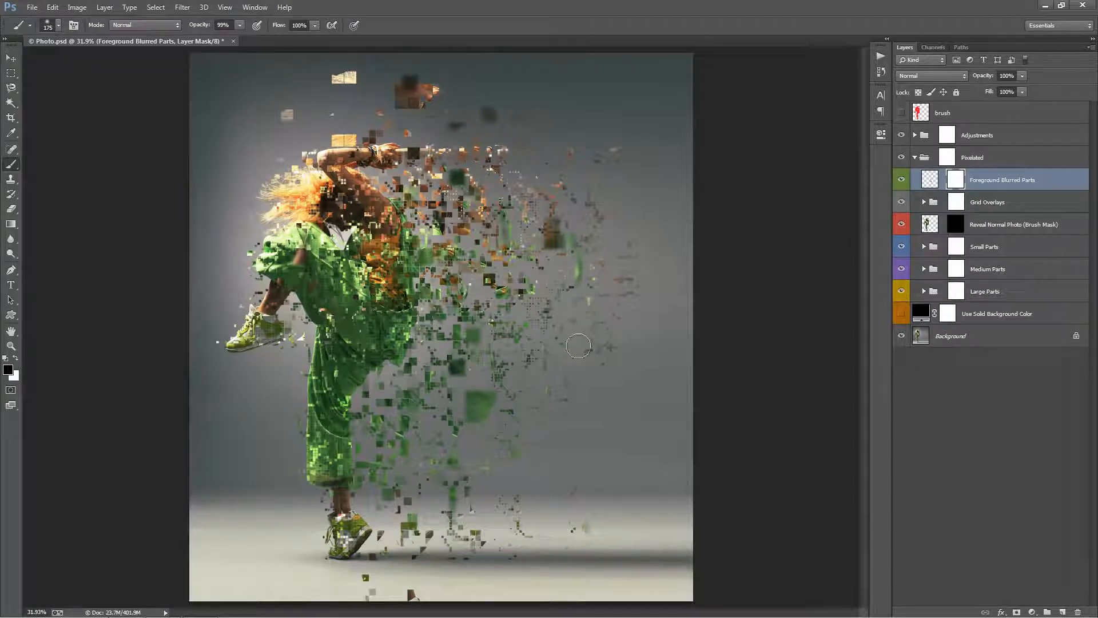
mouse_move(575, 183)
left_mouse_down()
mouse_move(561, 282)
mouse_move(543, 281)
left_mouse_up()
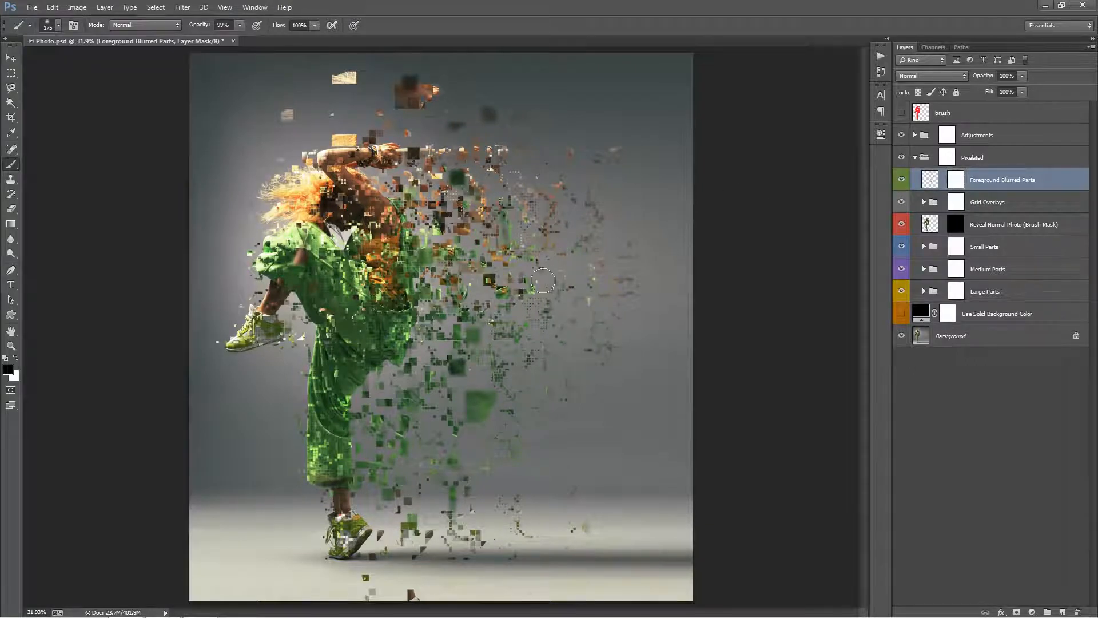
Target the Foreground Blurred Parts image instead of its mask and move it slightly to the right.
key("v")
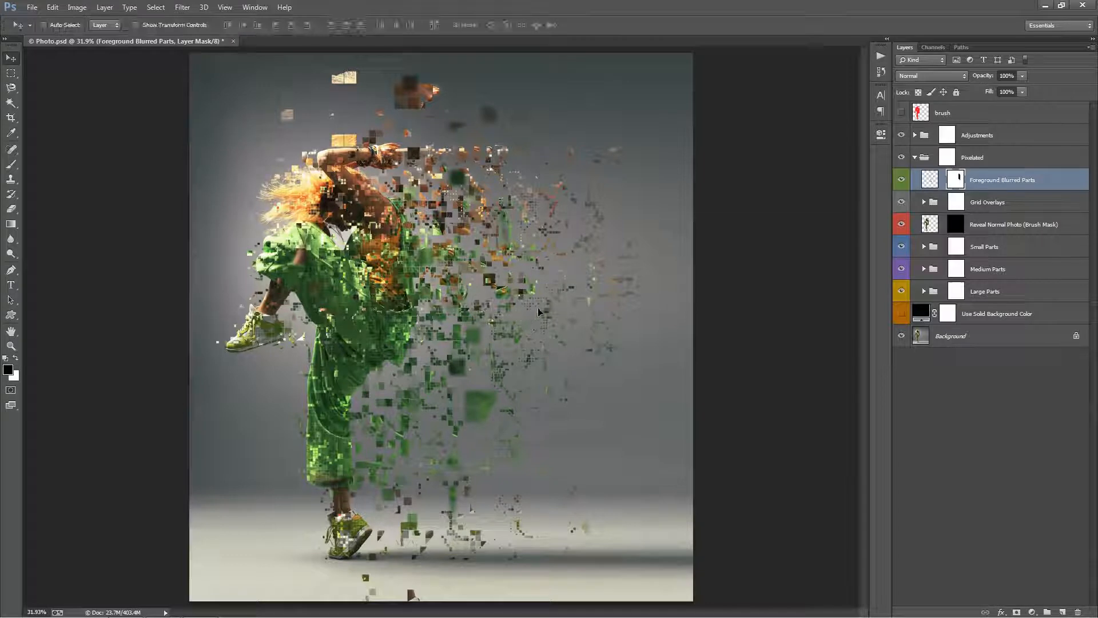
key("ctrl+2")
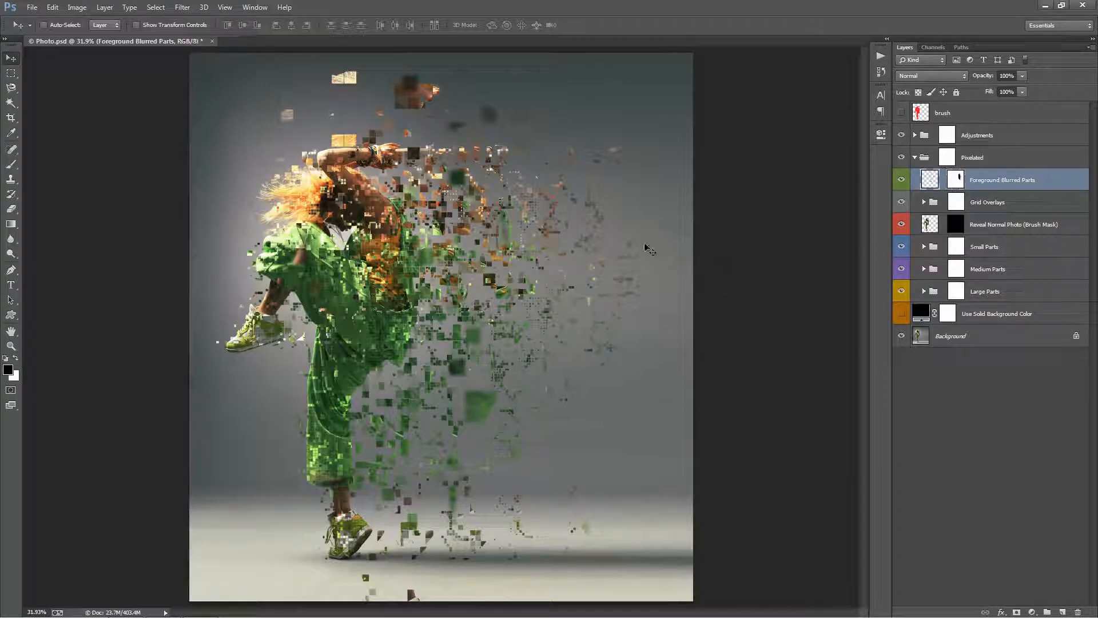
left_click_drag(497, 269, 509, 269)
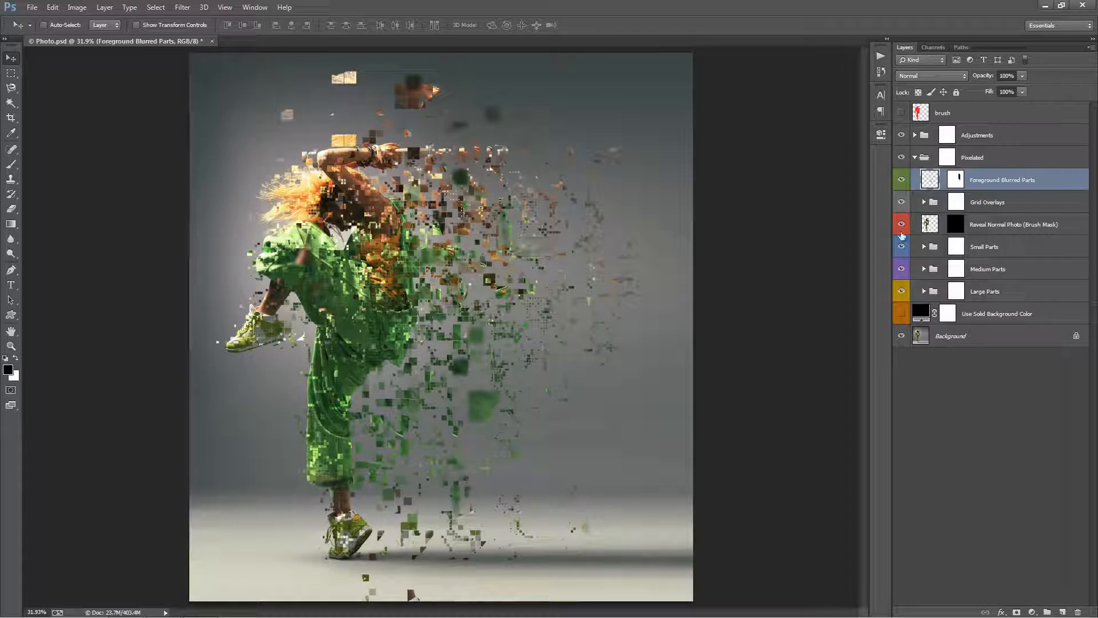
Select the Grid Overlays group and toggle its visibility to compare the whole photo with and without the grids.
left_click(1015, 209)
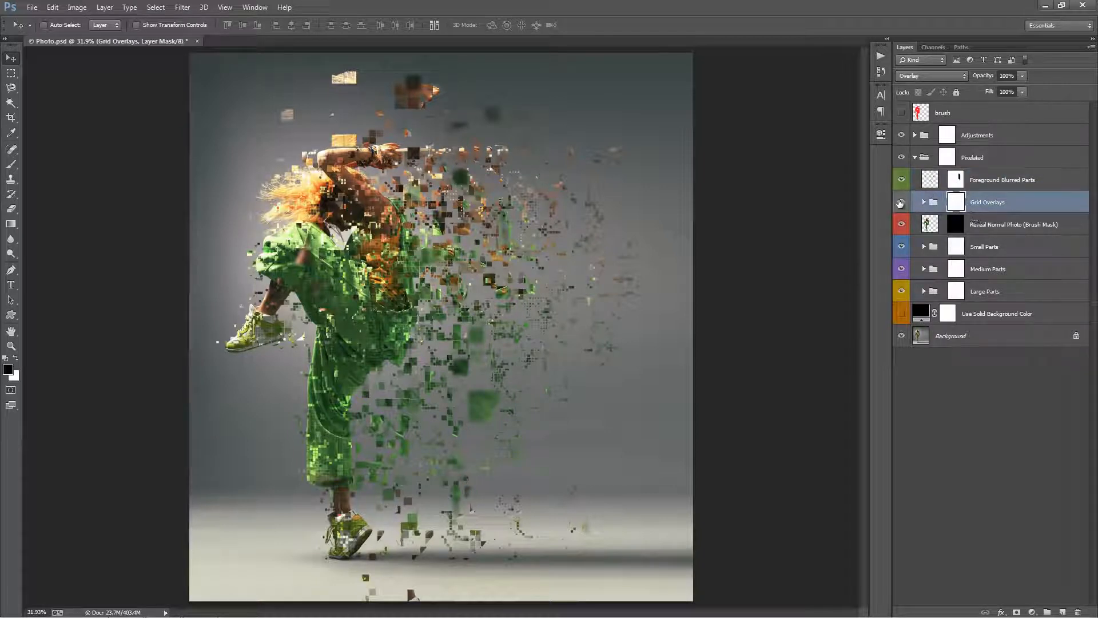
left_click(901, 203)
left_click(900, 203)
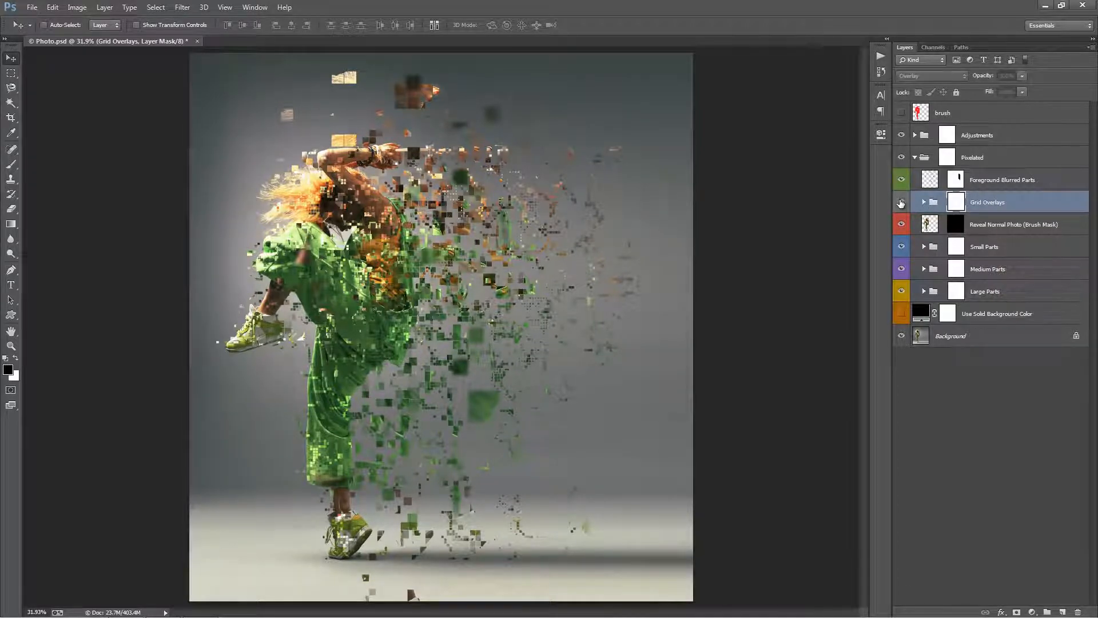
Examine the grid lines over the dancer's head and torso up close with the Grid Overlays group on and off, leaving it visible.
key("z")
left_click(324, 193)
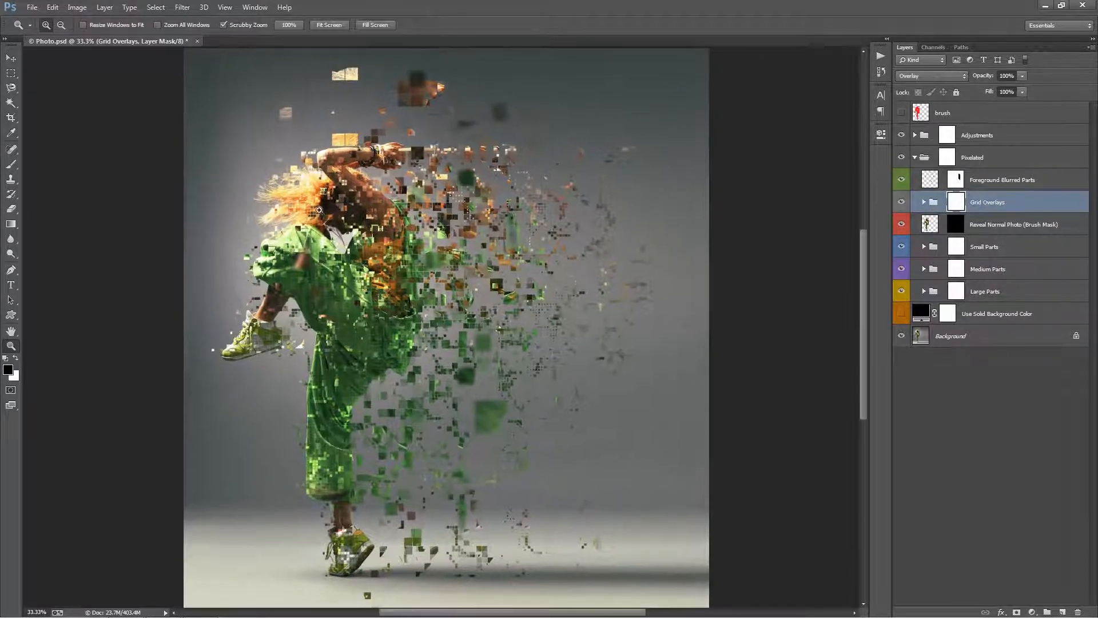
left_click_drag(359, 157, 445, 157)
key("space")
left_click_drag(333, 91, 511, 142)
scroll(511, 142, "down", 5)
key("v")
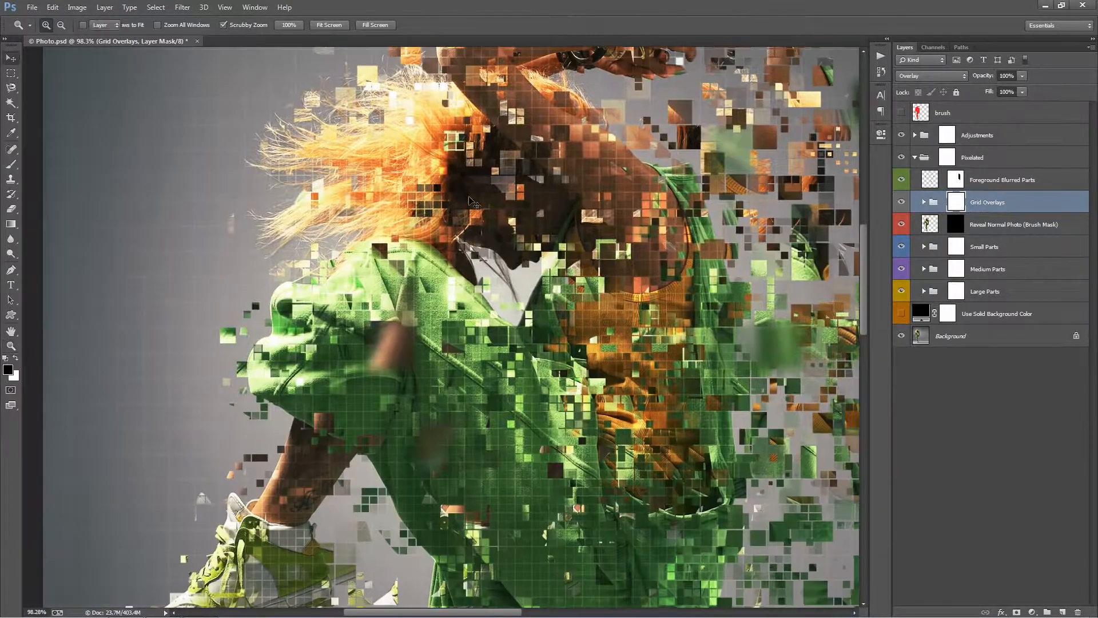
scroll(471, 217, "down", 1)
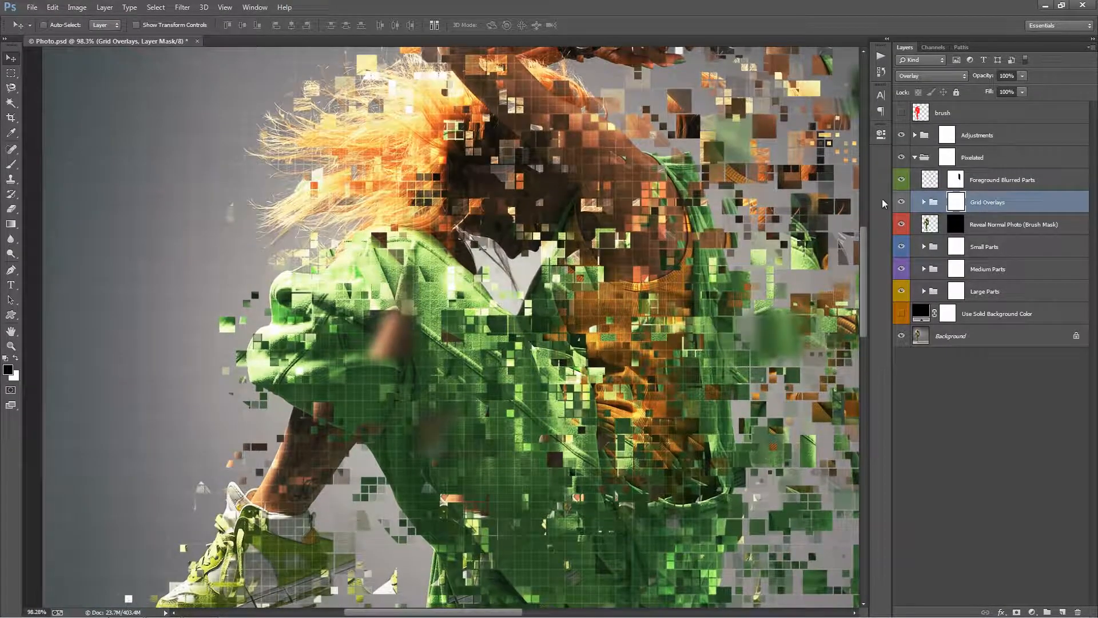
left_click(901, 202)
left_click(901, 203)
left_click(900, 203)
left_click(900, 203)
left_click(903, 202)
left_click(903, 202)
Expand the Grid Overlays group and toggle the Over Background layer to compare its effect, leaving it visible.
left_click(924, 203)
left_click(1010, 229)
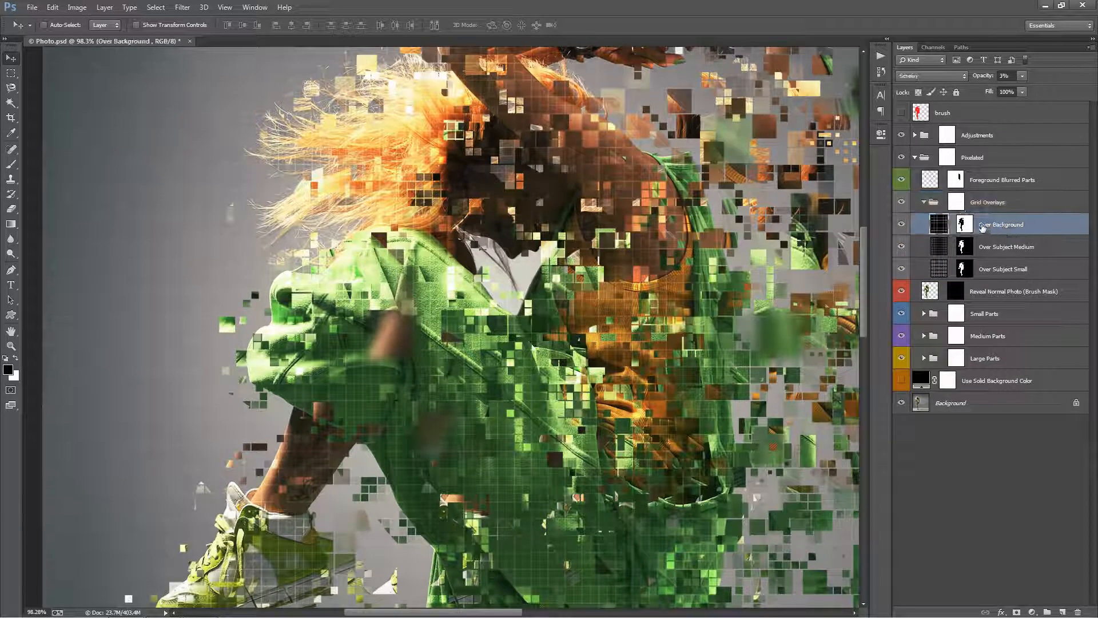
left_click(903, 225)
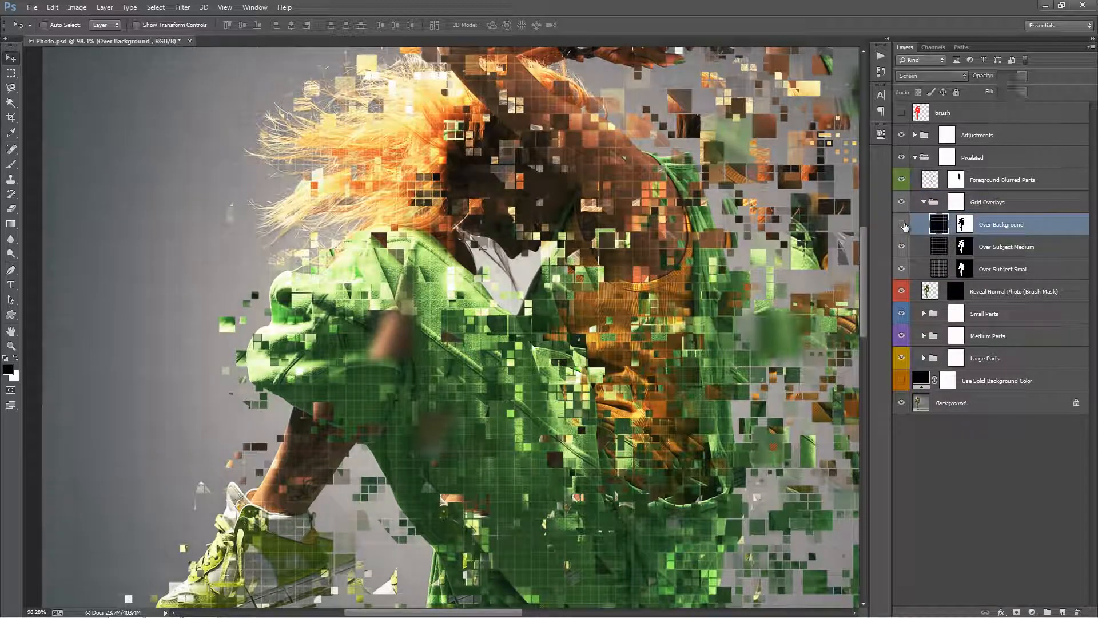
left_click(903, 225)
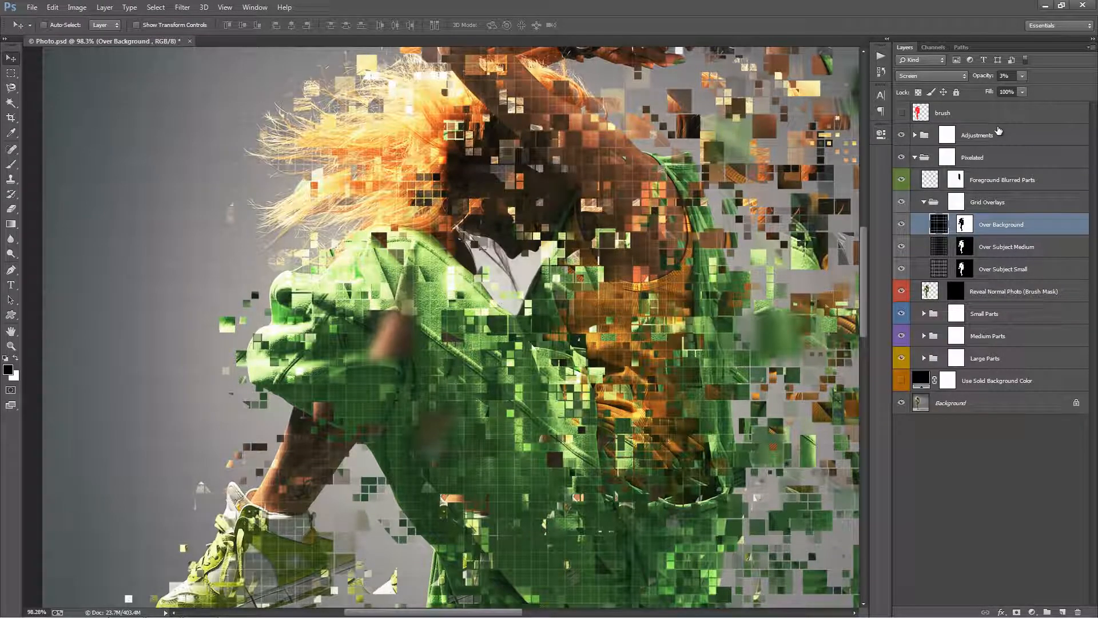
Try adjusting the Over Background grid layer's opacity and set it back to 3%.
key("ctrl+0")
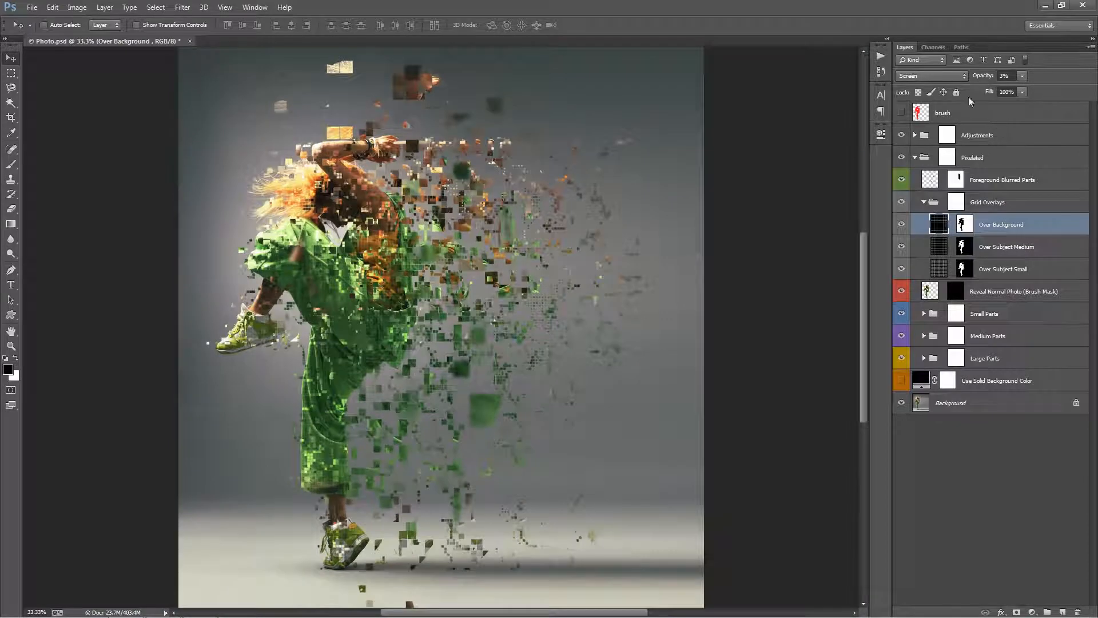
left_click_drag(974, 80, 977, 80)
left_click(1007, 76)
type("3")
key("Return")
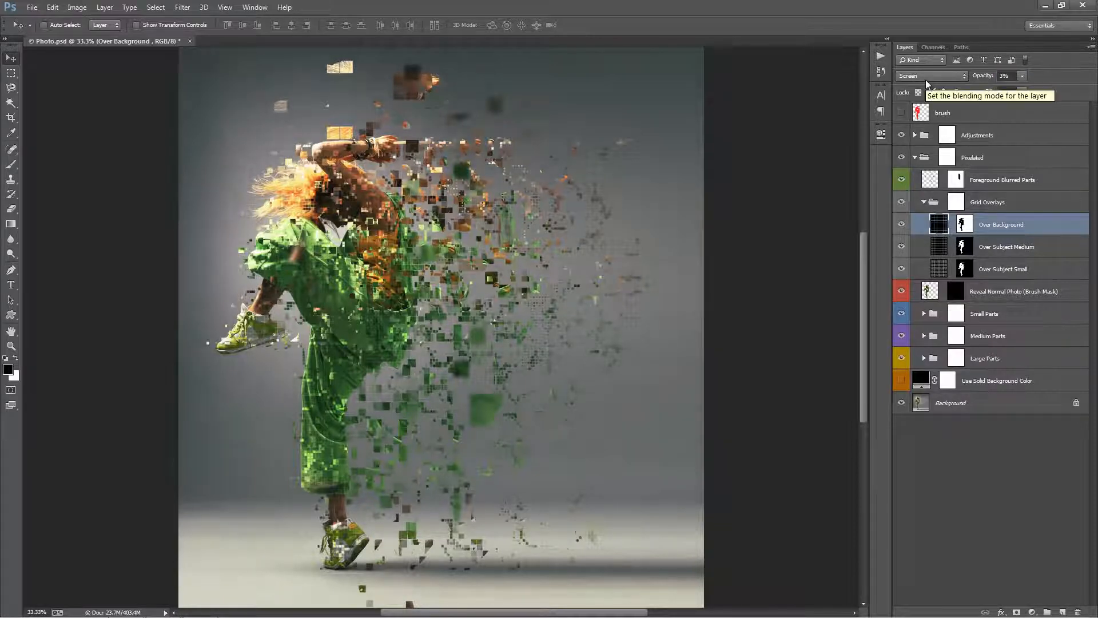
Inspect the Over Subject Medium and Over Subject Small grid layers up close, toggling Over Subject Medium to compare and leaving it visible.
key("z")
left_click_drag(326, 242, 827, 280)
key("v")
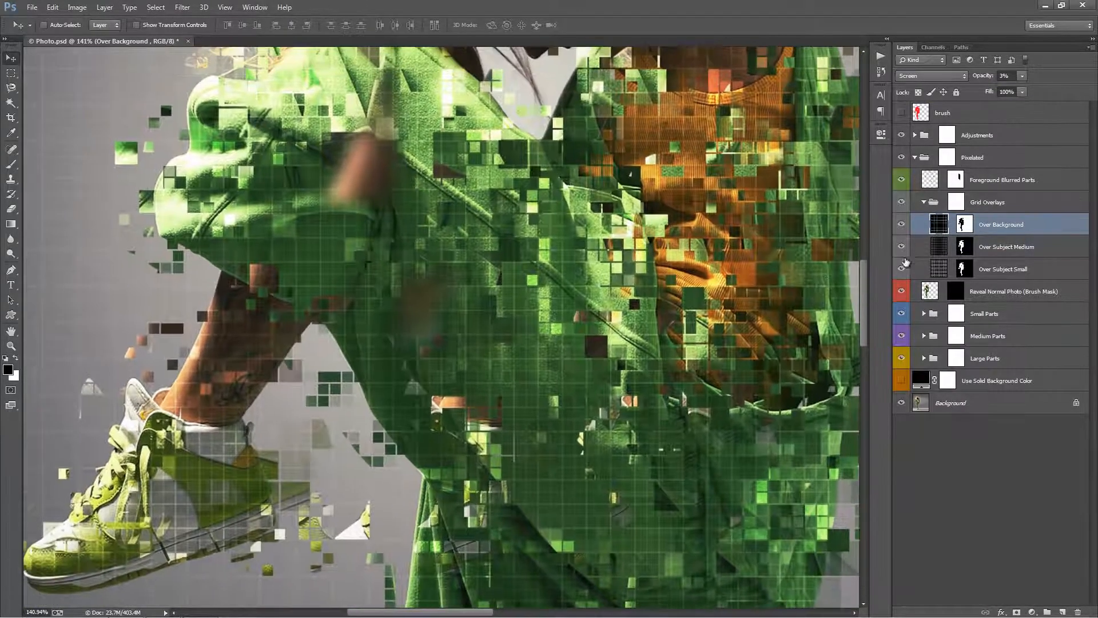
left_click(1012, 251)
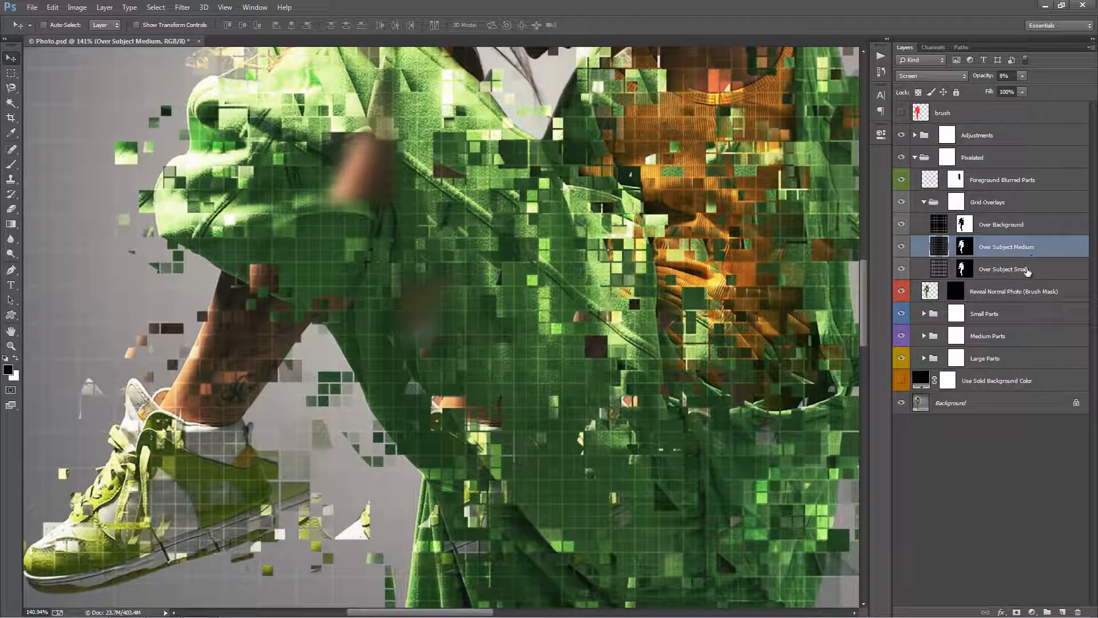
left_click(1007, 269)
left_click(1001, 252)
left_click(902, 248)
left_click(903, 249)
left_click(902, 250)
left_click(902, 249)
left_click(903, 250)
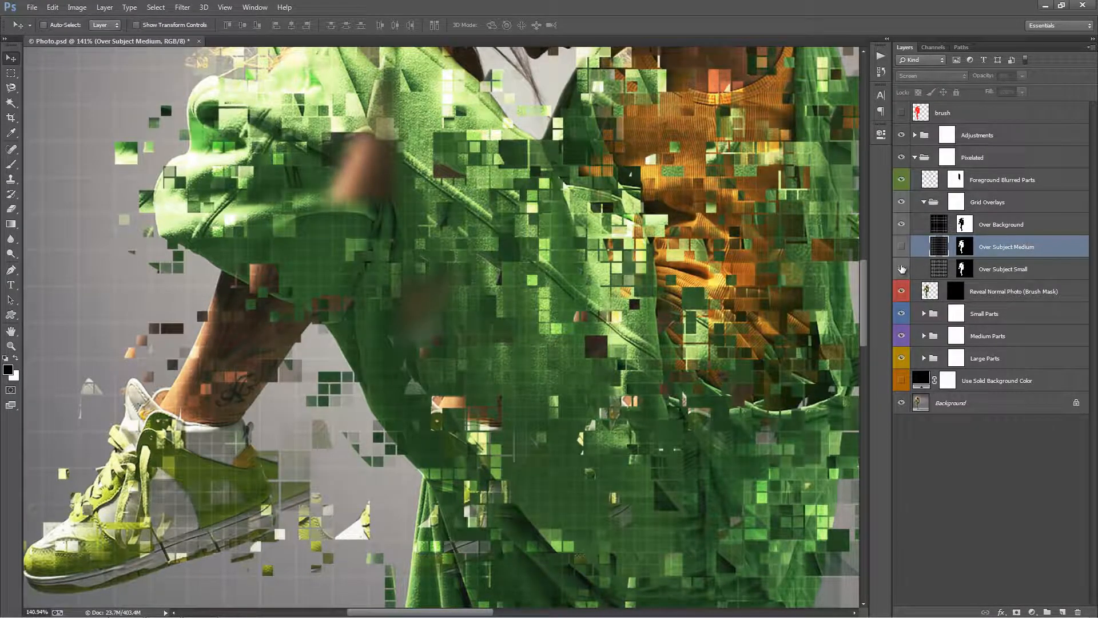
left_click(901, 247)
left_click(901, 248)
left_click(902, 248)
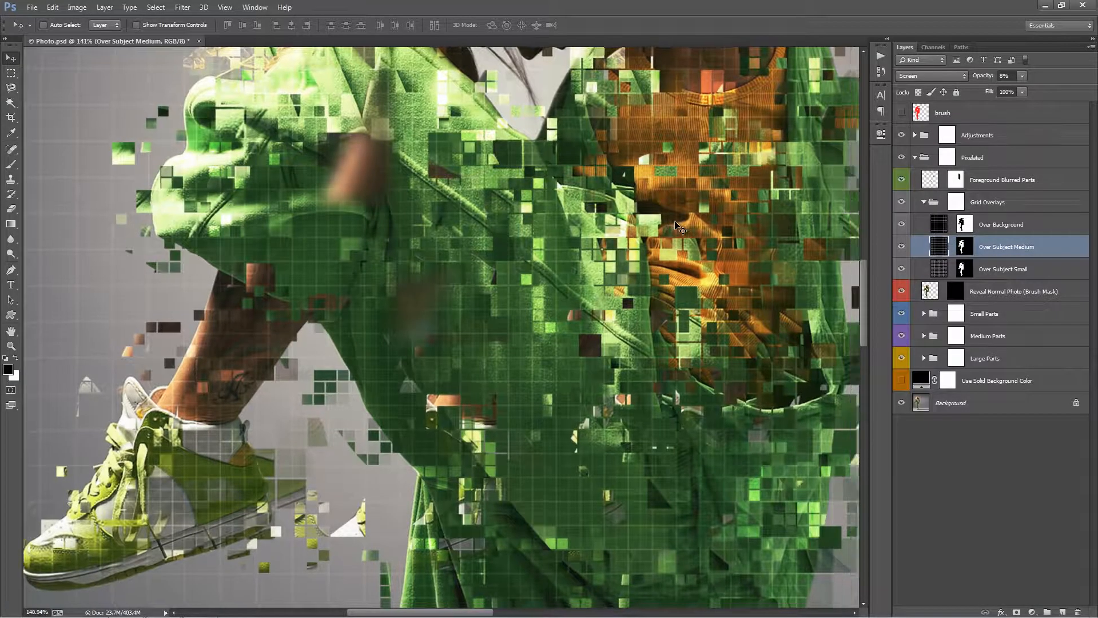
Collapse the Grid Overlays group and select the Reveal Normal Photo (Brush Mask) layer with the whole dancer in view.
key("ctrl+0")
key("ctrl+plus")
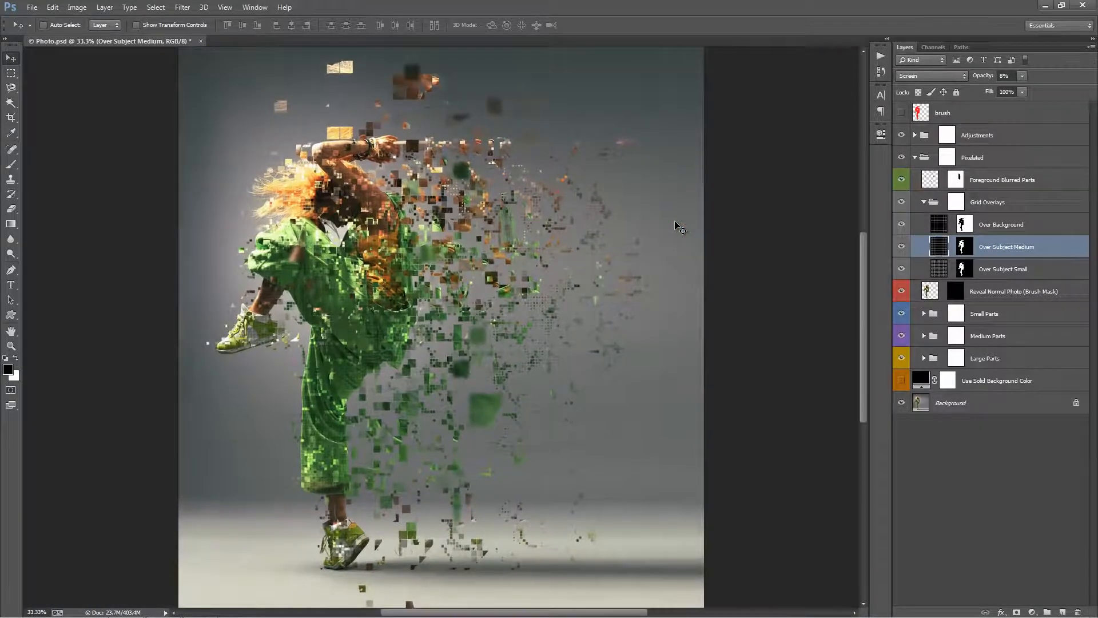
left_click(922, 203)
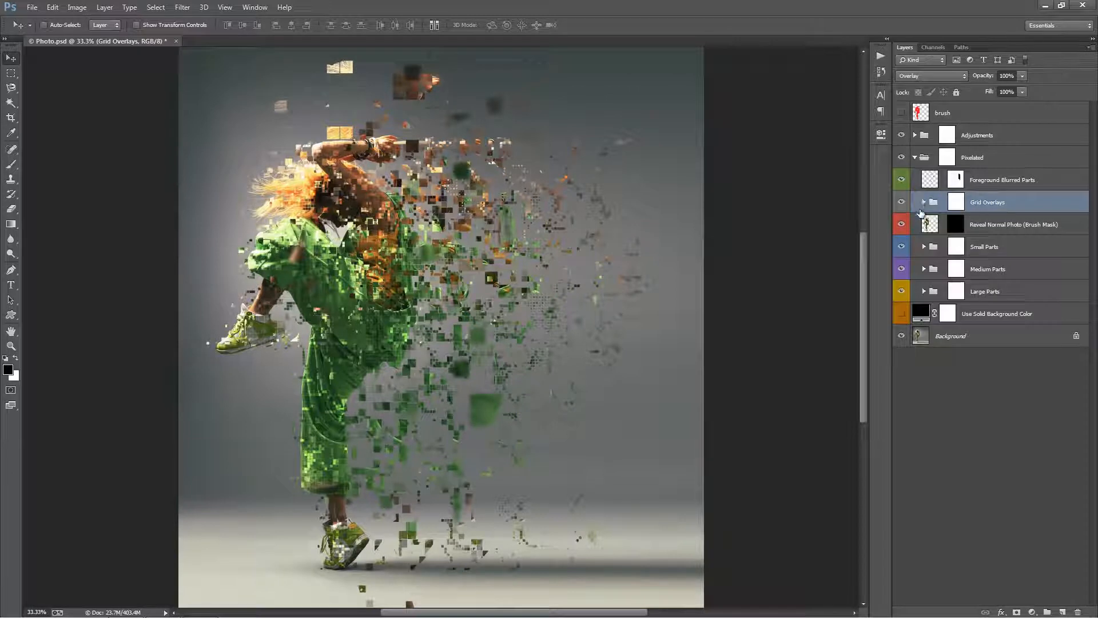
left_click(1018, 227)
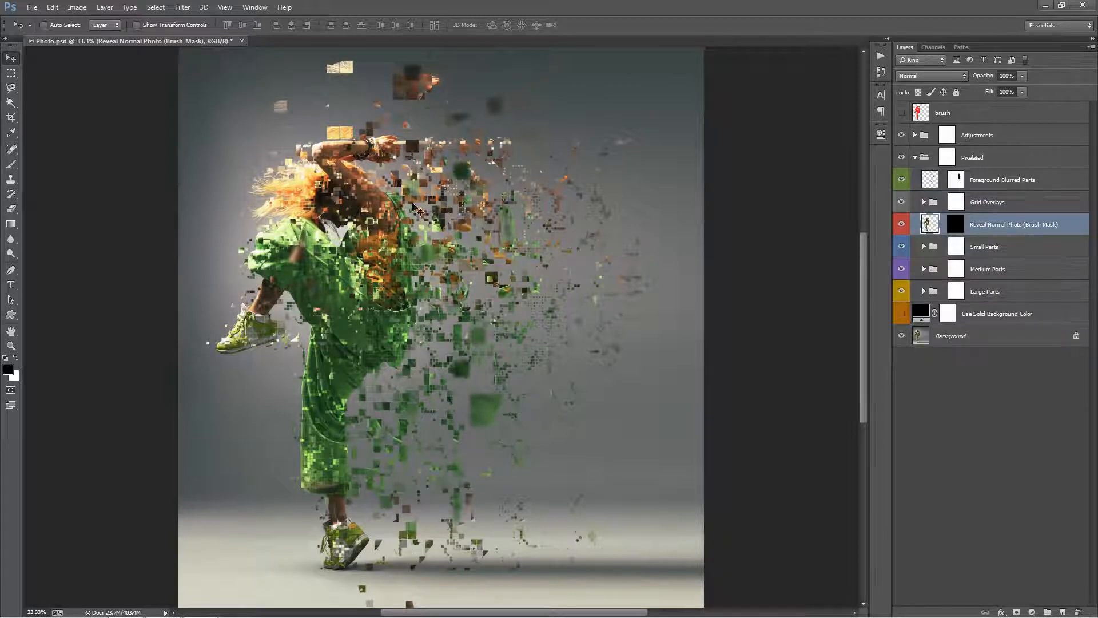
left_click_drag(412, 203, 419, 189)
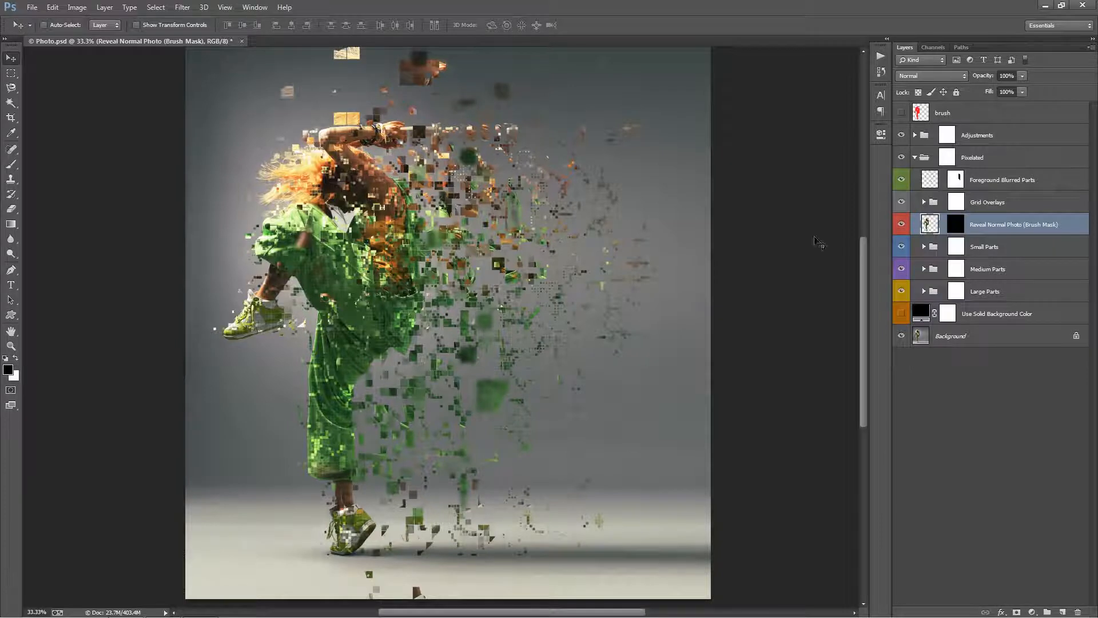
Paint white on the Reveal Normal Photo mask with a 400 px brush to bring back the dancer's original face.
left_click(956, 227)
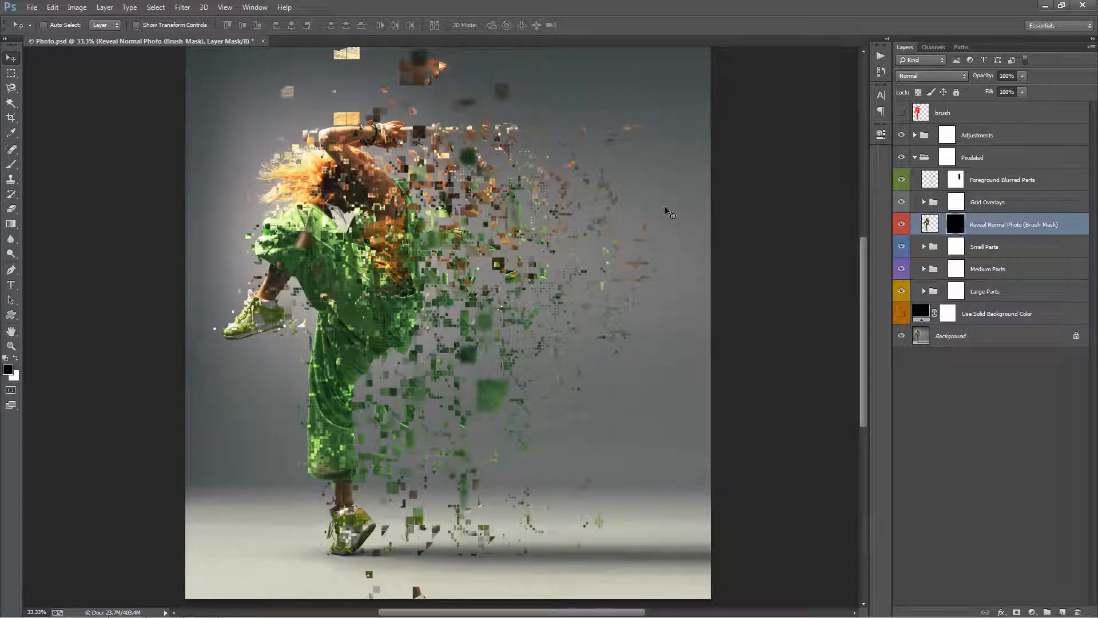
key("x")
key("b")
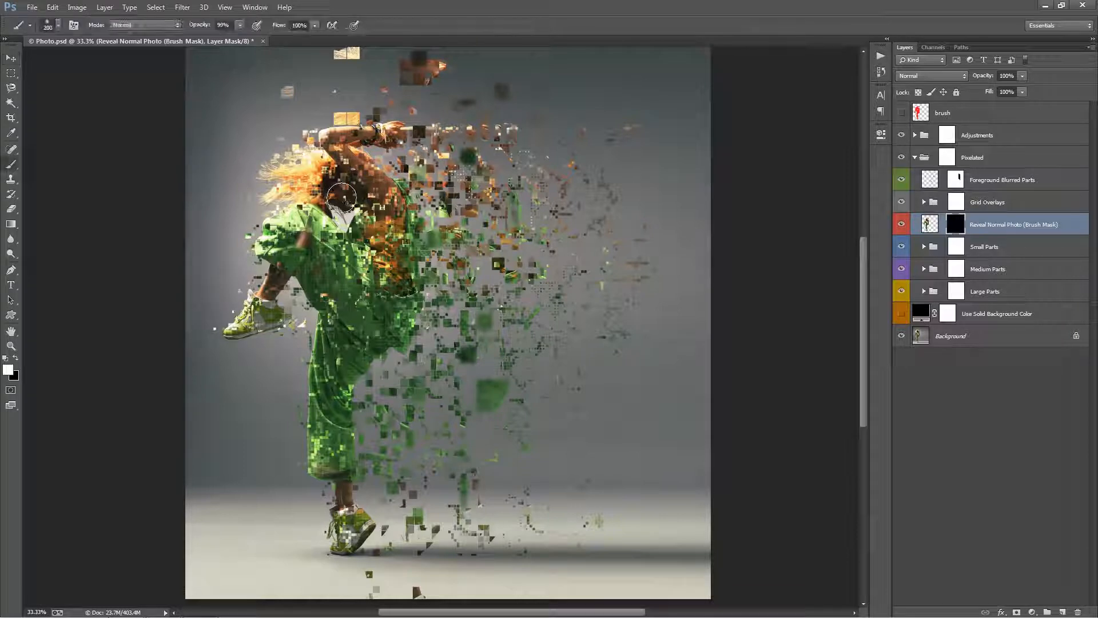
key("bracketright")
left_click(345, 191)
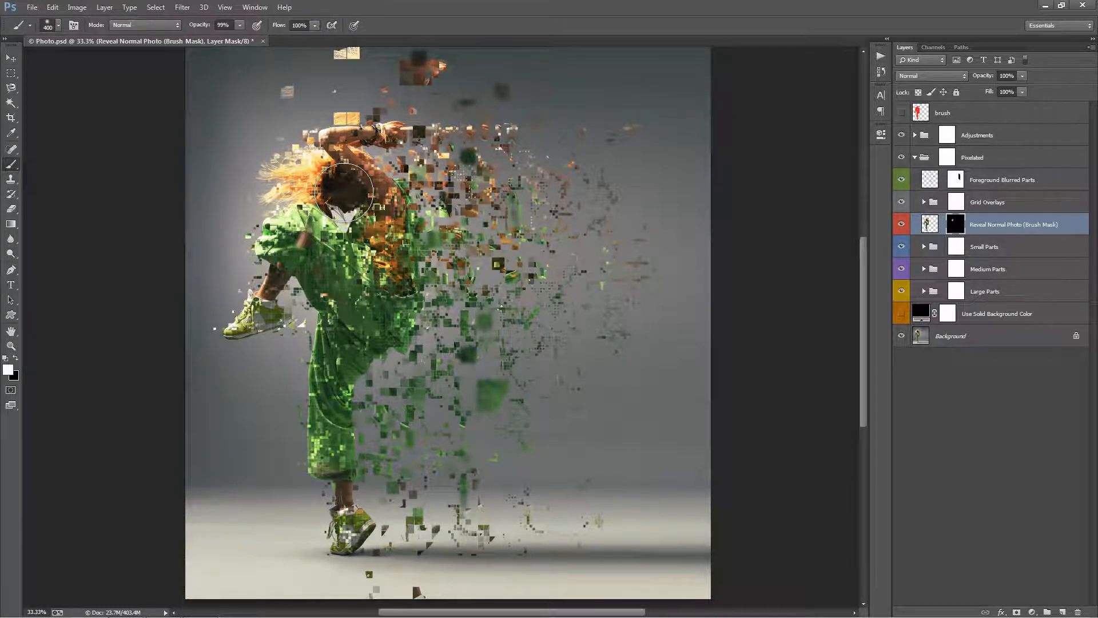
Try revealing the original photo over the dancer's leg and torso with a 400 px white brush, and undo it.
key("bracketleft")
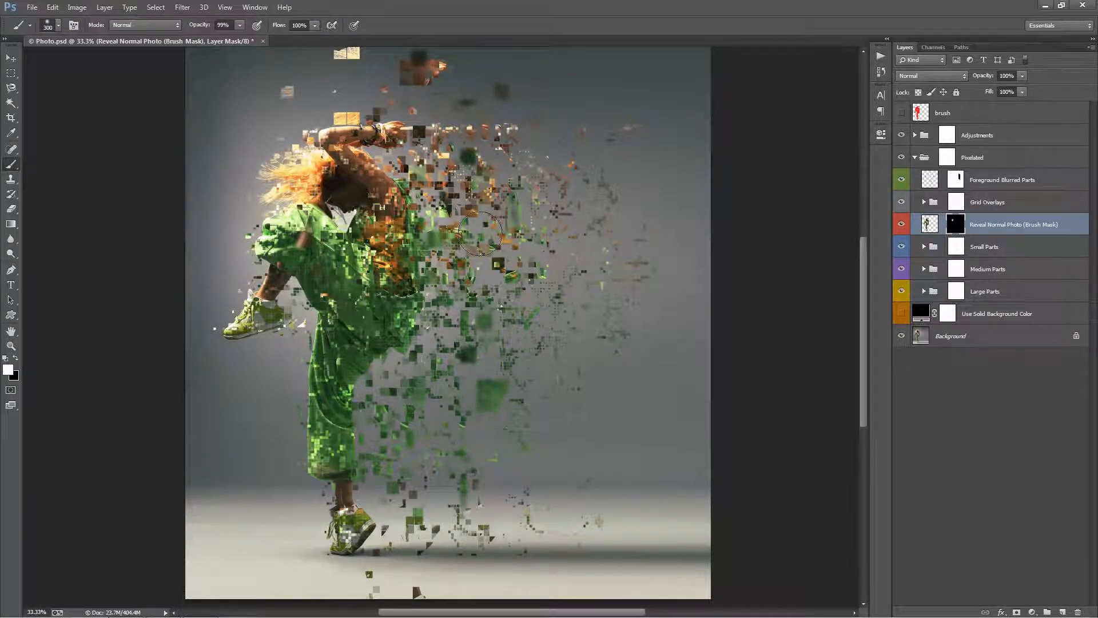
key("bracketright")
left_click_drag(327, 365, 329, 440)
key("ctrl+z")
left_click_drag(384, 262, 383, 235)
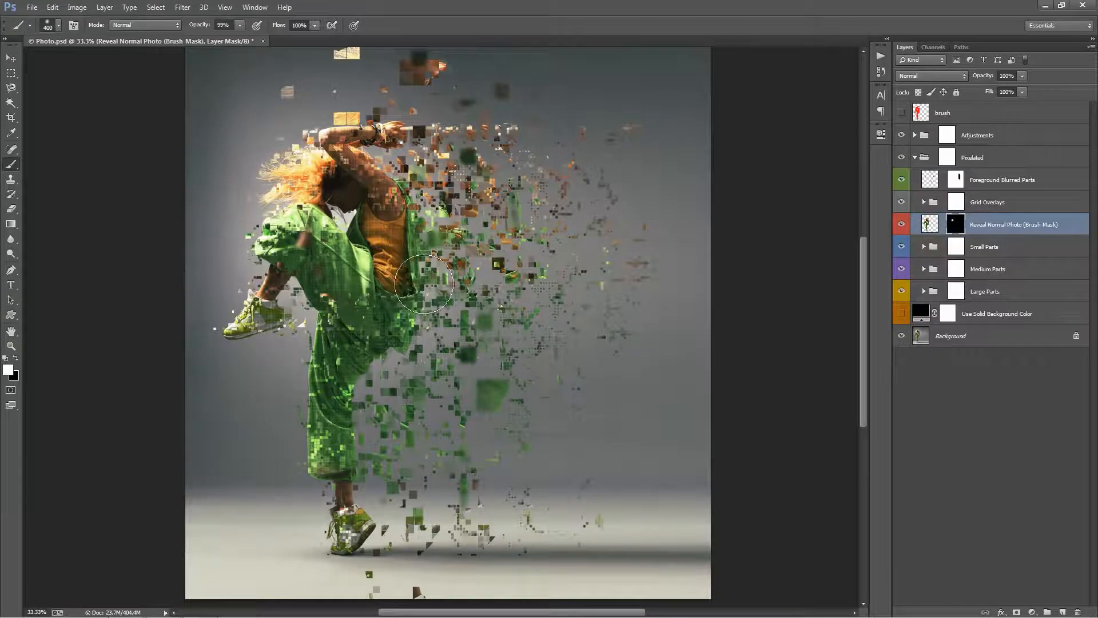
key("v")
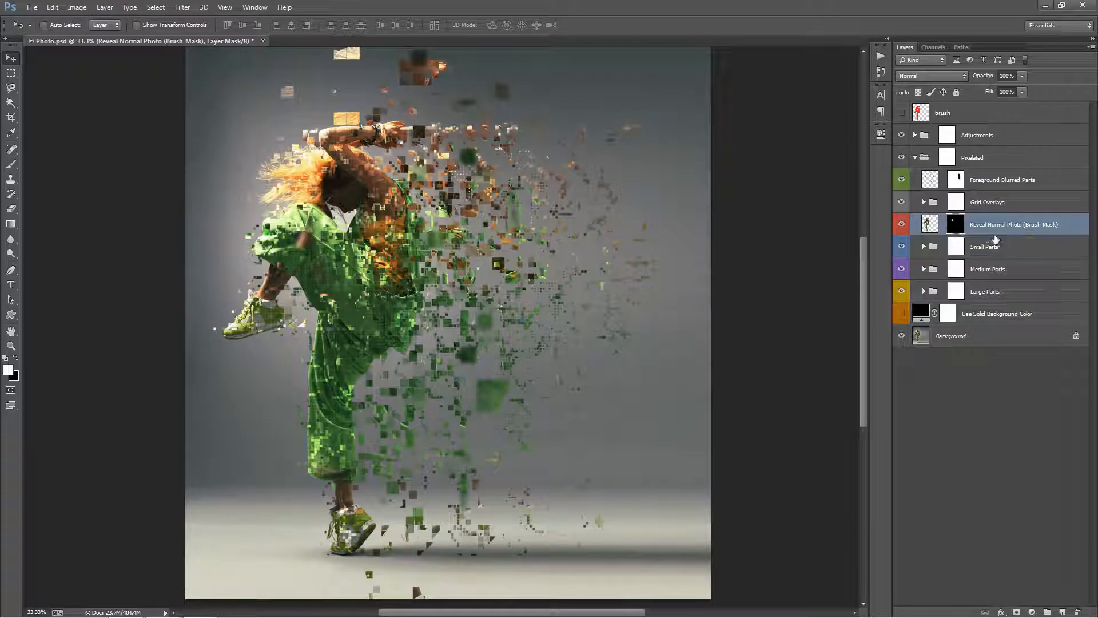
Select the Small Parts, Medium Parts and Large Parts groups together and hide all three.
left_click(991, 246)
left_click(1002, 269, "shift")
left_click(1007, 293, "shift")
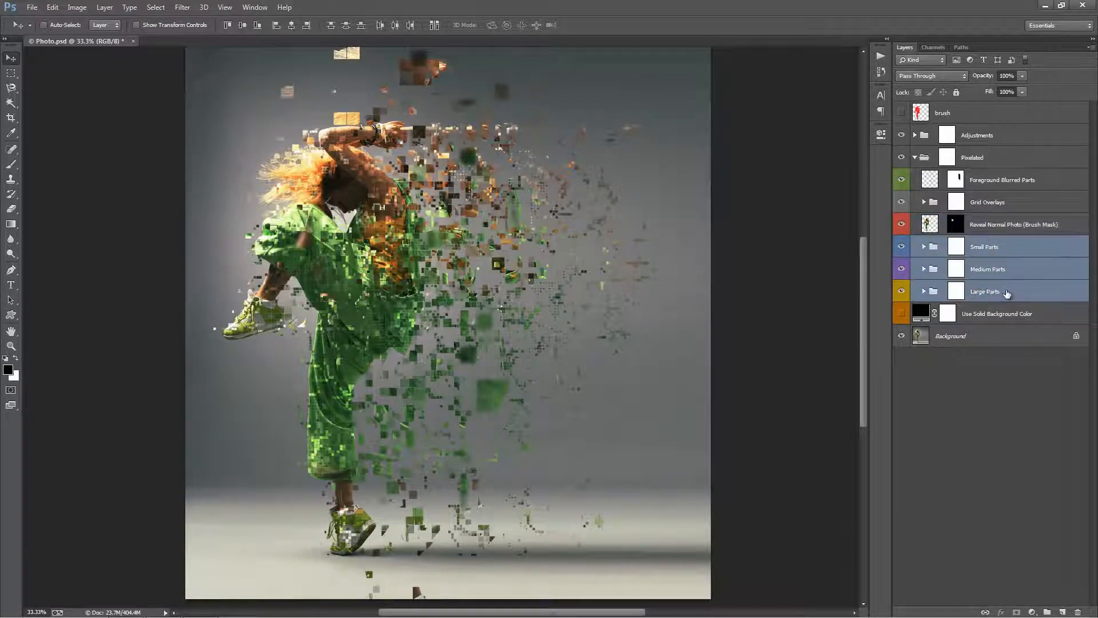
left_click_drag(904, 247, 902, 270)
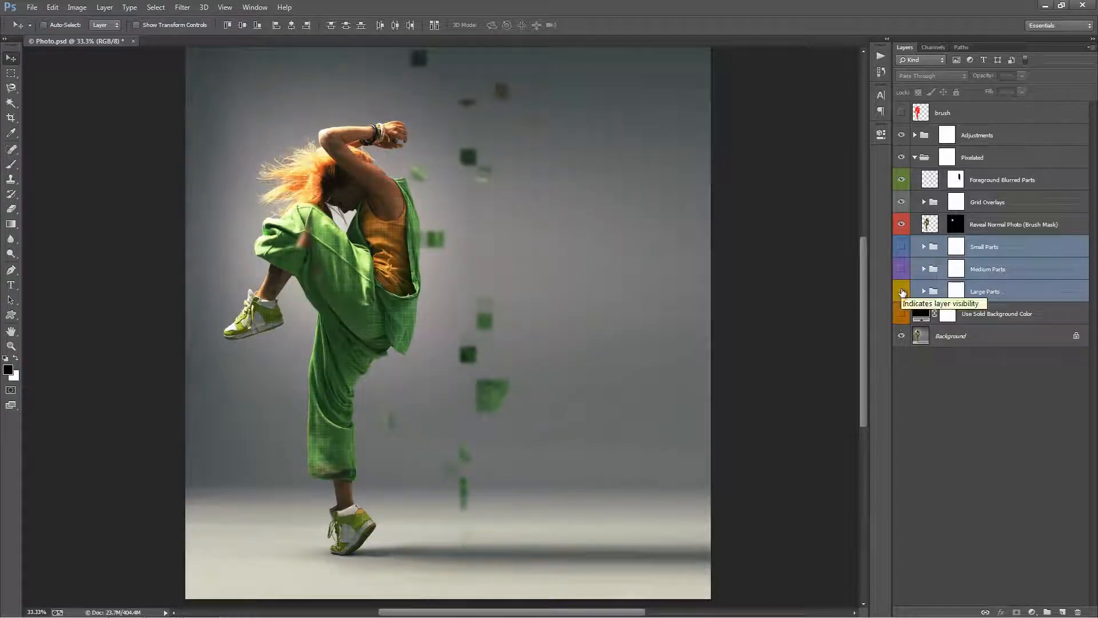
Show the Small, Medium and Large Parts groups again, and toggle Foreground Blurred Parts to compare the image with and without it.
left_click_drag(902, 269, 904, 250)
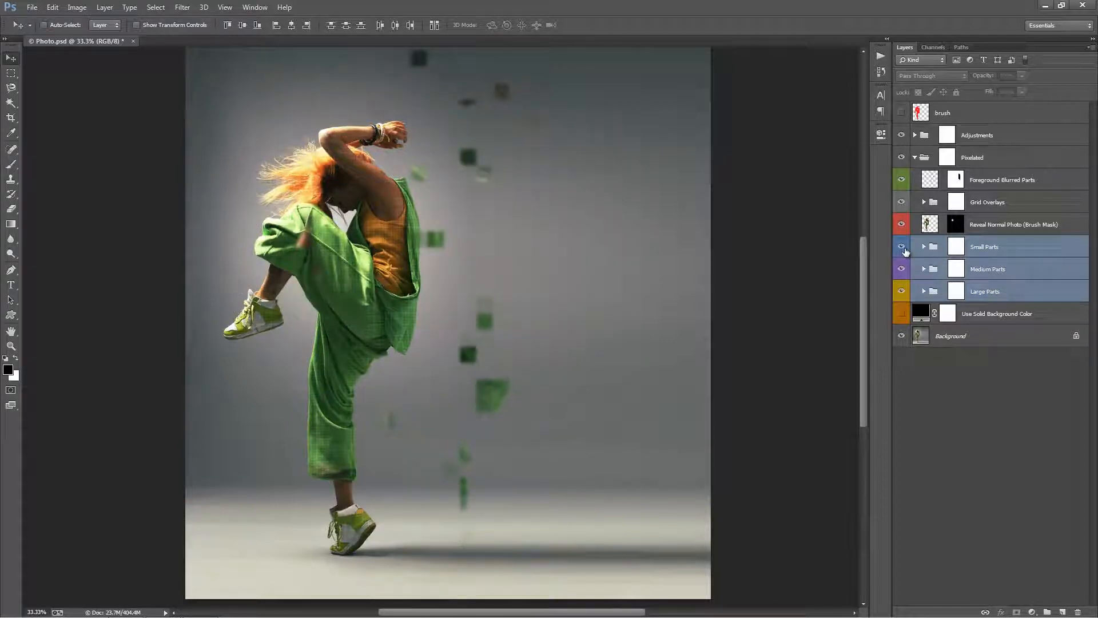
left_click(901, 181)
left_click(900, 182)
left_click(900, 184)
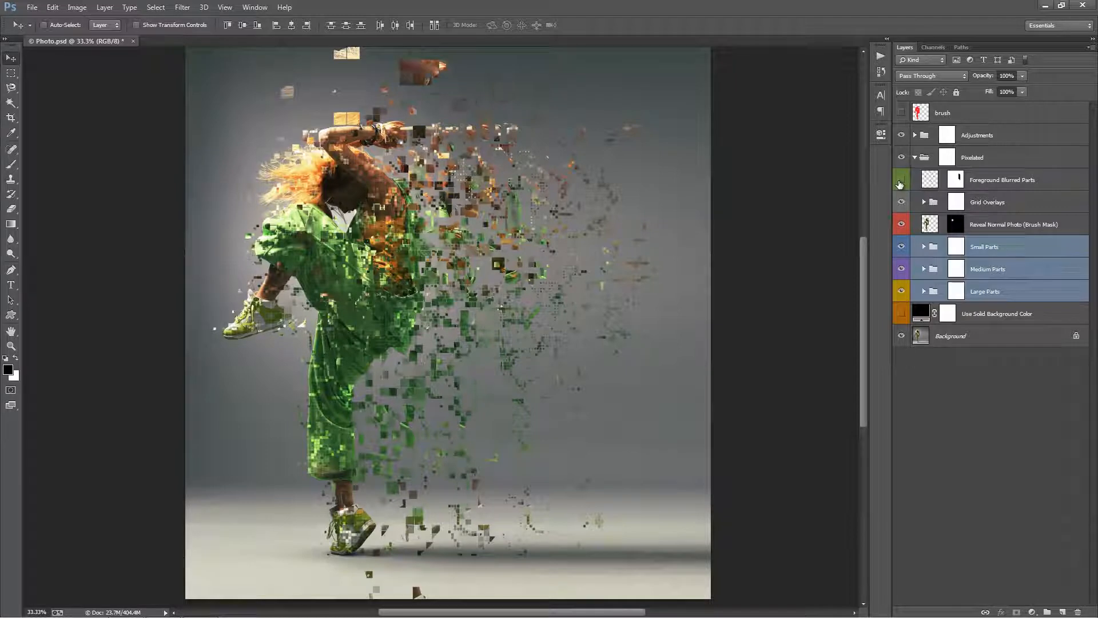
left_click(899, 183)
Select the Small Parts group and expand it to look through its individual layers.
left_click(1033, 245)
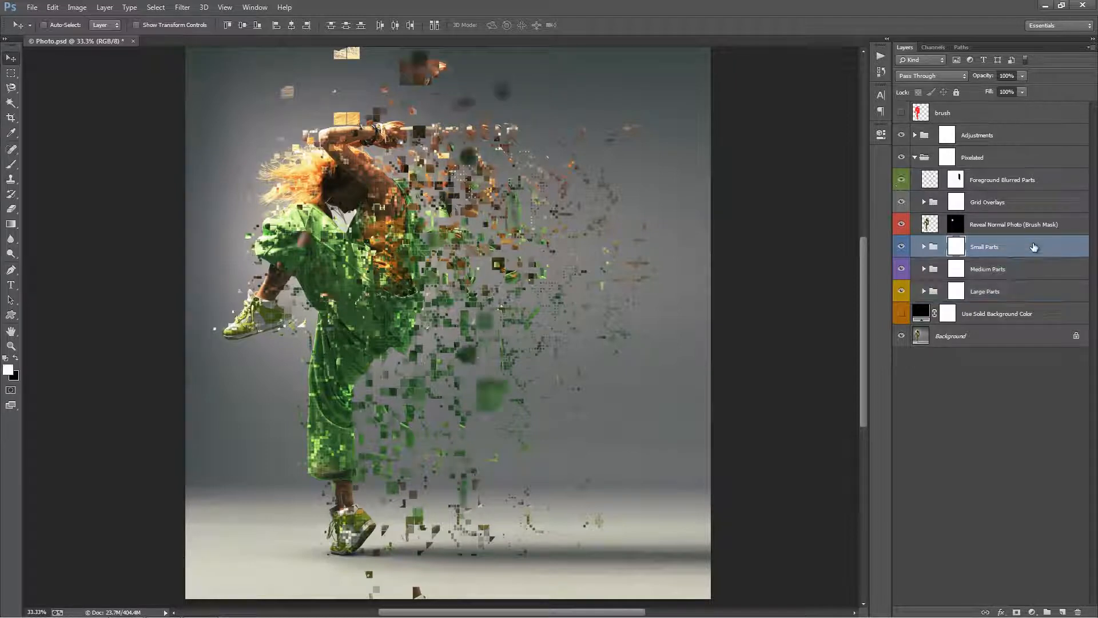
left_click(1021, 278)
left_click(959, 251)
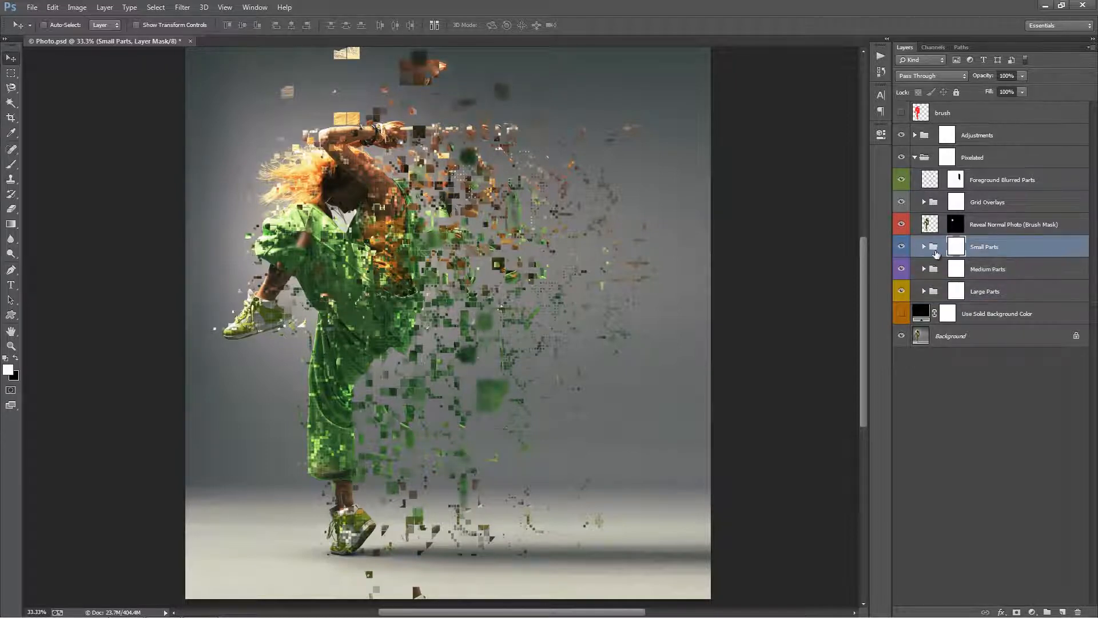
left_click(924, 247)
scroll(961, 288, "down", 3)
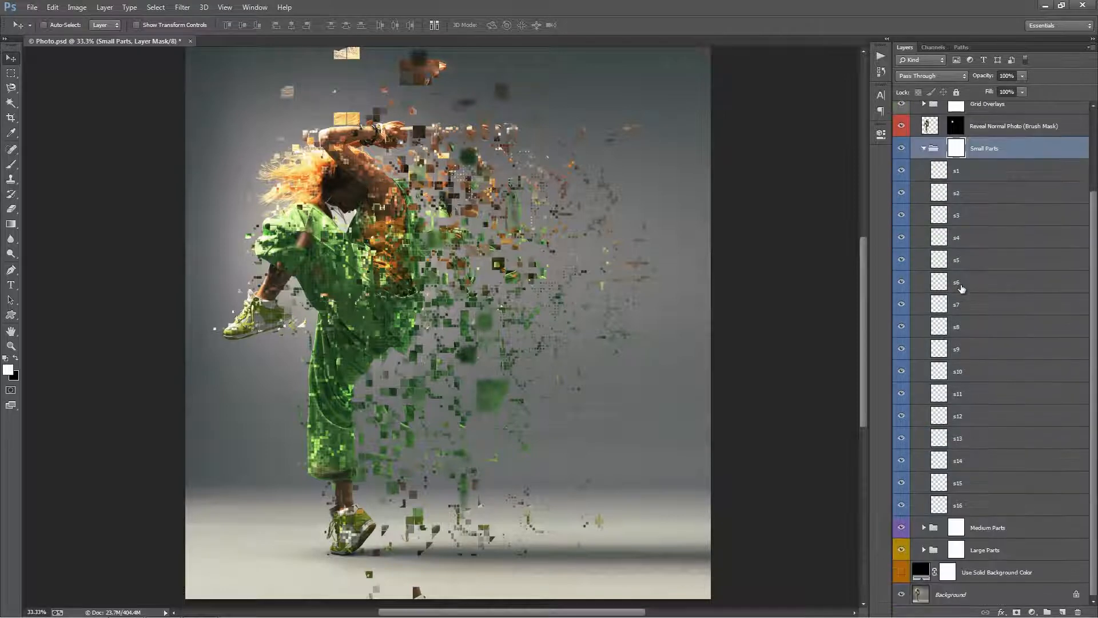
Try individual layers of the Small Parts group, shifting one layer's pieces toward the empty background beside the dancer.
left_click(967, 290)
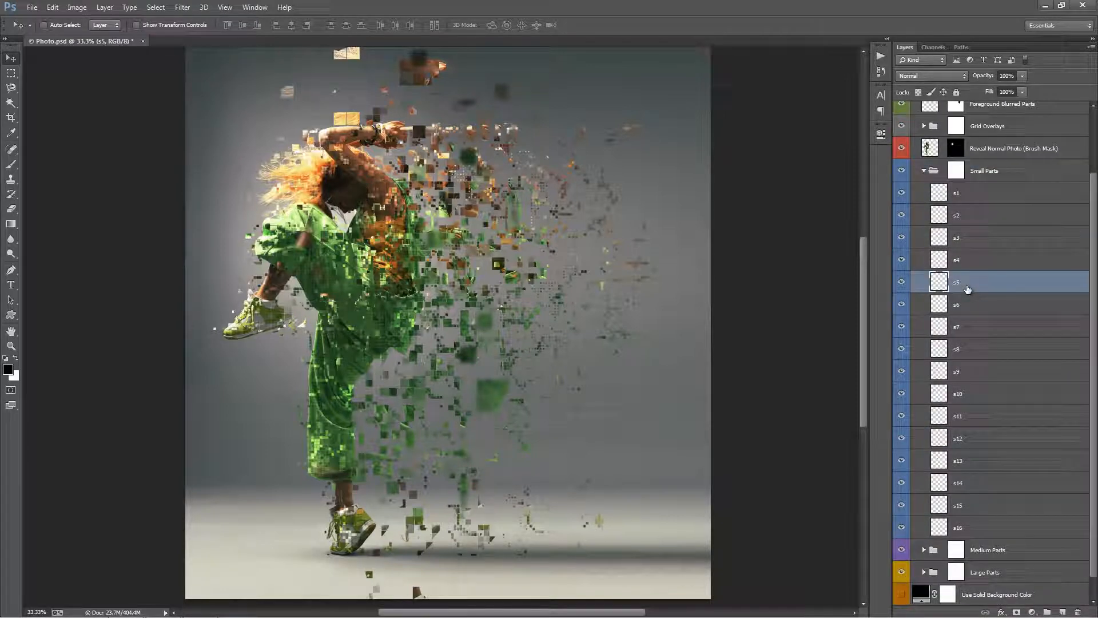
left_click(979, 312)
left_click(981, 333)
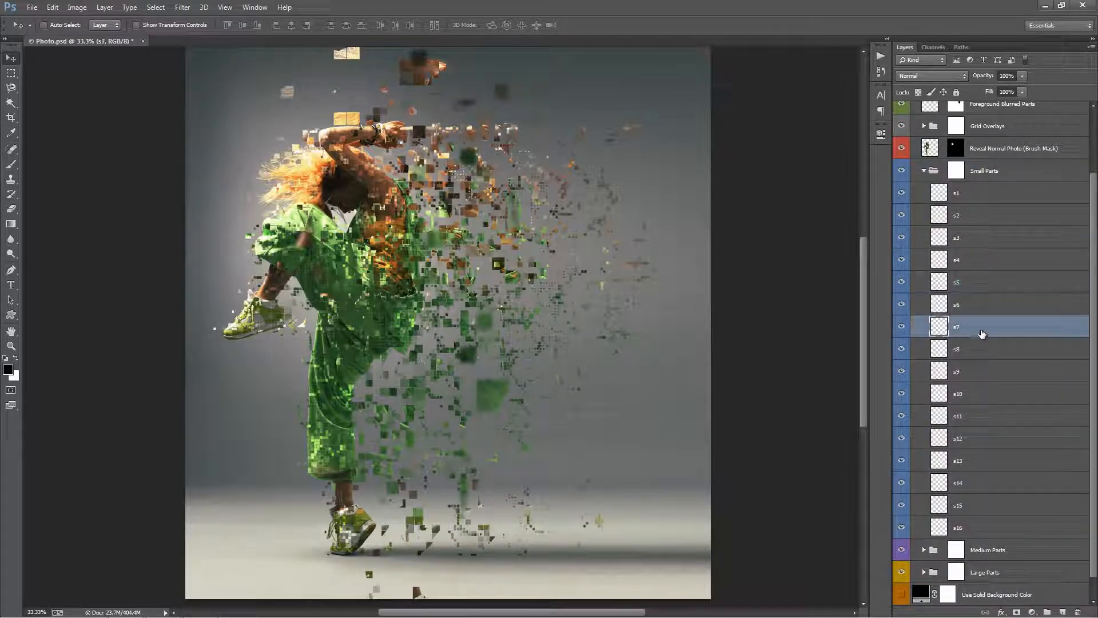
left_click_drag(455, 262, 584, 257)
left_click(933, 236)
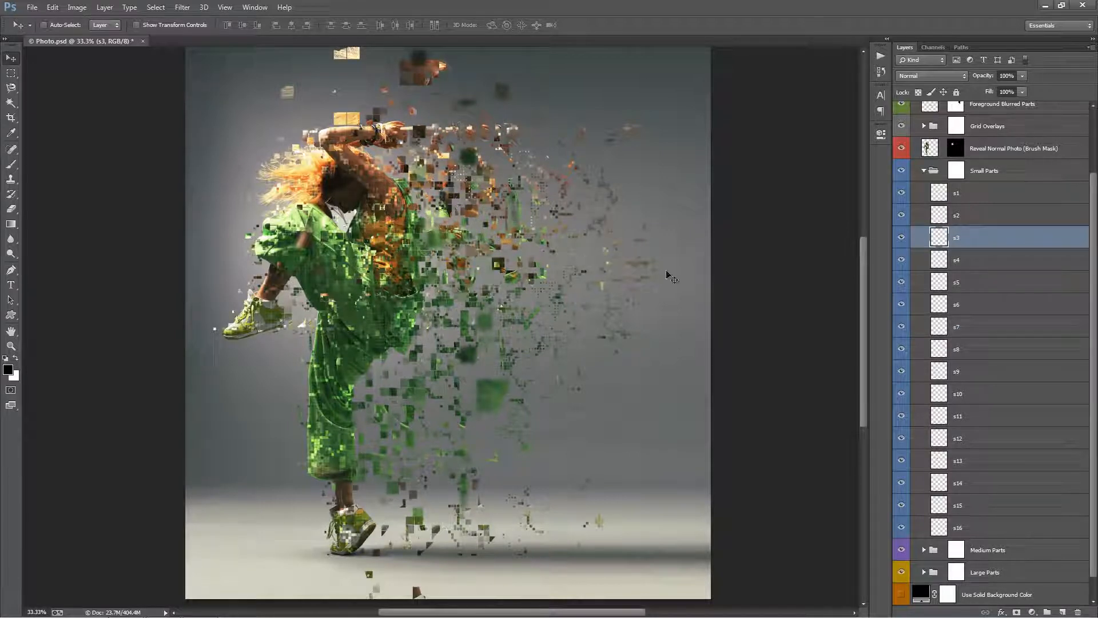
left_click(1027, 302)
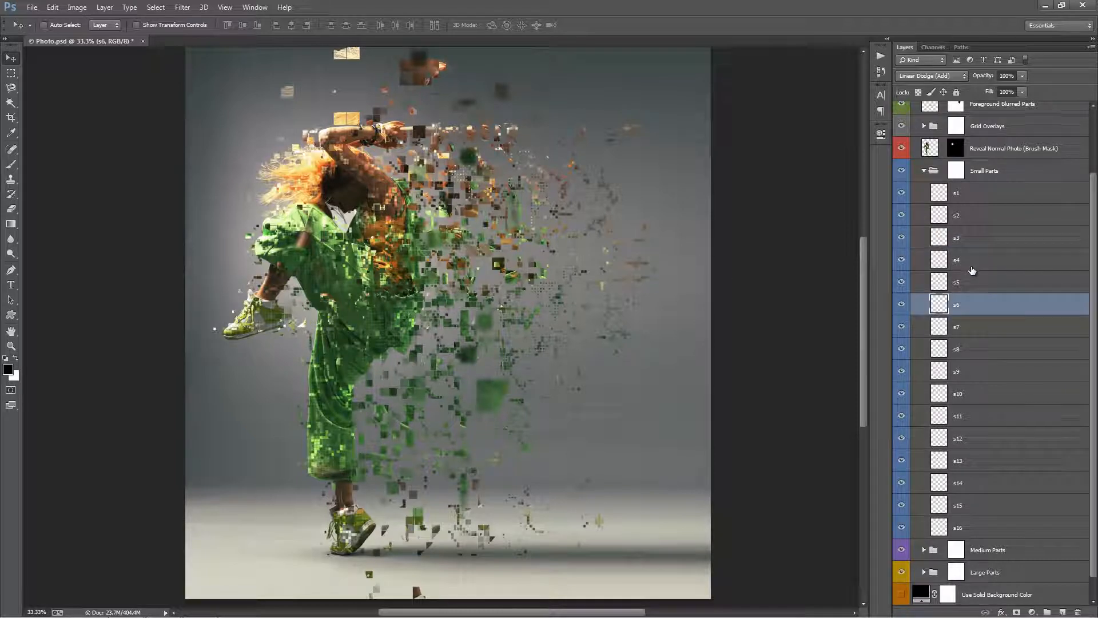
left_click(976, 290)
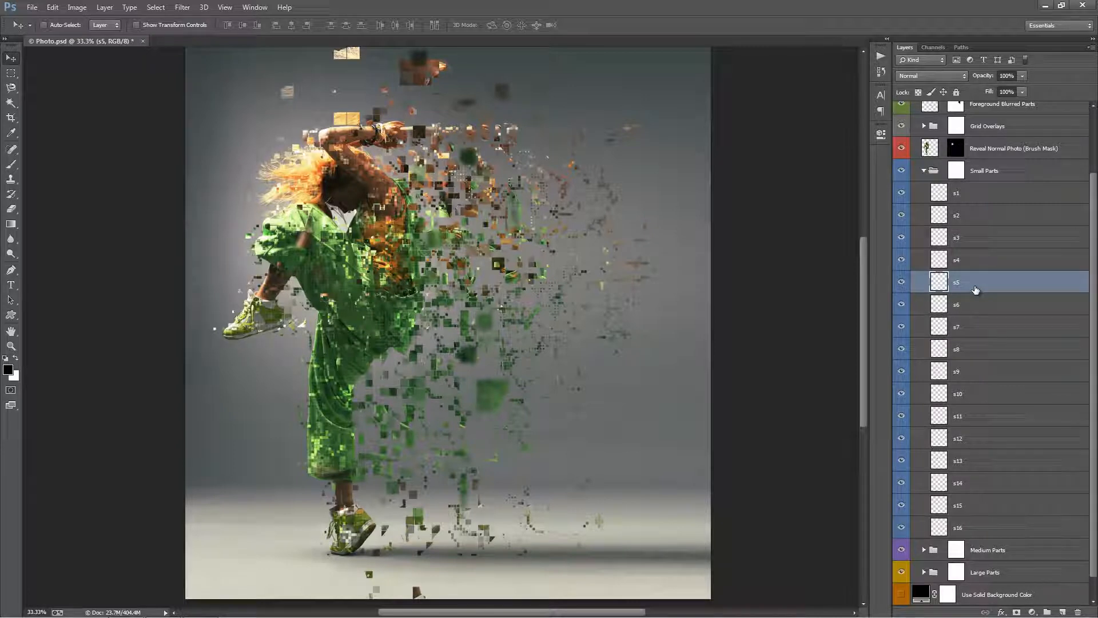
Load the outlines of layers s5, s7 and s9 as selections to examine where their pieces lie, then deselect.
left_click(943, 285, "ctrl")
left_click(941, 327, "ctrl+shift")
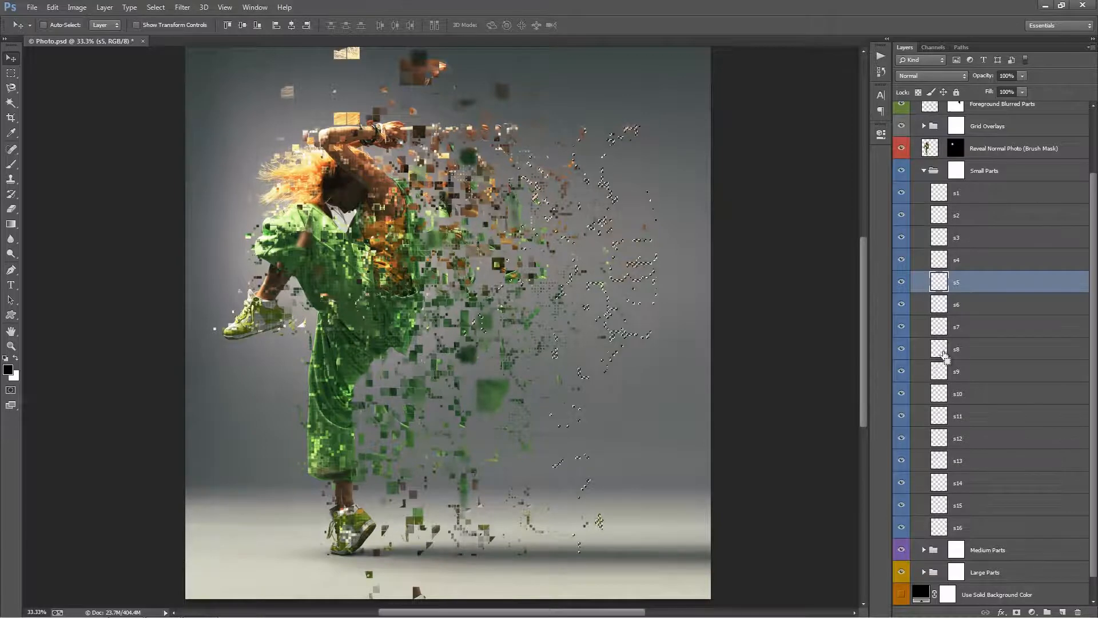
left_click(941, 373, "ctrl")
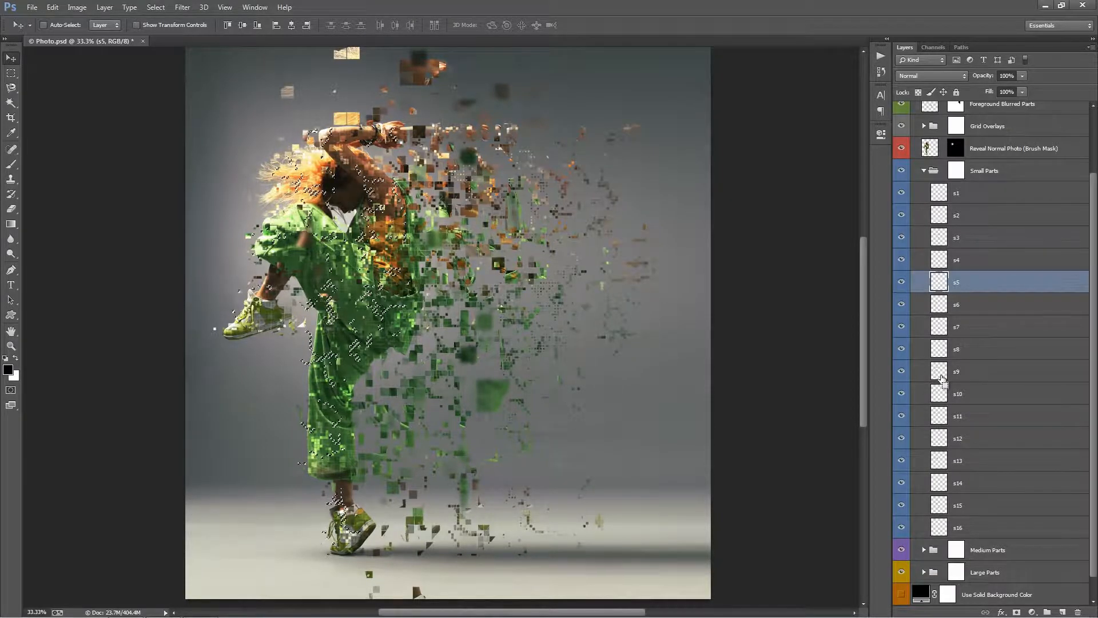
key("ctrl+d")
left_click(964, 373)
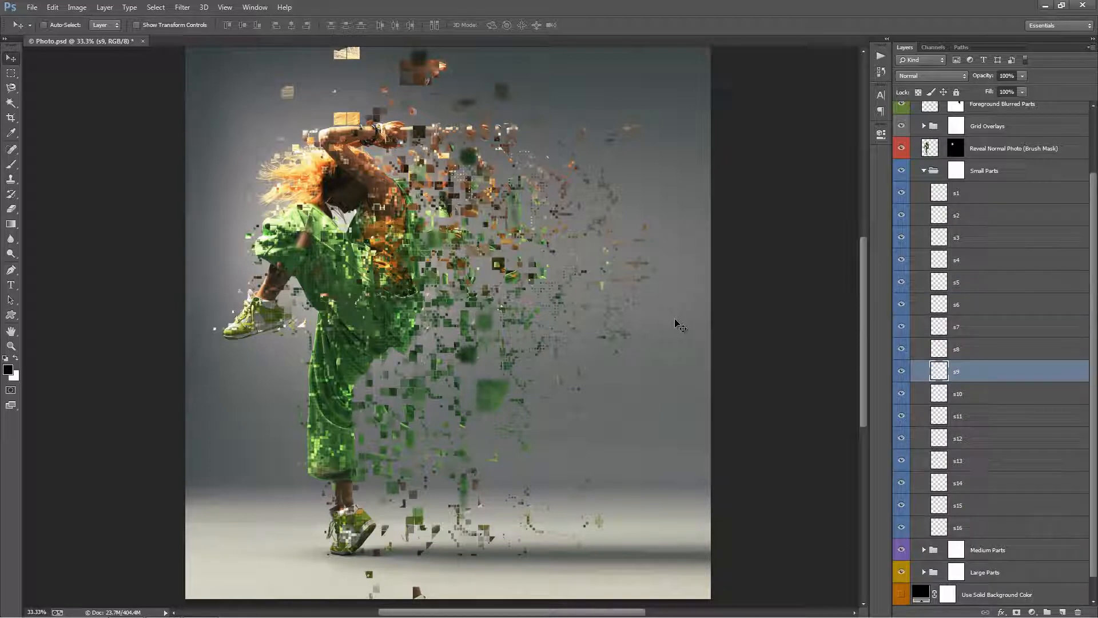
left_click(948, 371, "ctrl")
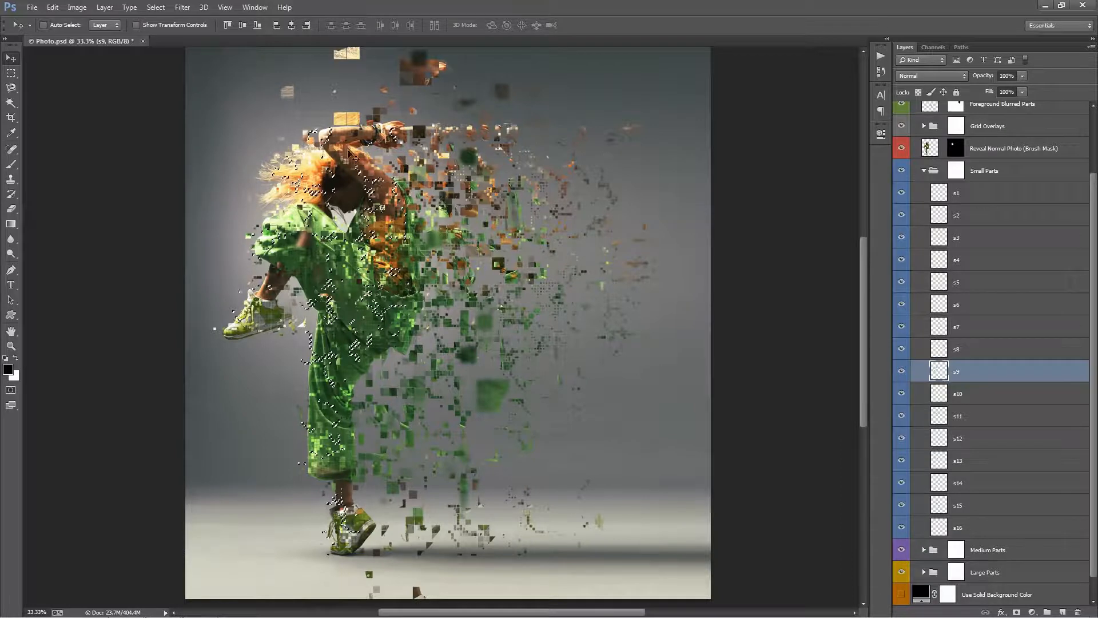
key("ctrl+d")
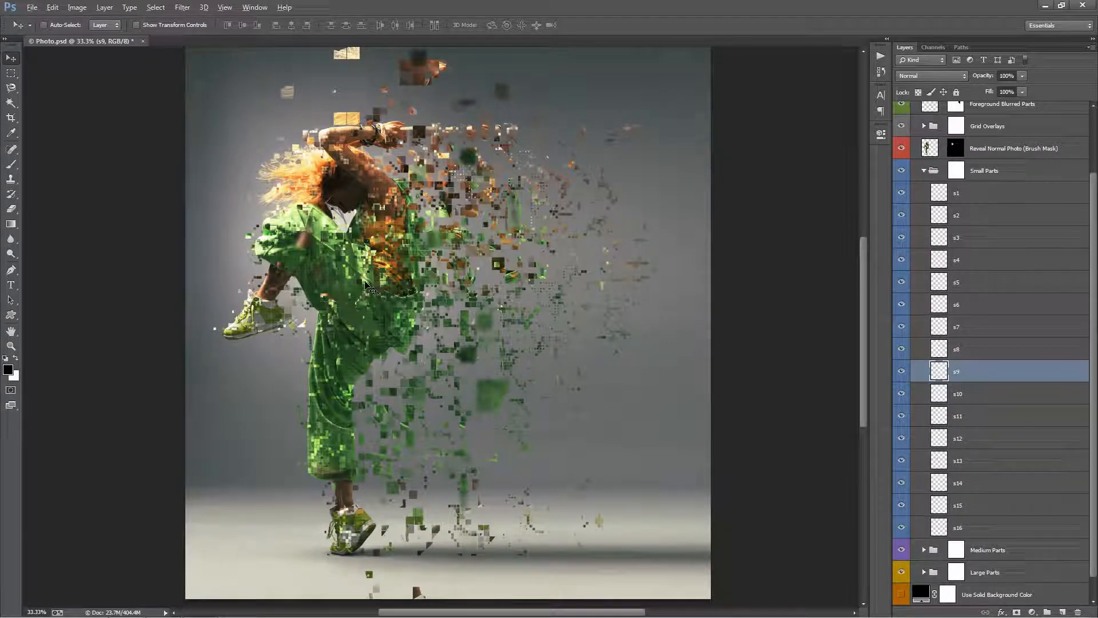
Duplicate the s9 pieces, offset the copy toward the scattered parts, and merge it down into s9.
left_click_drag(366, 284, 461, 286)
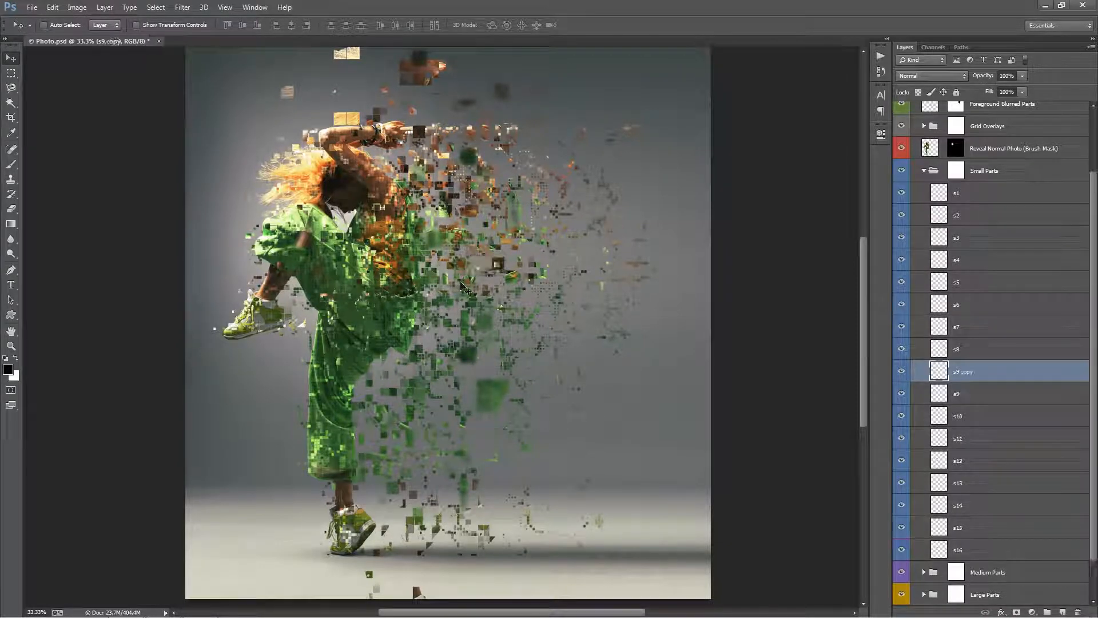
key("ctrl+j")
mouse_move(455, 260)
left_mouse_down()
mouse_move(523, 267)
mouse_move(457, 268)
mouse_move(474, 266)
left_mouse_up()
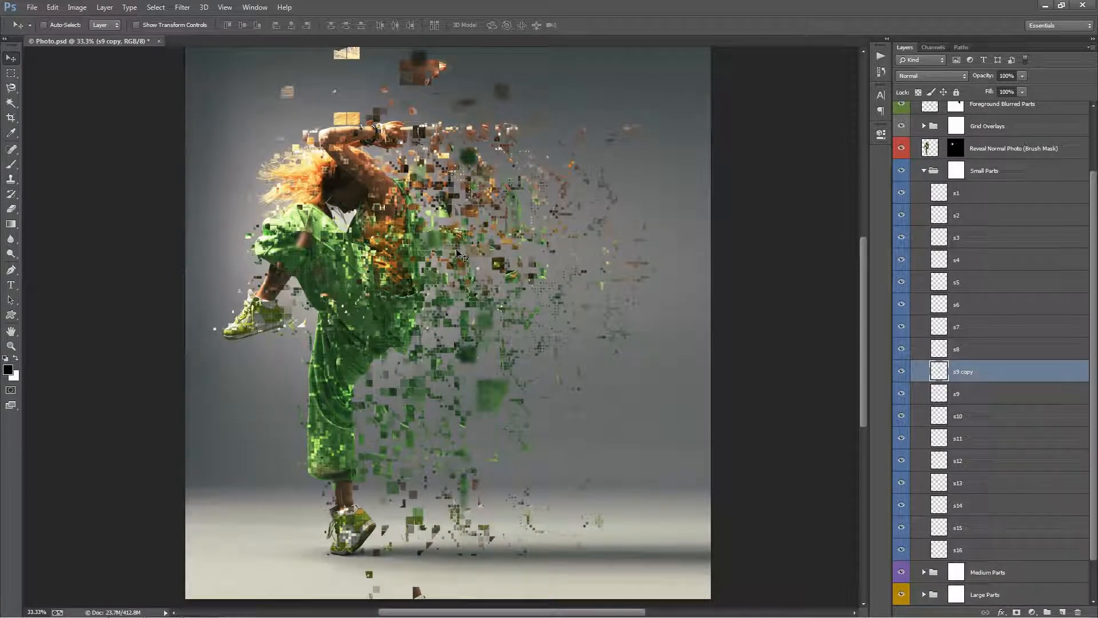
key("ctrl+e")
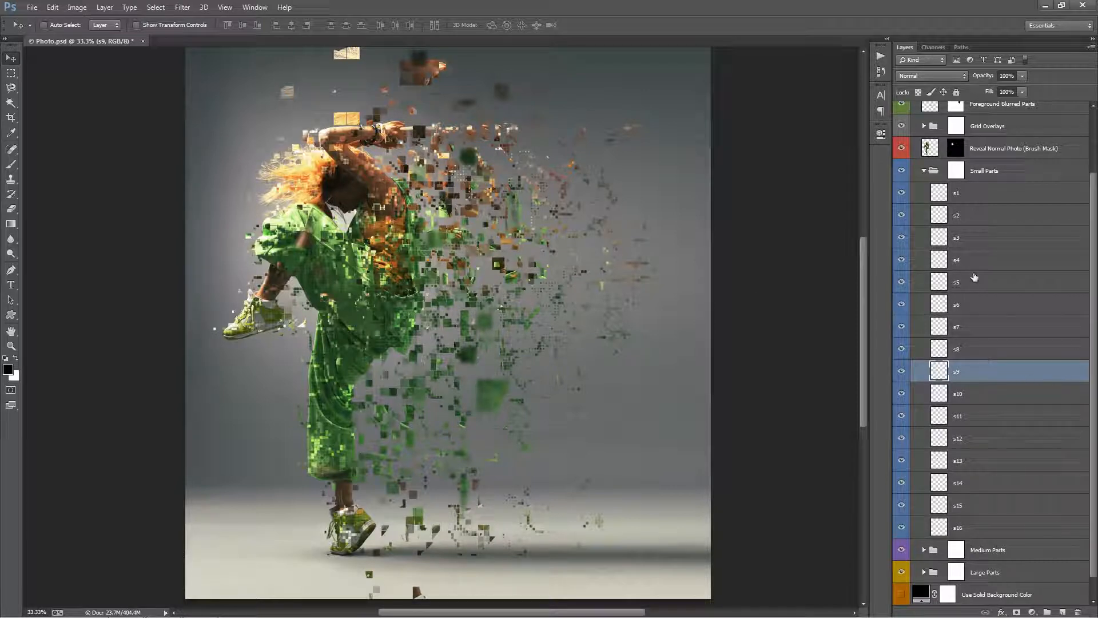
Collapse the Small Parts group and examine the layers inside the Medium Parts group.
left_click(923, 171)
left_click(1001, 271)
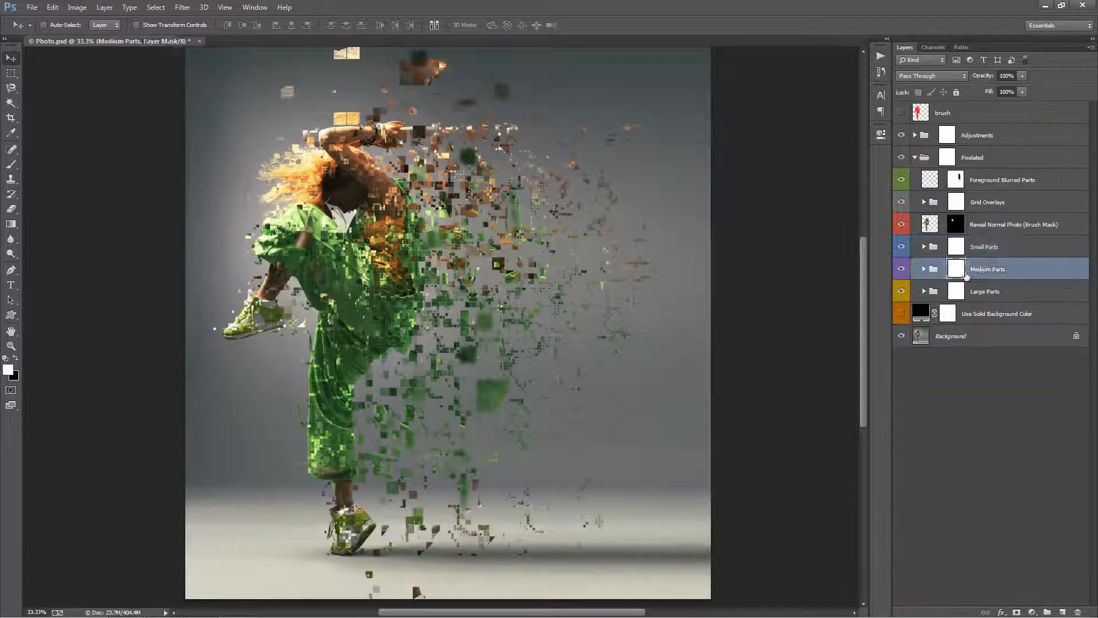
left_click(924, 269)
left_click(902, 269)
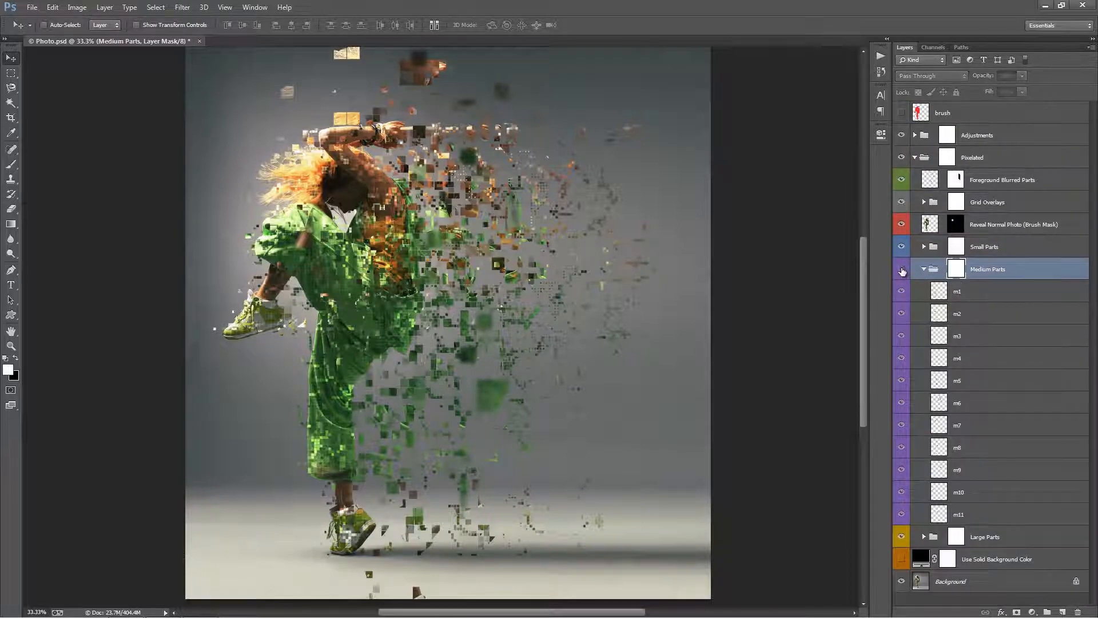
left_click(902, 270)
left_click(924, 269)
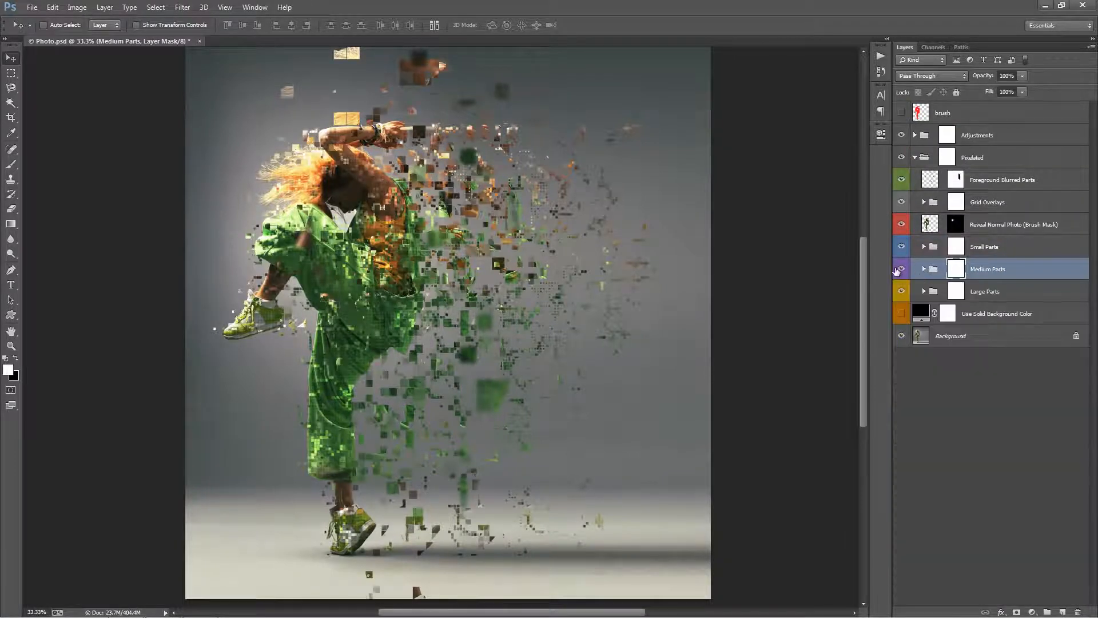
Hide and show the parts groups in turn to compare the Medium Parts effect, leaving all three groups visible.
left_click(901, 270)
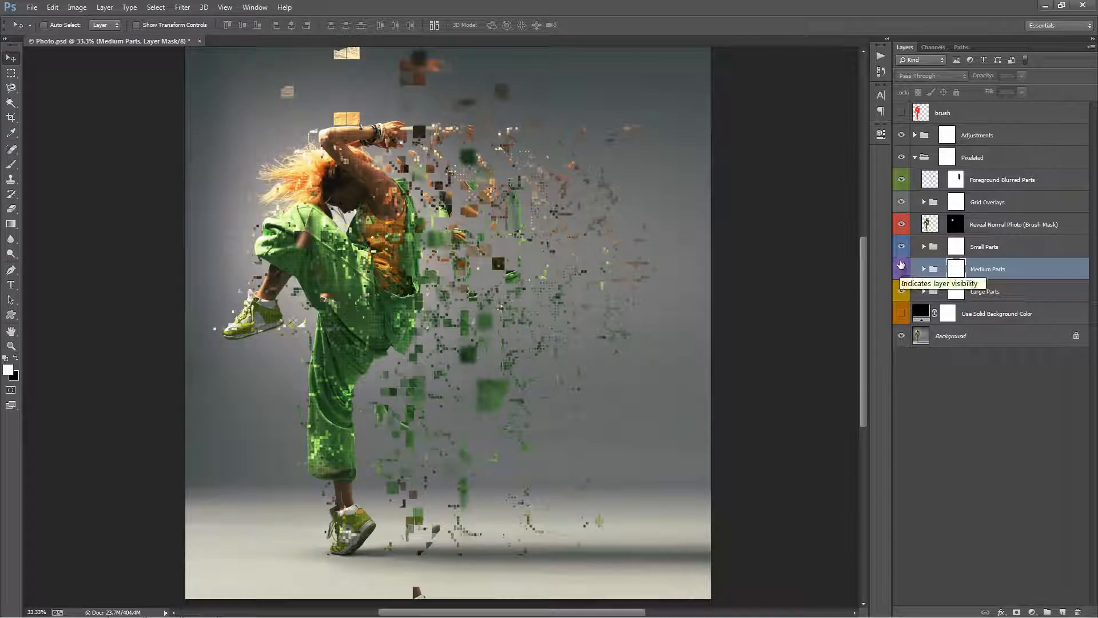
left_click(901, 248)
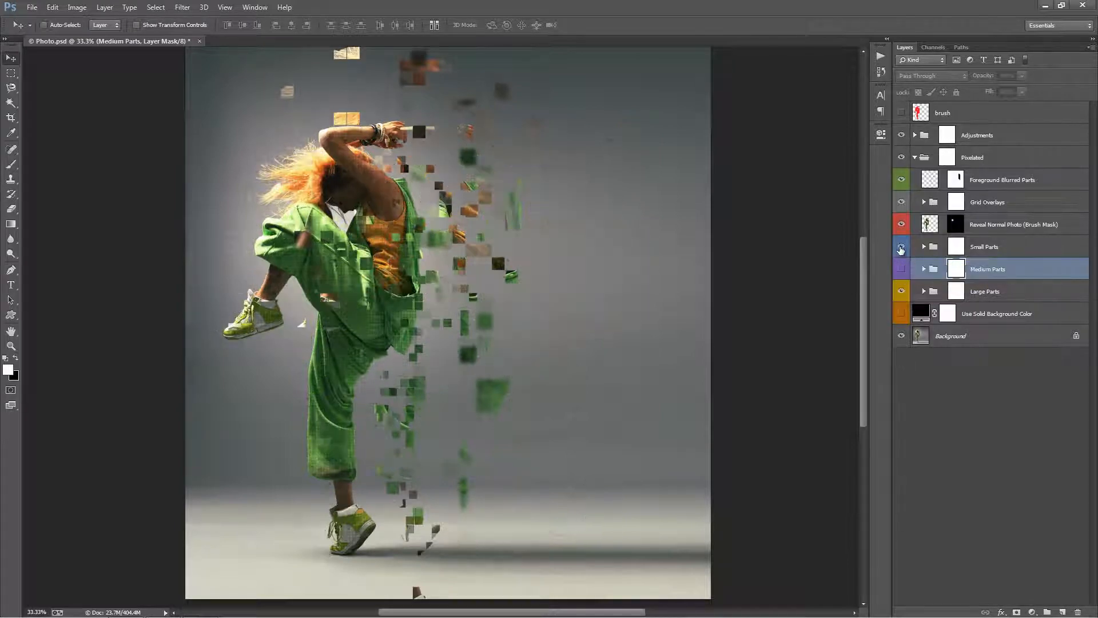
left_click(901, 248)
left_click(901, 248)
left_click(901, 271)
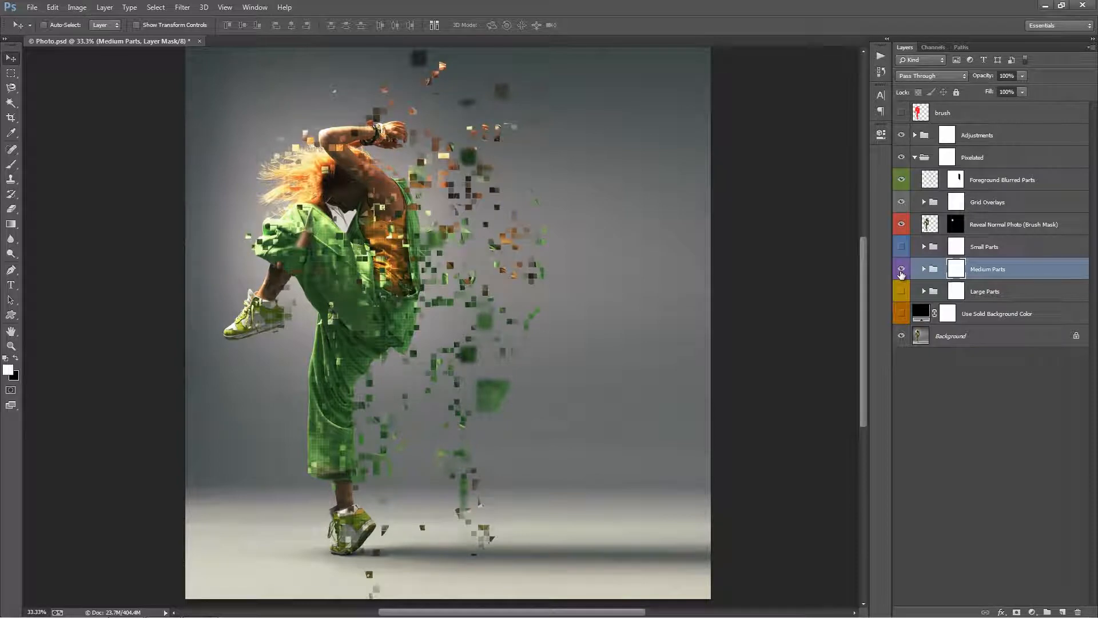
left_click(902, 271)
left_click(901, 269)
Expand the Medium Parts group and move the m5 layer's pieces away from the dancer into the dispersion.
left_click(923, 269)
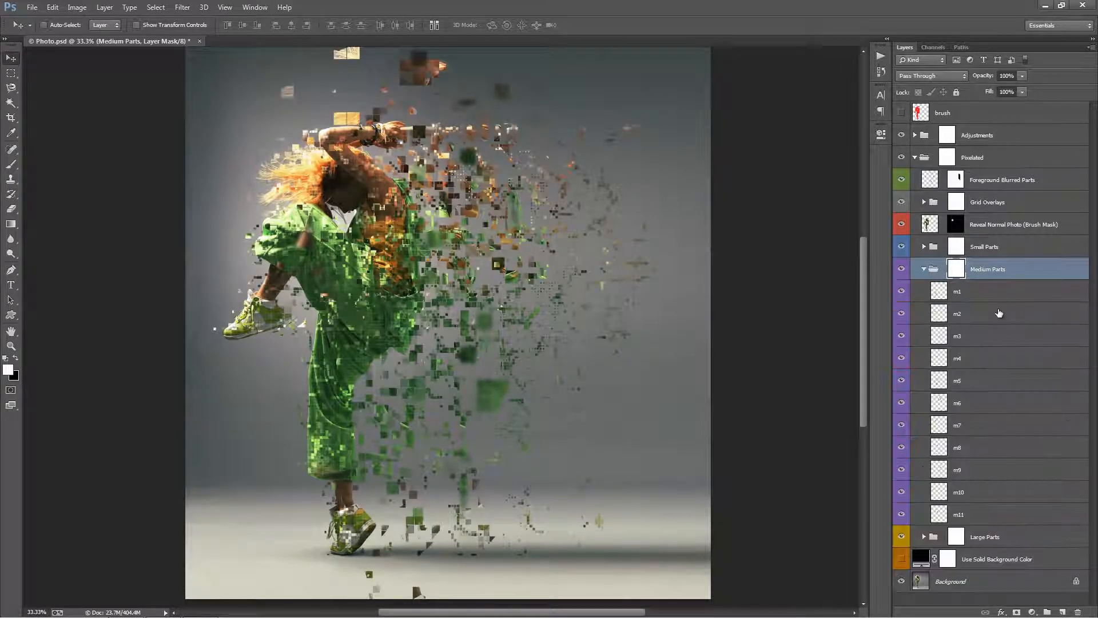
left_click(998, 313)
left_click(998, 351)
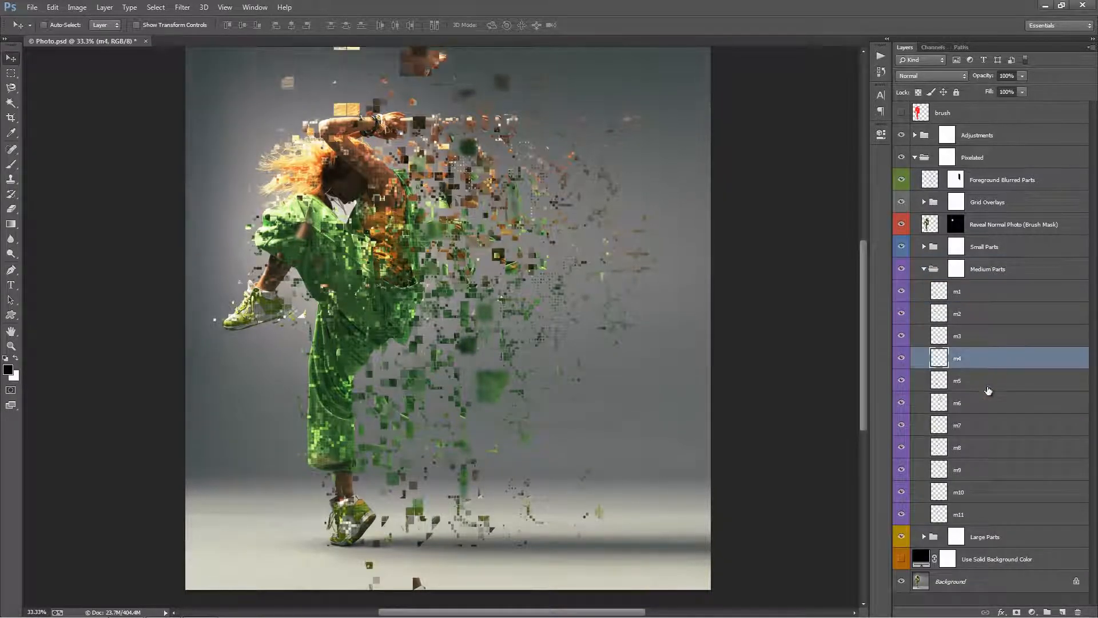
left_click(989, 384)
left_click_drag(493, 299, 538, 304)
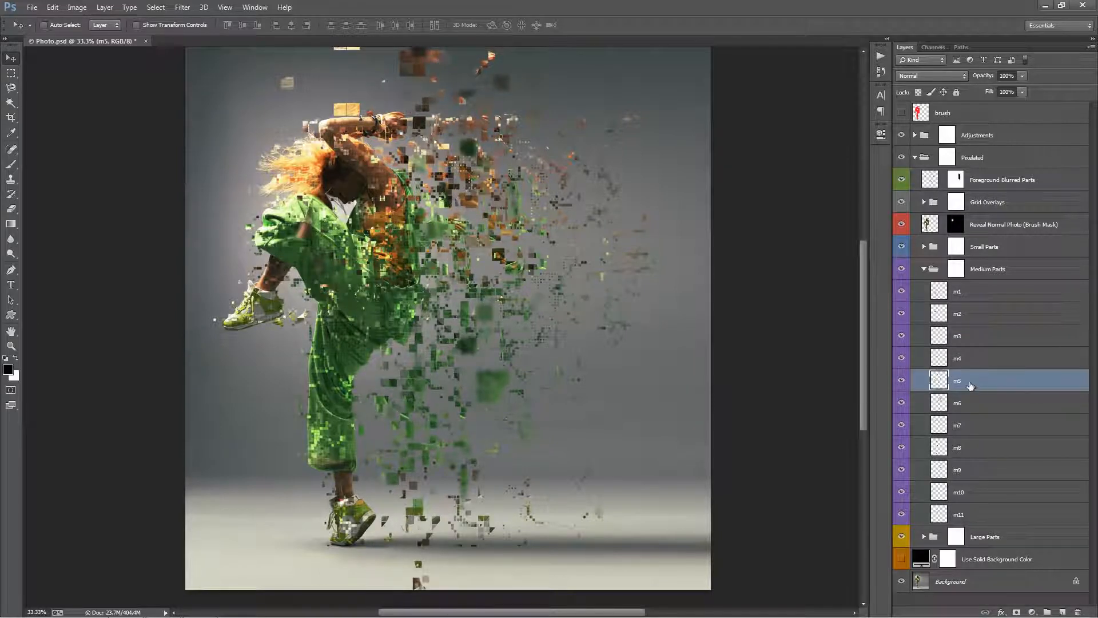
Duplicate layer m5, scale the copy to about 134%, and move it farther into the dispersion trail.
left_click_drag(970, 386, 973, 392, "alt")
key("ctrl+minus")
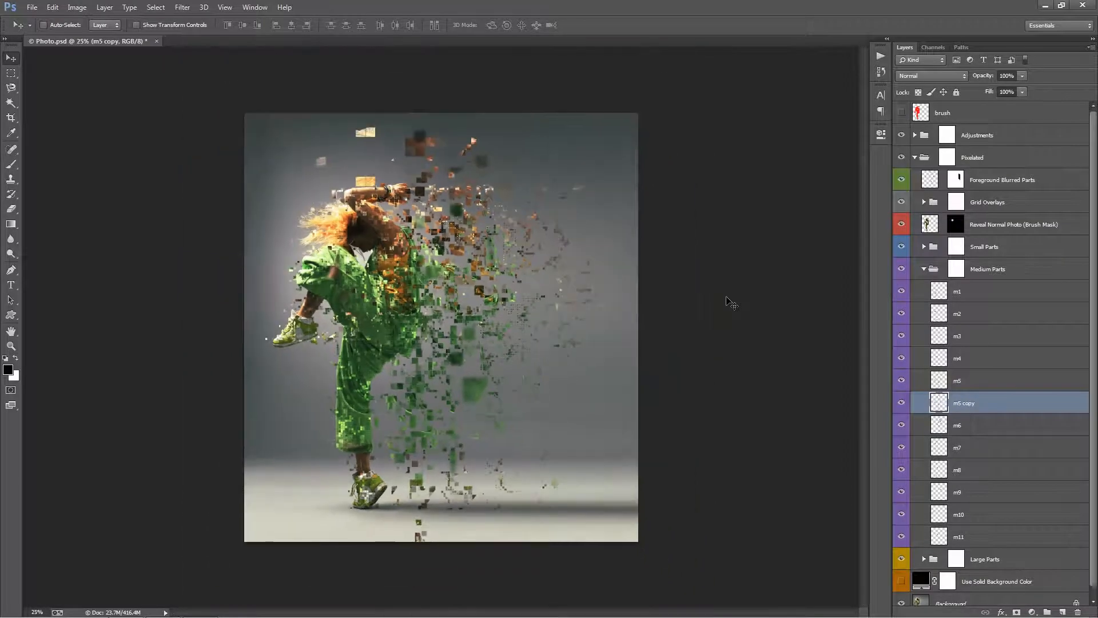
key("ctrl+t")
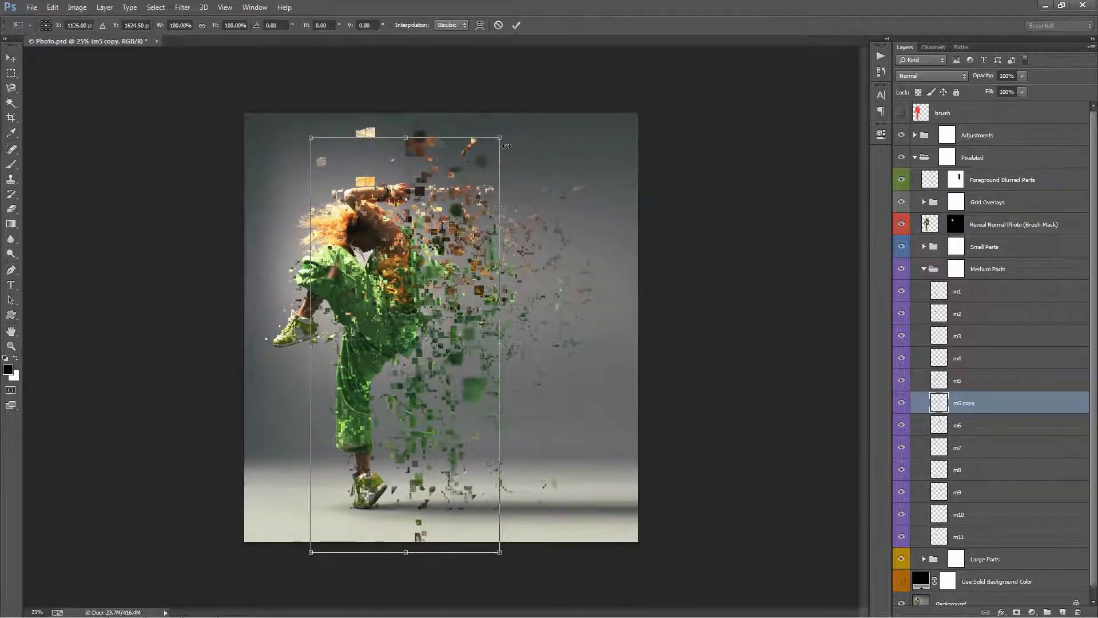
left_click_drag(505, 146, 537, 77)
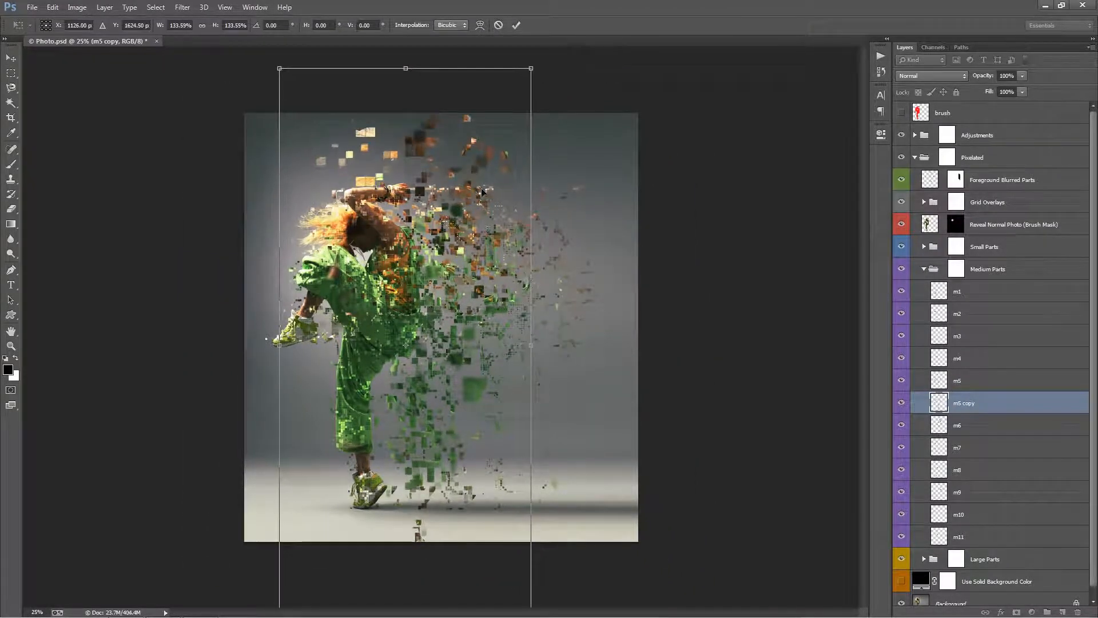
left_click_drag(482, 189, 518, 190)
key("Return")
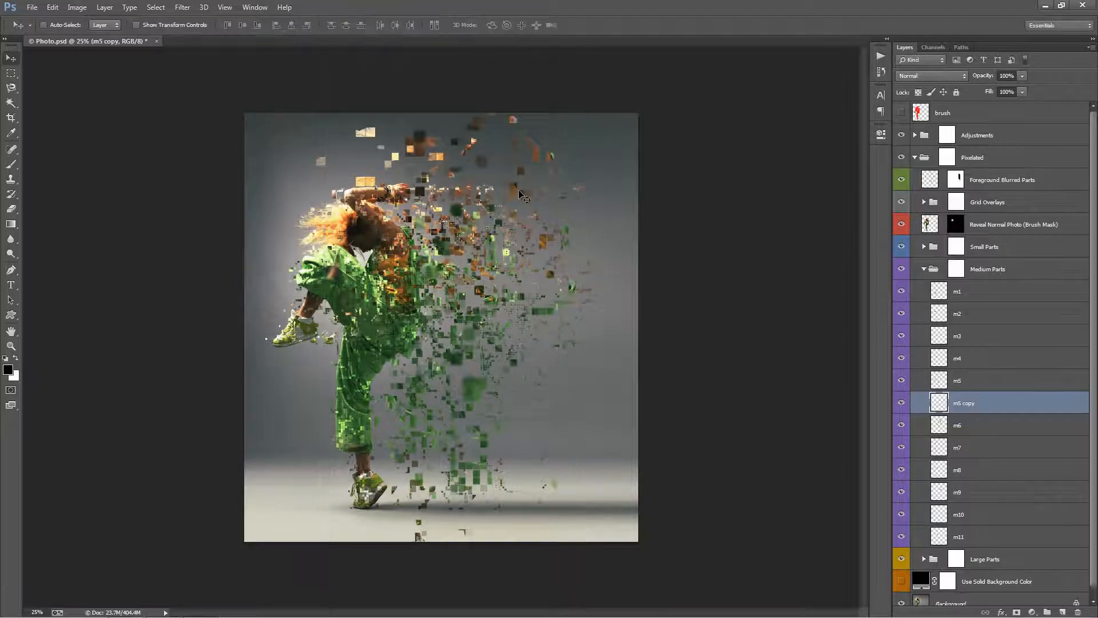
Apply a Gaussian Blur with a radius of about 5.7 pixels to the m5 copy layer.
key("ctrl+plus")
left_click(203, 7)
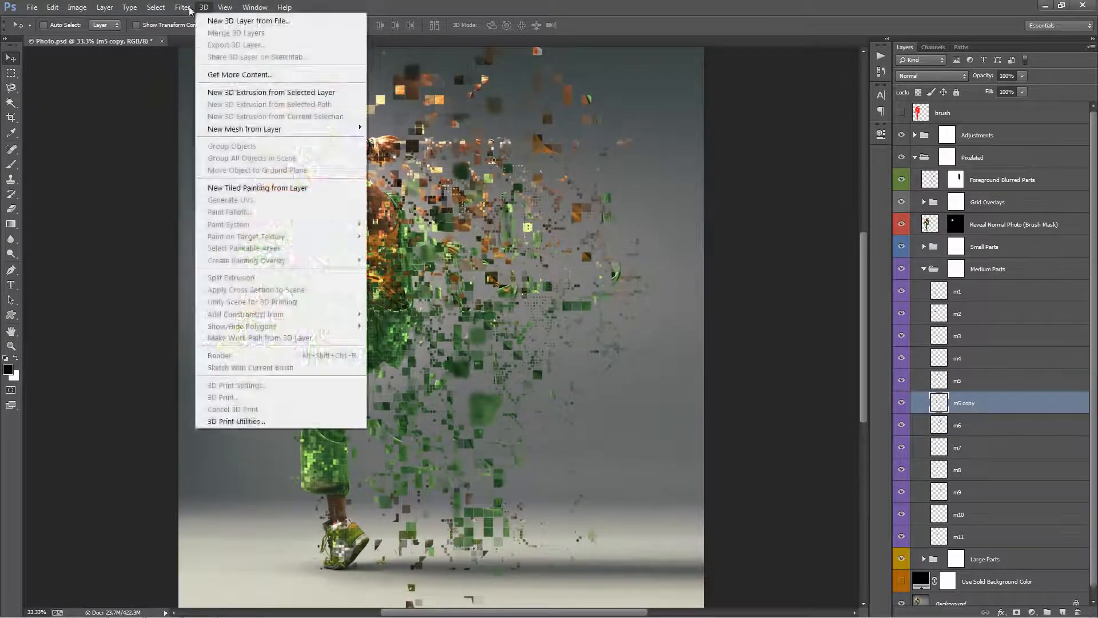
mouse_move(183, 6)
mouse_move(197, 147)
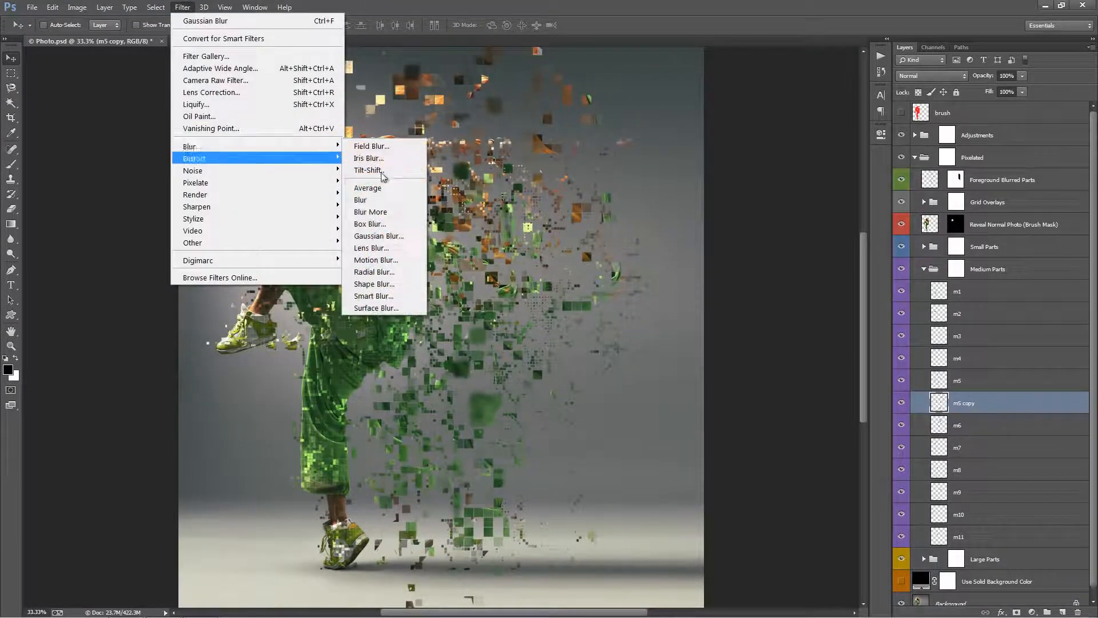
left_click(378, 236)
left_click_drag(696, 259, 693, 259)
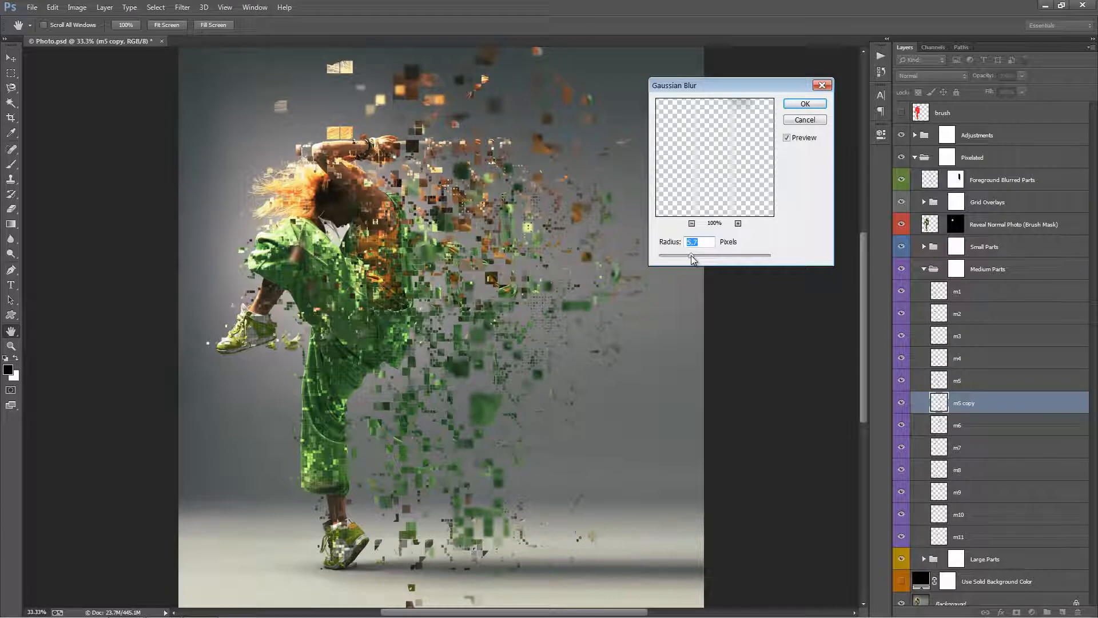
left_click(805, 105)
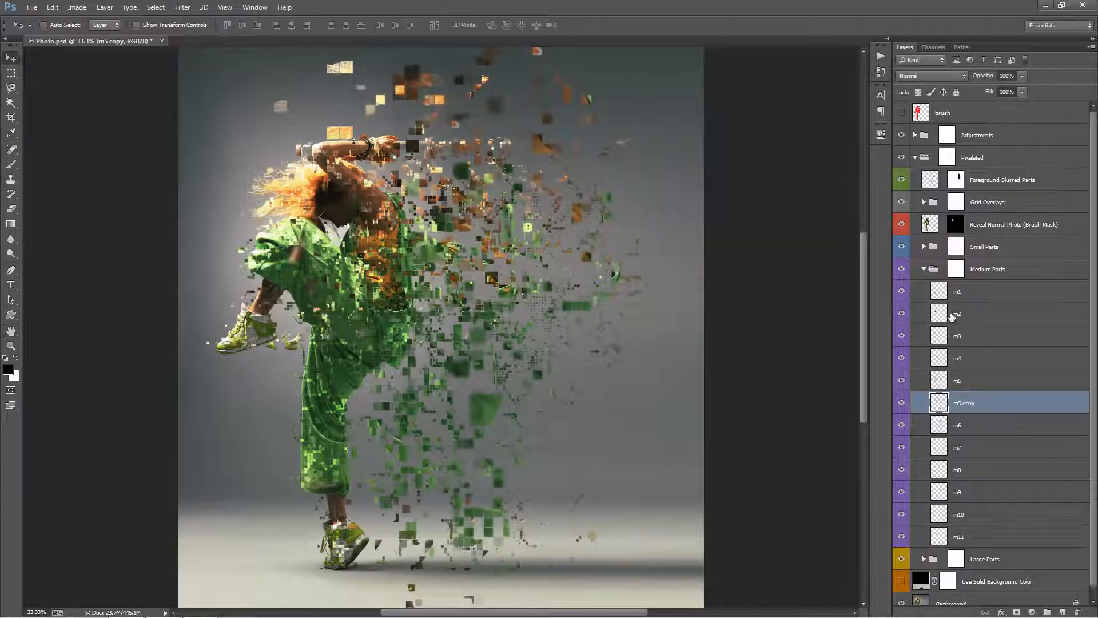
Collapse the Medium Parts group, expand Large Parts and examine its layers l3, l4 and l6.
left_click(949, 268)
left_click(924, 269)
left_click(957, 291)
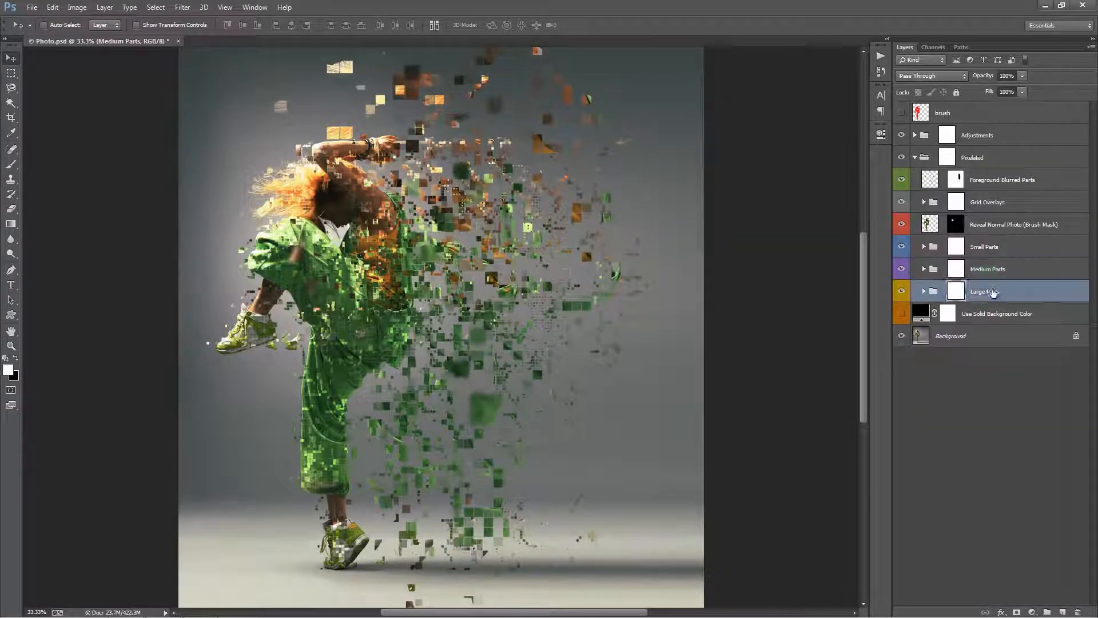
left_click(924, 291)
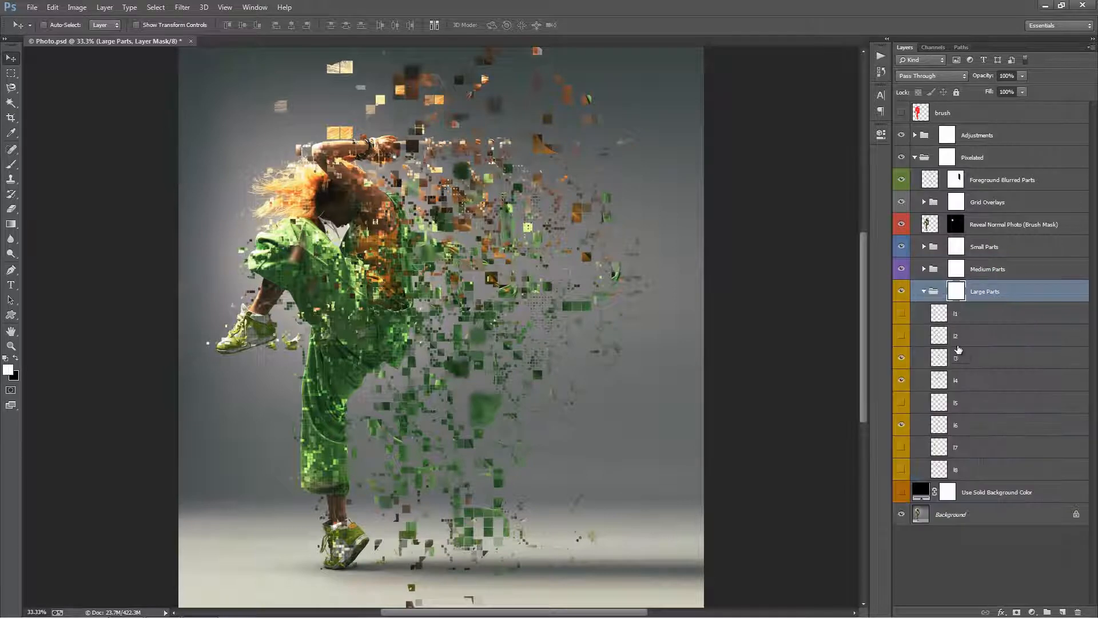
left_click(972, 361)
left_click(976, 379)
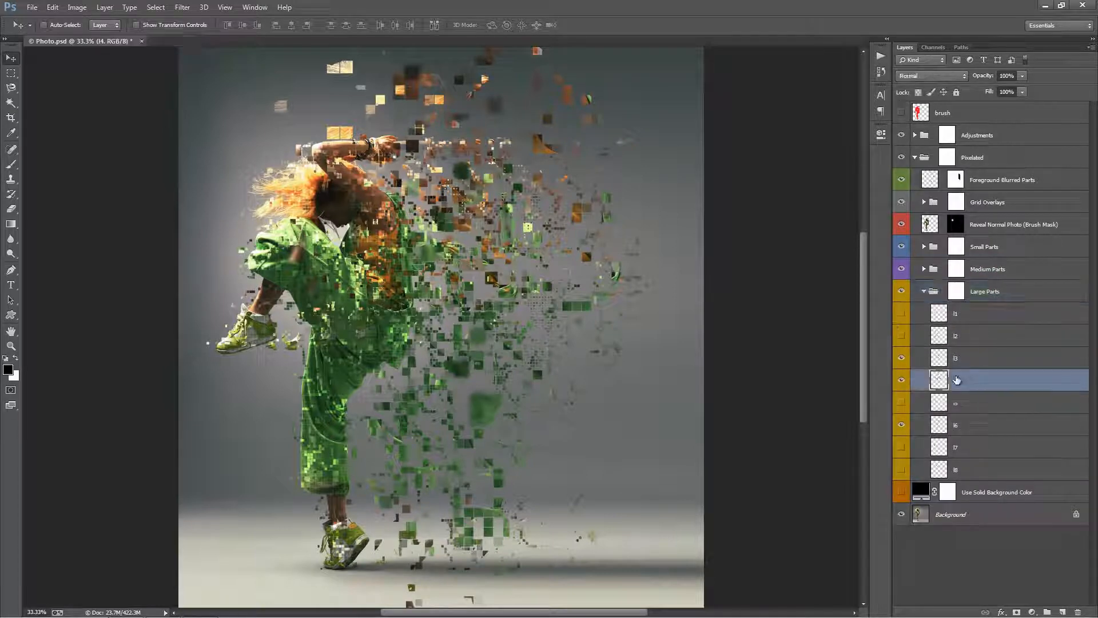
left_click(981, 427, "ctrl")
left_click(974, 366, "ctrl")
left_click(974, 366)
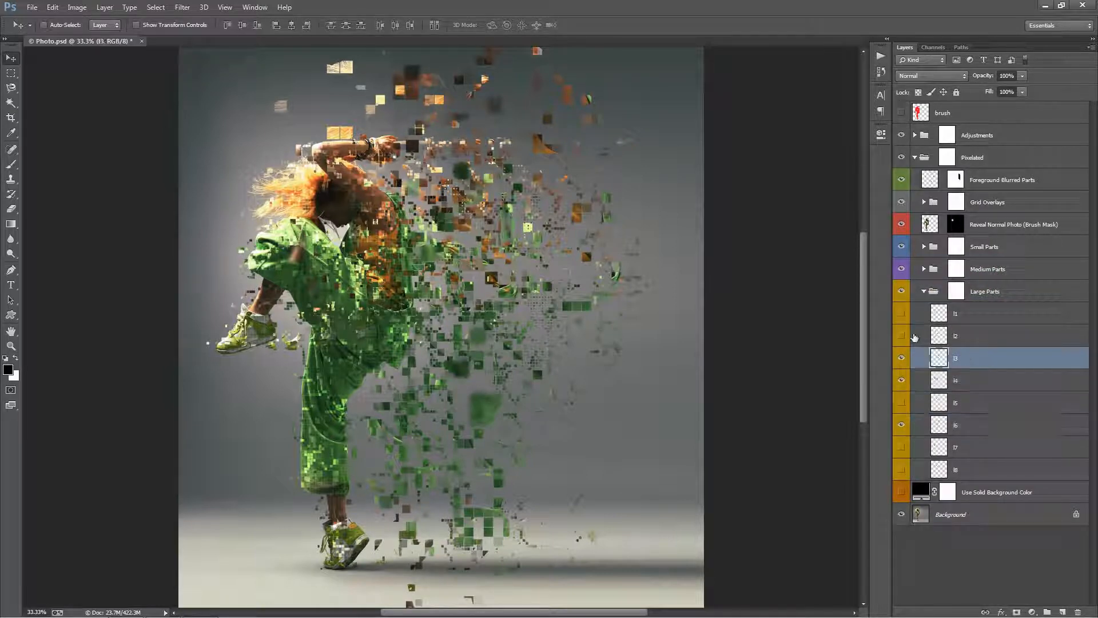
Show layer l2 in the Large Parts group, move its pieces farther from the dancer and collapse the group.
left_click(930, 341)
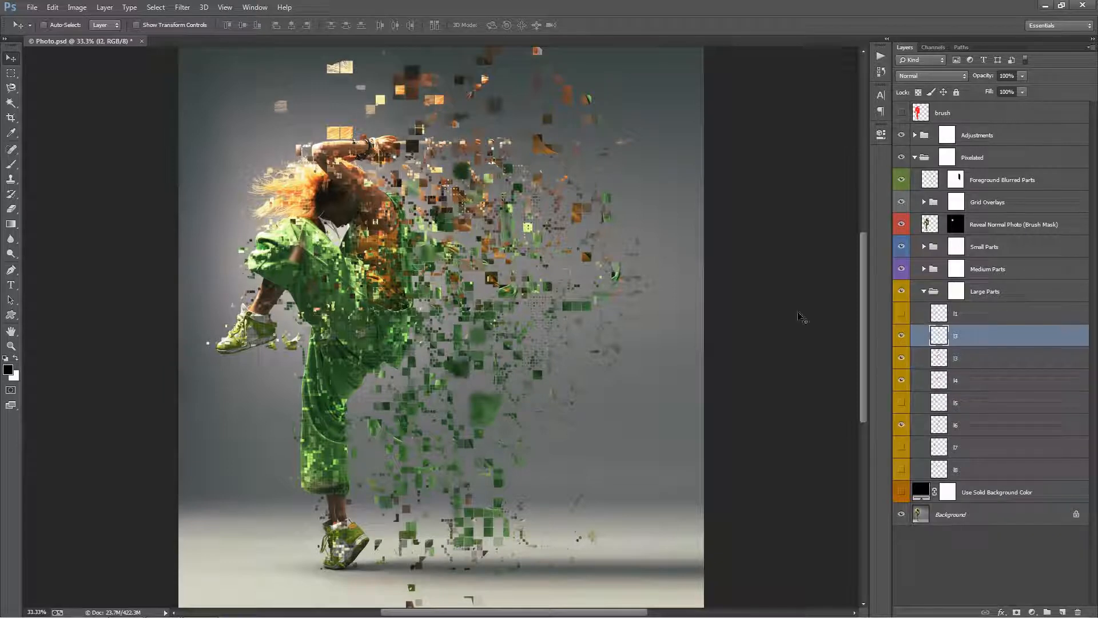
left_click_drag(569, 283, 617, 285)
left_click(923, 291)
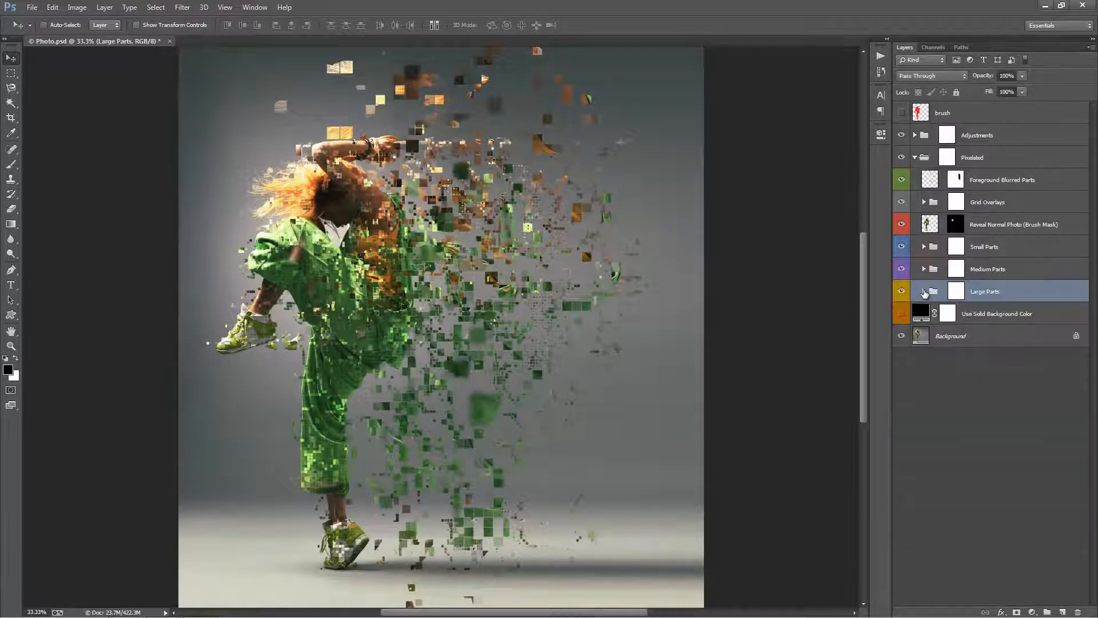
Show the Use Solid Background Color layer to cover the original photo background.
left_click(965, 314)
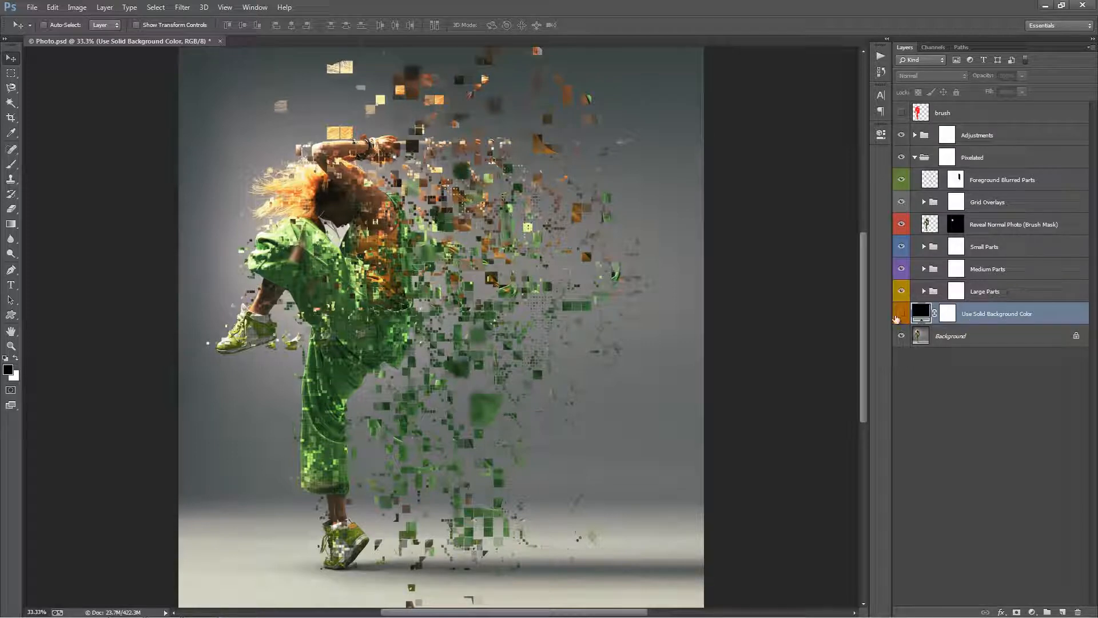
left_click(902, 314)
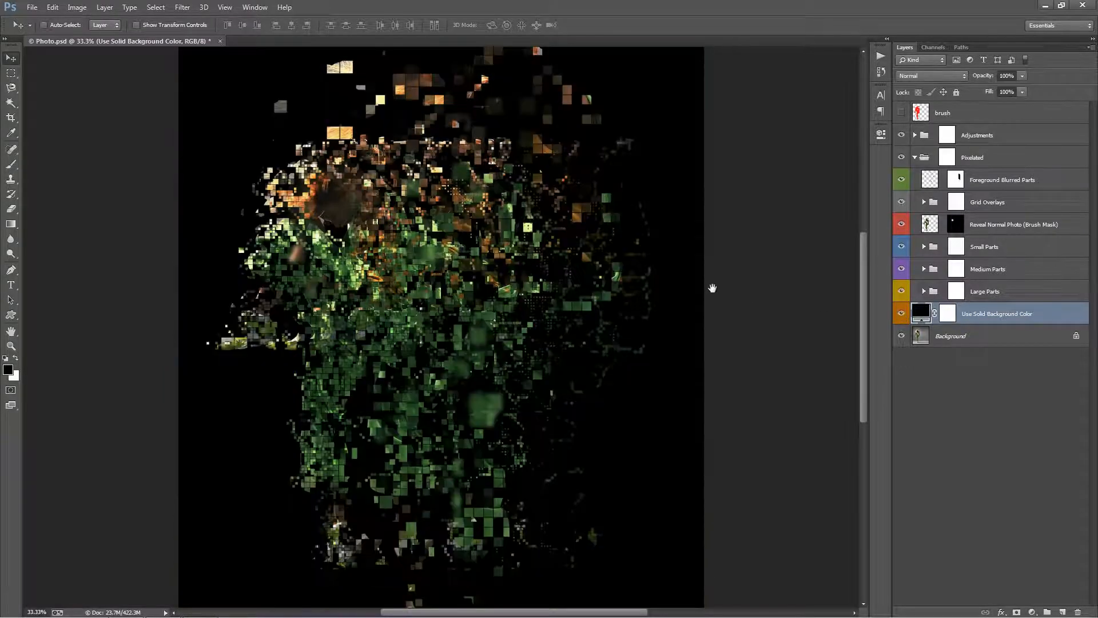
left_click_drag(711, 289, 724, 278)
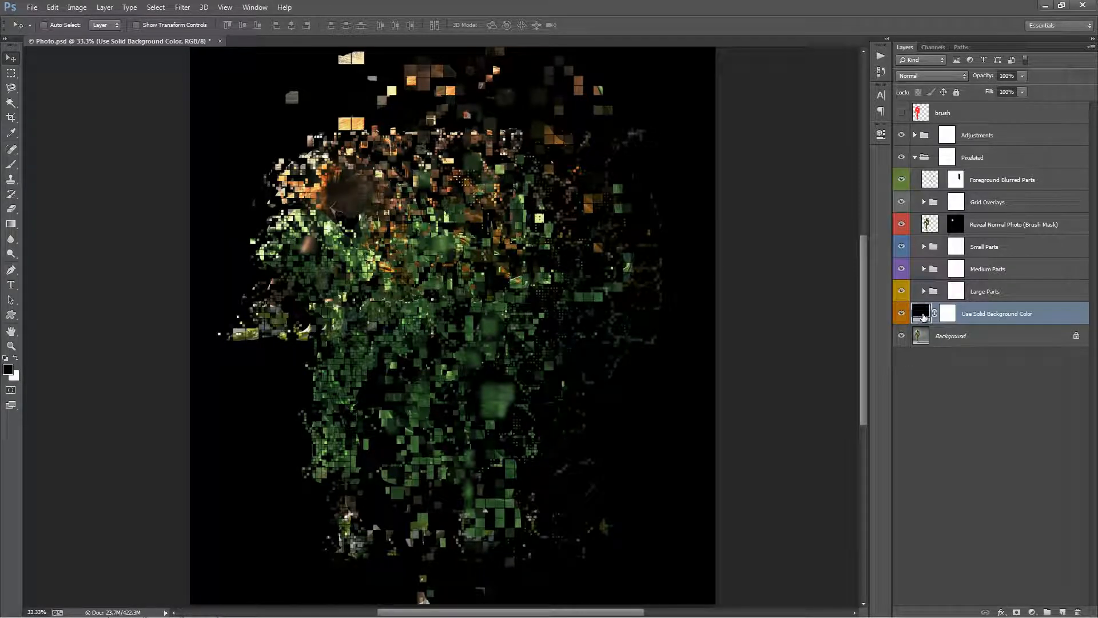
Change the Use Solid Background Color fill to light grey #c5c5c5.
double_click(922, 317)
left_click_drag(809, 114, 683, 138)
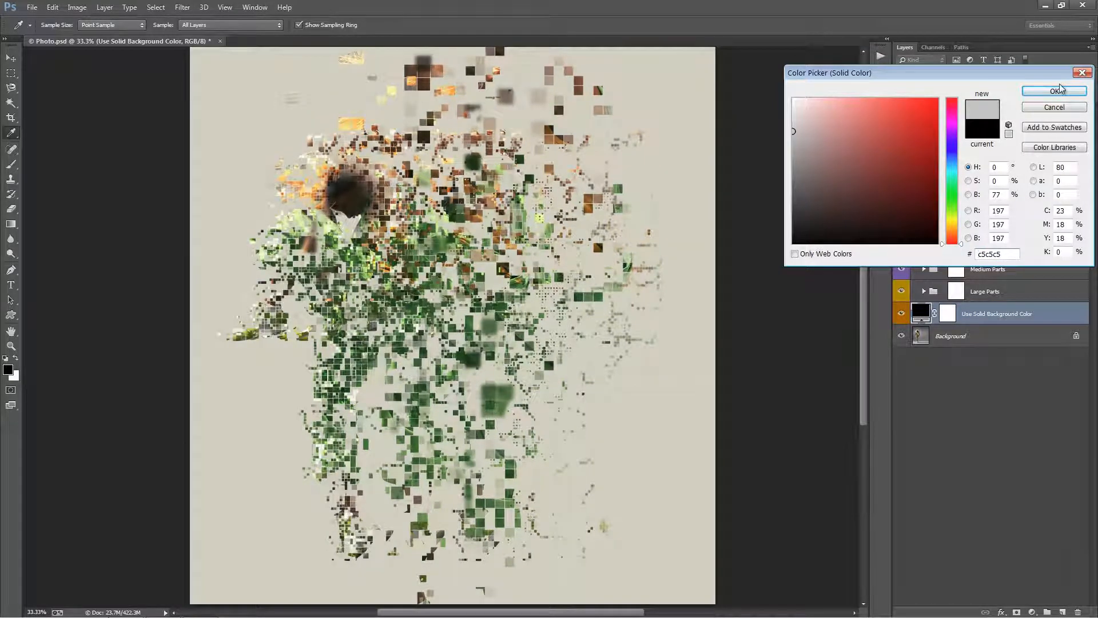
left_click(1056, 92)
key("v")
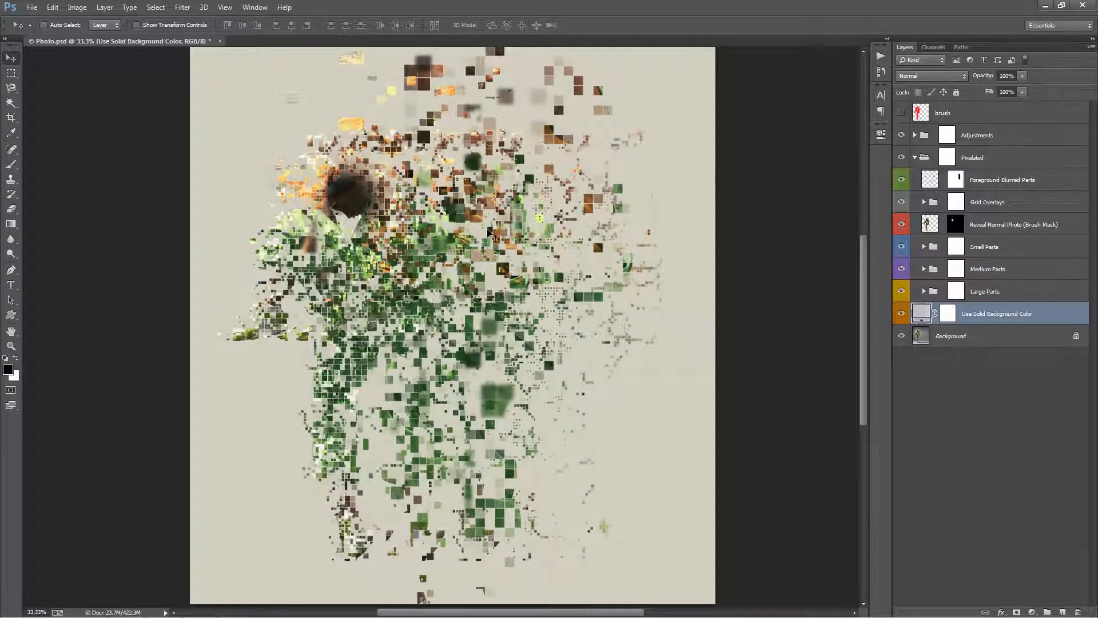
mouse_move(436, 213)
left_mouse_down()
mouse_move(445, 200)
mouse_move(445, 215)
left_mouse_up()
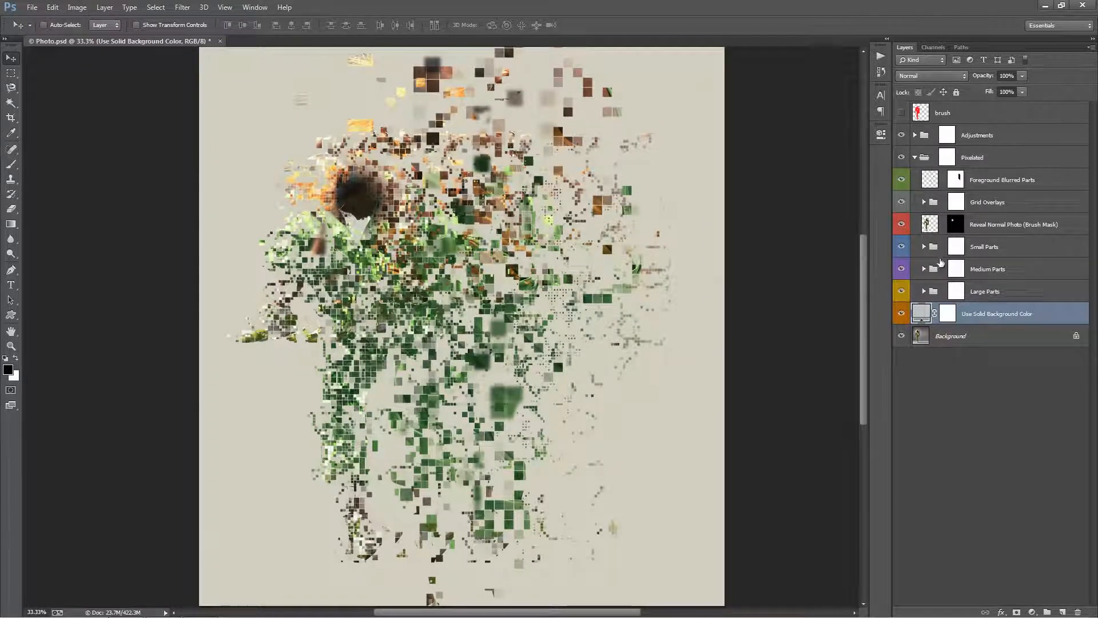
Paint white on the Reveal Normal Photo mask to restore the dancer's head, arms, raised leg and standing foot.
left_click(994, 229)
left_click(954, 225)
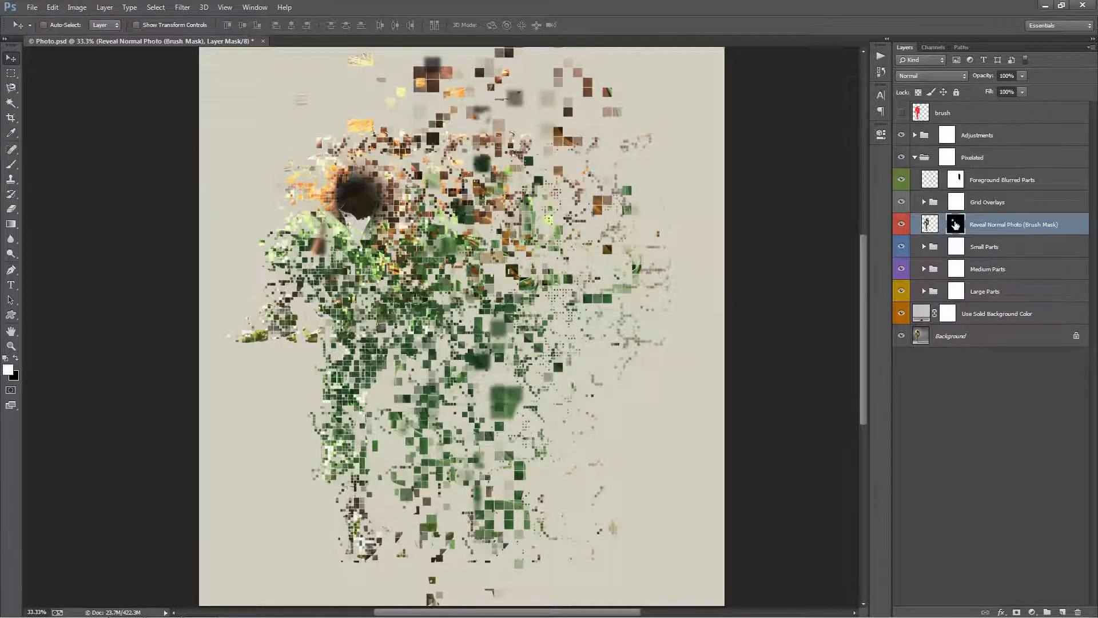
key("b")
mouse_move(274, 332)
left_mouse_down()
mouse_move(279, 278)
mouse_move(302, 245)
mouse_move(286, 256)
mouse_move(363, 183)
mouse_move(404, 209)
mouse_move(393, 158)
mouse_move(324, 133)
mouse_move(343, 156)
mouse_move(378, 140)
left_mouse_up()
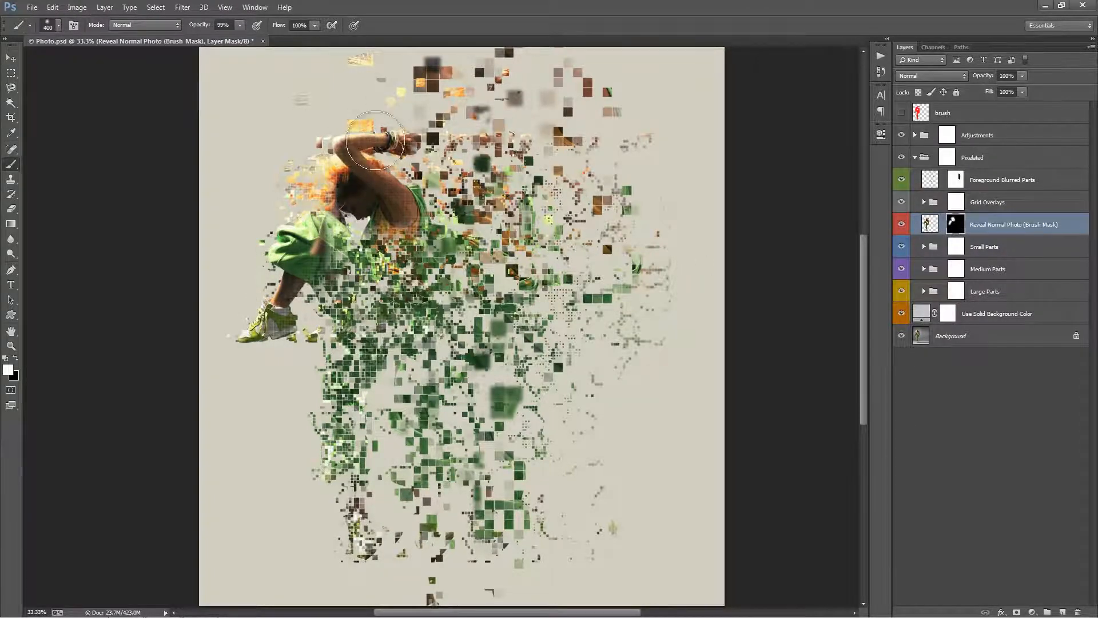
mouse_move(349, 538)
left_mouse_down()
mouse_move(343, 497)
mouse_move(378, 451)
left_mouse_up()
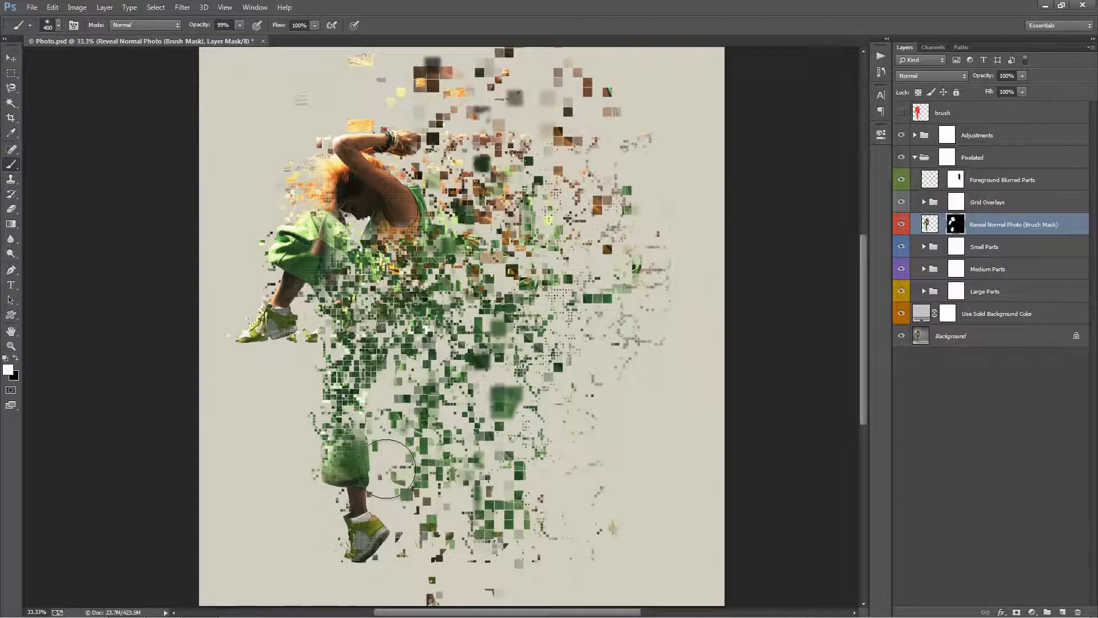
key("v")
key("b")
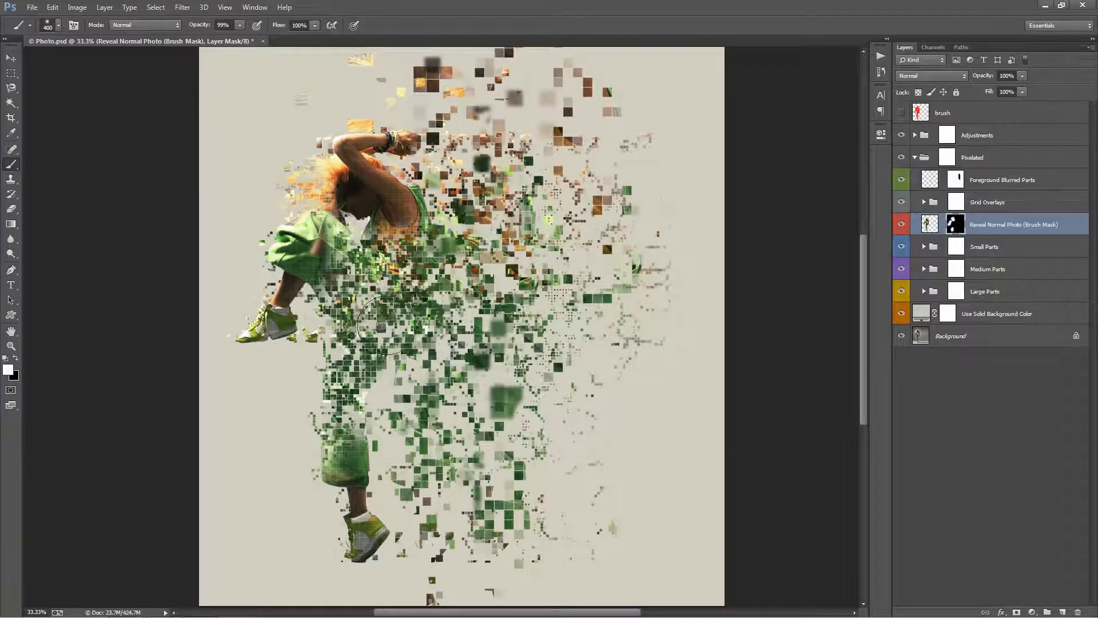
Refine the reveal mask over the dancer's torso and upper leg with a 250-pixel brush at 22% opacity.
mouse_move(424, 253)
left_mouse_down()
mouse_move(424, 192)
mouse_move(385, 158)
mouse_move(401, 175)
left_mouse_up()
key("bracketleft")
key("bracketleft")
key("bracketleft")
key("bracketleft")
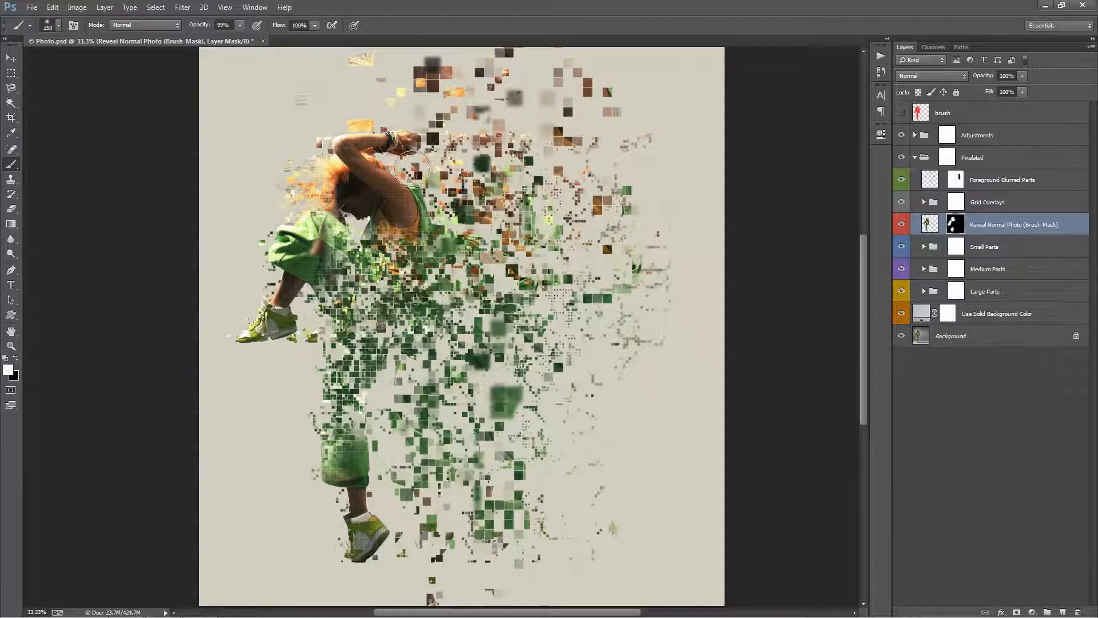
key("x")
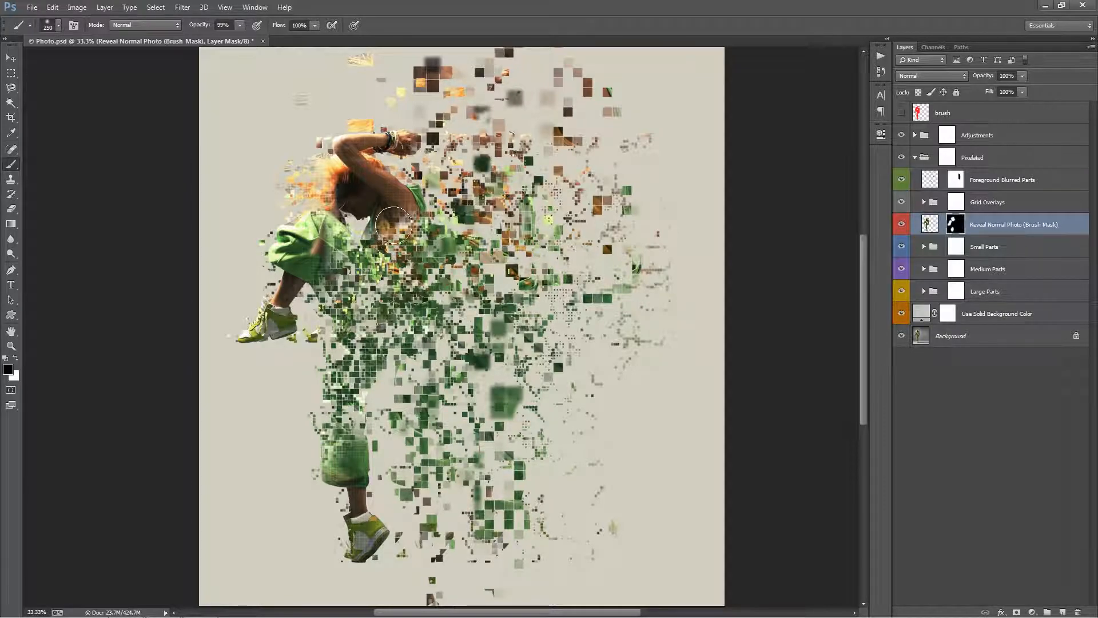
key("2")
key("2")
key("x")
mouse_move(344, 274)
left_mouse_down()
mouse_move(333, 242)
mouse_move(328, 288)
mouse_move(355, 264)
mouse_move(366, 271)
mouse_move(354, 275)
mouse_move(359, 286)
mouse_move(328, 256)
mouse_move(324, 279)
mouse_move(332, 229)
mouse_move(303, 250)
left_mouse_up()
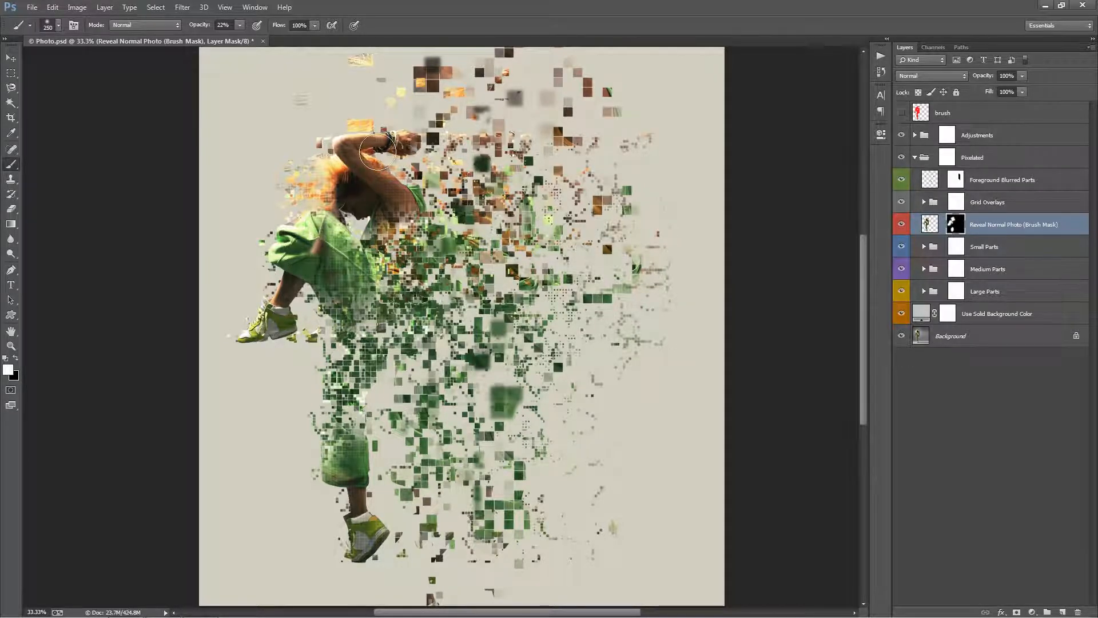
key("v")
mouse_move(497, 217)
left_mouse_down()
mouse_move(481, 186)
mouse_move(476, 214)
mouse_move(494, 232)
mouse_move(502, 222)
left_mouse_up()
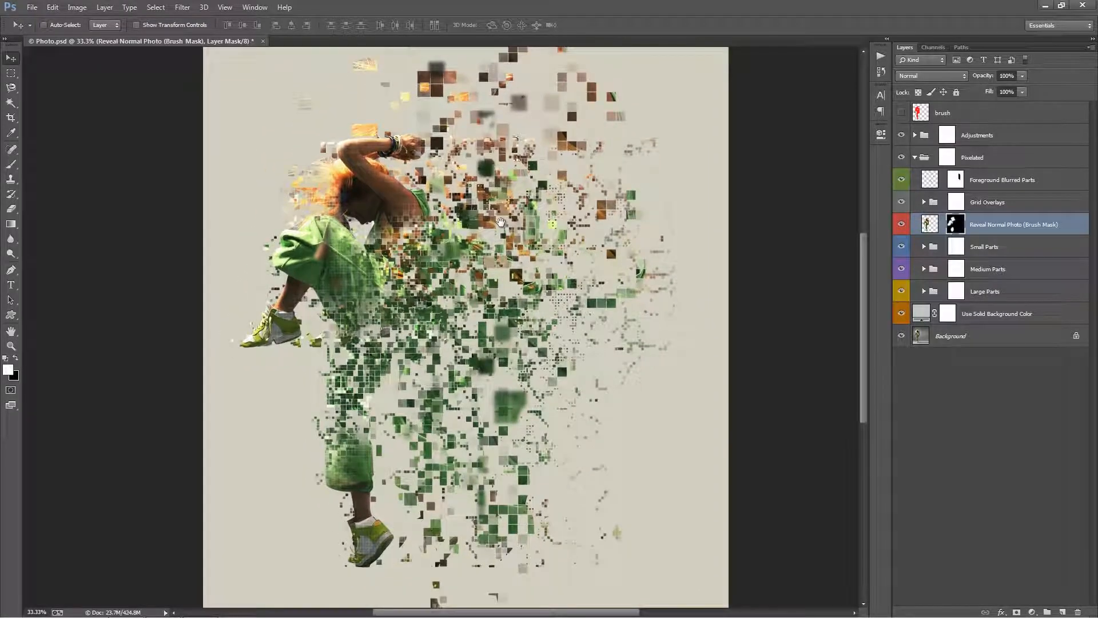
Paint black on the solid background layer's mask with a large 22% opacity brush to bring back the shadow under the standing foot.
left_click(1021, 307)
mouse_move(587, 244)
left_mouse_down()
mouse_move(589, 227)
mouse_move(592, 239)
left_mouse_up()
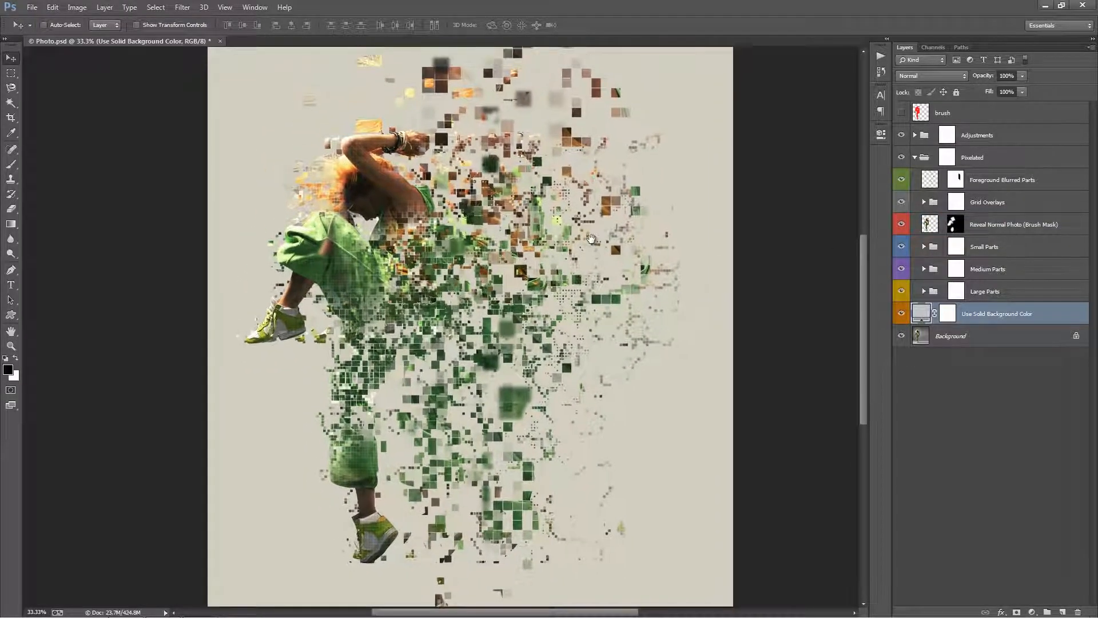
left_click(949, 313)
left_click_drag(639, 304, 634, 277)
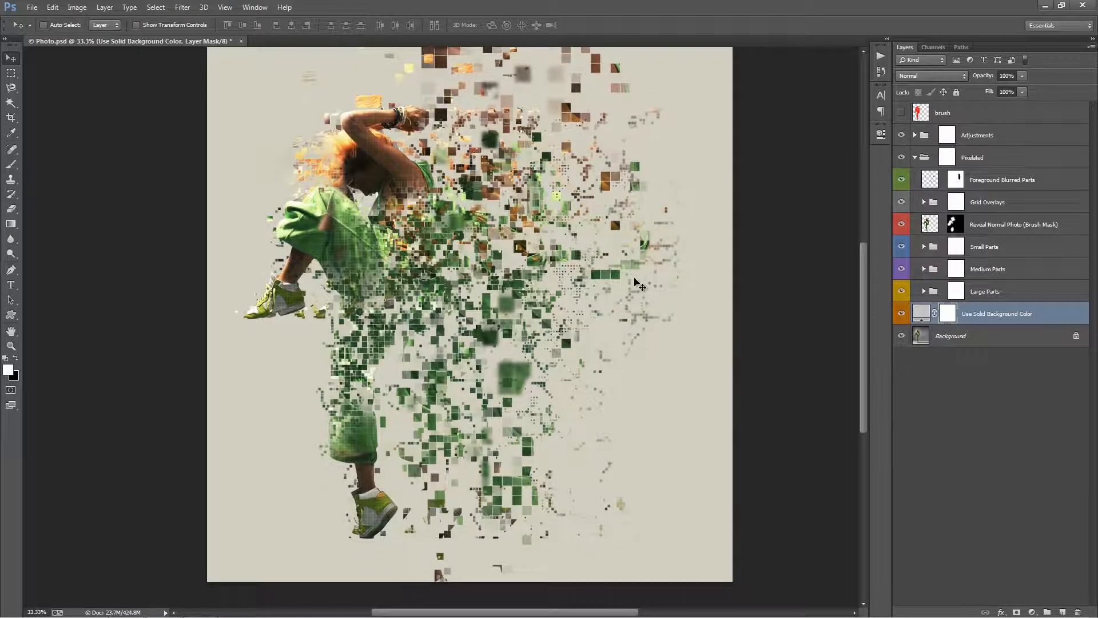
key("b")
key("x")
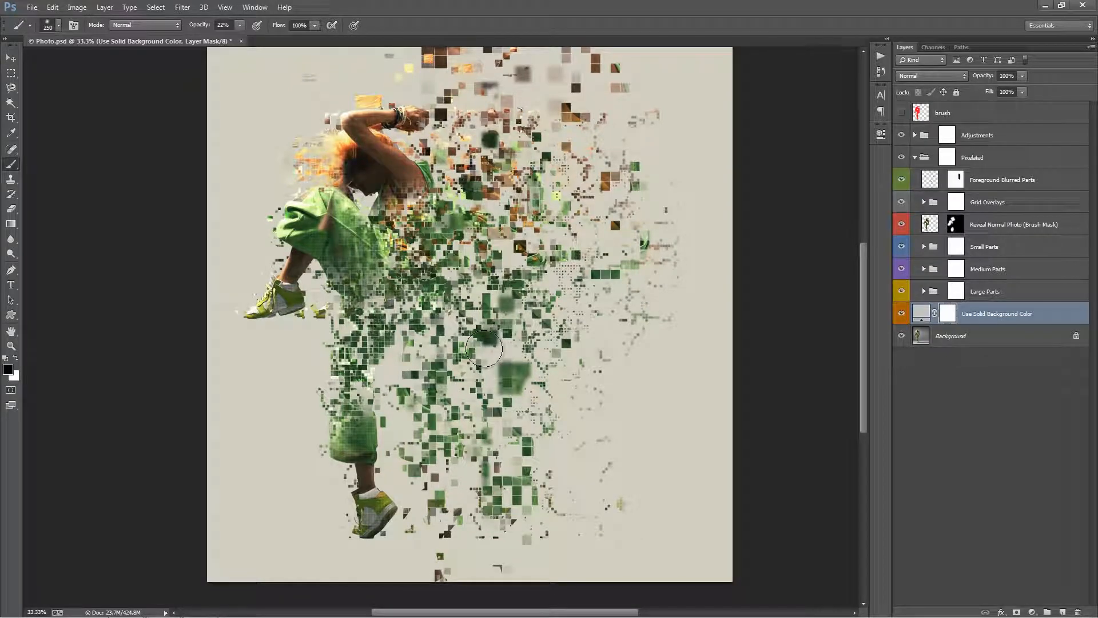
key("bracketright")
key("bracketright")
key("bracketright")
key("bracketright")
key("bracketright")
key("bracketright")
key("bracketright")
key("bracketright")
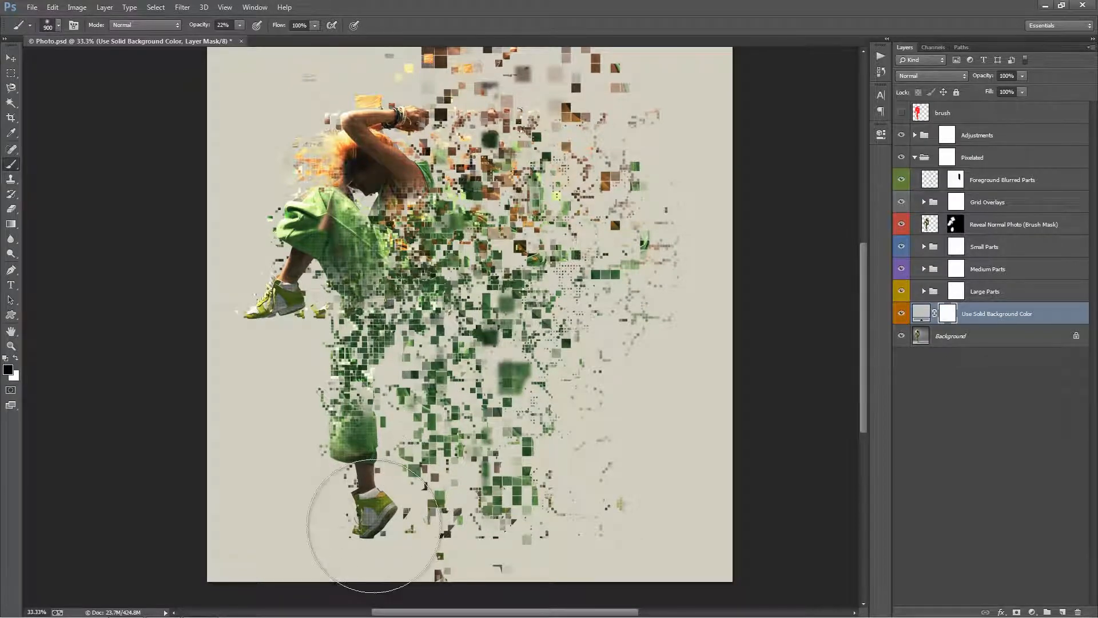
left_click(372, 527)
key("bracketright")
left_click(373, 528)
left_click(417, 521)
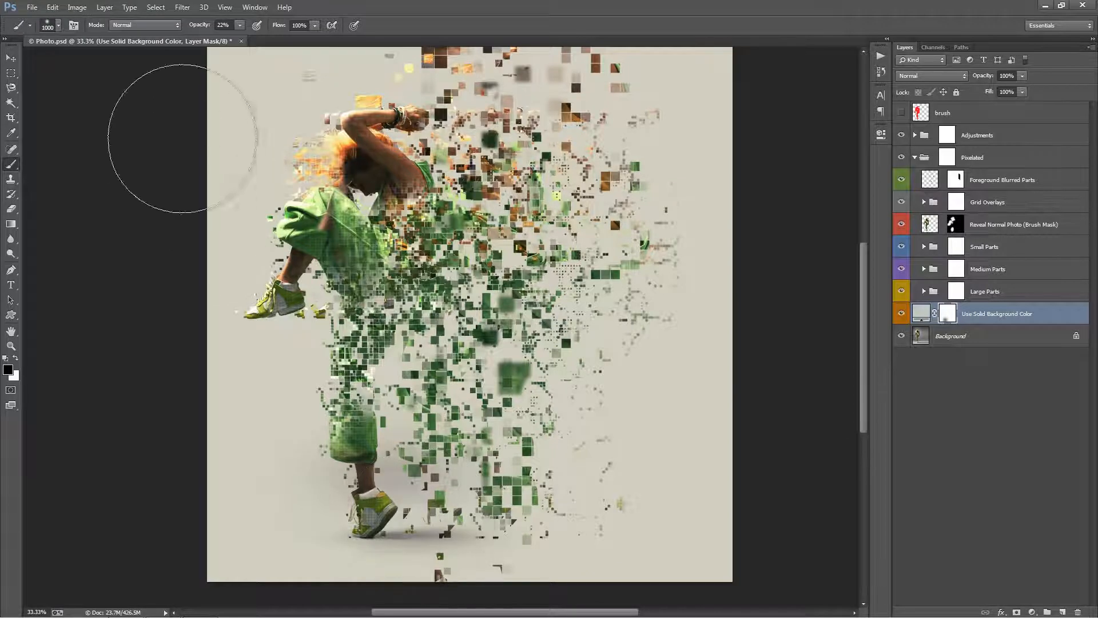
Set the brush opacity to 90% and paint black on the background mask to reveal the original floor across the lower photo.
key("9")
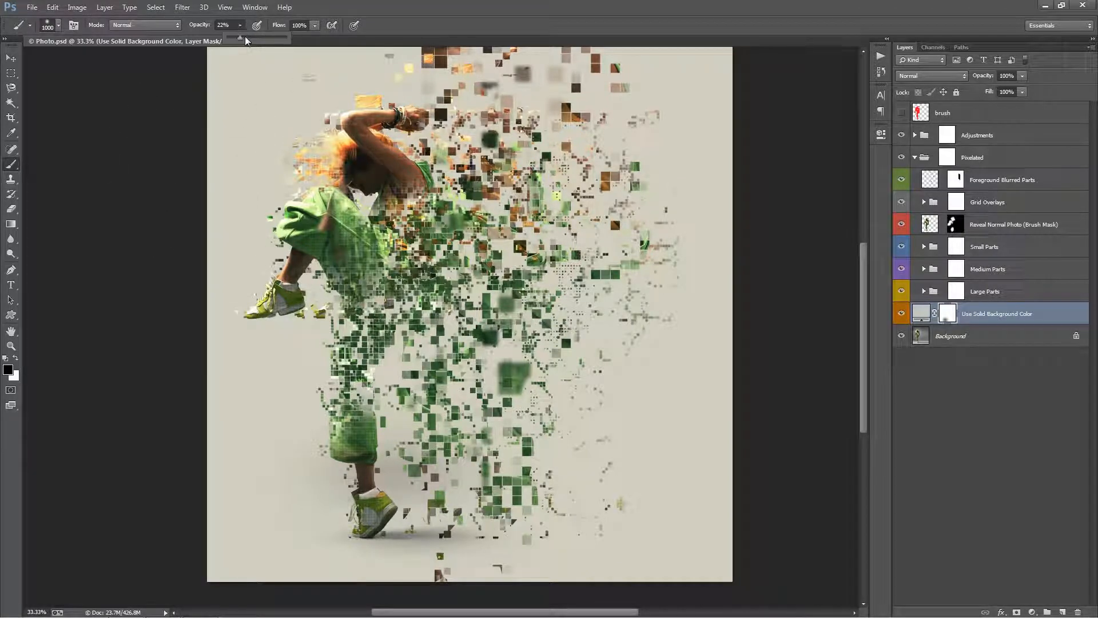
left_click(308, 492)
mouse_move(434, 515)
left_mouse_down()
mouse_move(390, 512)
mouse_move(572, 530)
left_mouse_up()
mouse_move(693, 533)
left_mouse_down()
mouse_move(319, 534)
mouse_move(171, 503)
mouse_move(213, 466)
mouse_move(742, 461)
mouse_move(91, 439)
left_mouse_up()
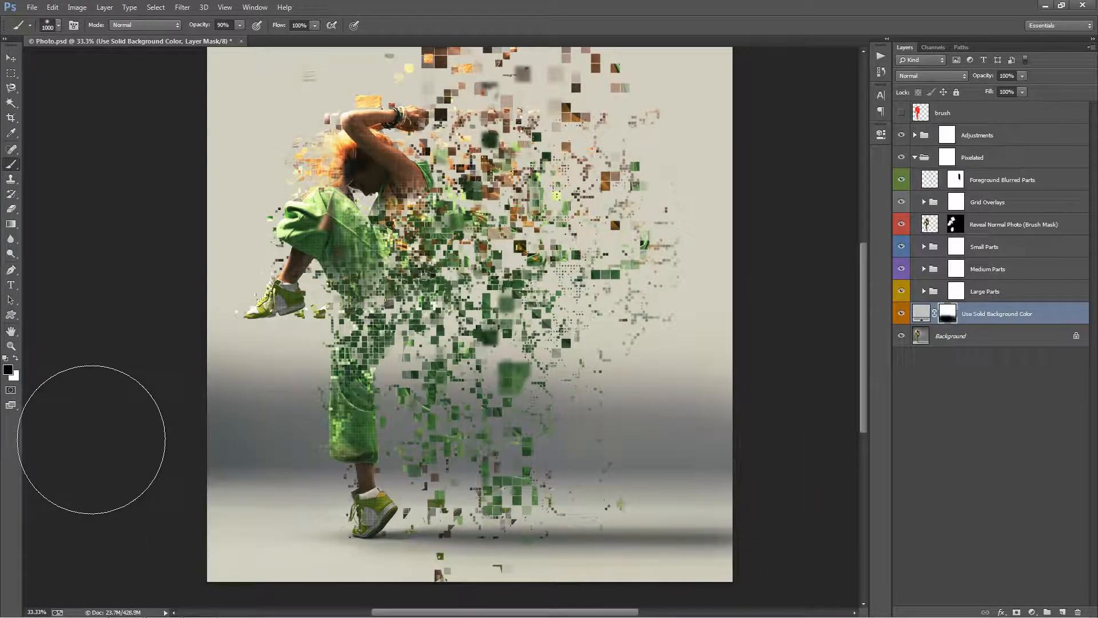
Undo the 90% opacity floor strokes on the solid background layer's mask.
key("ctrl+alt+z")
key("ctrl+alt+z")
key("ctrl+alt+z")
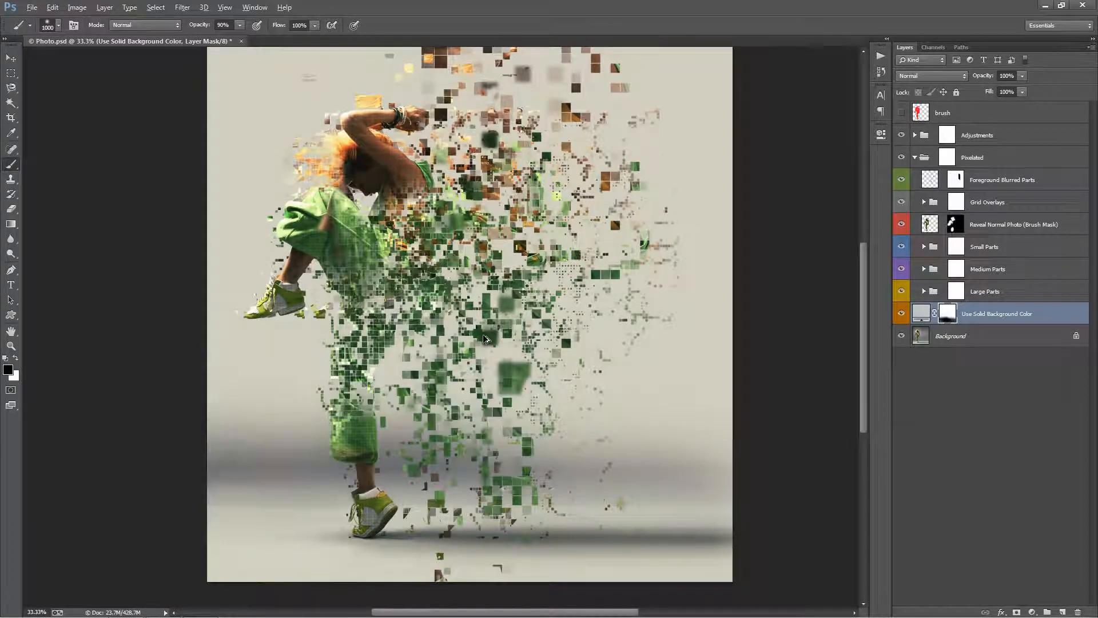
key("ctrl+alt+z")
key("ctrl+alt+z")
key("ctrl+alt+z")
key("ctrl+alt+z")
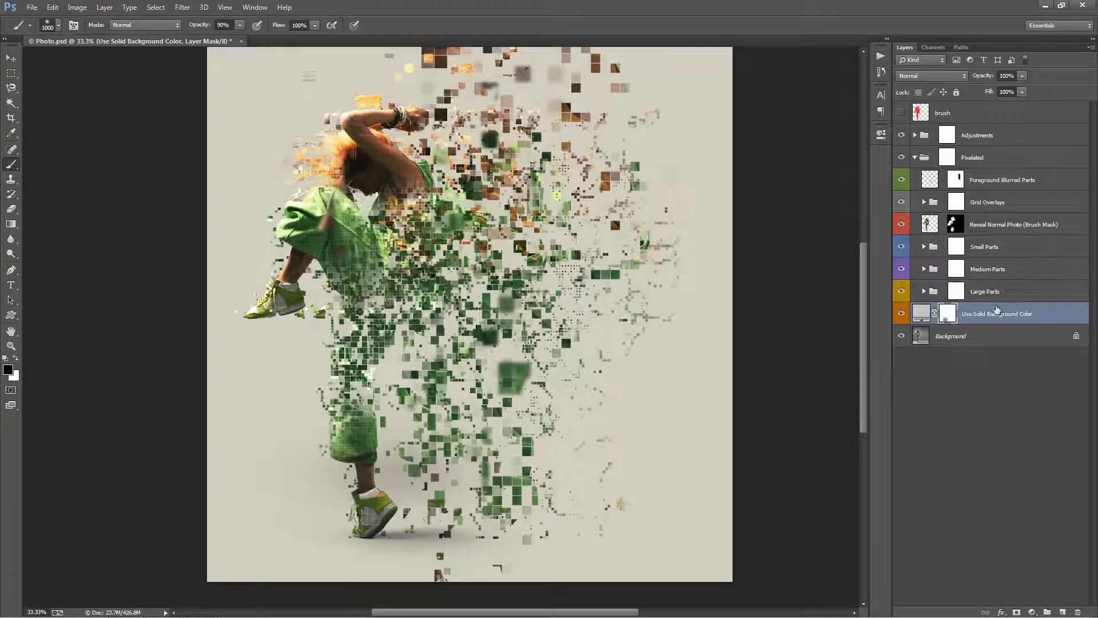
Apply a linear Black, White gradient upward from the photo's lower edge on the solid background layer's mask to reveal the original floor.
key("g")
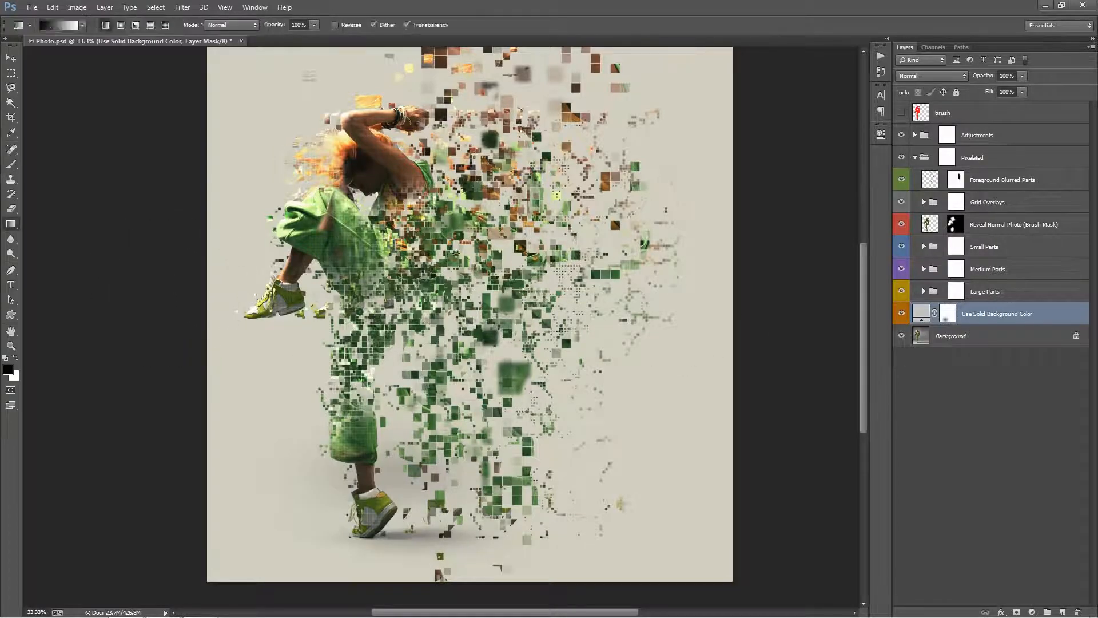
left_click(59, 25)
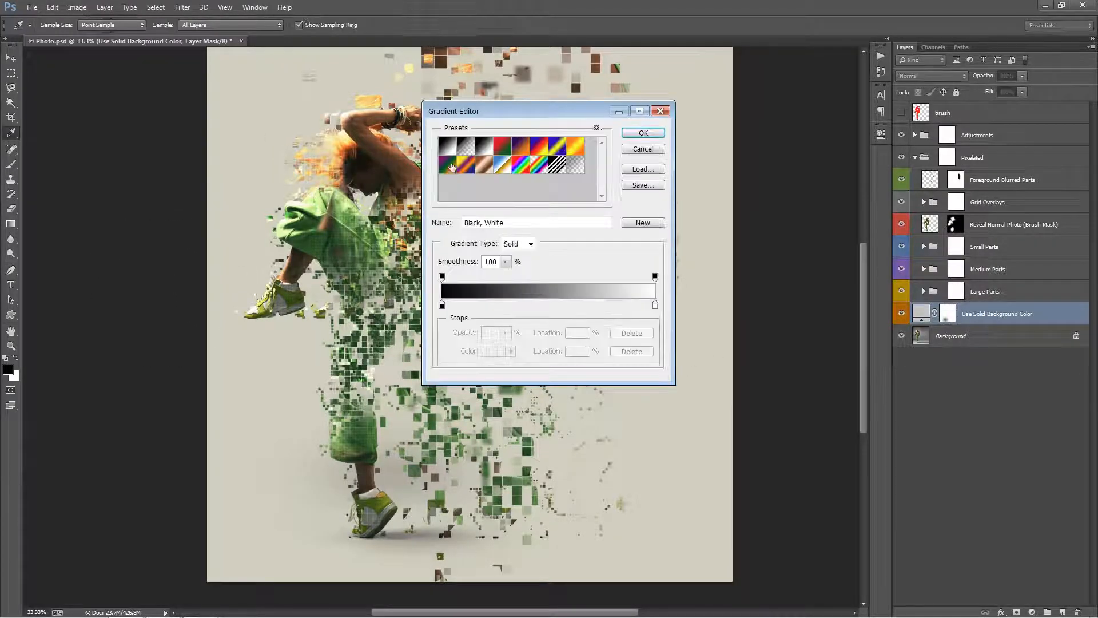
left_click(448, 146)
left_click(657, 133)
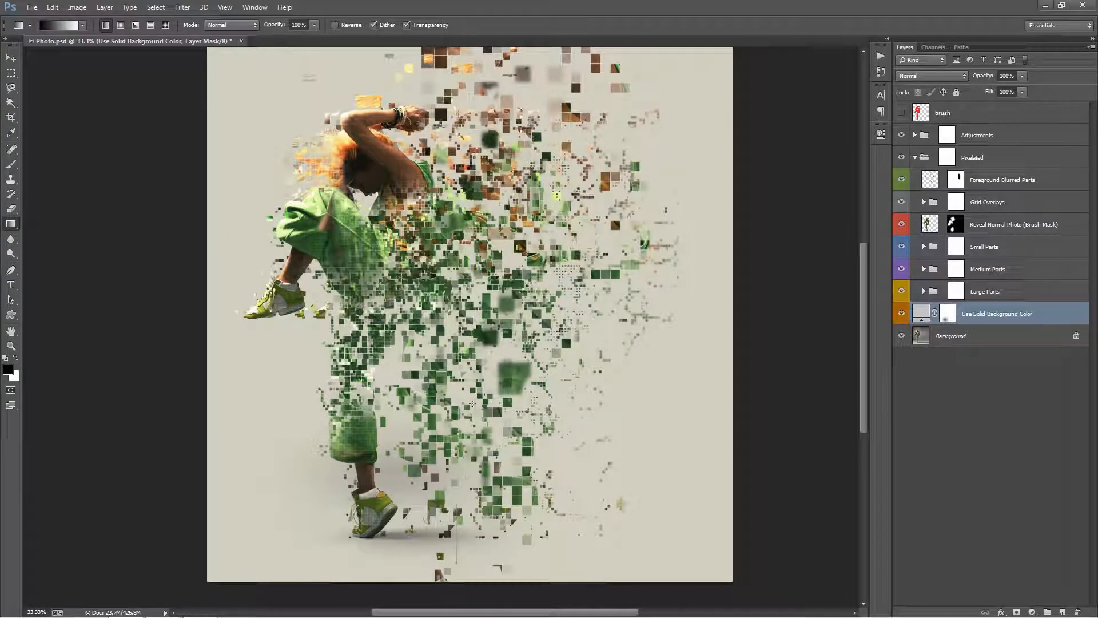
left_click_drag(476, 375, 477, 366)
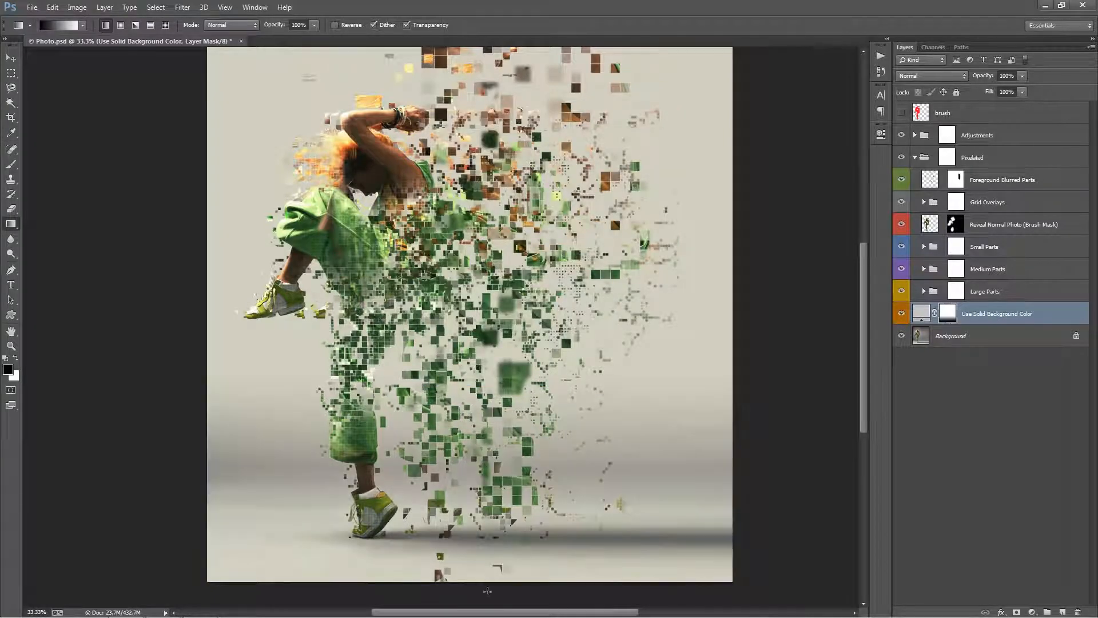
left_click_drag(487, 591, 497, 374)
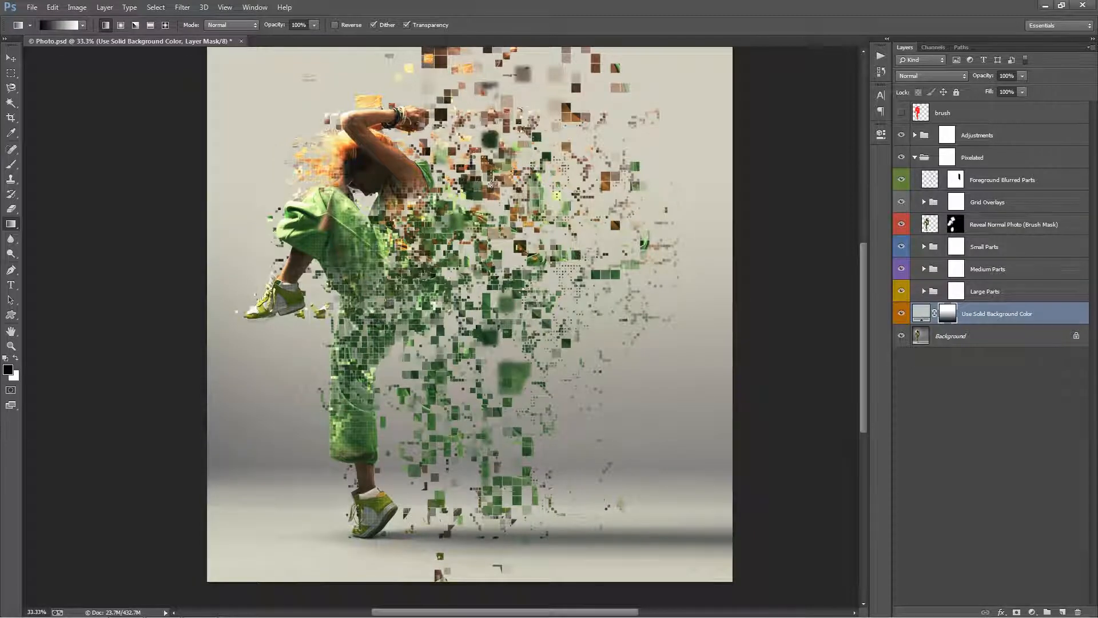
key("v")
scroll(644, 130, "up", 1)
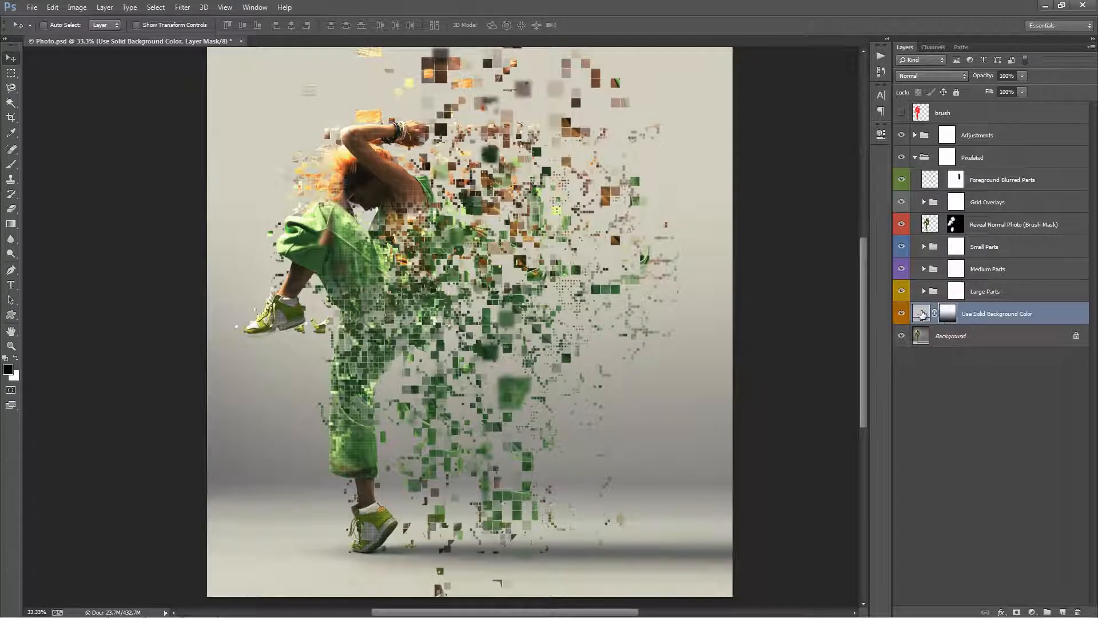
Try red and grey 515151 for the solid background layer, and set its color to dark grey 5b5b5b.
double_click(922, 314)
left_click_drag(901, 150, 906, 122)
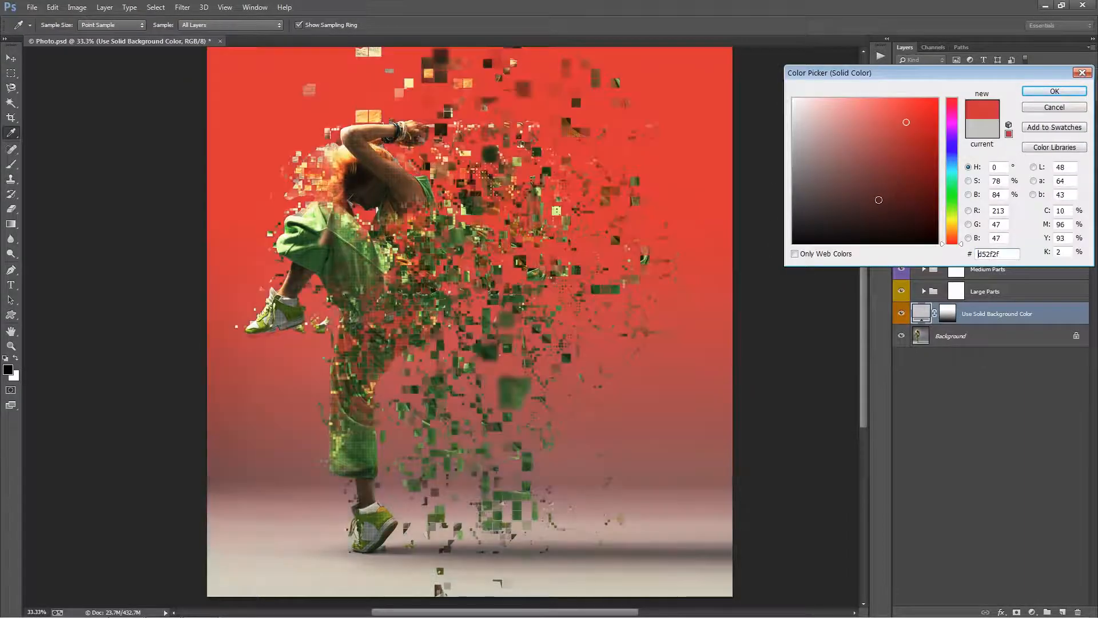
type("515151")
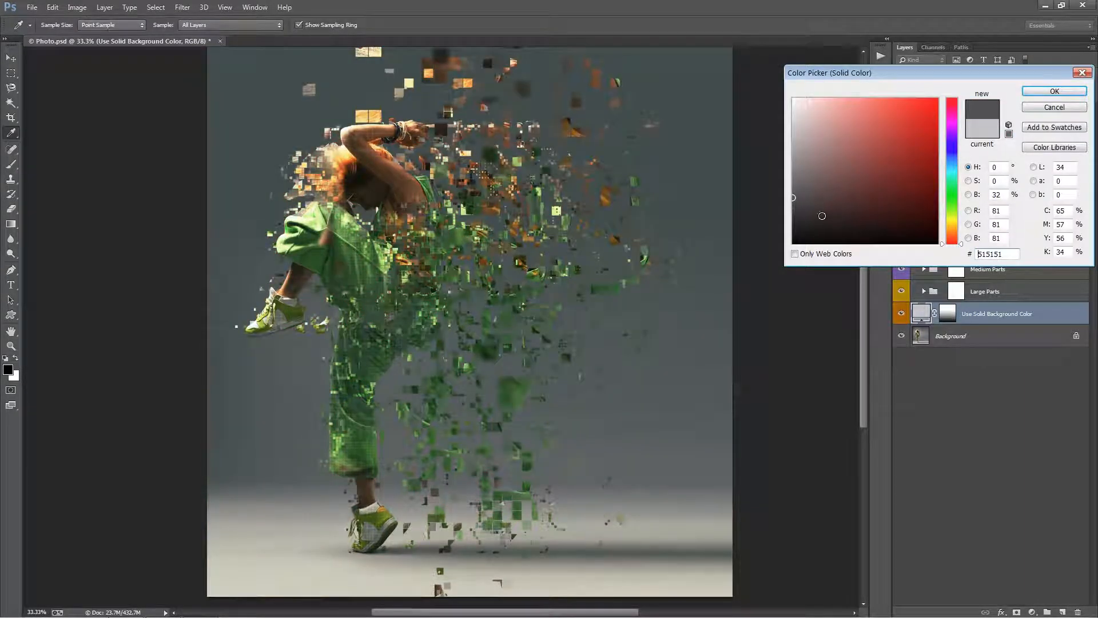
left_click_drag(822, 216, 761, 191)
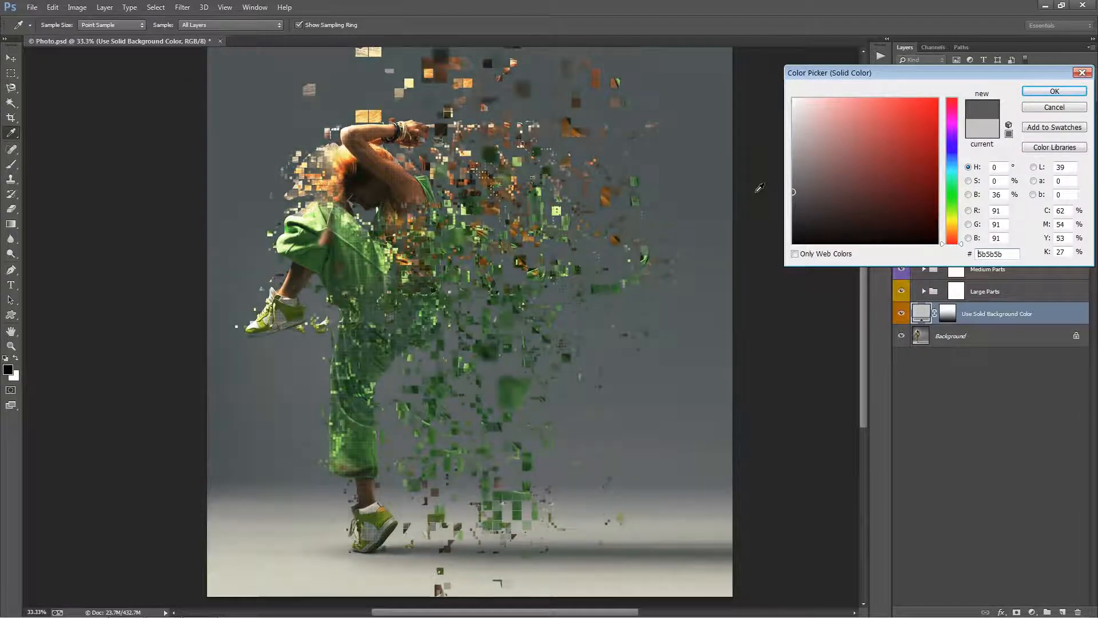
left_click(1055, 92)
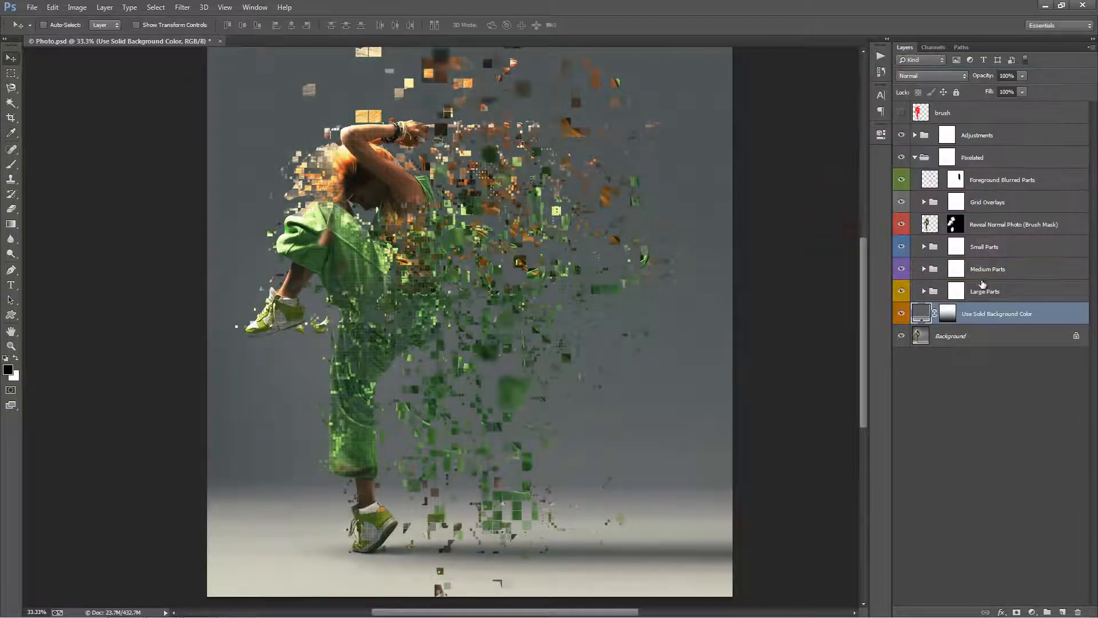
Paint white on the solid background layer's mask over the standing leg's thigh with a 250-pixel brush at 90% opacity.
left_click(948, 313)
key("b")
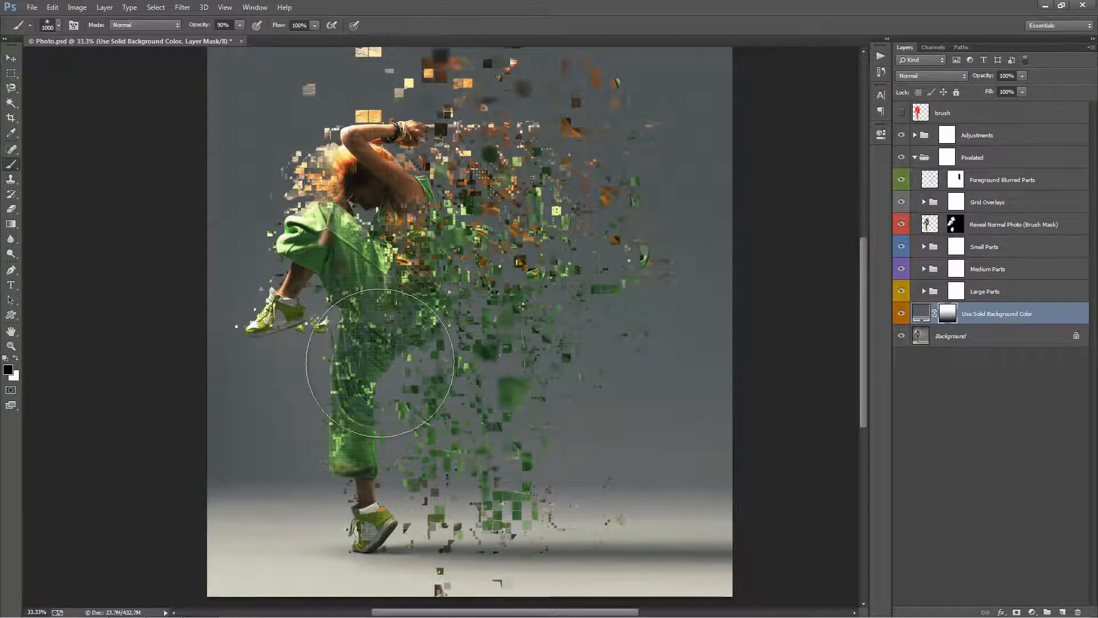
key("x")
left_click(364, 379)
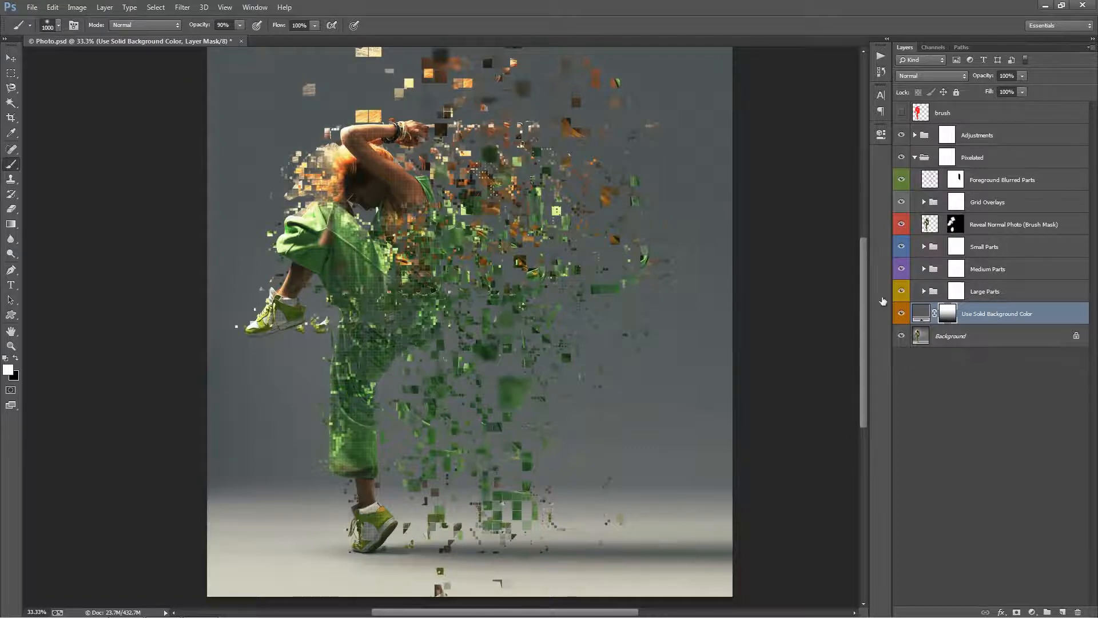
key("bracketleft")
key("bracketleft")
key("bracketleft")
key("bracketleft")
key("bracketleft")
key("bracketleft")
key("bracketleft")
key("bracketleft")
mouse_move(359, 359)
left_mouse_down()
mouse_move(410, 290)
mouse_move(390, 332)
mouse_move(400, 312)
mouse_move(354, 273)
mouse_move(417, 297)
mouse_move(359, 354)
mouse_move(352, 391)
mouse_move(418, 289)
left_mouse_up()
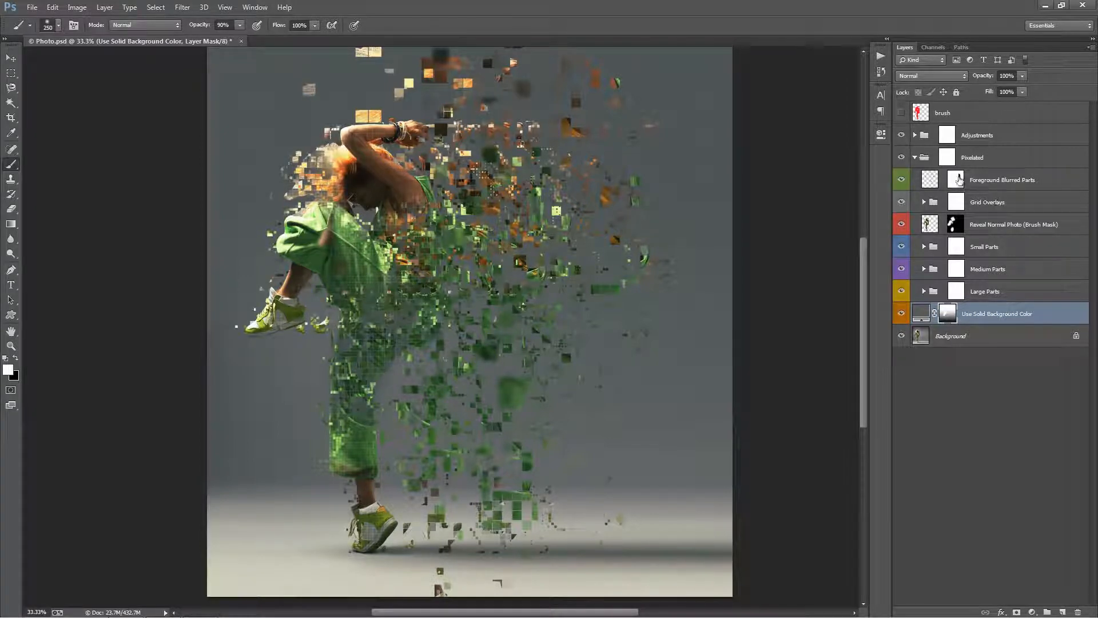
Paint black on the Reveal Normal Photo mask over the dancer's thigh and back to bring in the pixelated parts.
left_click(957, 225)
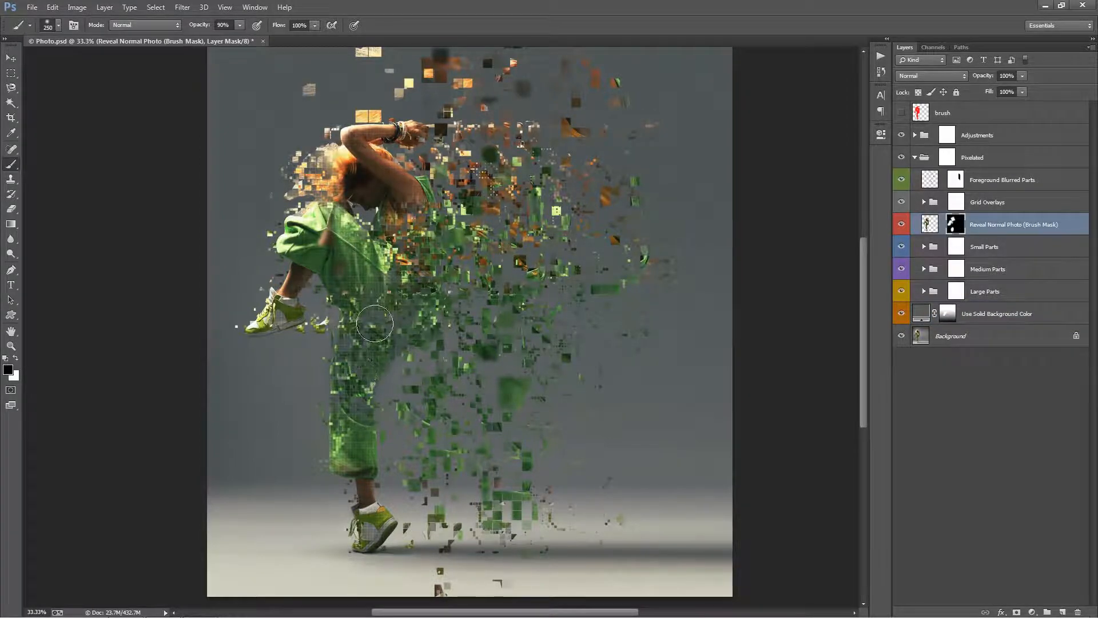
key("x")
mouse_move(354, 383)
left_mouse_down()
mouse_move(372, 352)
mouse_move(379, 279)
mouse_move(404, 297)
mouse_move(354, 396)
mouse_move(424, 275)
mouse_move(411, 285)
mouse_move(426, 219)
mouse_move(420, 191)
mouse_move(389, 300)
left_mouse_up()
key("v")
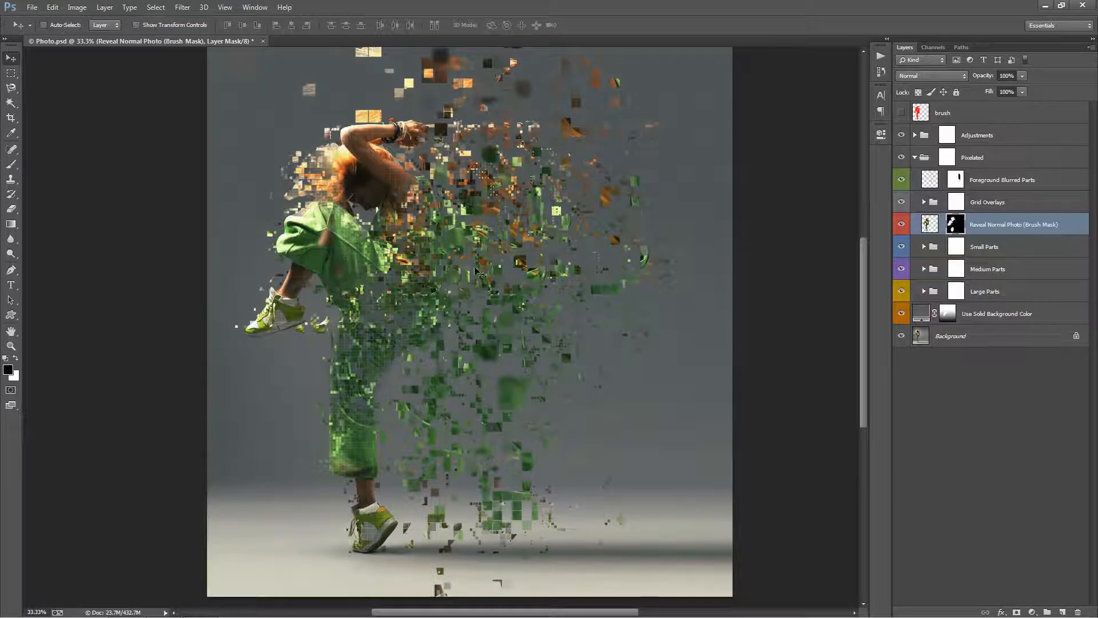
left_click_drag(509, 251, 507, 265)
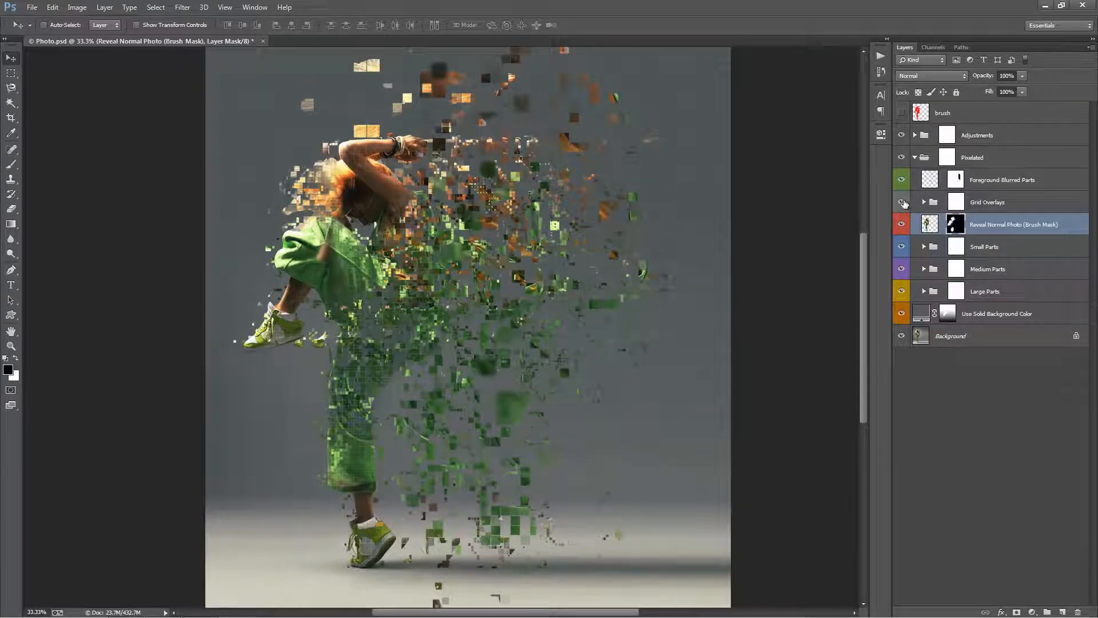
Hide the Grid Overlays group and paint black on the solid background layer's mask over the lower standing leg.
left_click(902, 201)
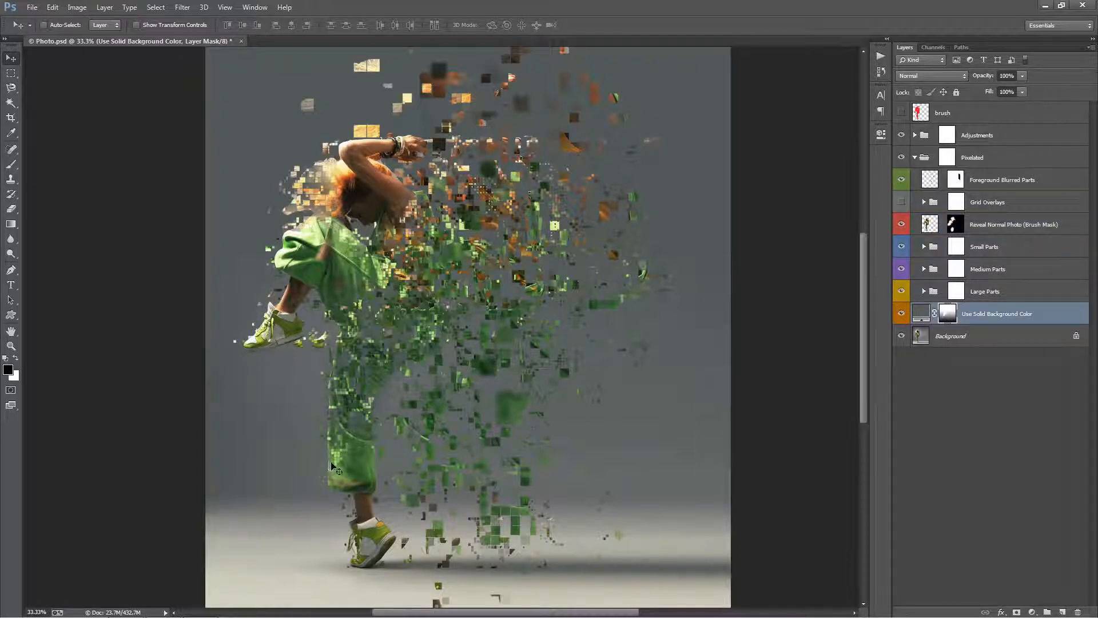
key("b")
key("x")
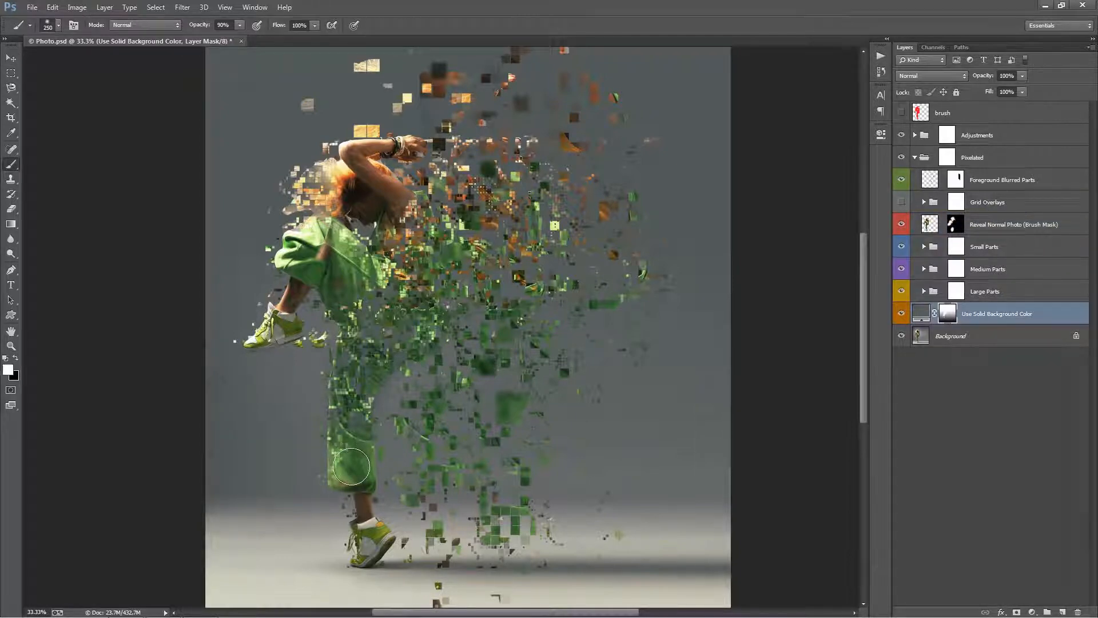
key("x")
left_click(351, 466)
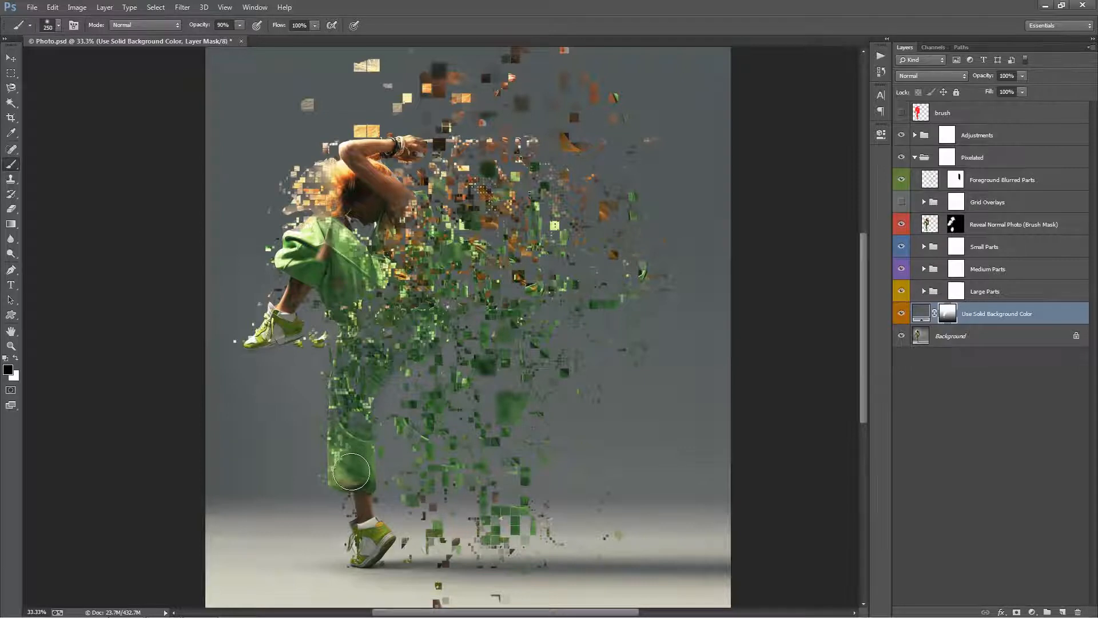
Repaint the Reveal Normal Photo mask to pixelate the lower standing leg and raised foot and restore the dancer's upper back.
left_click(950, 229)
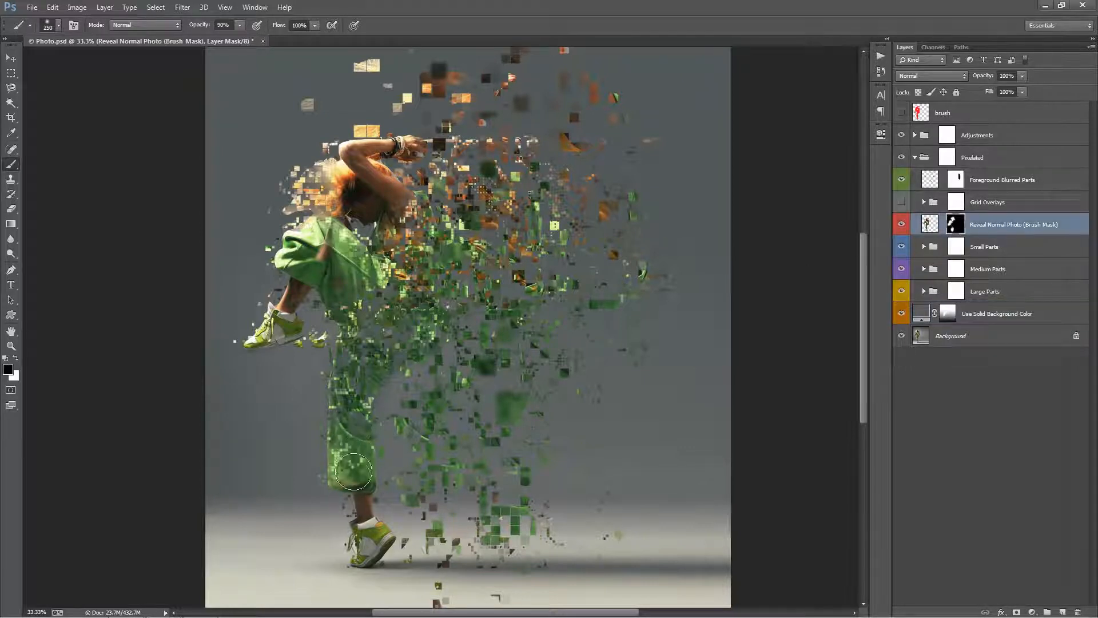
mouse_move(354, 472)
left_mouse_down()
mouse_move(356, 442)
mouse_move(357, 476)
mouse_move(355, 359)
mouse_move(335, 330)
mouse_move(298, 319)
mouse_move(251, 340)
mouse_move(338, 320)
mouse_move(348, 289)
mouse_move(362, 332)
mouse_move(384, 313)
mouse_move(383, 269)
mouse_move(378, 307)
mouse_move(419, 213)
mouse_move(402, 182)
mouse_move(410, 215)
mouse_move(422, 205)
mouse_move(435, 221)
mouse_move(419, 269)
mouse_move(364, 257)
left_mouse_up()
key("x")
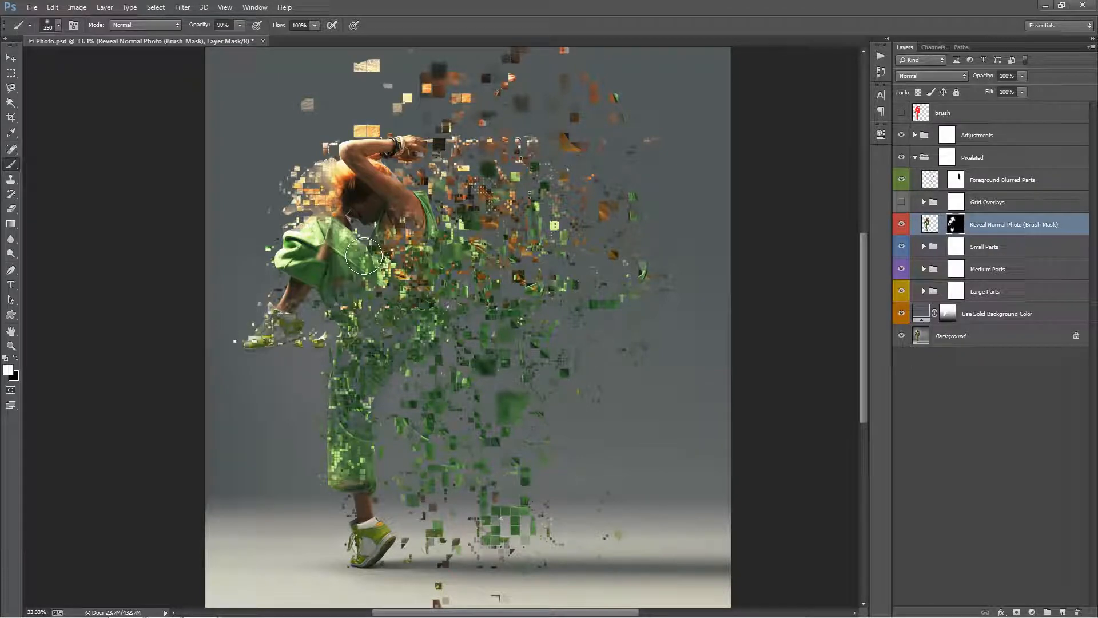
key("v")
mouse_move(561, 264)
left_mouse_down()
mouse_move(558, 286)
mouse_move(554, 264)
left_mouse_up()
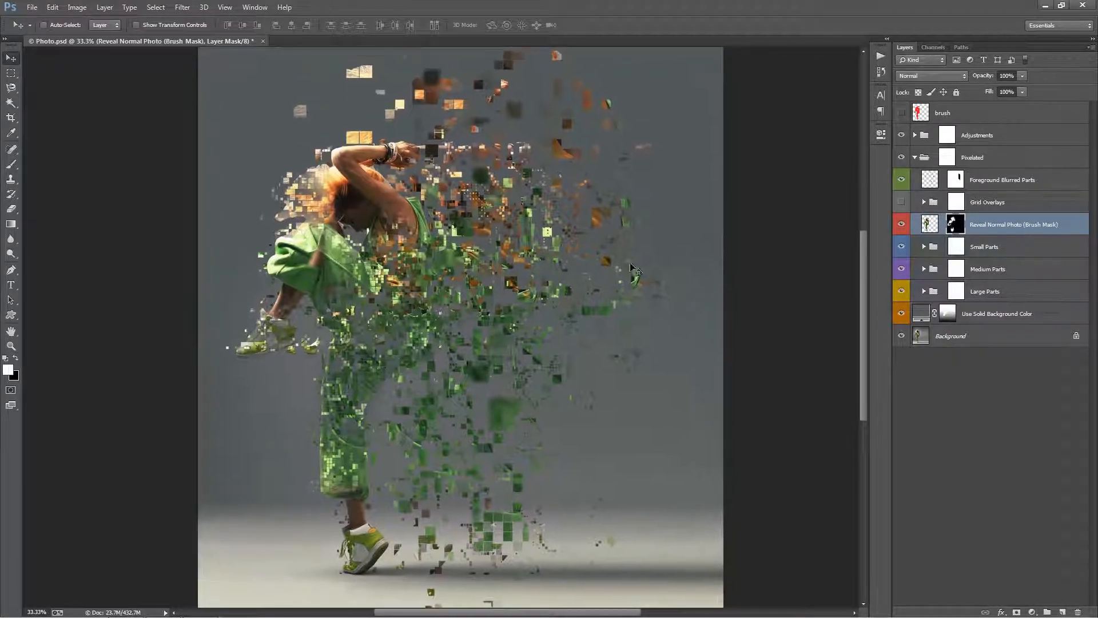
Expand the Adjustments group and select its Overall Brightness layer.
left_click(979, 187)
left_click(941, 143)
left_click(915, 135)
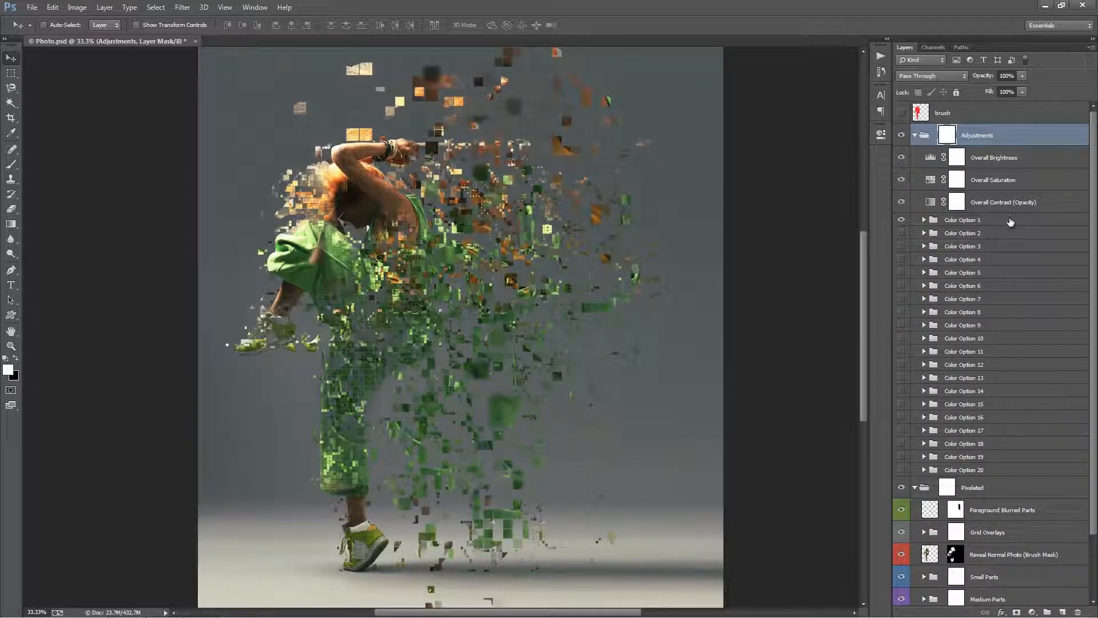
left_click(1009, 221)
left_click(1006, 160)
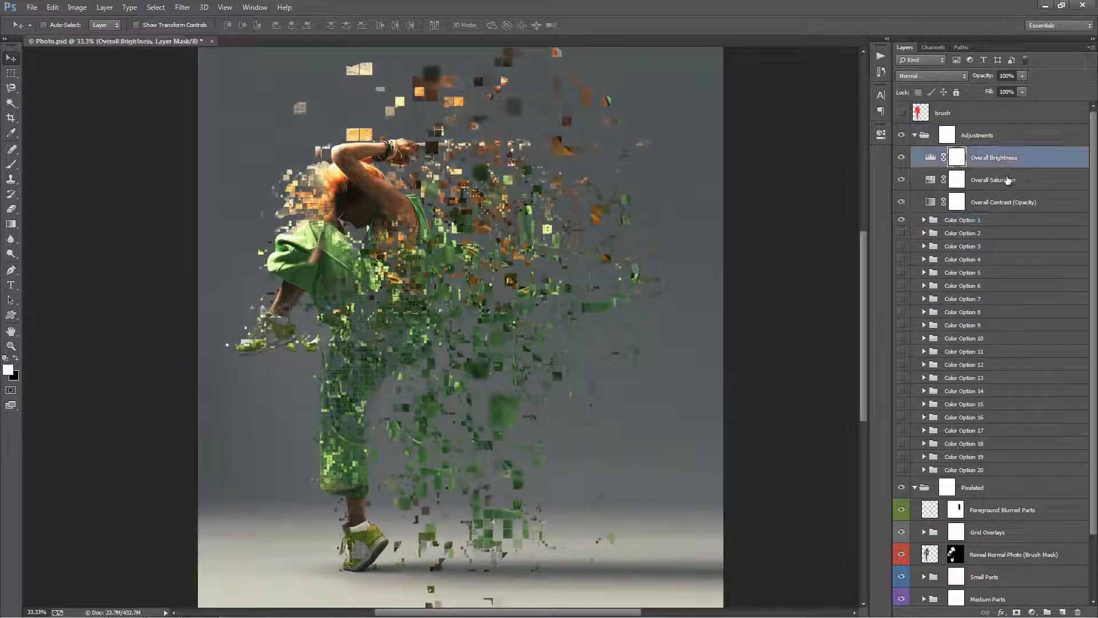
Try shifting the black and white input levels of the Overall Brightness adjustment.
double_click(932, 158)
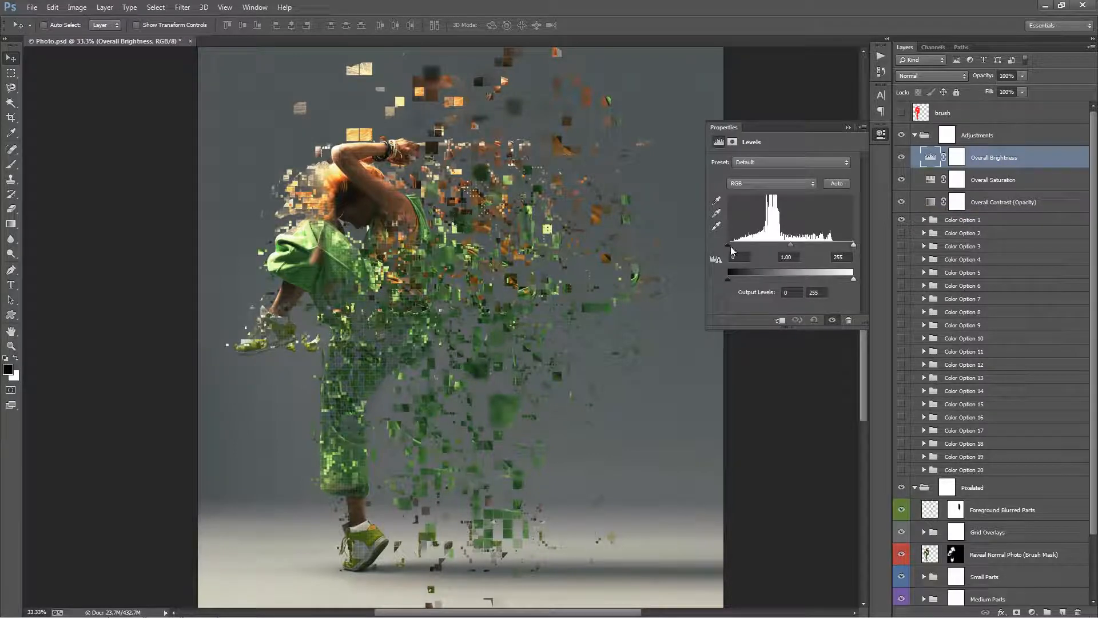
mouse_move(729, 246)
left_mouse_down()
mouse_move(740, 247)
mouse_move(727, 247)
left_mouse_up()
mouse_move(852, 246)
left_mouse_down()
mouse_move(839, 247)
mouse_move(854, 246)
left_mouse_up()
left_click(849, 127)
Try different saturation amounts on the Overall Saturation adjustment.
left_click(932, 183)
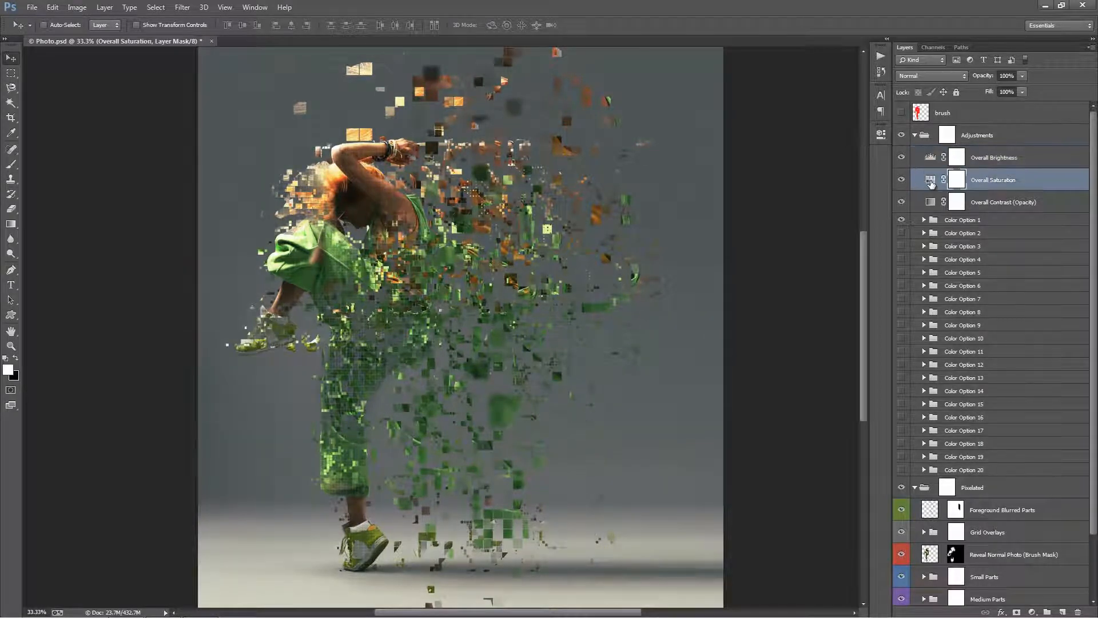
double_click(931, 181)
left_click_drag(803, 233, 783, 232)
left_click(848, 127)
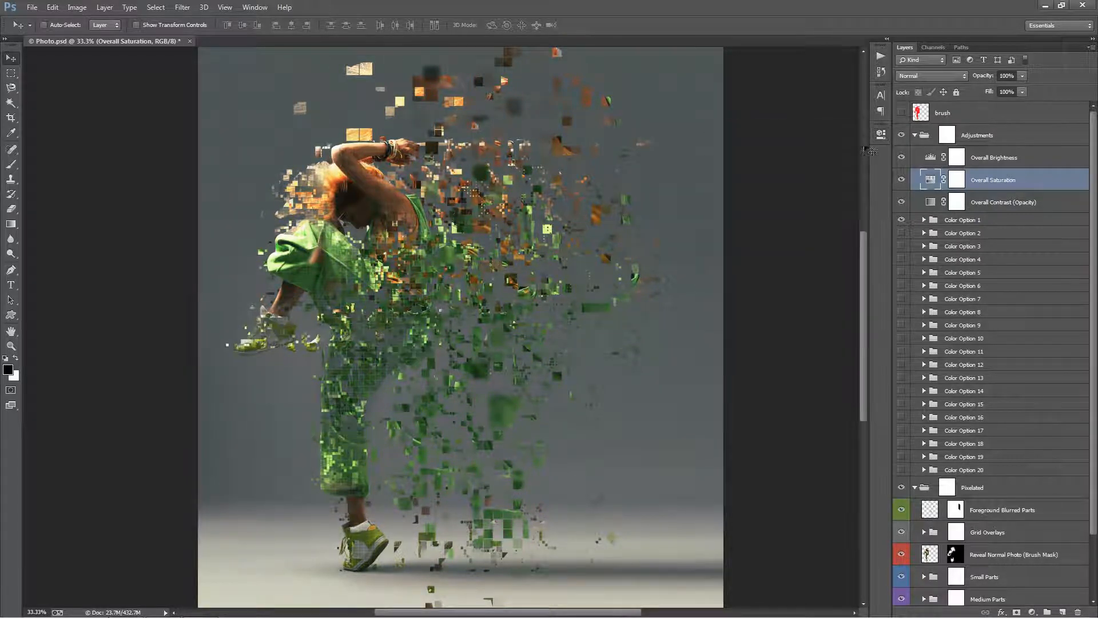
Try a different opacity for the Overall Contrast layer and return it to 0%.
left_click(1007, 202)
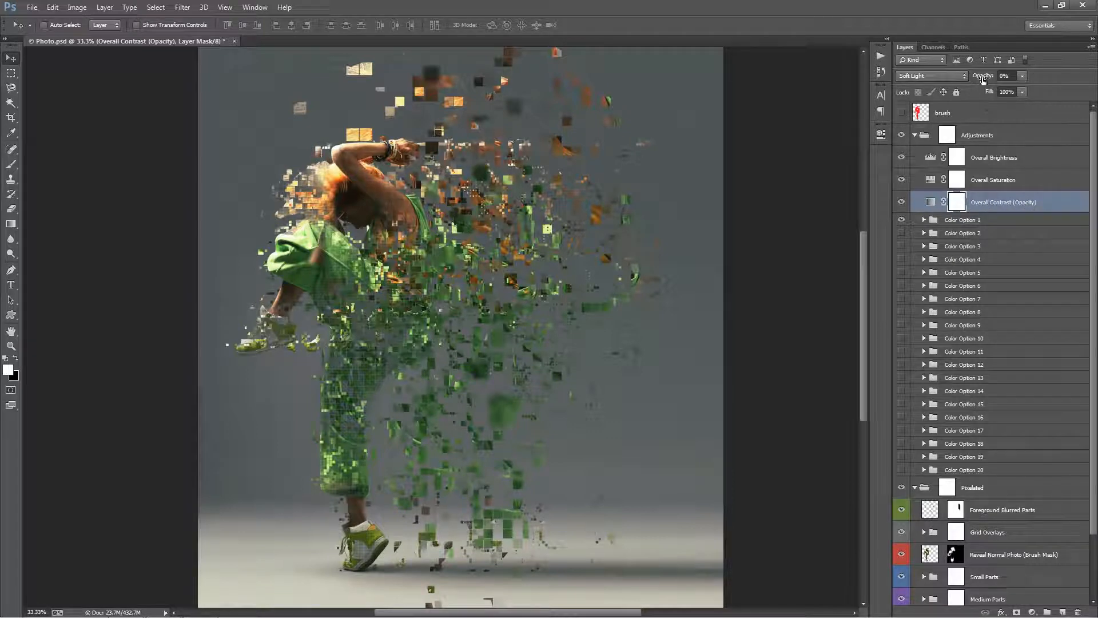
mouse_move(983, 80)
left_mouse_down()
mouse_move(1009, 82)
mouse_move(941, 85)
mouse_move(981, 86)
left_mouse_up()
left_click_drag(816, 91, 805, 95)
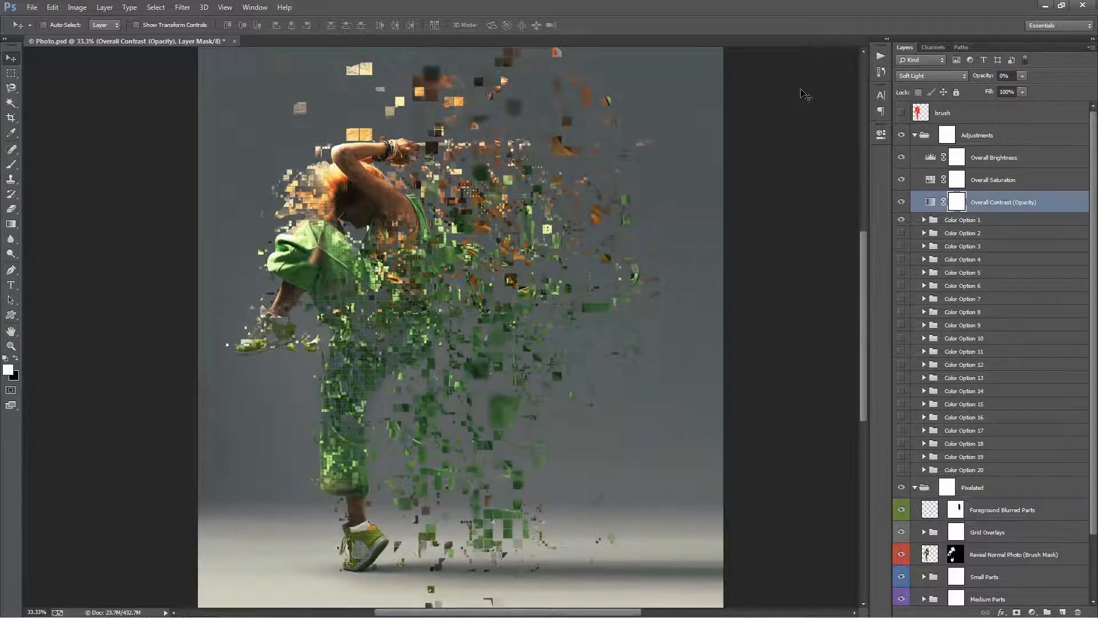
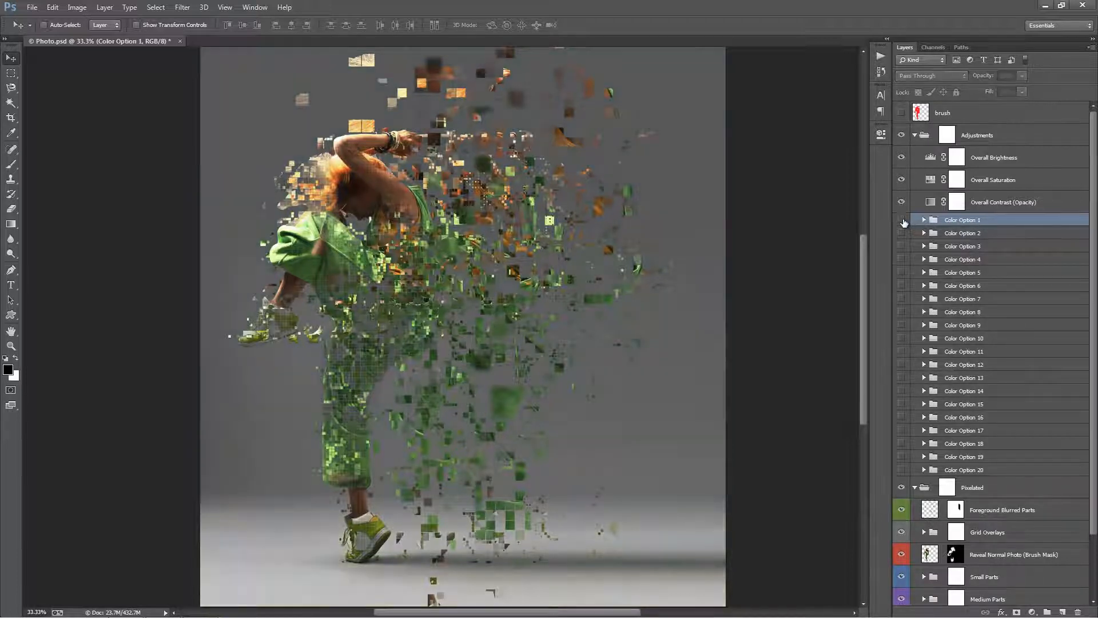
Preview several of the color option groups from Color Option 1 to Color Option 6 one at a time, hiding each again.
left_click(902, 221)
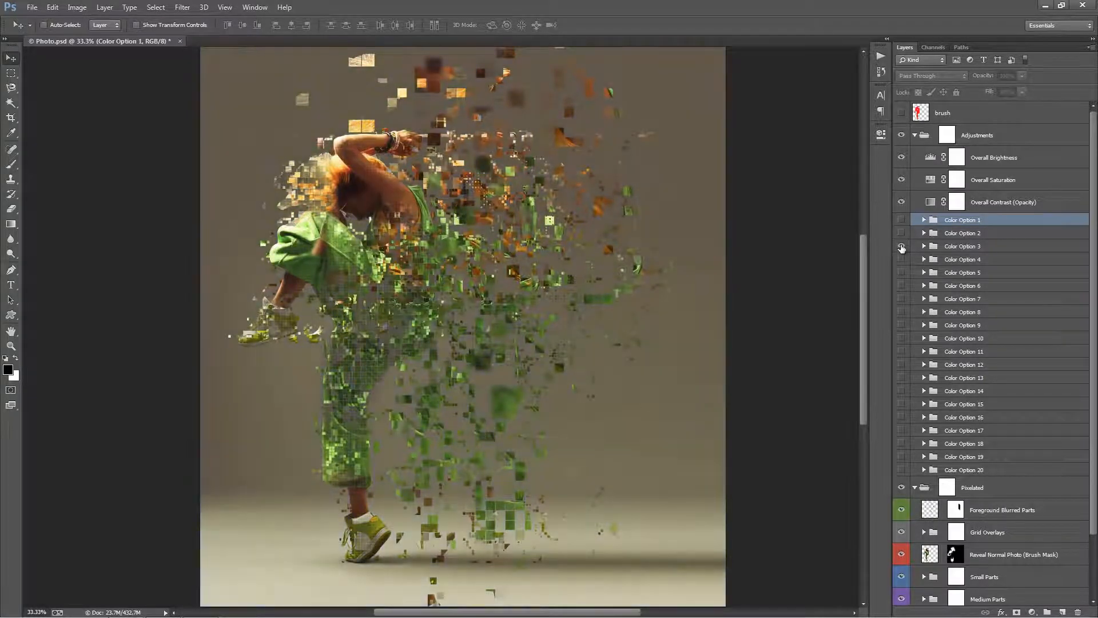
left_click(902, 259)
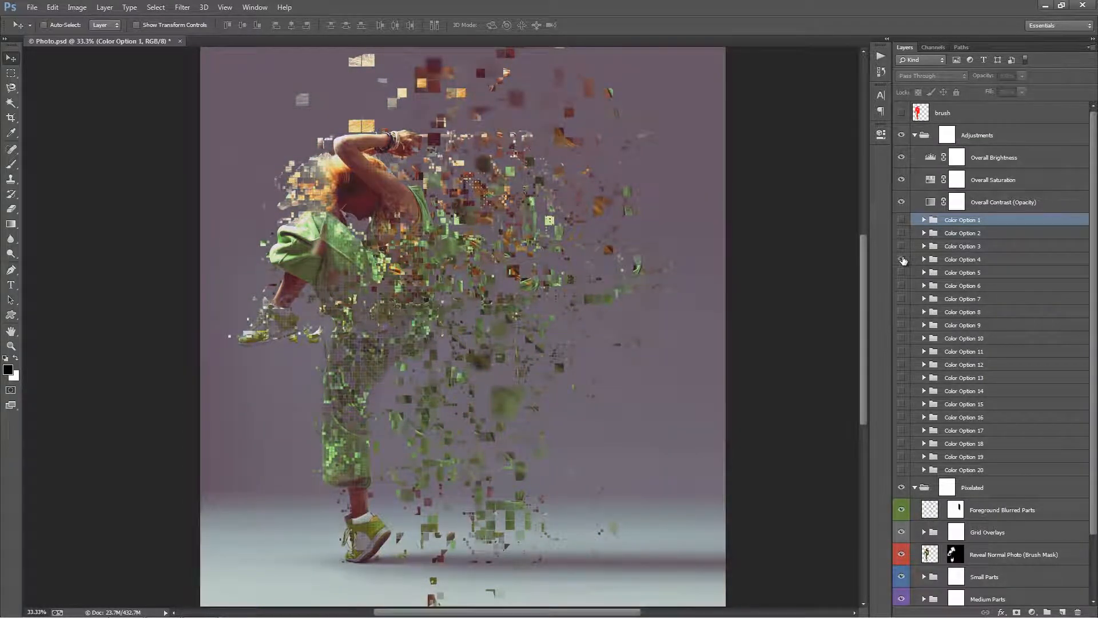
left_click(902, 259)
left_click(903, 273)
left_click(903, 273)
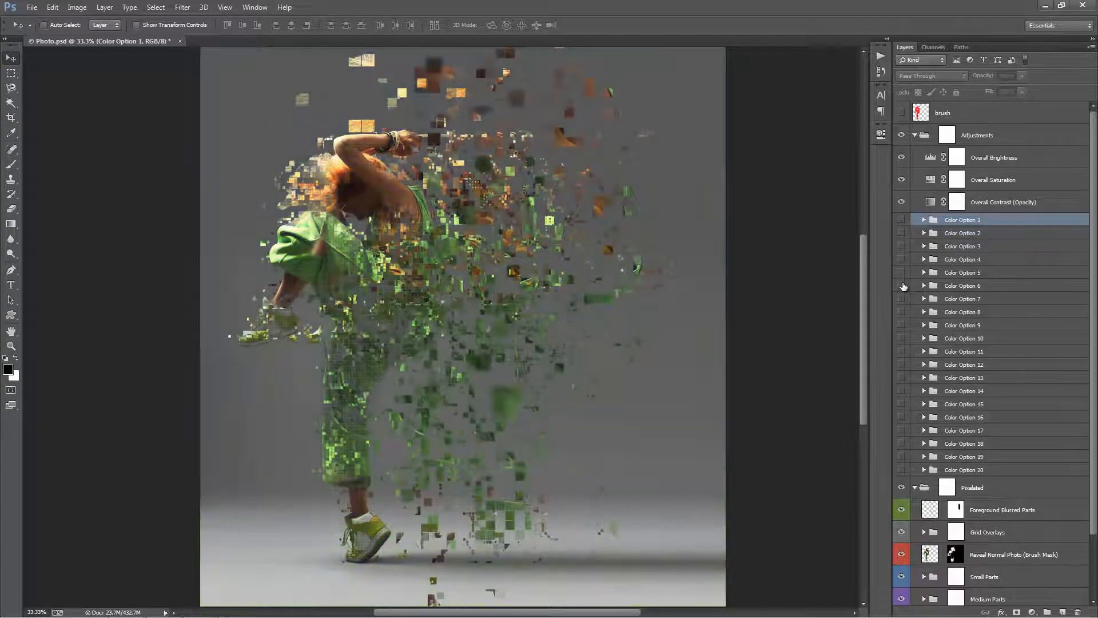
left_click(902, 286)
left_click(903, 286)
Preview Color Options 18, 17, 15, 14, 13 and 12 in turn, hiding each again.
left_click(902, 443)
left_click(902, 430)
left_click(902, 431)
left_click(902, 404)
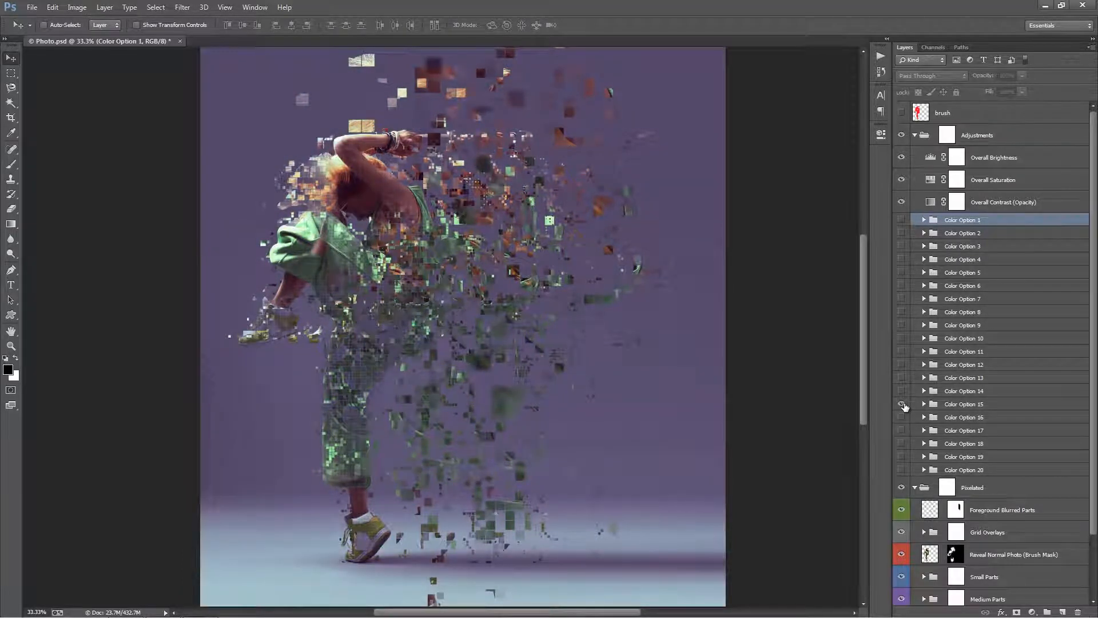
left_click(902, 390)
left_click(902, 390)
left_click(902, 378)
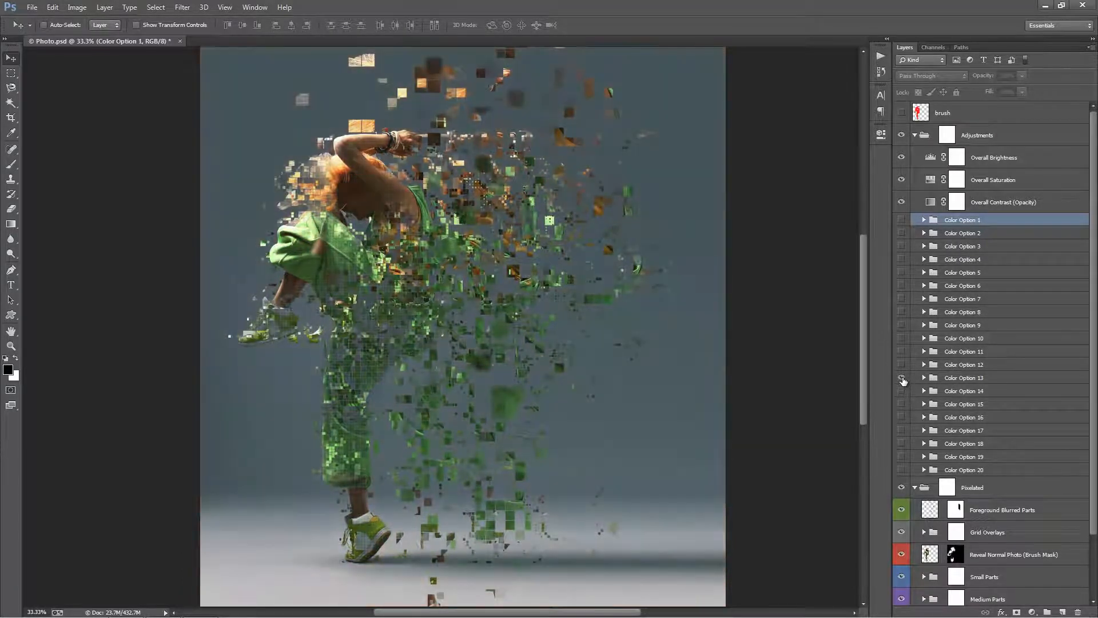
left_click(902, 378)
left_click(902, 364)
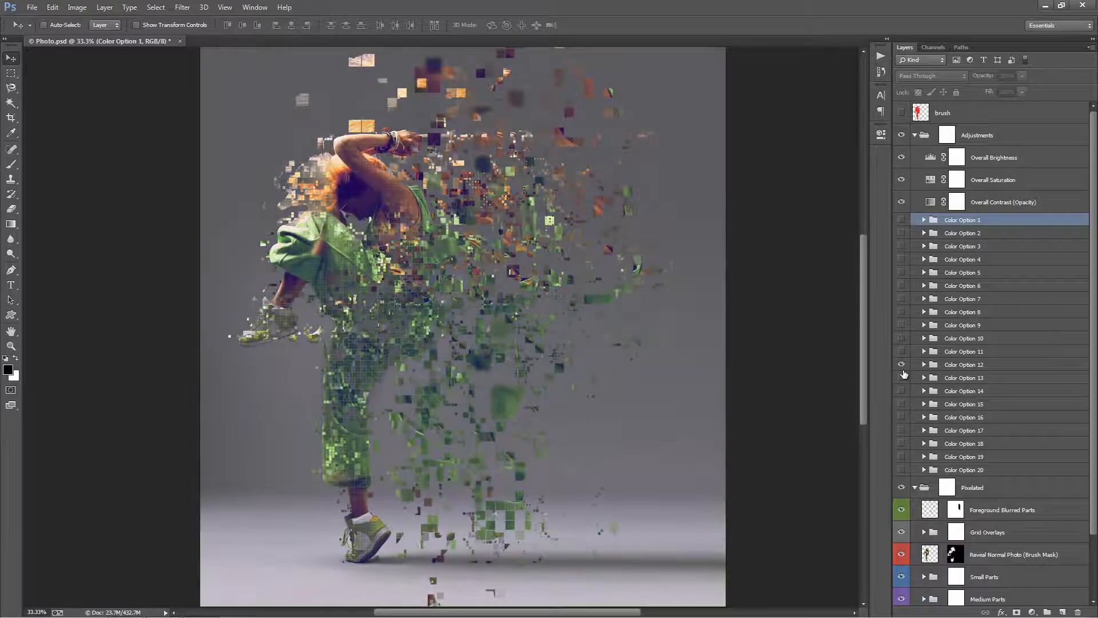
left_click(903, 365)
Compare Color Options 1 and 2 alone and combined, leaving only Color Option 2 visible.
left_click(902, 221)
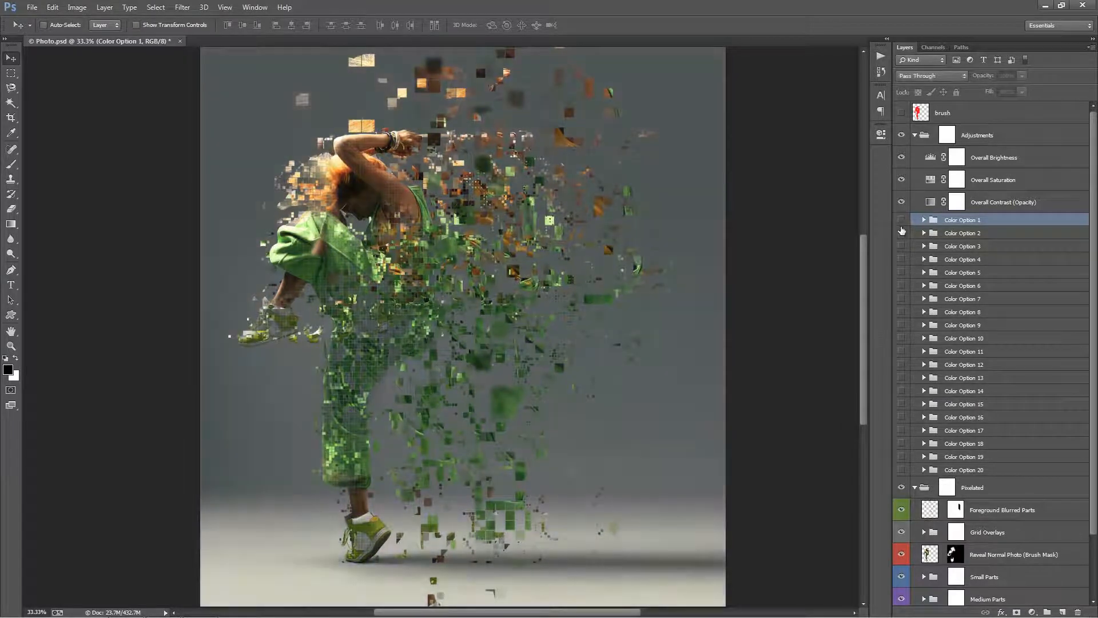
left_click(902, 232)
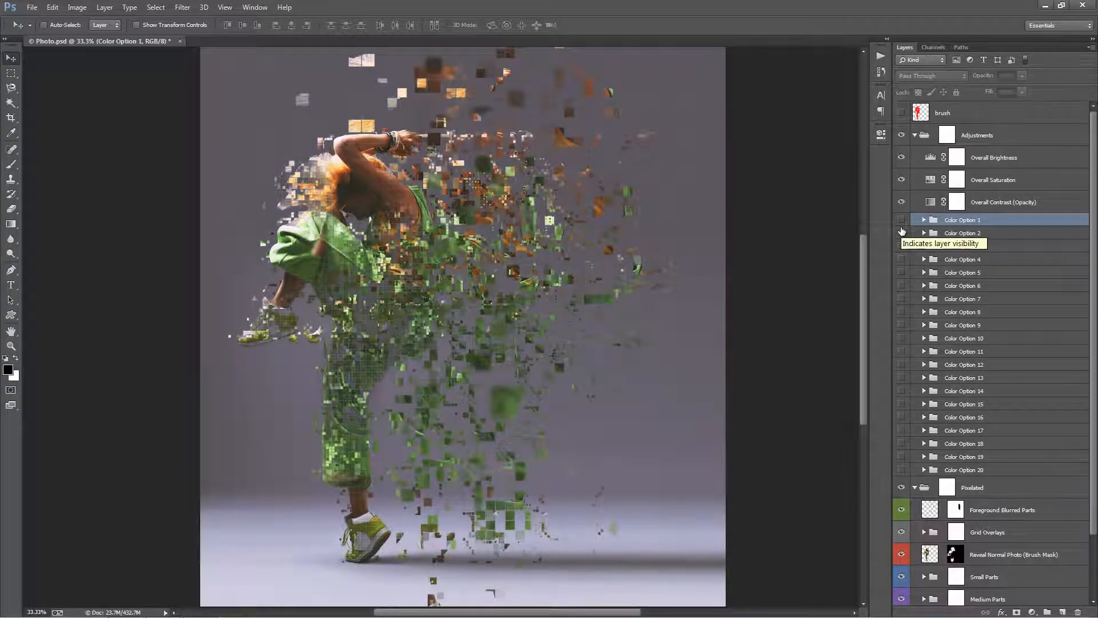
left_click(902, 232)
left_click(902, 219)
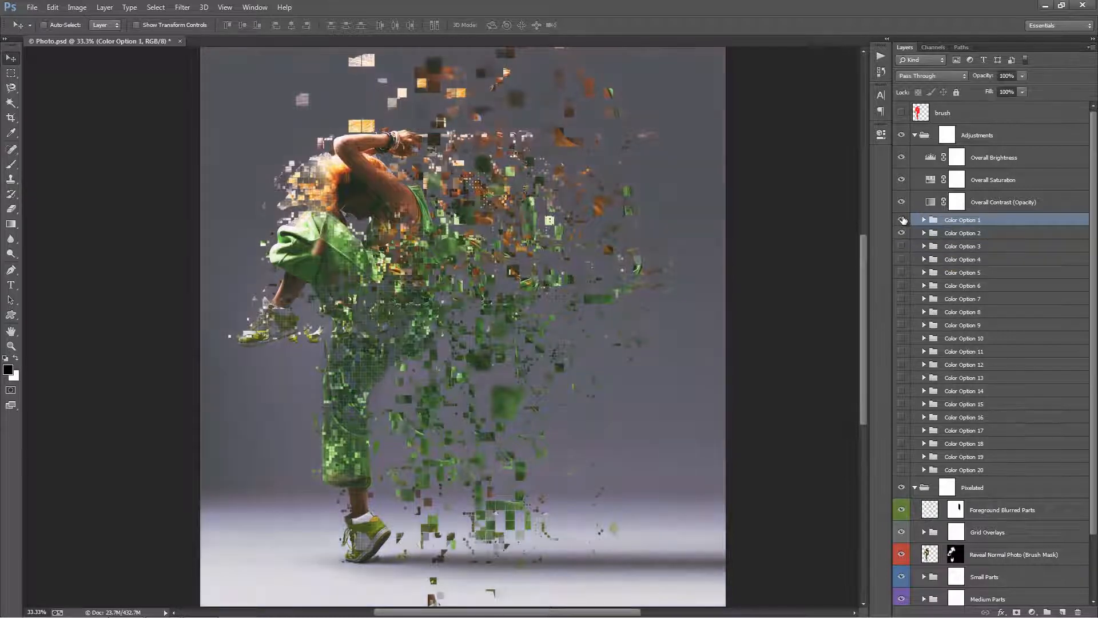
left_click(903, 220)
Try Color Options 3 and 4 combined with Color Option 2, keeping Color Option 4 visible.
left_click(903, 246)
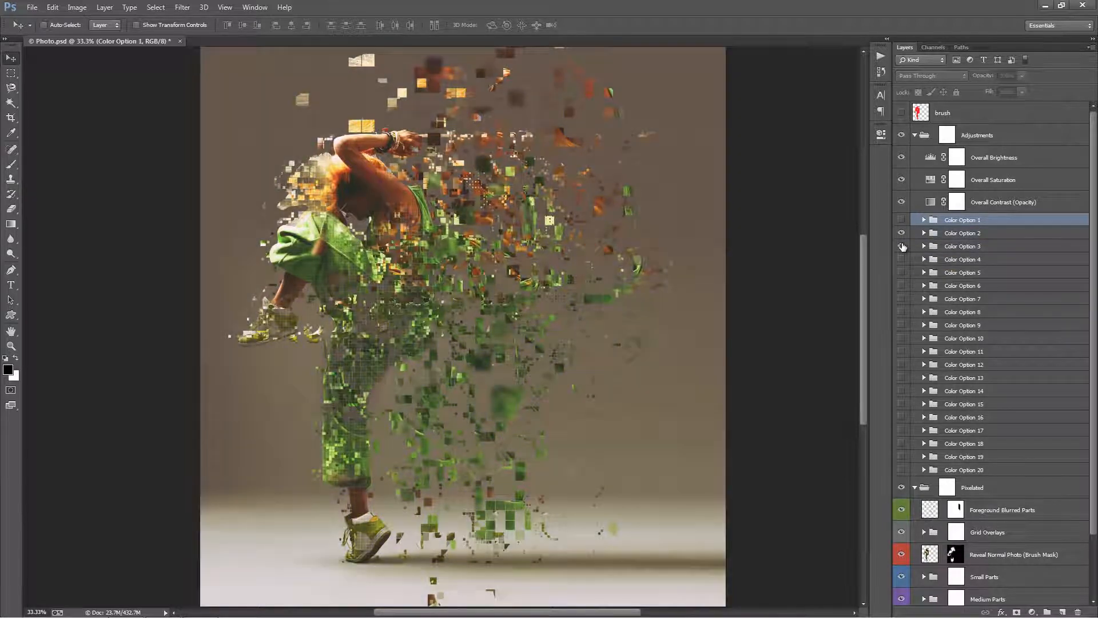
left_click(903, 246)
left_click(903, 259)
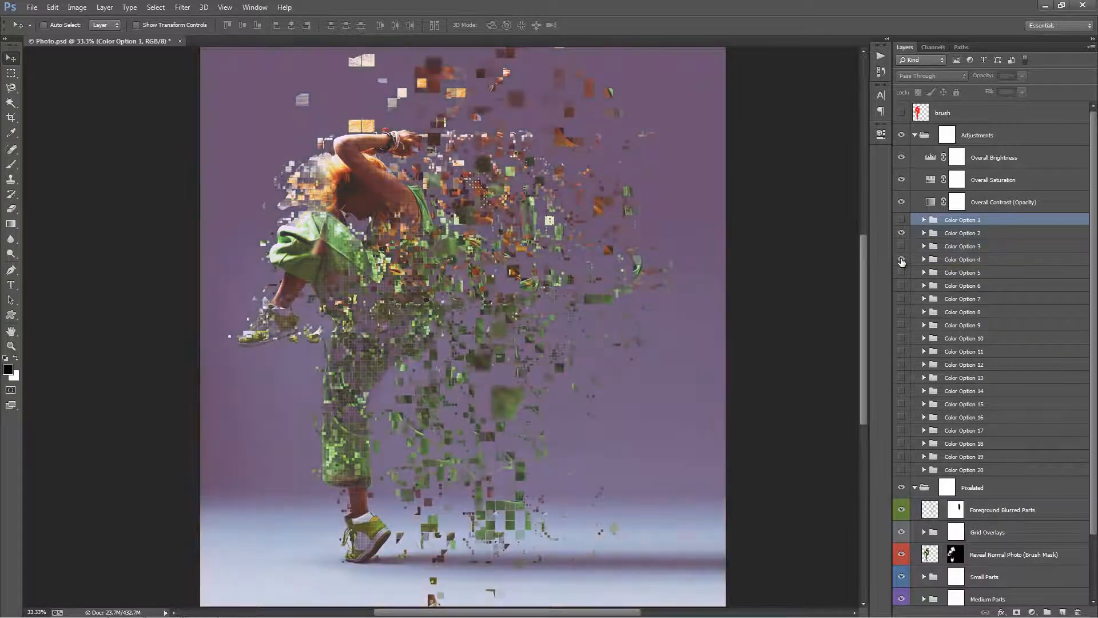
left_click(902, 260)
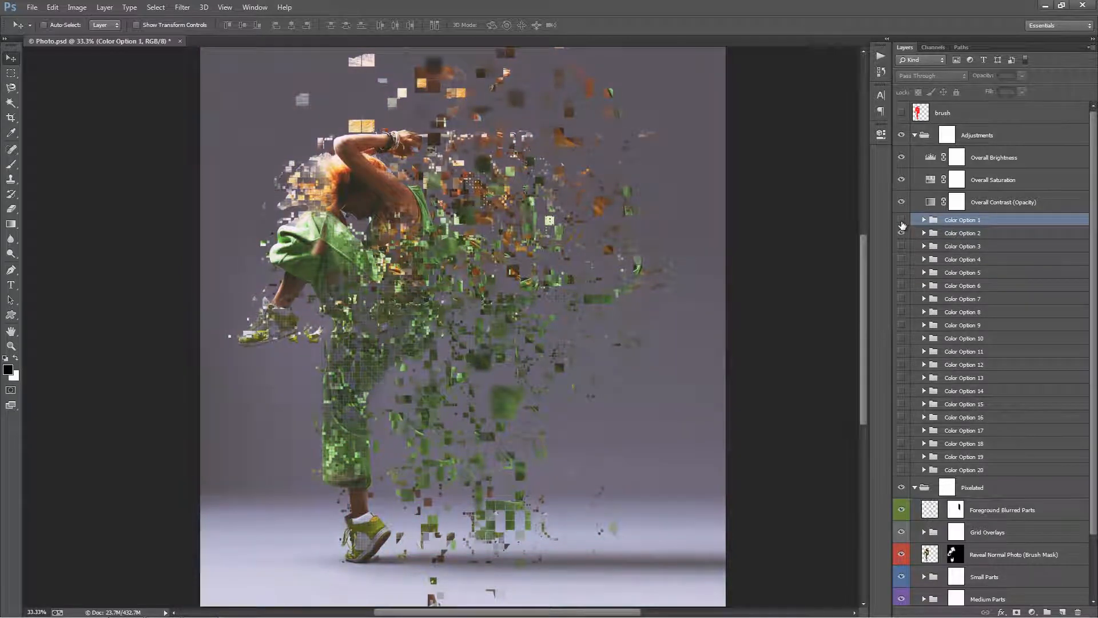
left_click(902, 258)
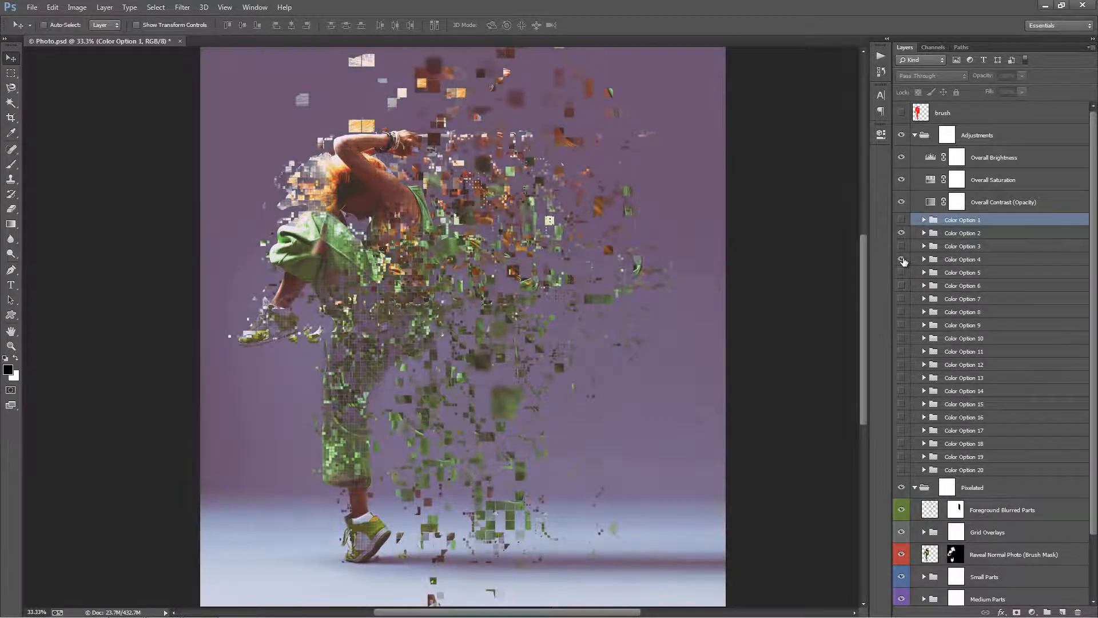
Select the Color Option 4 group and set its opacity to 33%.
left_click(979, 257)
left_click_drag(982, 78, 212, 87)
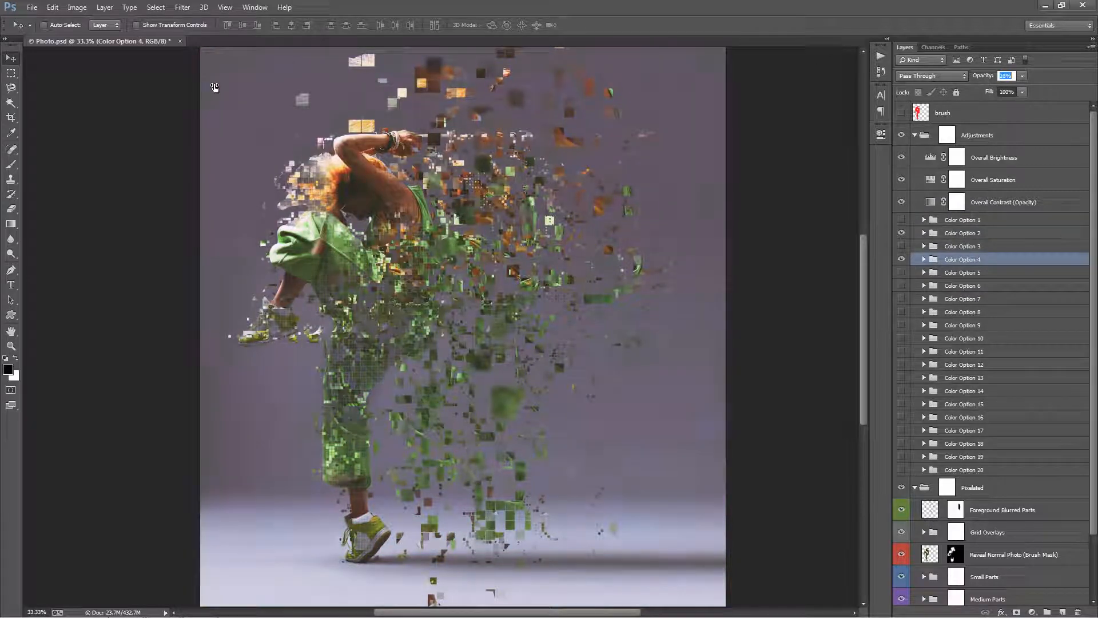
left_click_drag(214, 82, 215, 82)
mouse_move(428, 187)
left_mouse_down()
mouse_move(442, 225)
mouse_move(441, 179)
left_mouse_up()
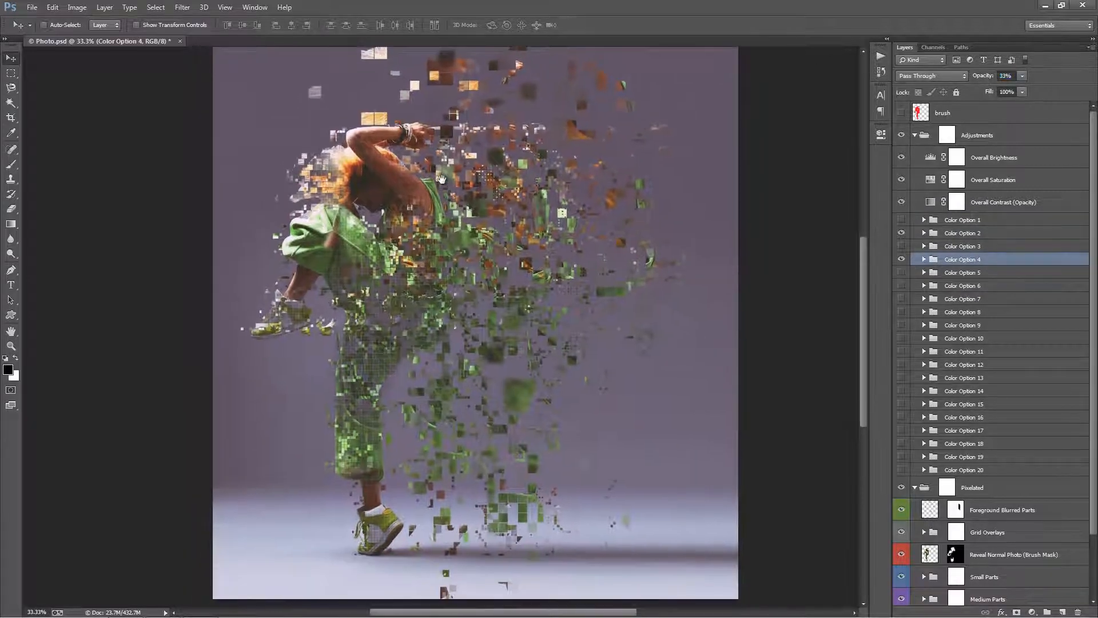
Collapse the Adjustments group and select the Reveal Normal Photo (Brush Mask) layer in the Pixelated group.
left_click(952, 235)
left_click(916, 135)
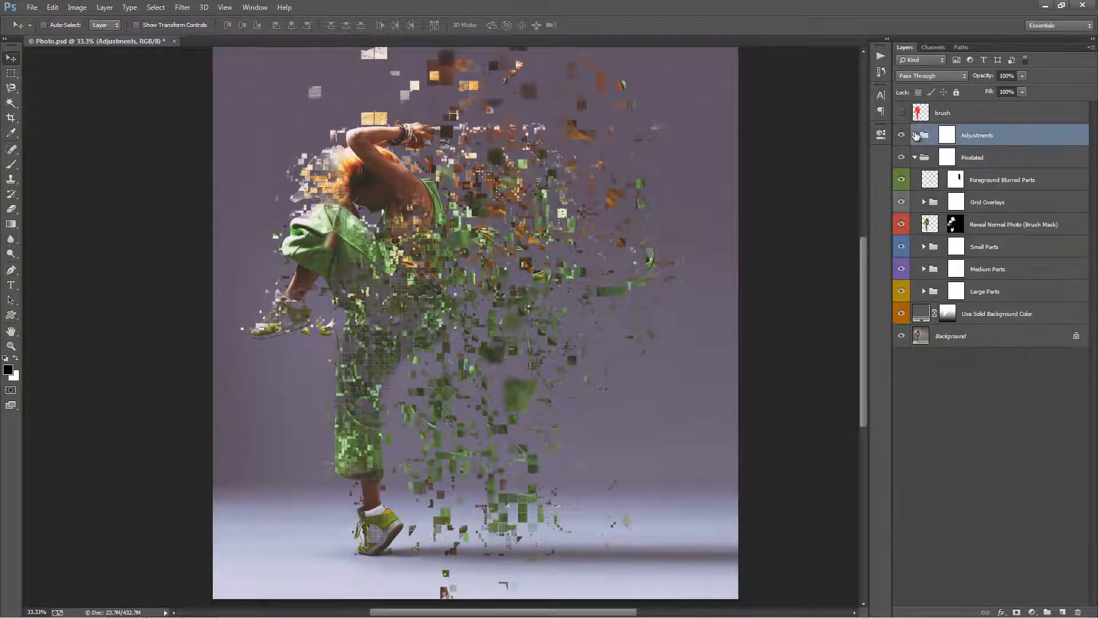
left_click(1007, 200)
left_click(1005, 224)
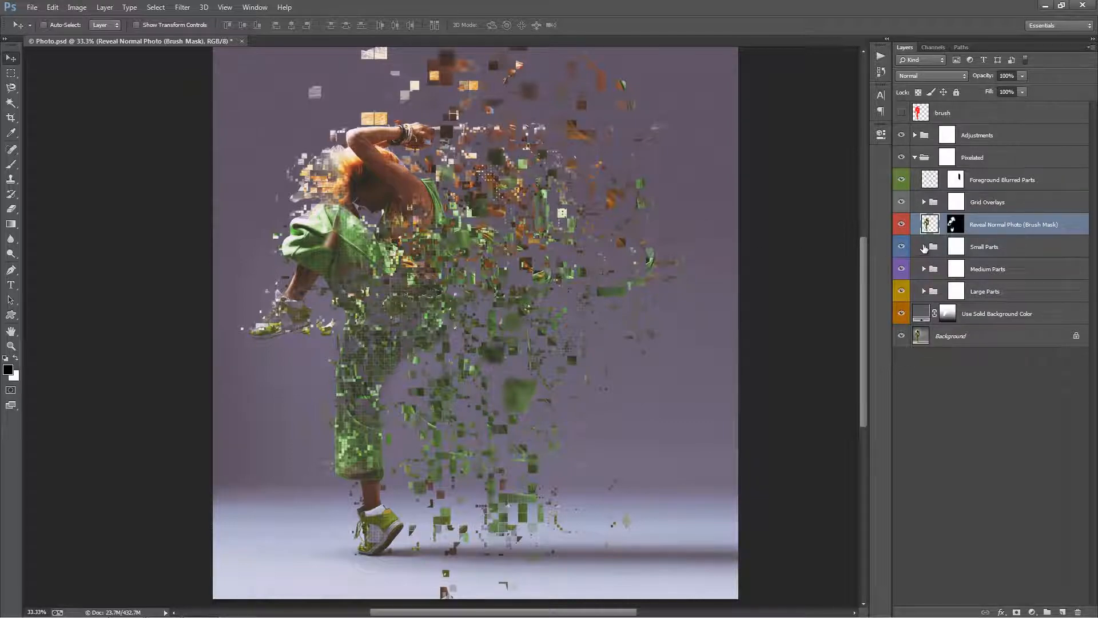
Expand the Small Parts group and inspect its individual layers by loading their pixels as selections, leaving nothing selected.
left_click(924, 247)
left_click(944, 339, "ctrl")
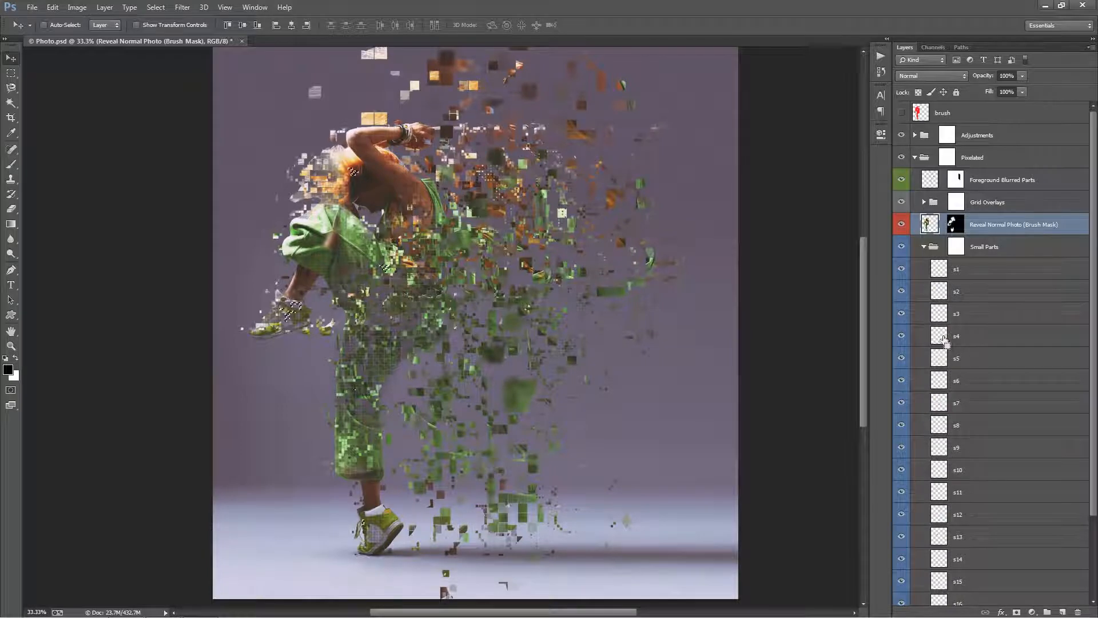
left_click(942, 358, "ctrl")
left_click(941, 380, "ctrl")
left_click(941, 380, "ctrl")
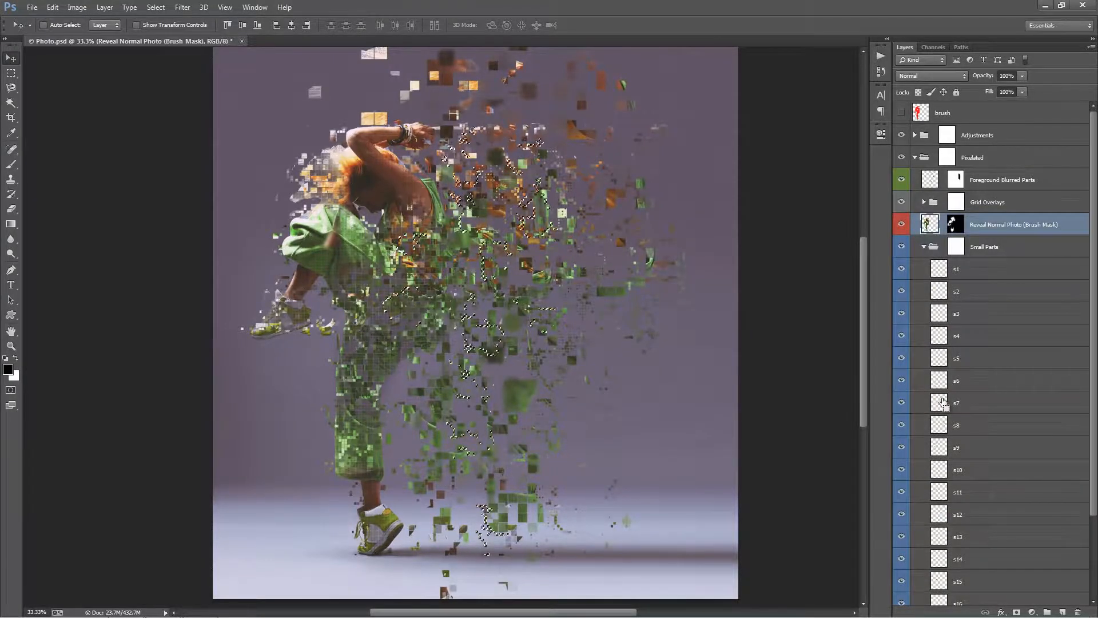
key("ctrl+d")
Duplicate layer s7 in the Small Parts group and place the copy farther out on the dancer's right-hand dispersion side.
left_click(947, 400)
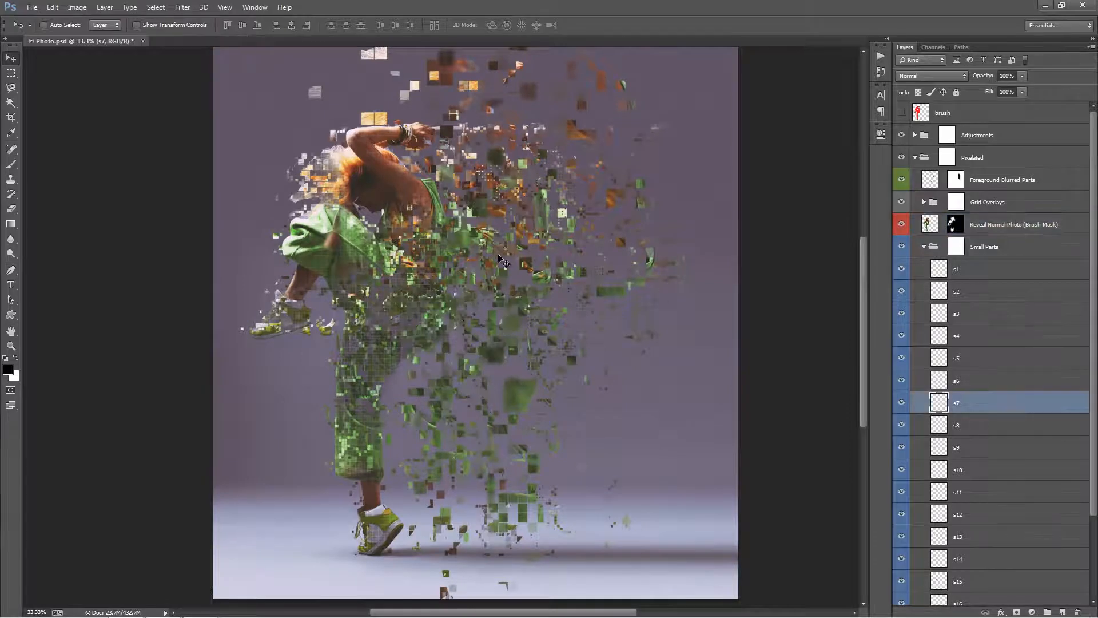
left_click_drag(507, 260, 654, 275)
key("z")
key("v")
key("ctrl+0")
key("ctrl+plus")
key("ctrl+plus")
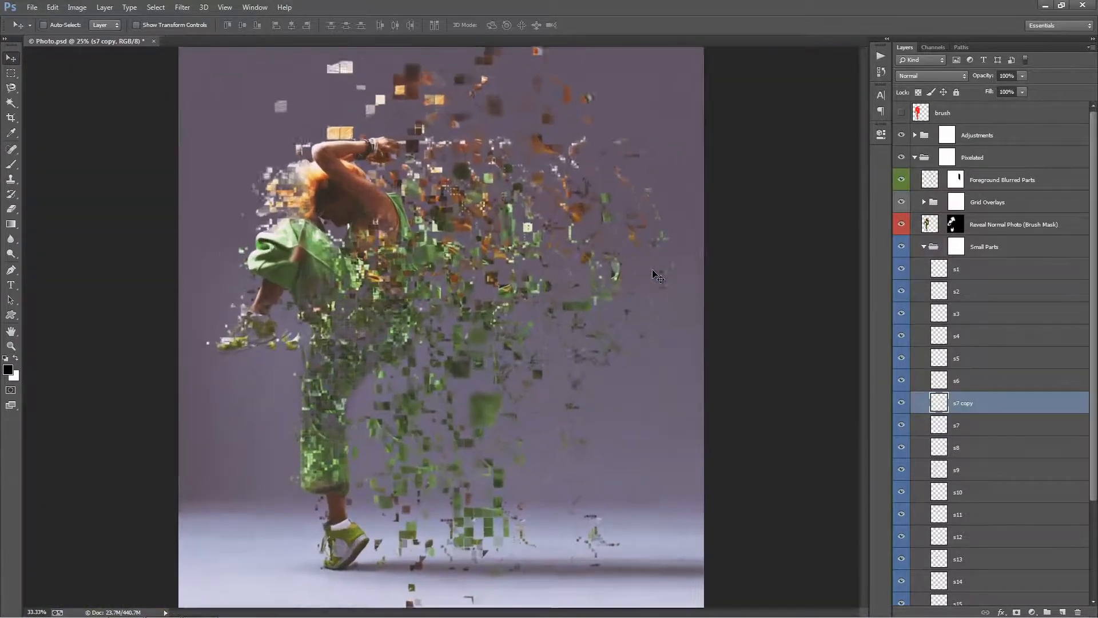
key("ctrl+minus")
Try scaling the s7 copy layer down to about 77.5% with Free Transform.
key("ctrl+t")
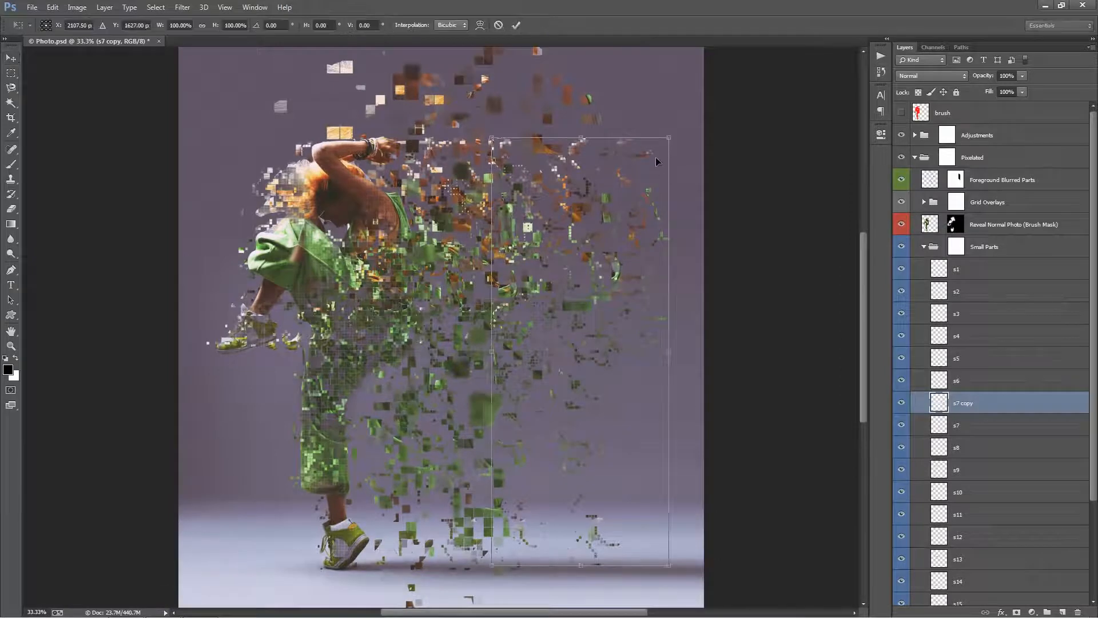
left_click_drag(665, 145, 640, 182)
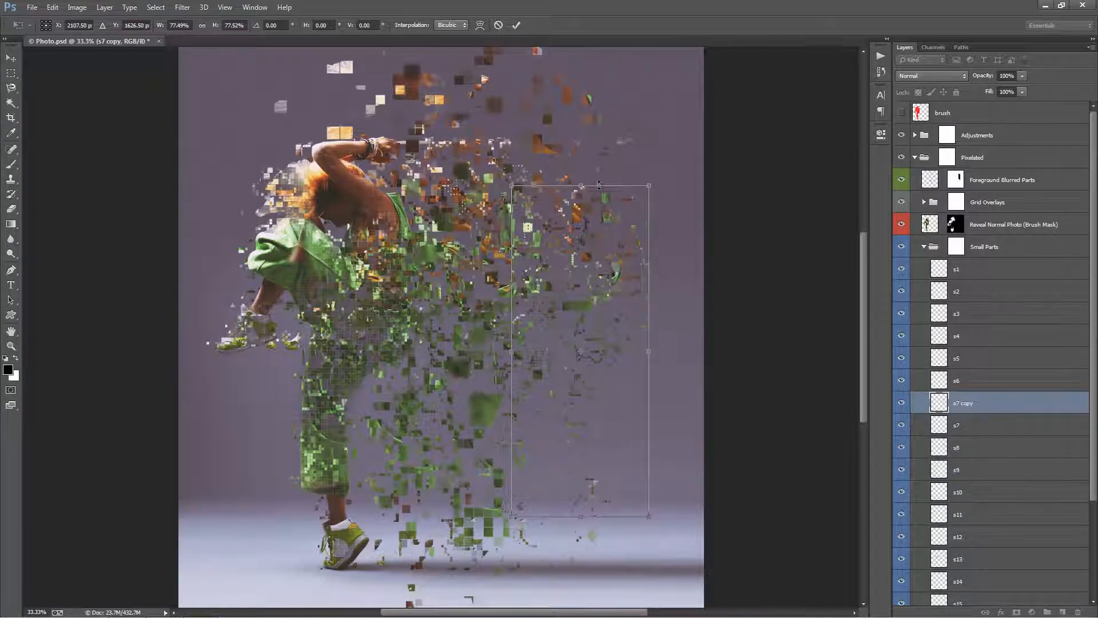
key("Return")
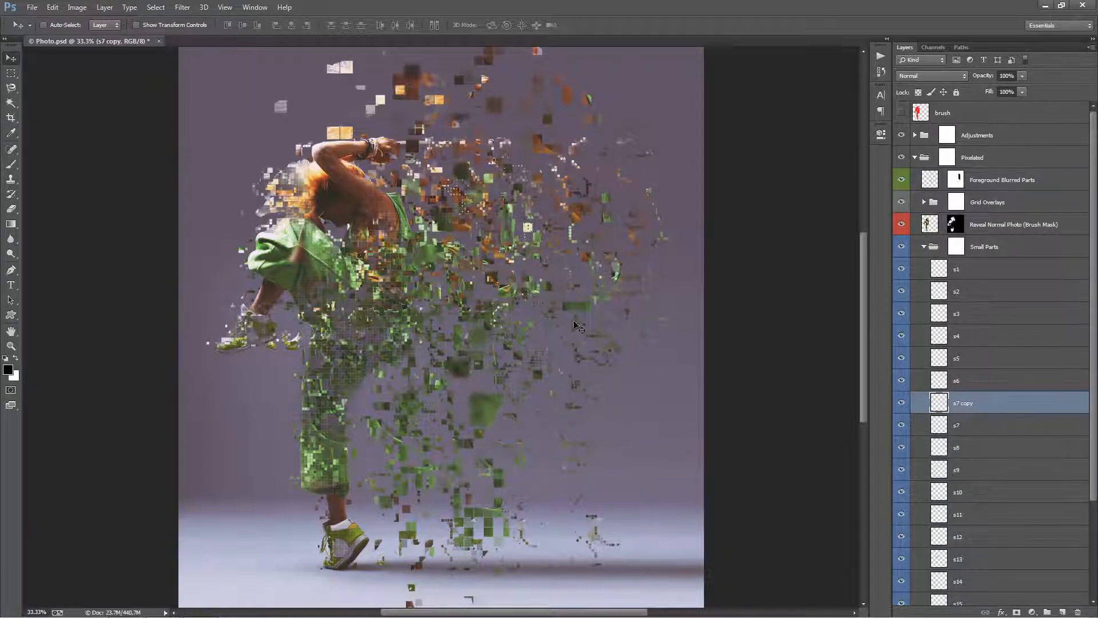
Load the pixels of the s7 copy layer as a selection and contract it by 3 pixels.
key("z")
left_click_drag(615, 245, 637, 227)
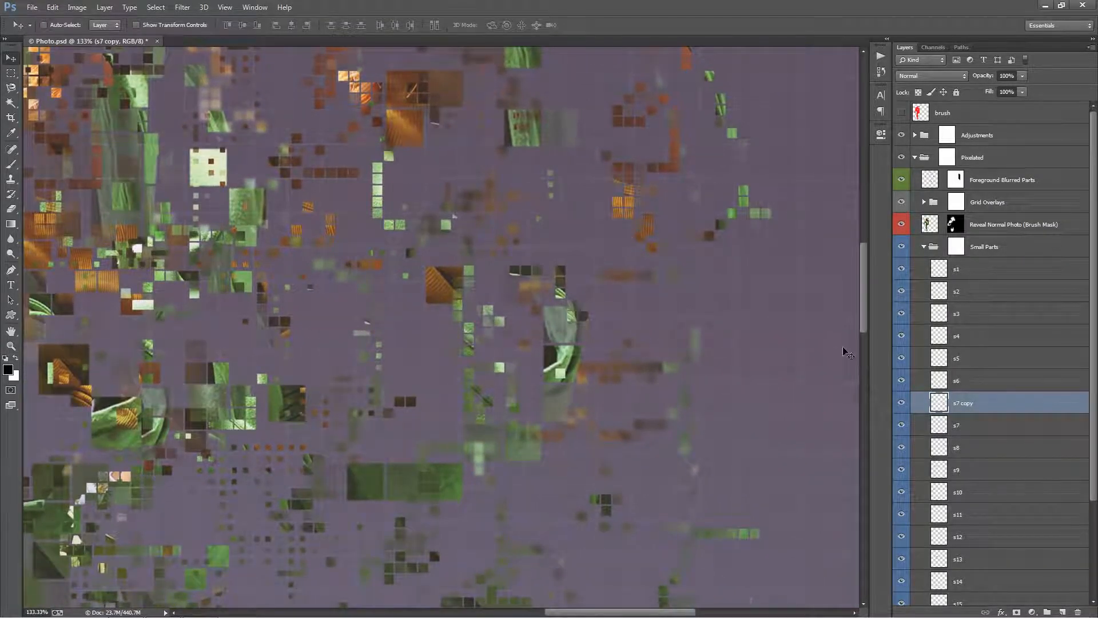
left_click(940, 404, "ctrl")
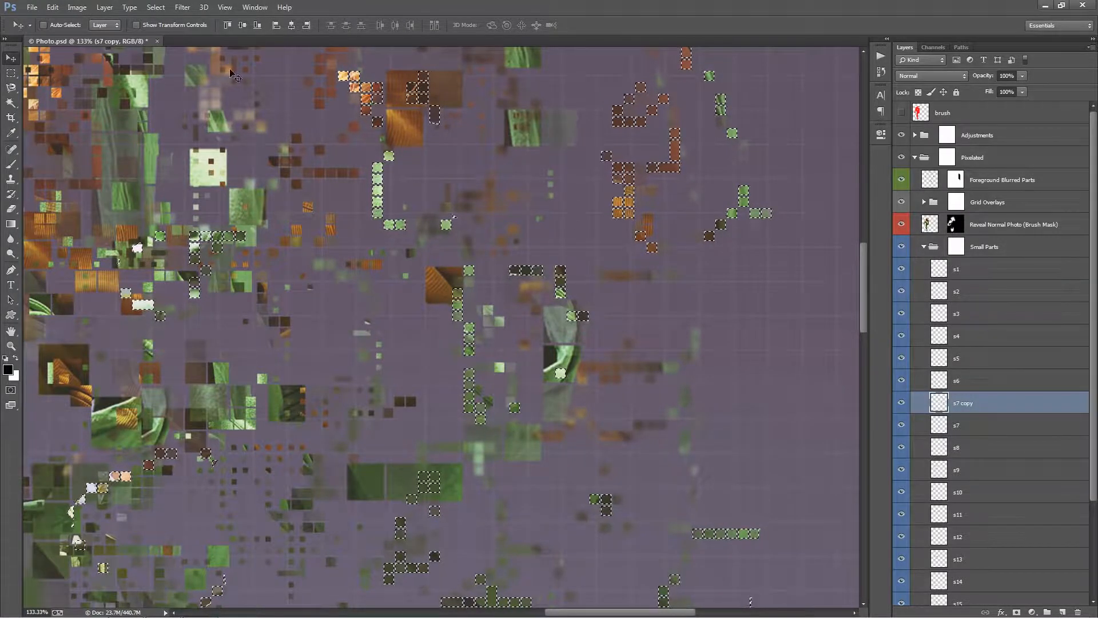
left_click(156, 8)
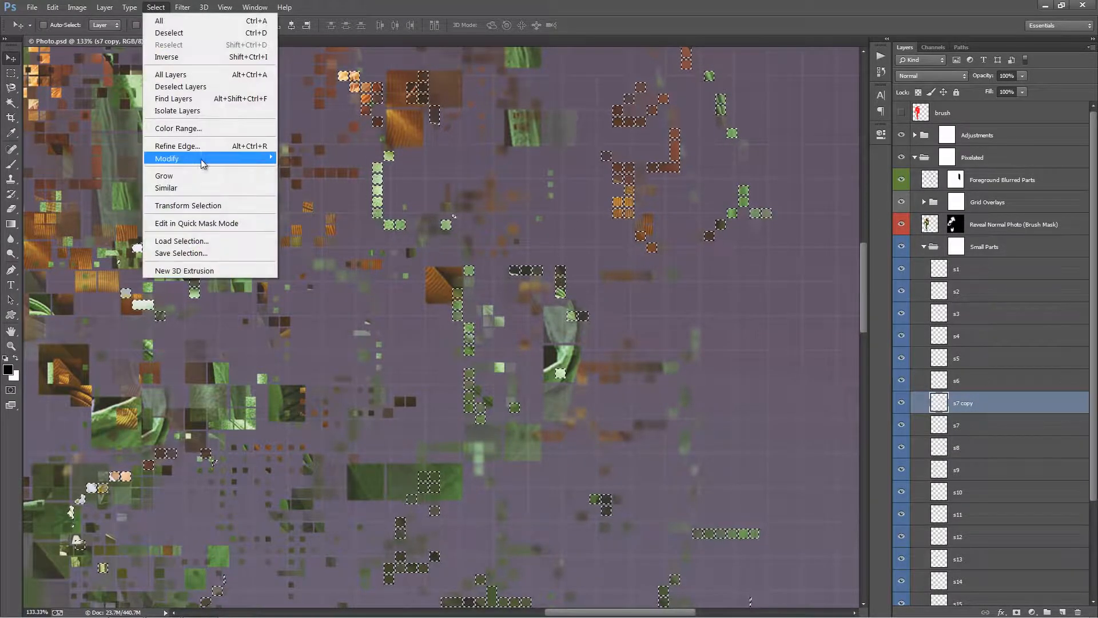
mouse_move(200, 159)
left_click(327, 194)
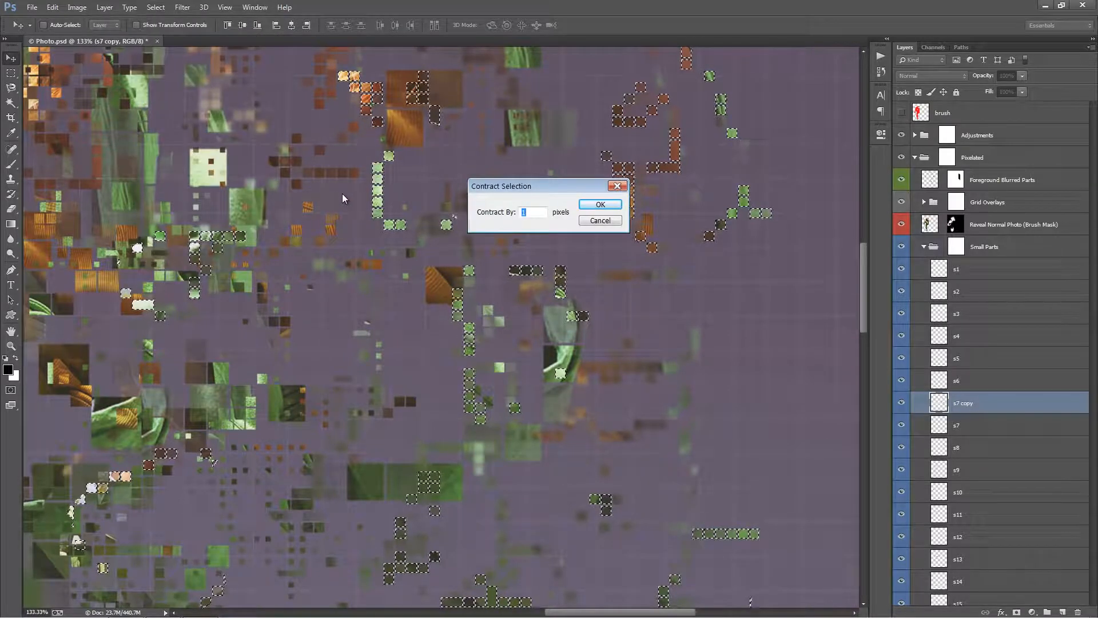
type("5")
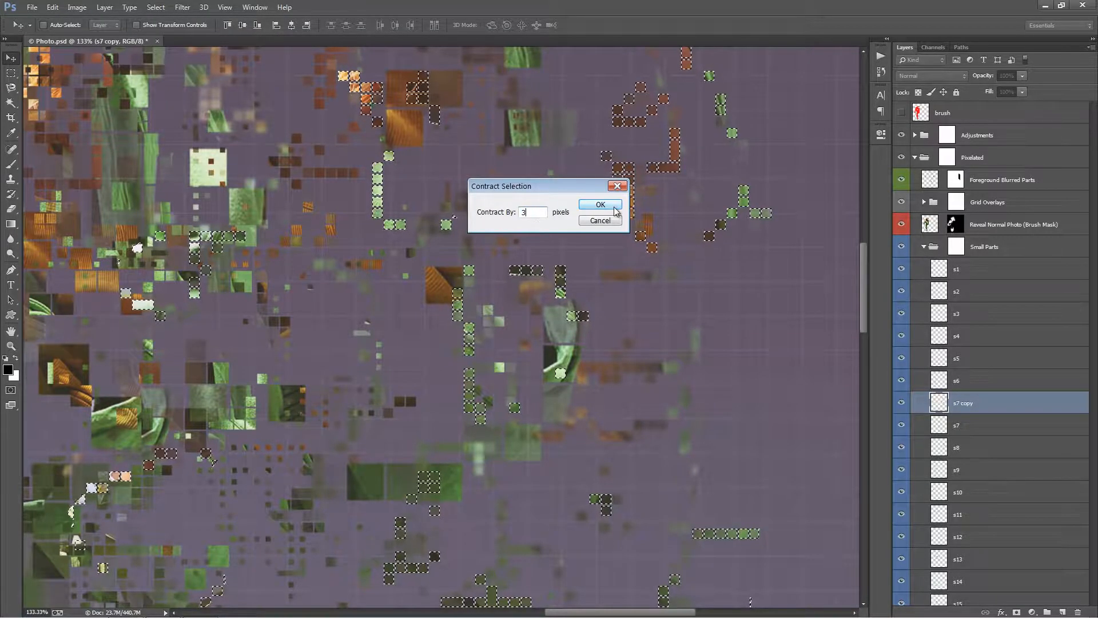
left_click(614, 205)
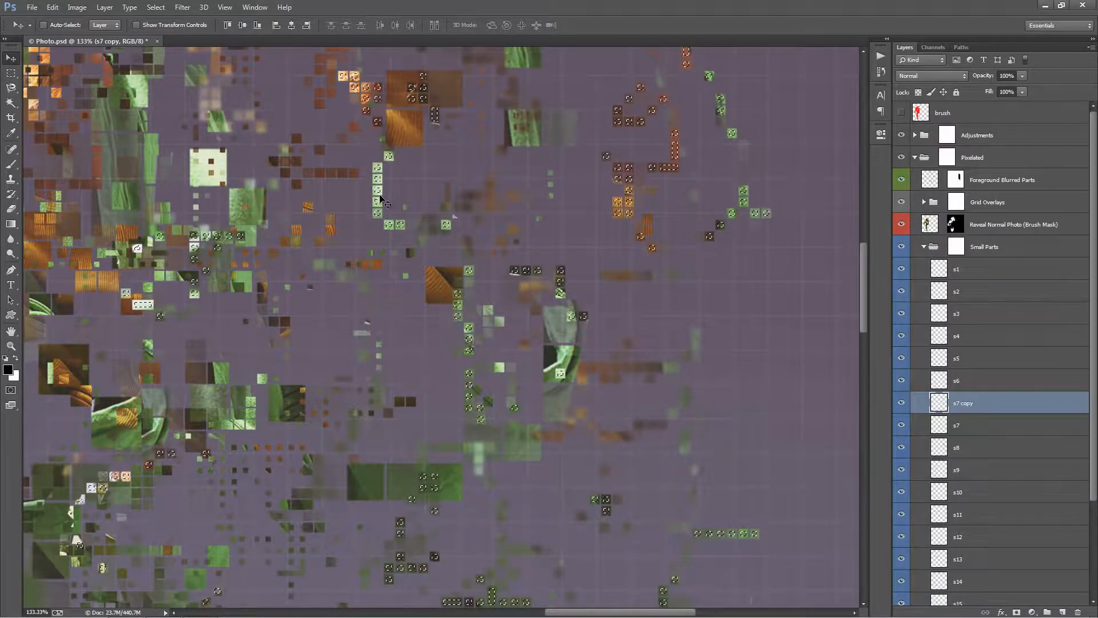
Add a layer mask to the s7 copy layer from the contracted selection.
left_click(1017, 612)
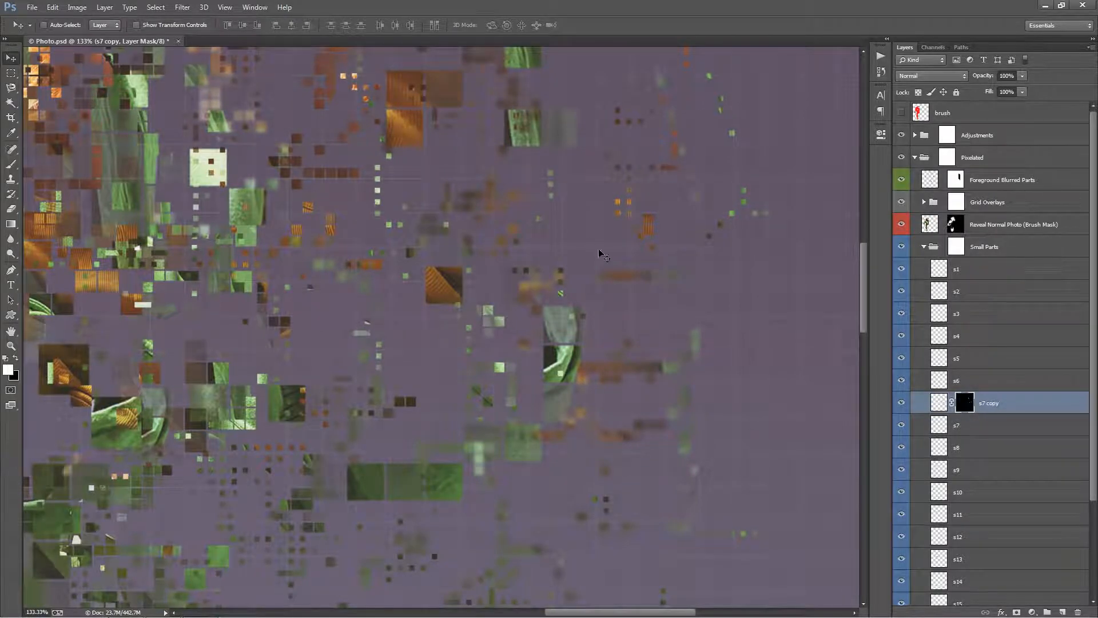
scroll(578, 263, "up", 2)
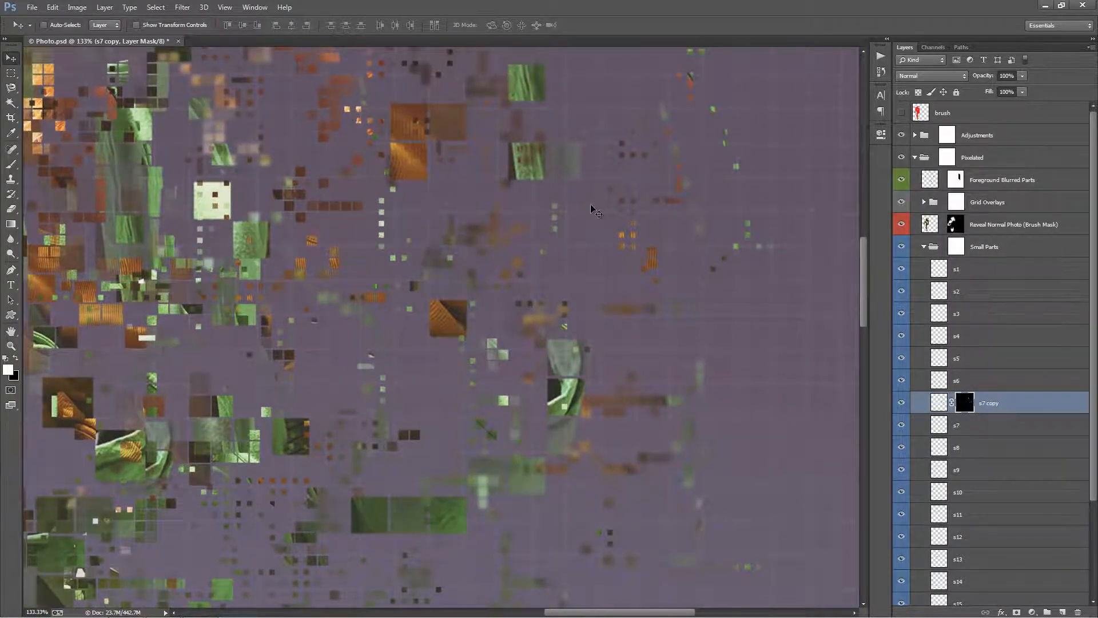
scroll(595, 211, "down", 4, "alt")
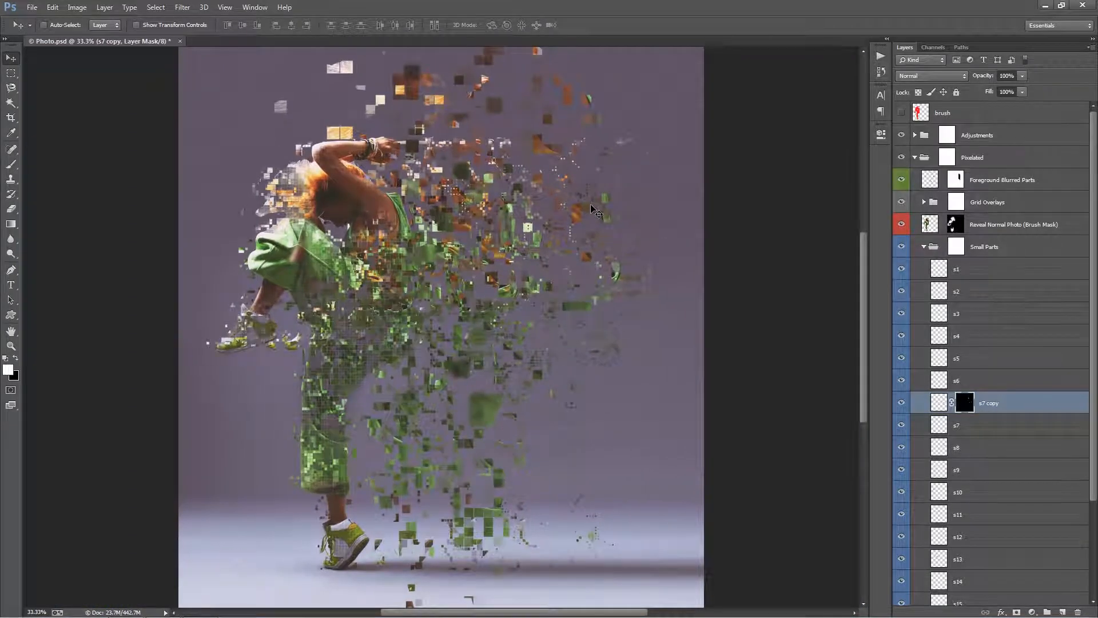
Move the masked s7 copy particles closer to the dancer and collapse the Small Parts group.
left_click_drag(595, 211, 592, 274)
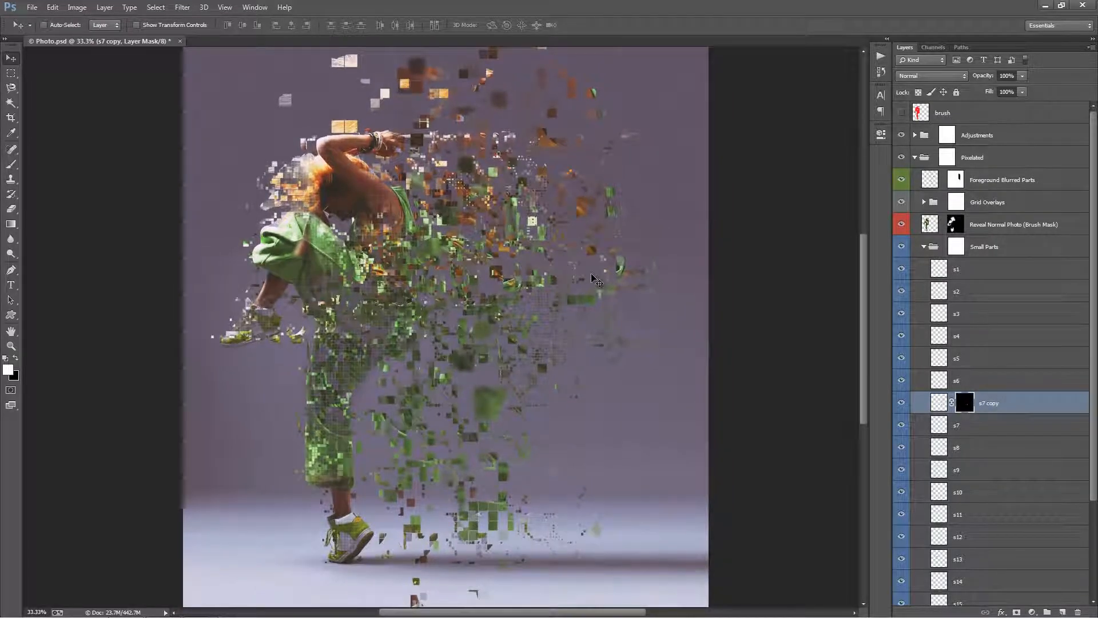
left_click(921, 252)
left_click(925, 247)
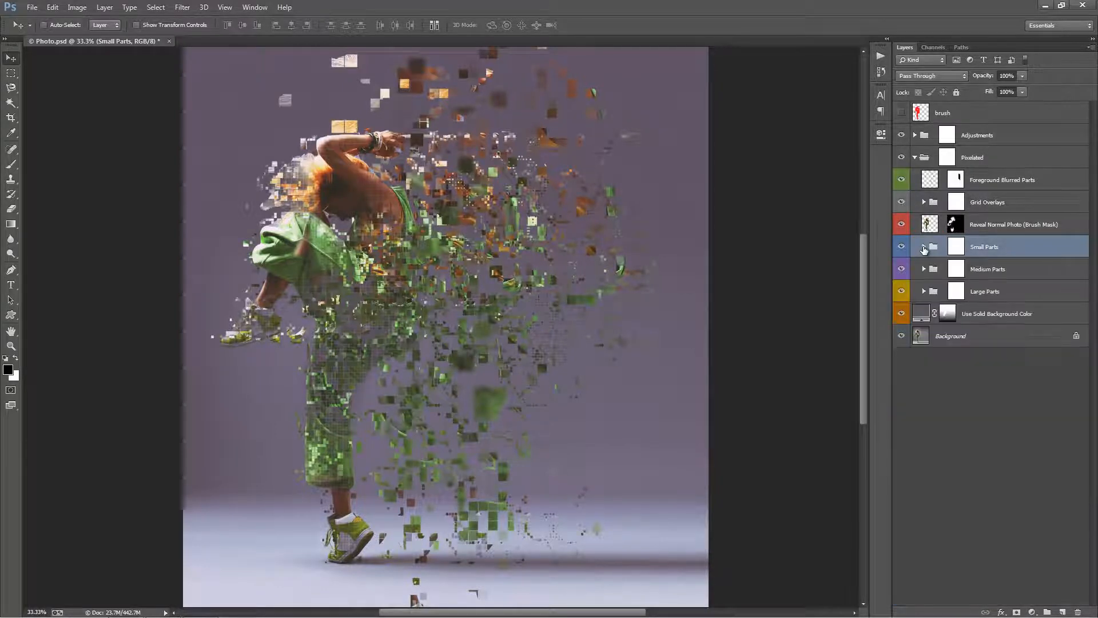
Activate the Gradient tool in Normal mode on the Use Solid Background Color layer mask.
left_click(946, 314)
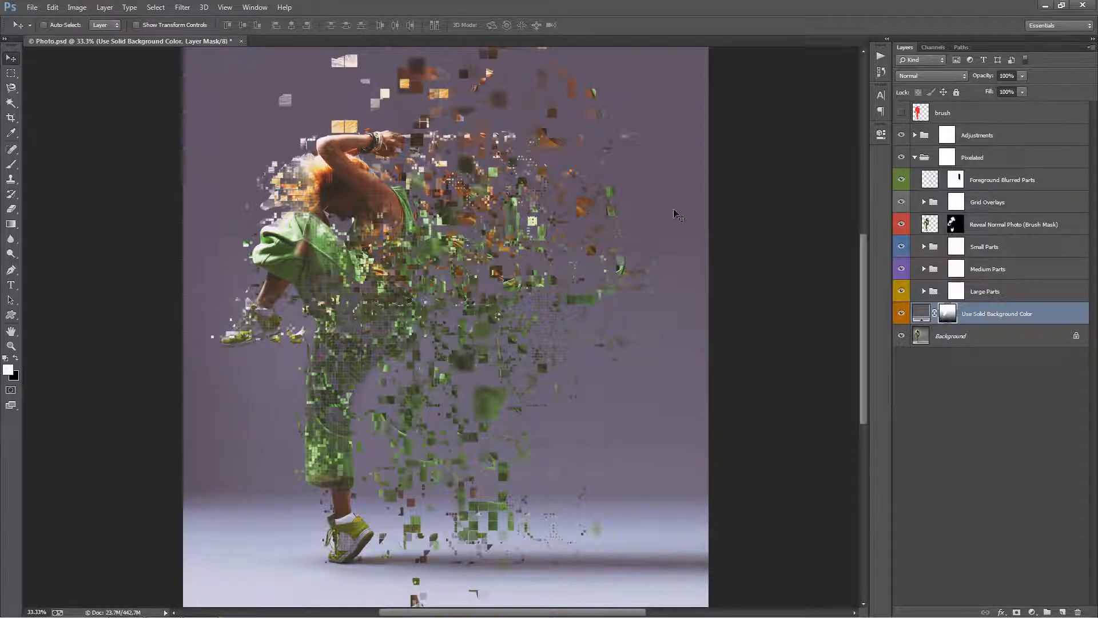
key("g")
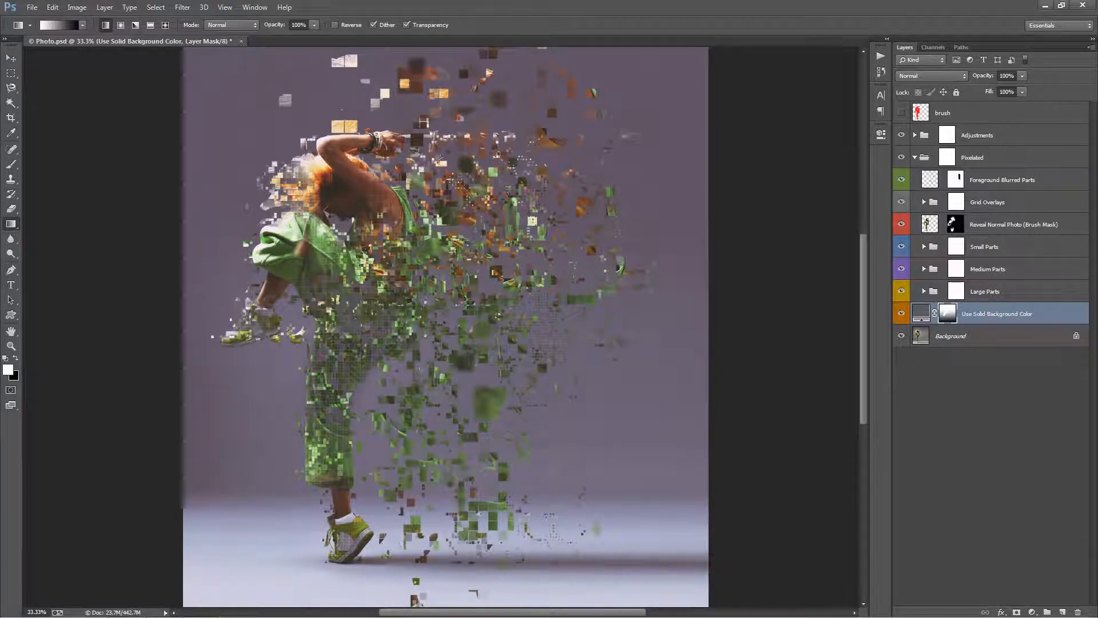
left_click_drag(439, 157, 442, 174)
left_click_drag(428, 255, 399, 172)
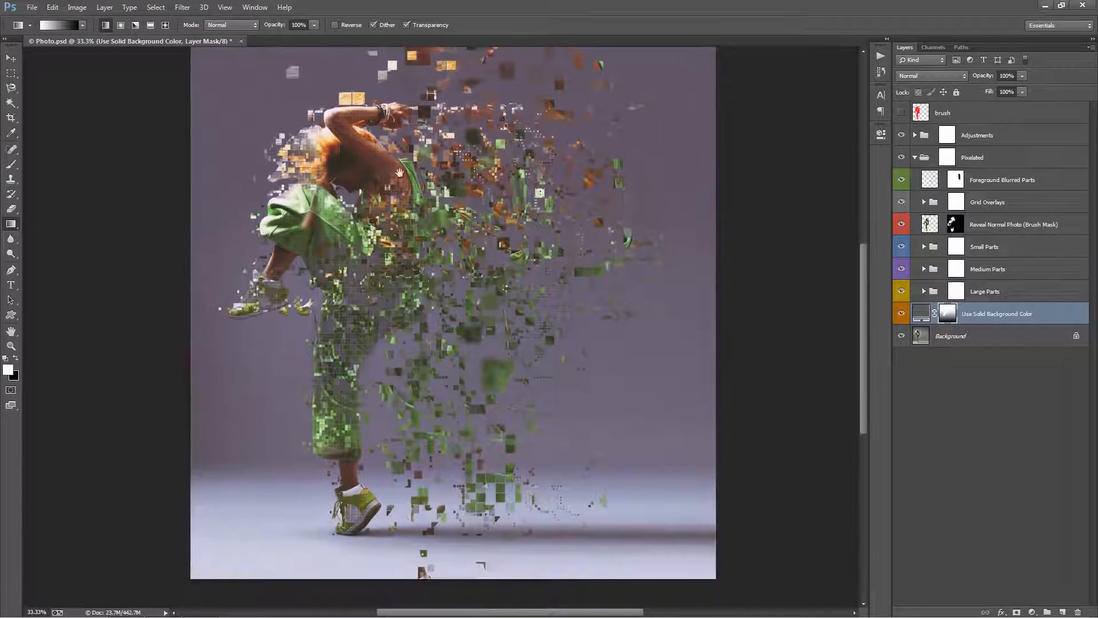
left_click_drag(290, 114, 288, 140)
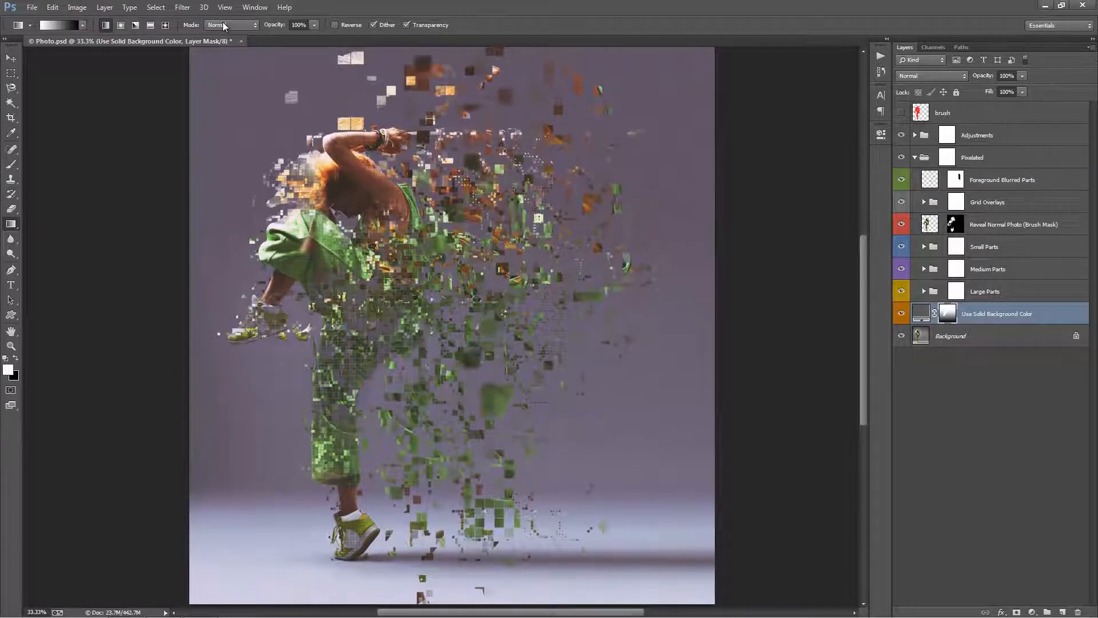
left_click(223, 24)
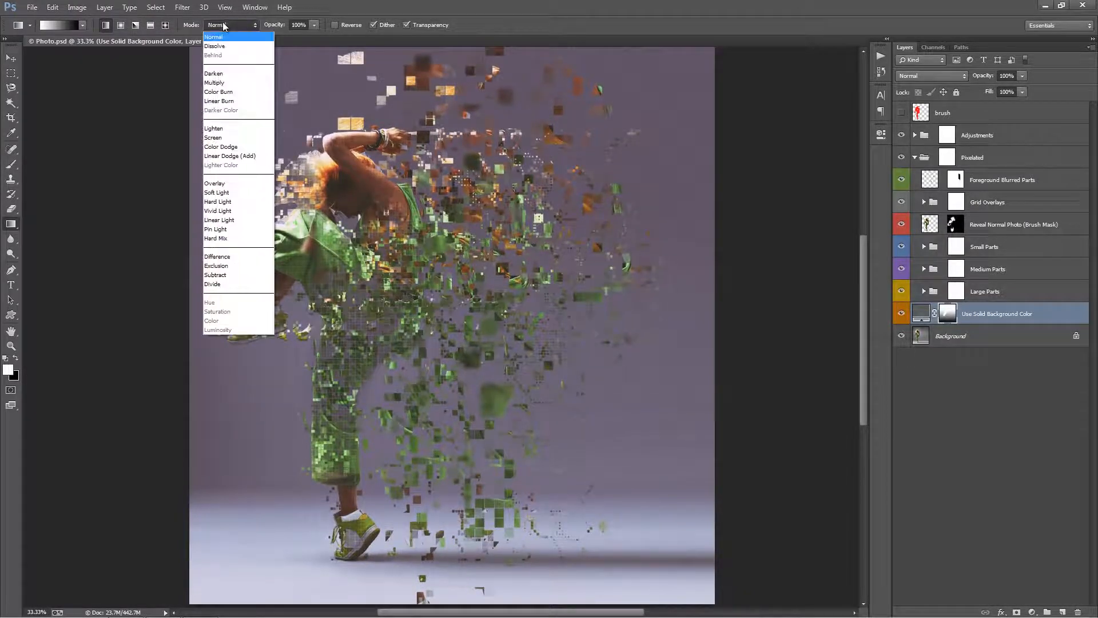
left_click(409, 111)
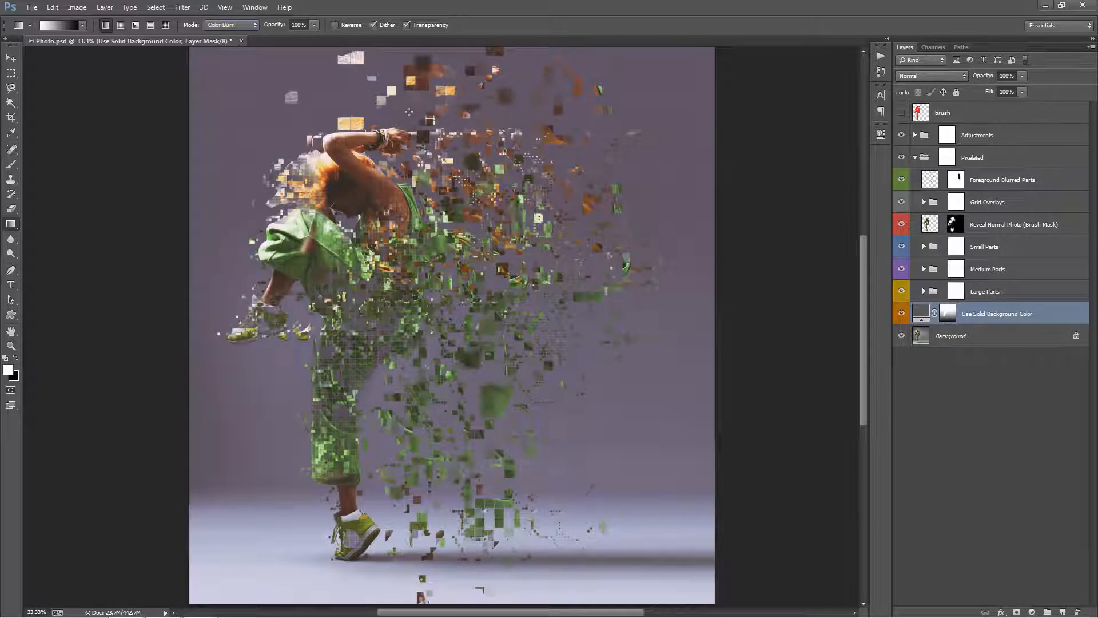
left_click(232, 25)
left_click(226, 34)
Try several downward white-to-black gradients in Normal mode on the Use Solid Background Color mask and undo them.
left_click_drag(359, 118, 357, 266)
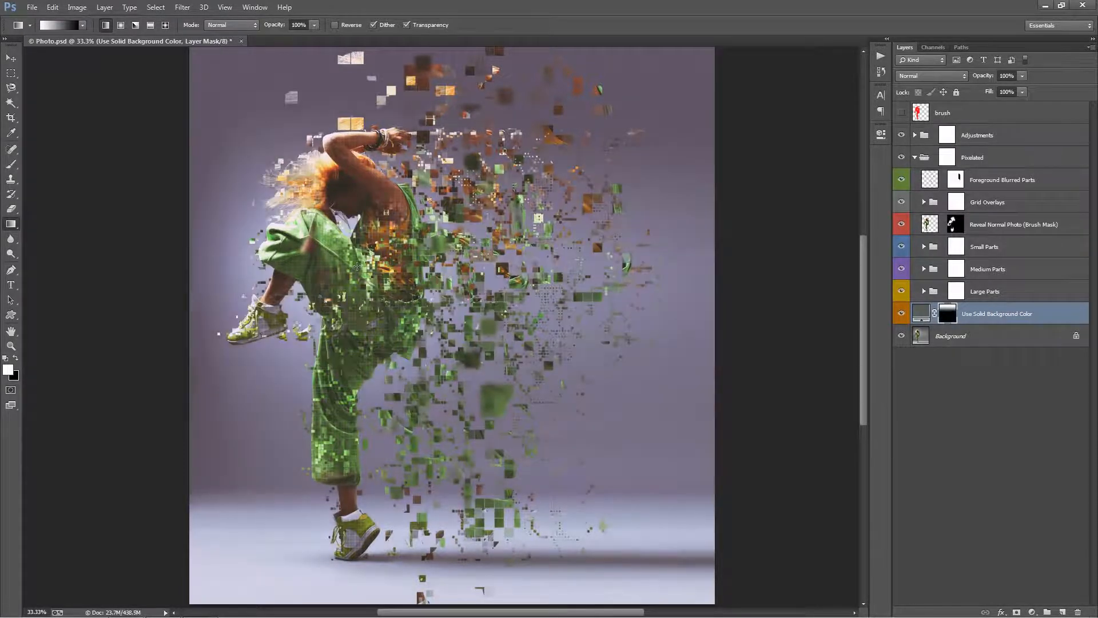
key("ctrl+z")
left_click_drag(380, 89, 364, 330)
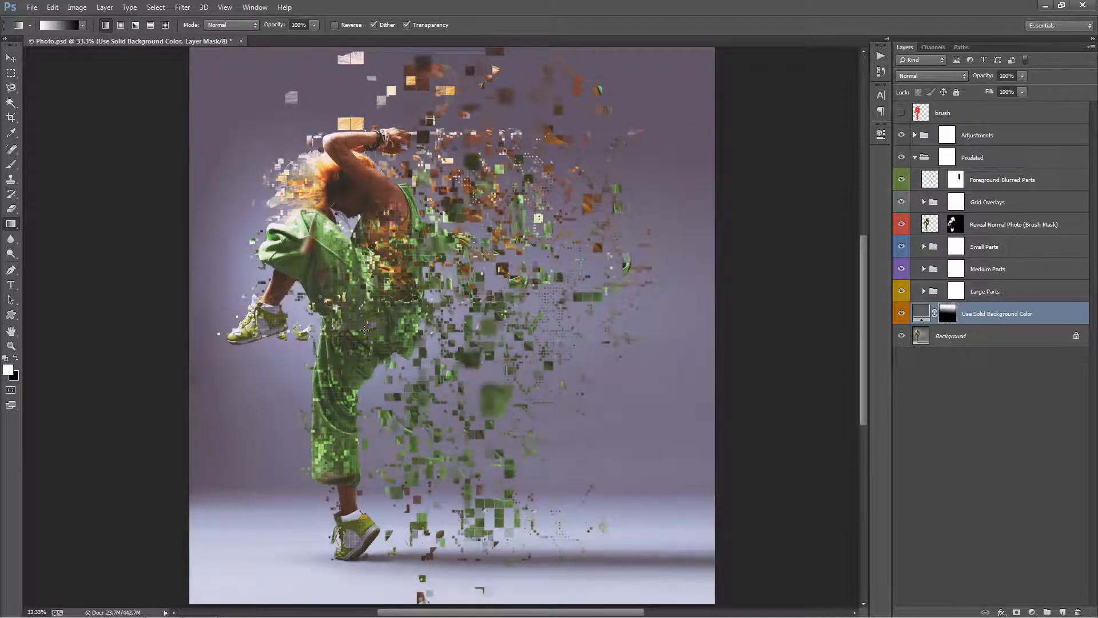
key("ctrl+z")
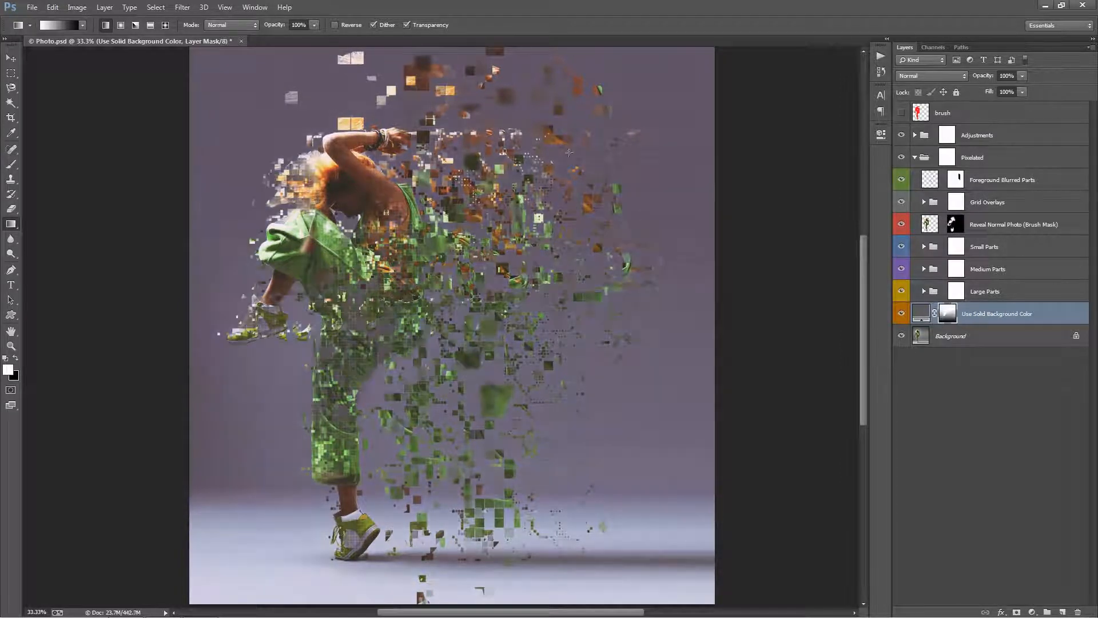
left_click_drag(560, 137, 548, 414)
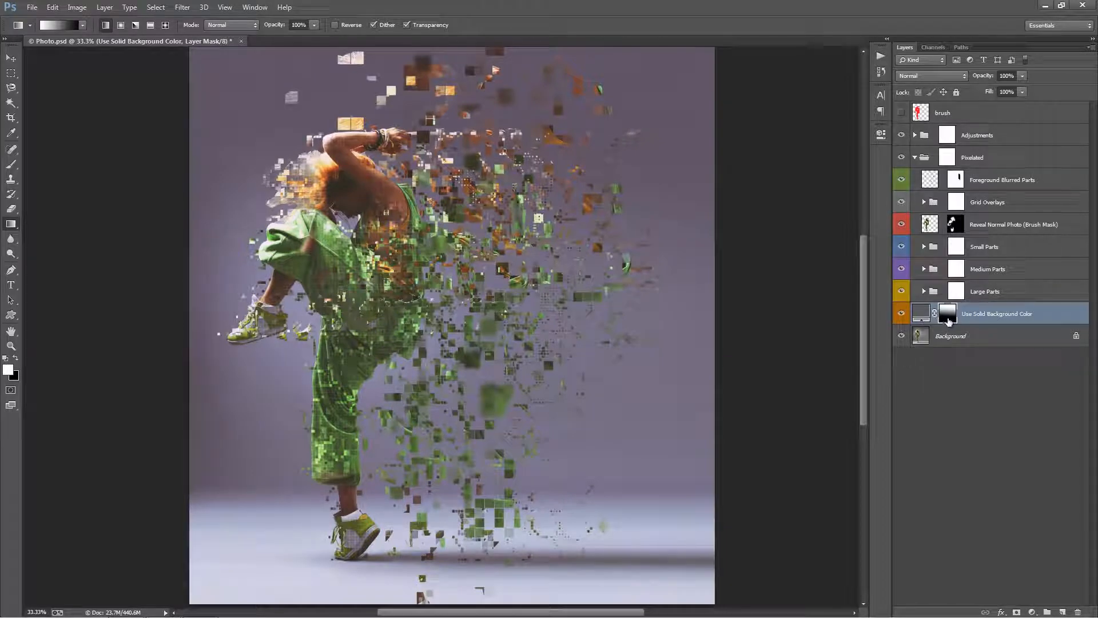
key("ctrl+z")
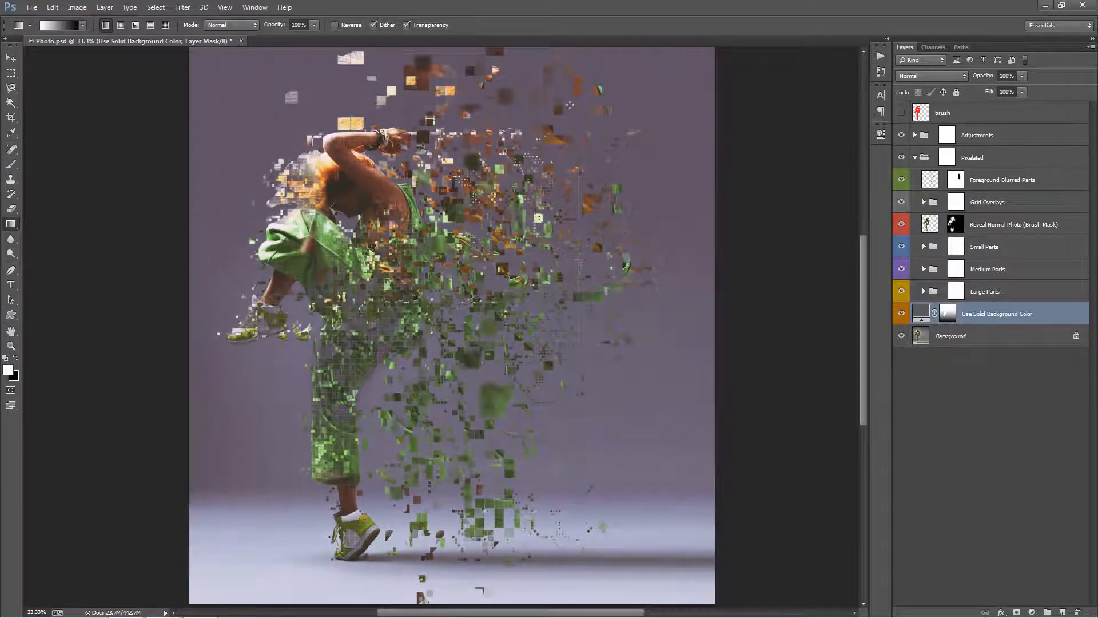
key("ctrl+z")
Apply a downward black-to-white gradient in Multiply mode to the Use Solid Background Color mask, starting above the dancer's head.
key("ctrl+z")
left_click(229, 24)
left_click(235, 79)
left_click_drag(426, 119, 426, 280)
key("ctrl+z")
key("x")
left_click_drag(407, 114, 407, 319)
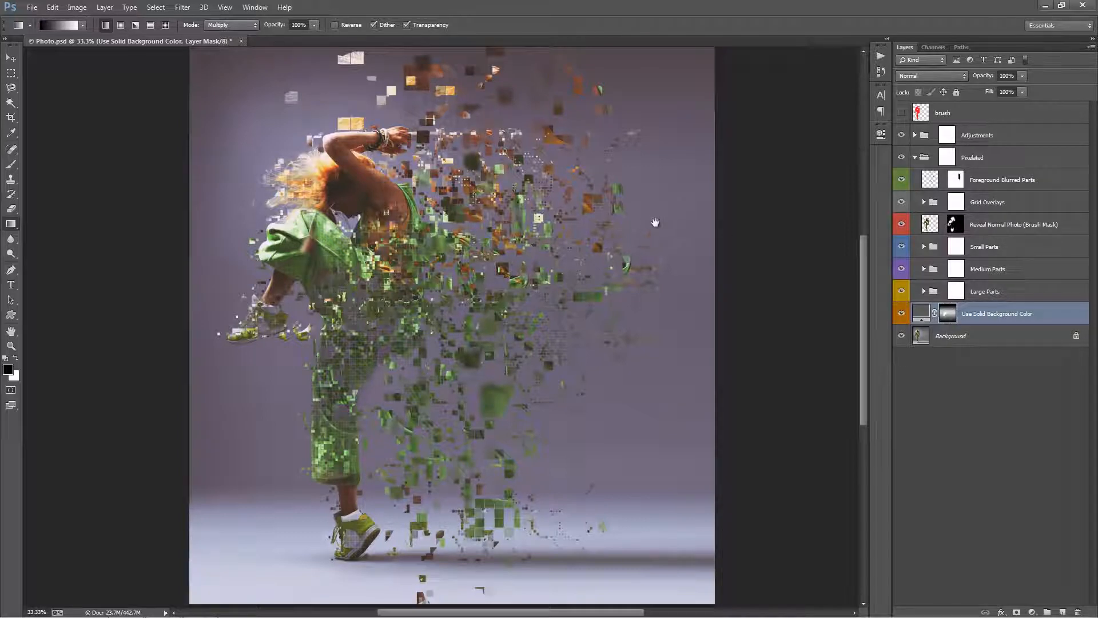
left_click_drag(655, 222, 674, 227)
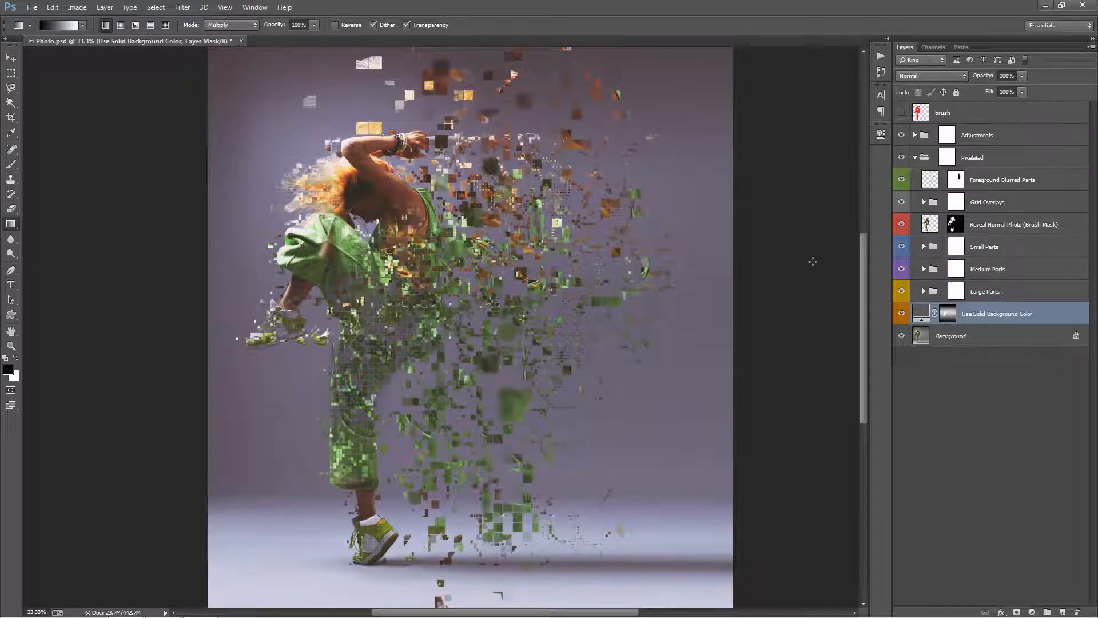
Compare the image with the Use Solid Background Color layer hidden and shown.
left_click(898, 314)
left_click(898, 314)
left_click(898, 314)
left_click(898, 314)
Try the reds b82e2e and 621616 as the solid background color.
double_click(920, 317)
left_click(904, 137)
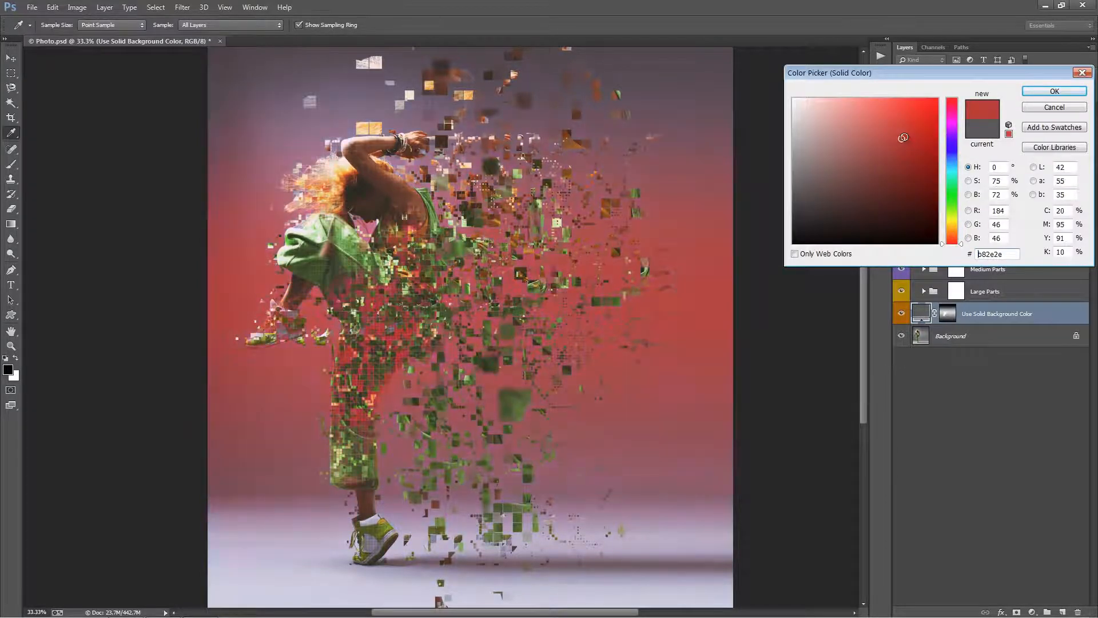
left_click(906, 188)
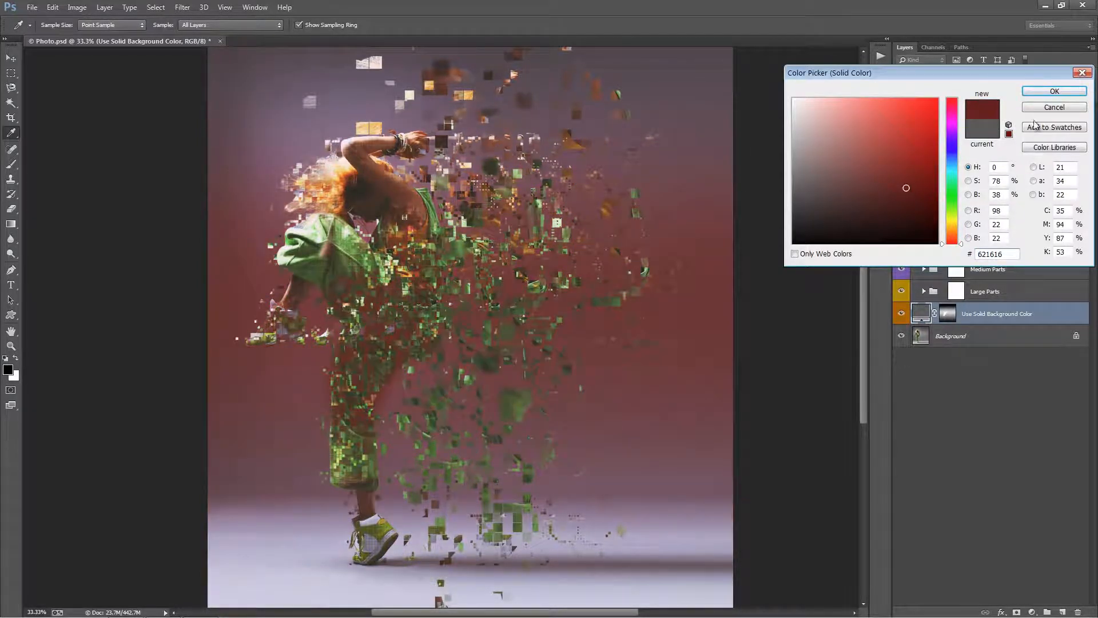
left_click(1054, 107)
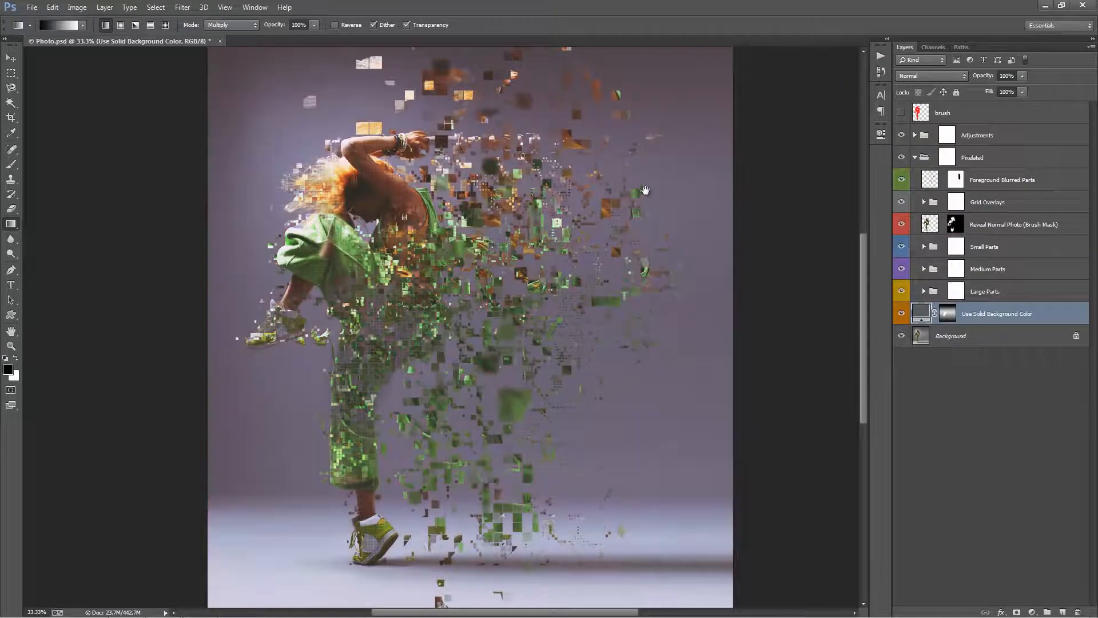
Switch to the Brush tool with white as the foreground color on the Use Solid Background Color layer mask.
left_click_drag(645, 190, 654, 183)
left_click(947, 313)
key("b")
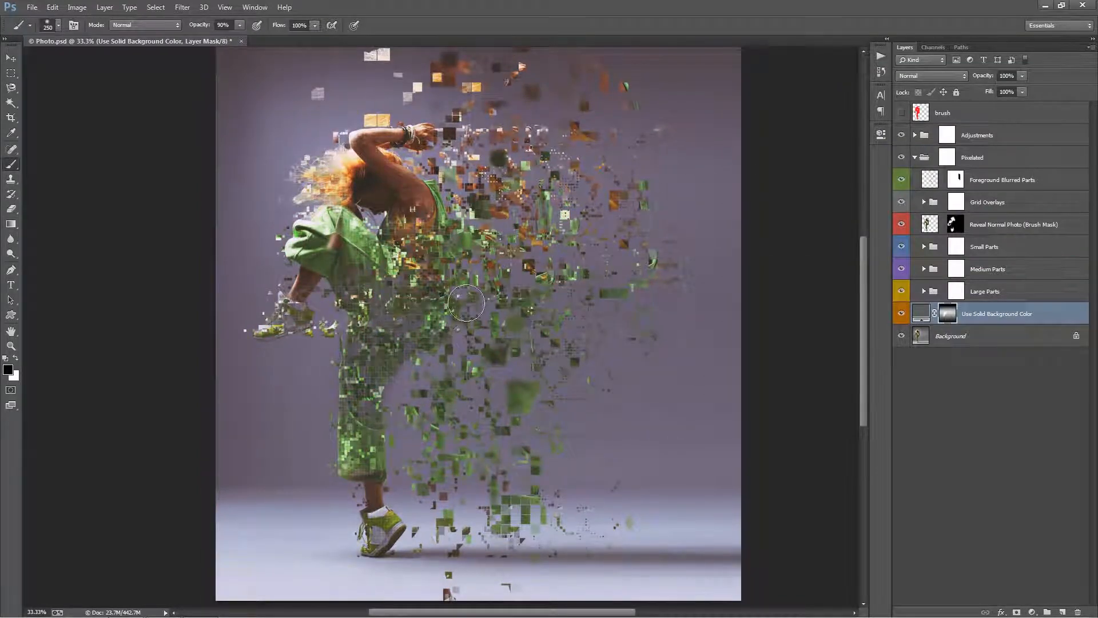
key("x")
Hide the Over Subject Medium and Over Subject Small grid overlays and the Foreground Blurred Parts layer.
left_click(924, 202)
left_click(901, 247)
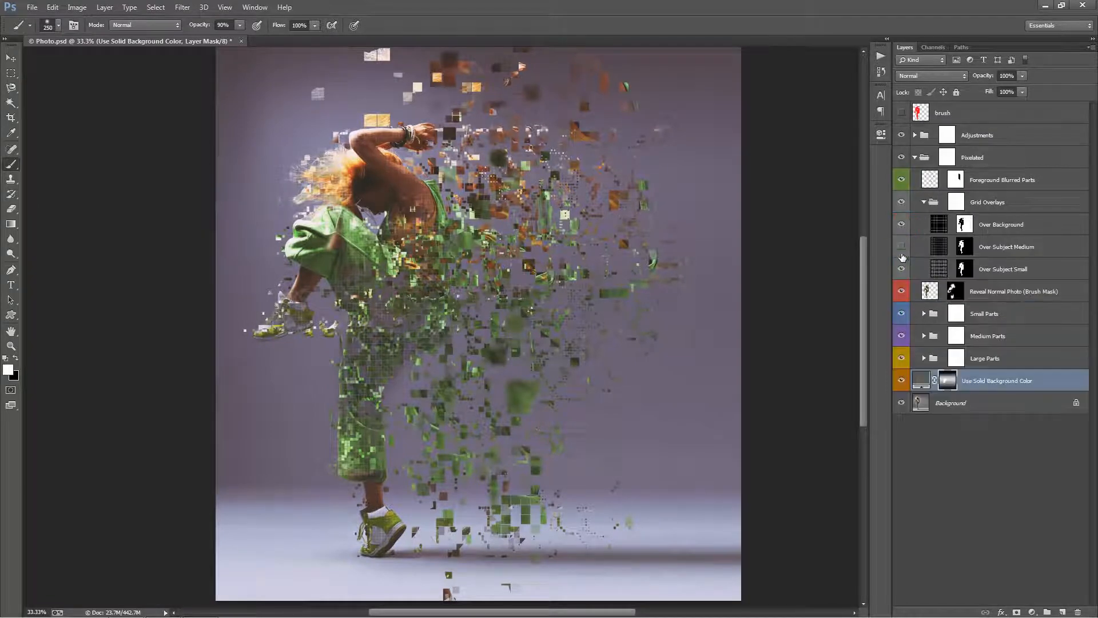
left_click(902, 269)
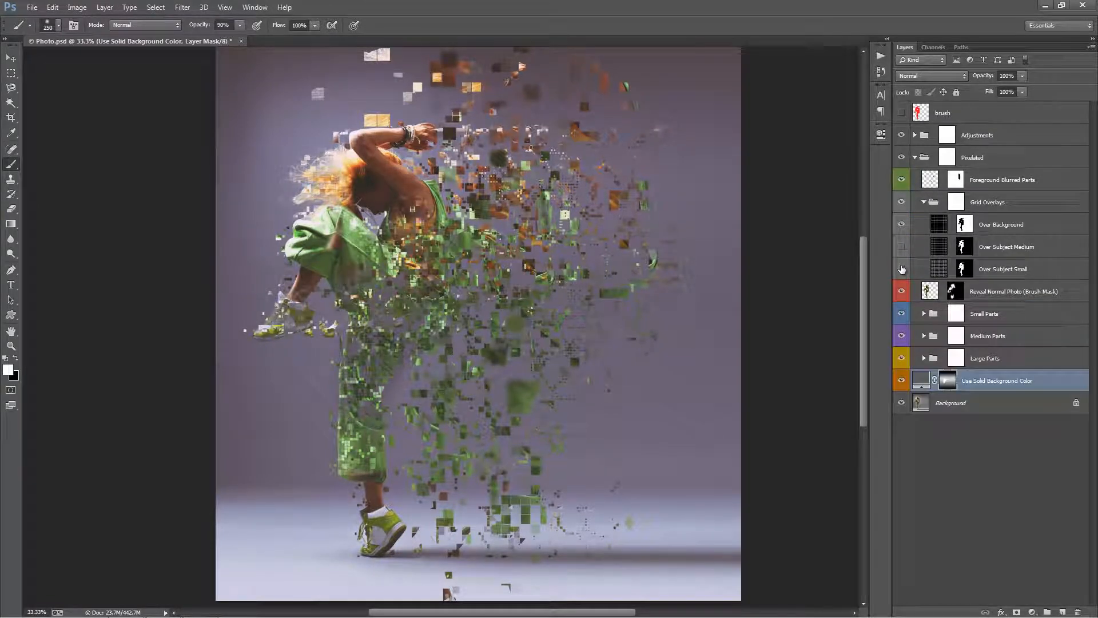
left_click(925, 202)
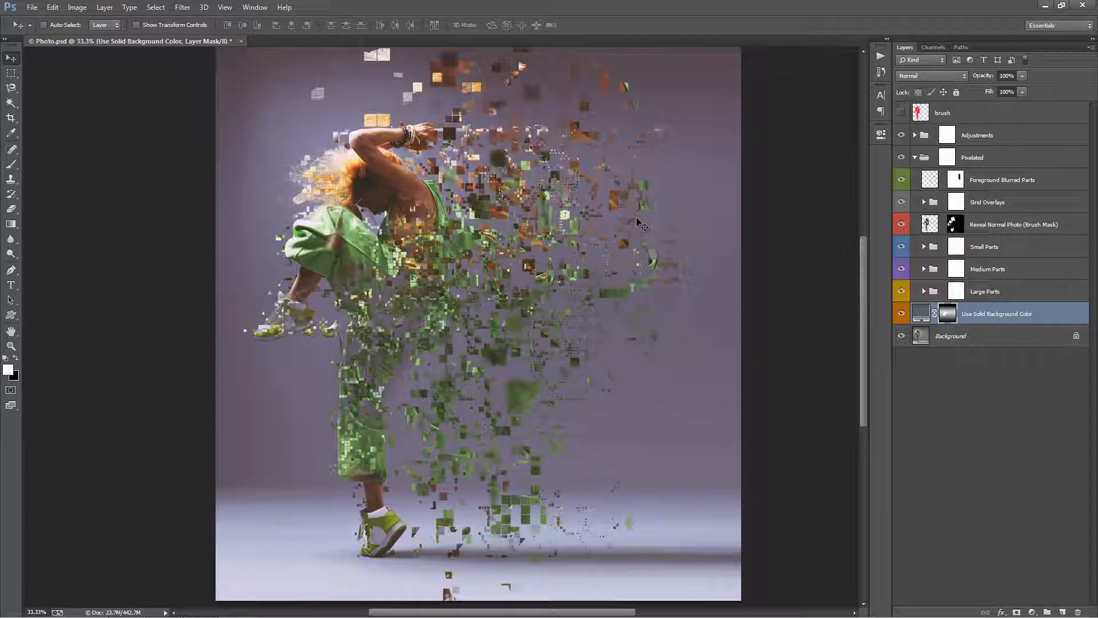
left_click(901, 179)
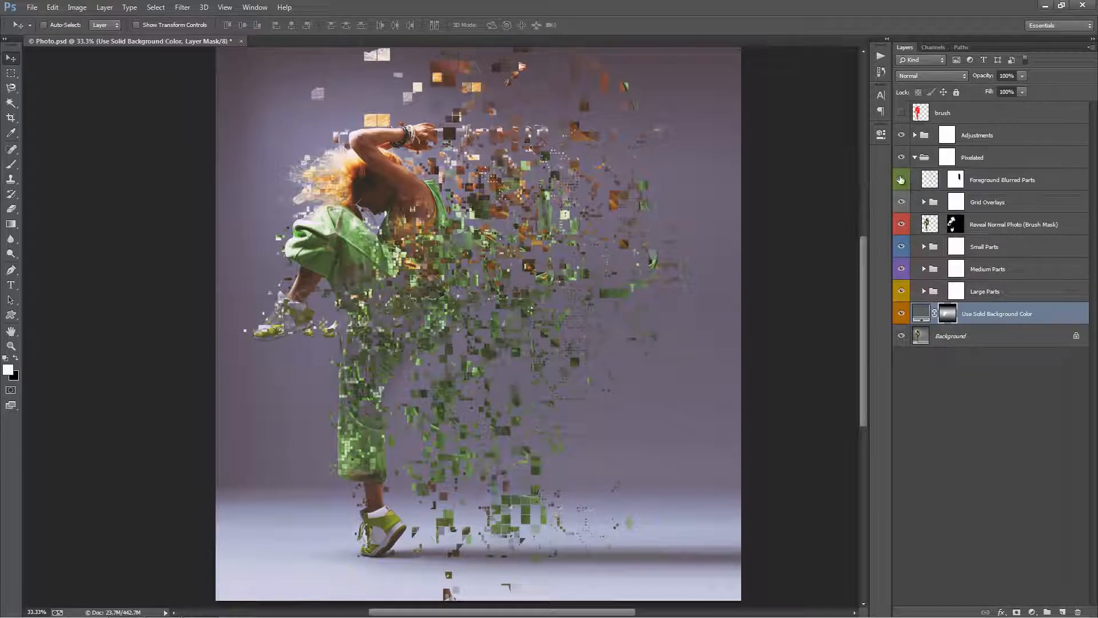
mouse_move(666, 209)
left_mouse_down()
mouse_move(682, 237)
mouse_move(674, 212)
mouse_move(670, 227)
left_mouse_up()
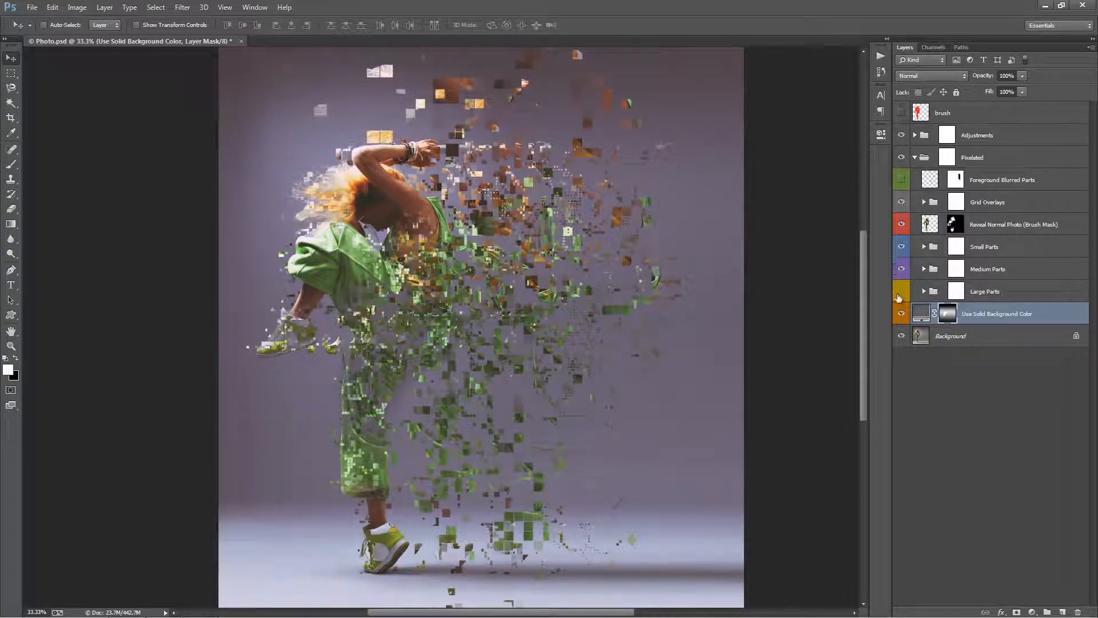
Paint black on the Large Parts group mask to remove the stray light block above the dancer's head.
left_click(958, 291)
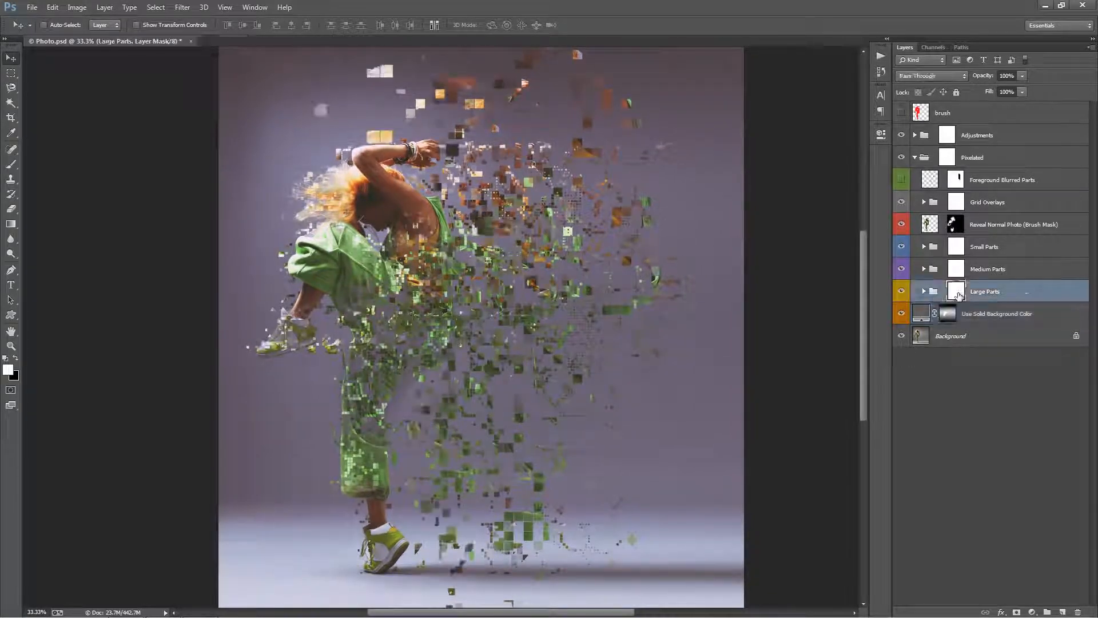
key("b")
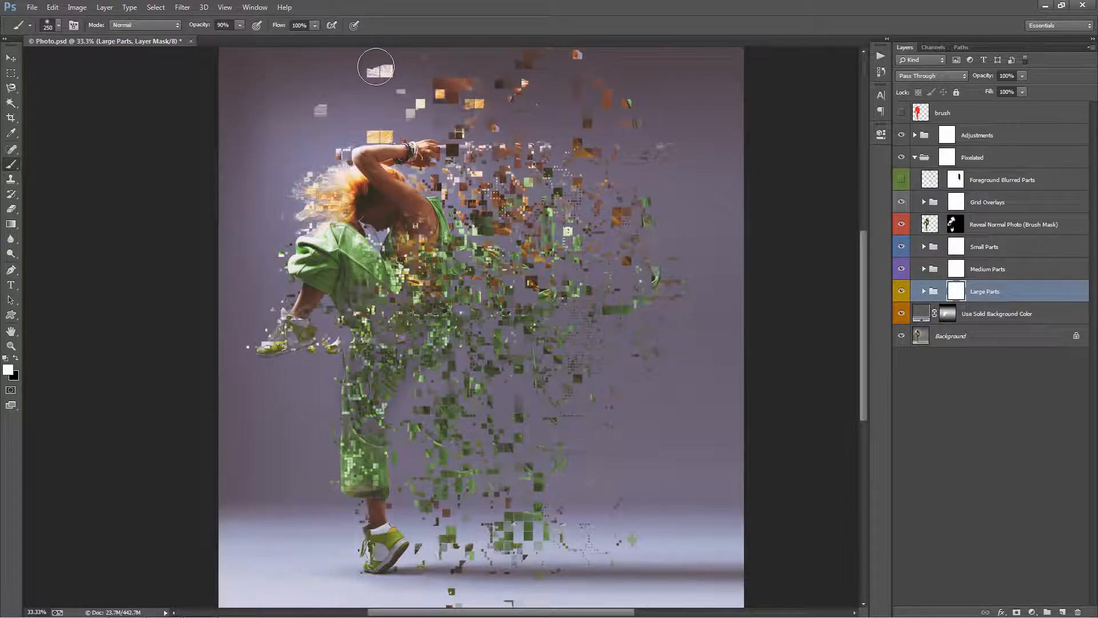
key("x")
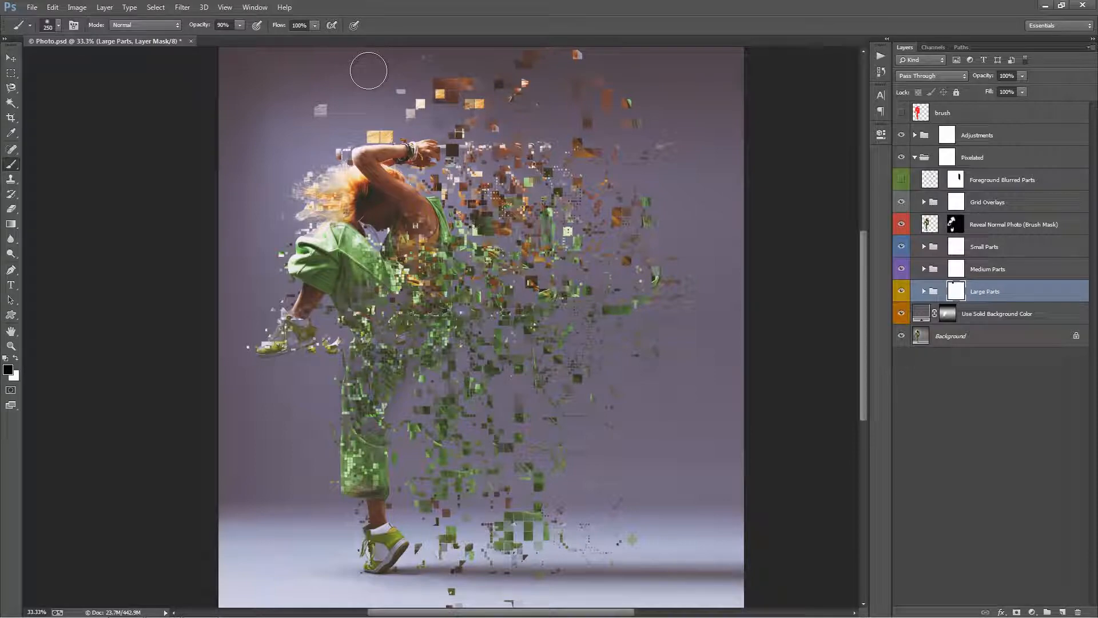
key("v")
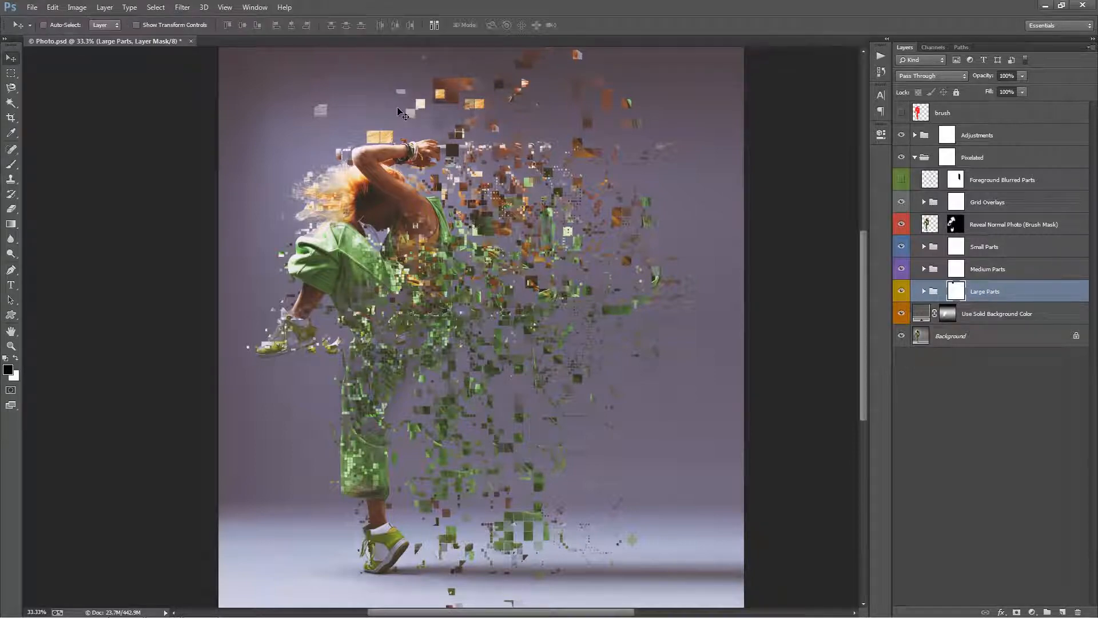
key("b")
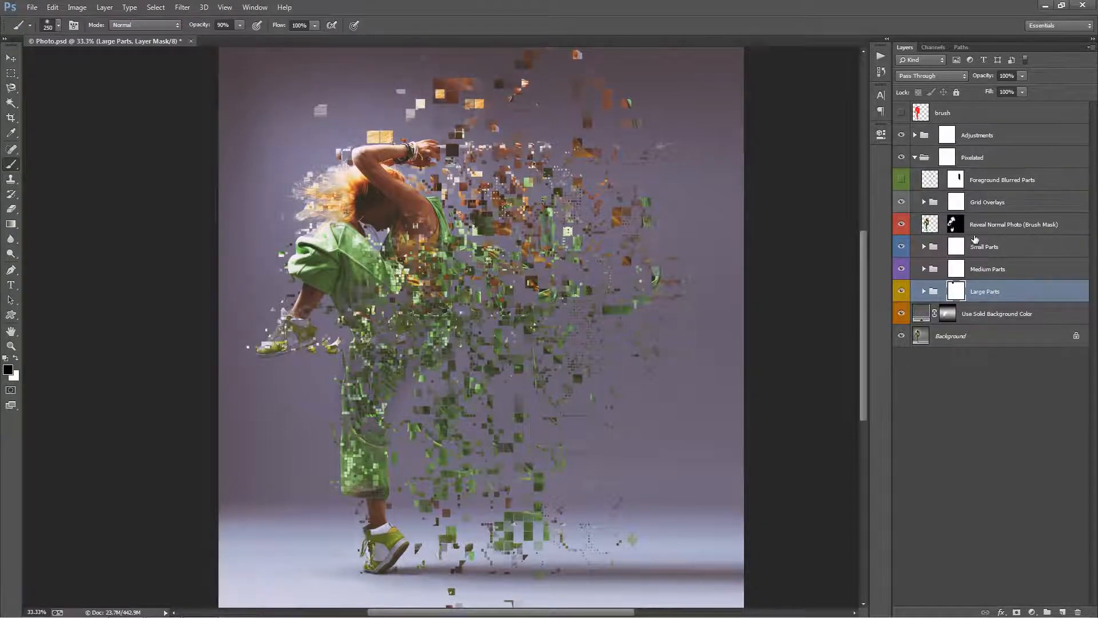
Toggle the Large Parts and Medium Parts groups to check which one holds the remaining stray blocks.
left_click(956, 269)
left_click(958, 293)
left_click(902, 293)
left_click(903, 288)
left_click(904, 270)
left_click(903, 270)
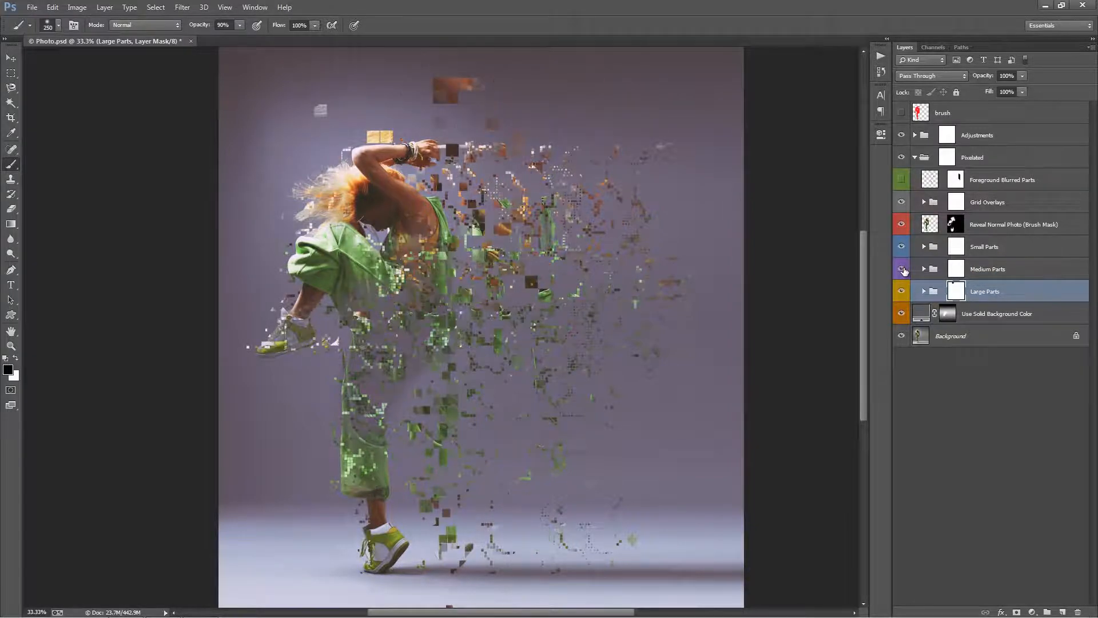
Paint black with a smaller brush, reduced to 90, on the Medium Parts mask to remove stray blocks around the dancer.
key("bracketleft")
key("bracketleft")
key("bracketleft")
key("bracketleft")
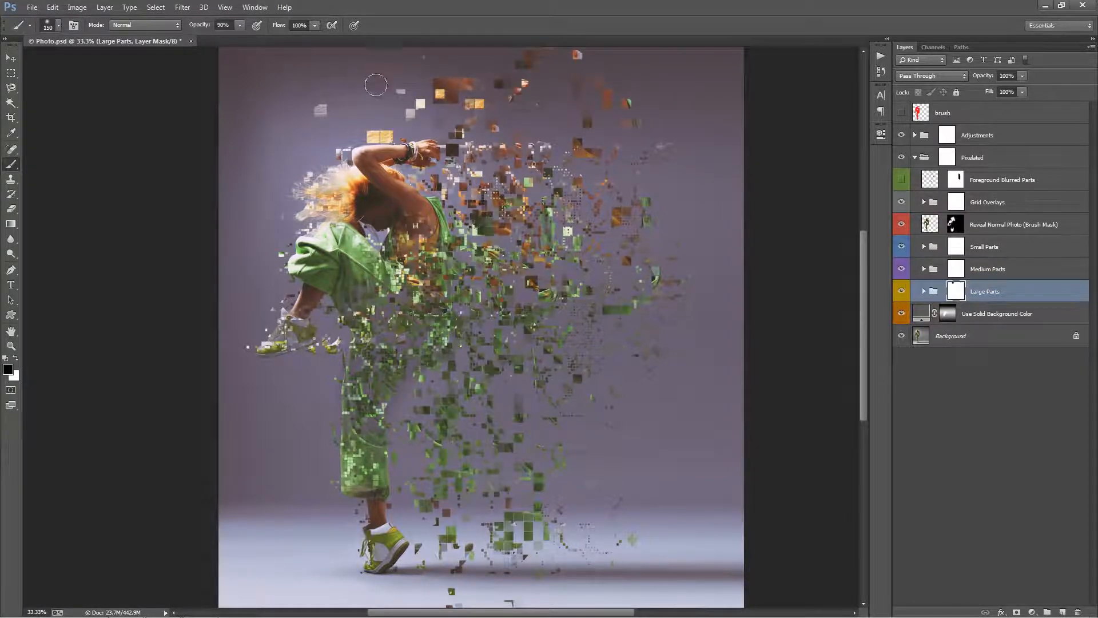
left_click(902, 270)
left_click(902, 270)
left_click(902, 269)
left_click(902, 270)
left_click(955, 269)
key("bracketleft")
key("bracketleft")
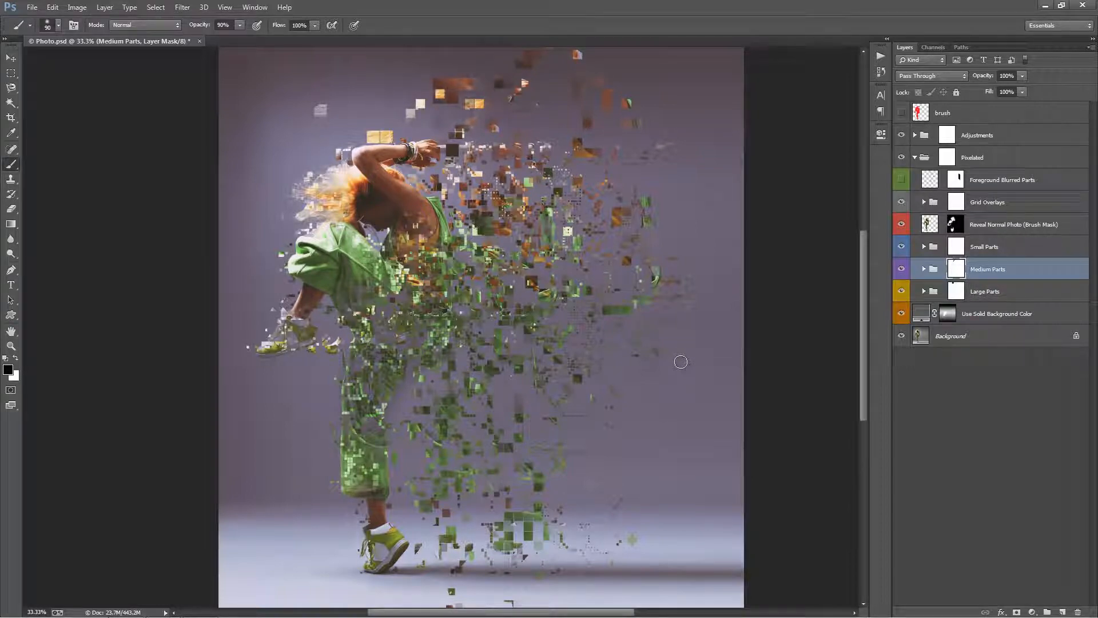
Select the s7 copy particles on the canvas and collapse their Small Parts group.
key("v")
left_click_drag(592, 277, 594, 268)
left_click(594, 267, "ctrl")
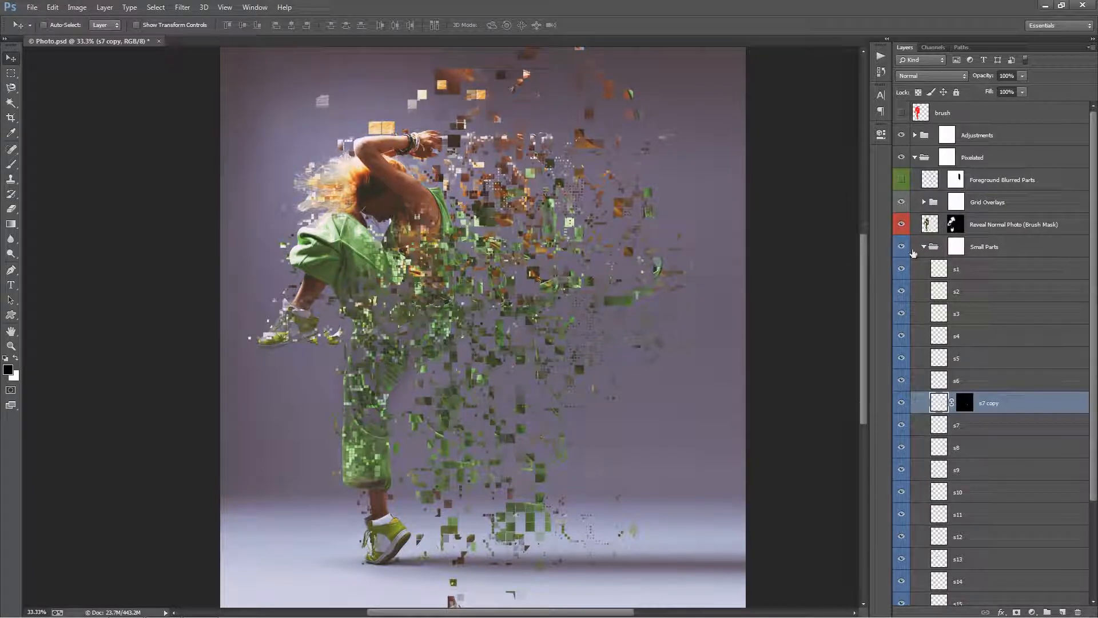
left_click(924, 248)
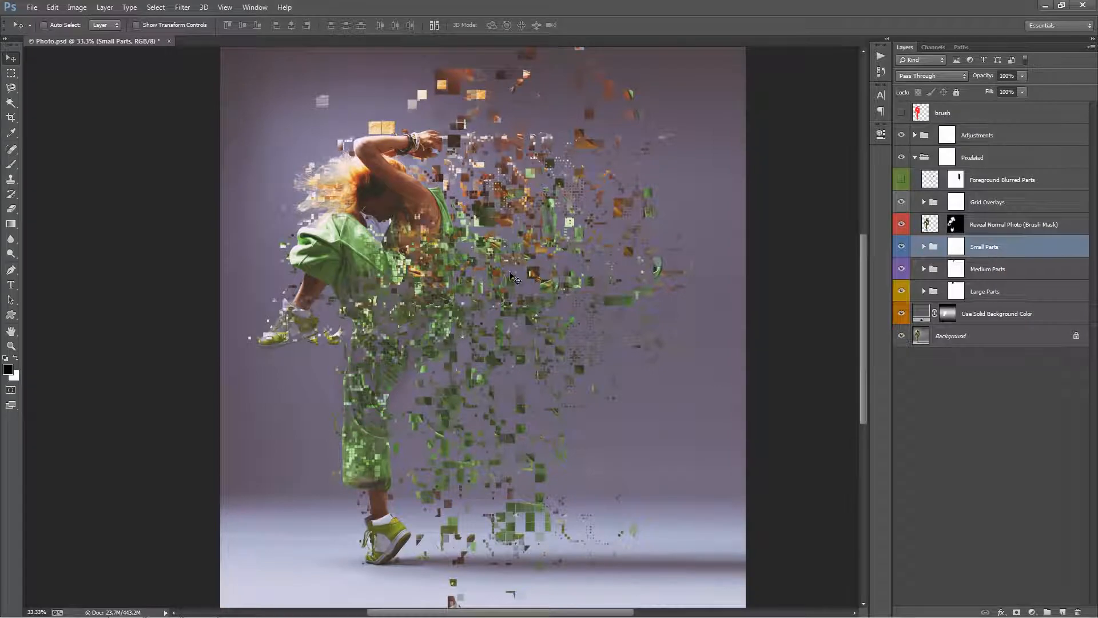
Add the text PIXELATED in white 14 pt Bebas Neue above the Small Parts group, over the dispersed pixels.
key("t")
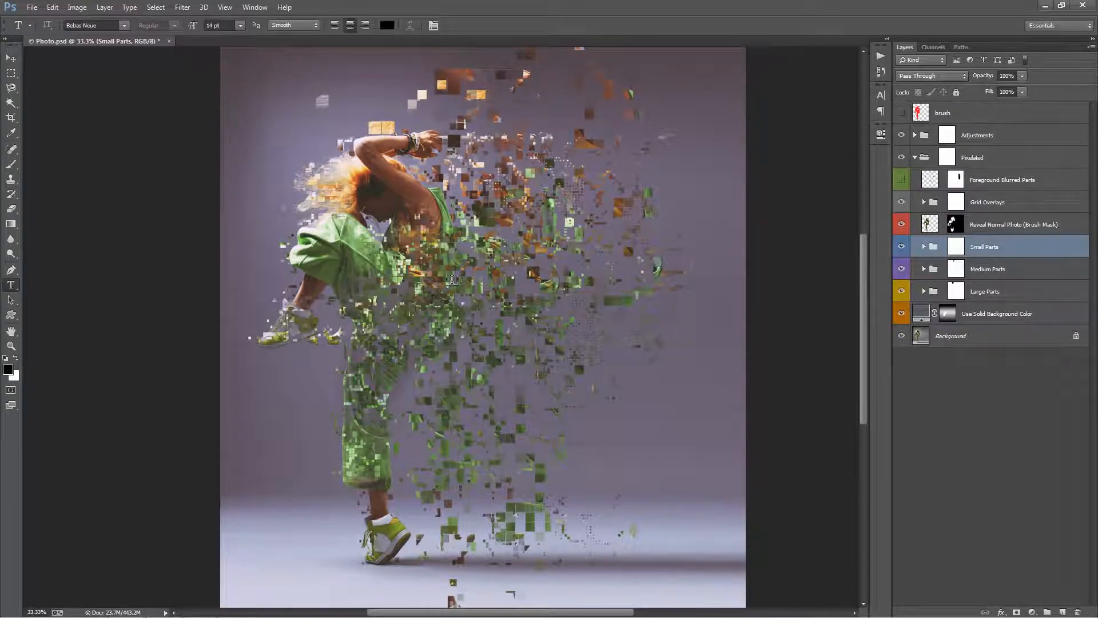
left_click(388, 26)
left_click_drag(797, 176, 769, 57)
left_click(1054, 91)
left_click(593, 318)
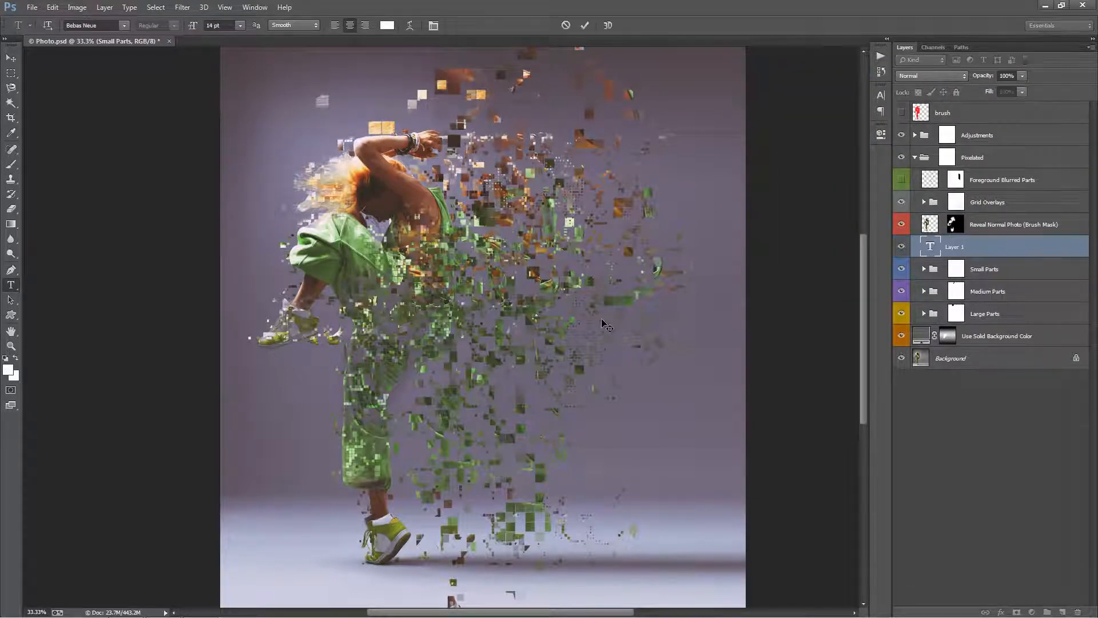
type("PIXELATED")
key("ctrl+Return")
key("v")
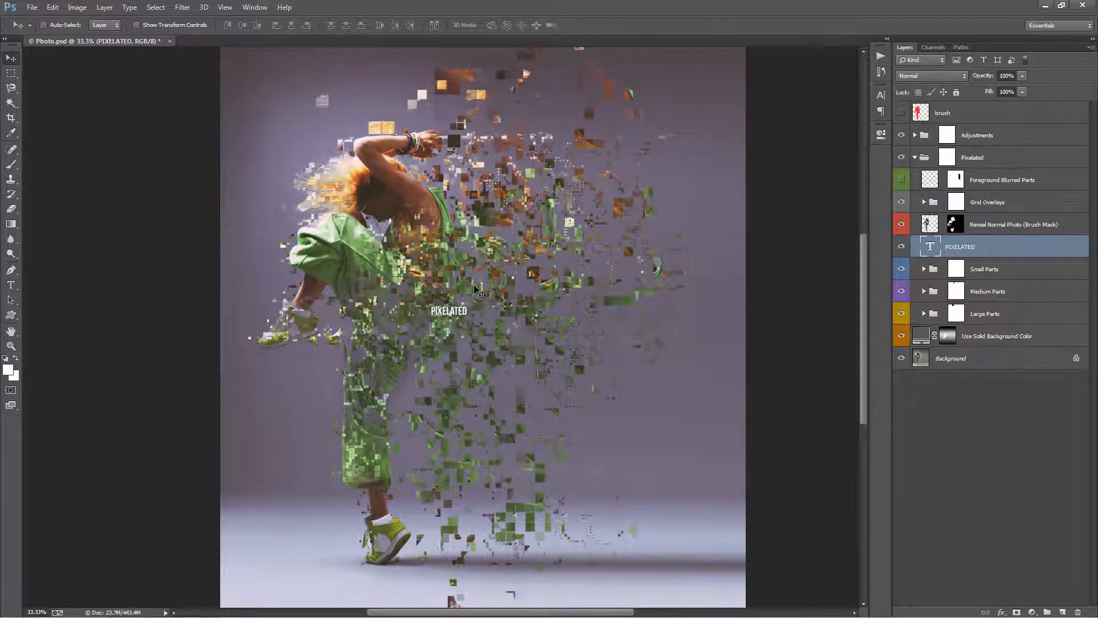
Enlarge the PIXELATED text so the title spans the dispersed pixels beside the dancer's hips.
key("ctrl+t")
left_click_drag(467, 305, 544, 277)
key("Return")
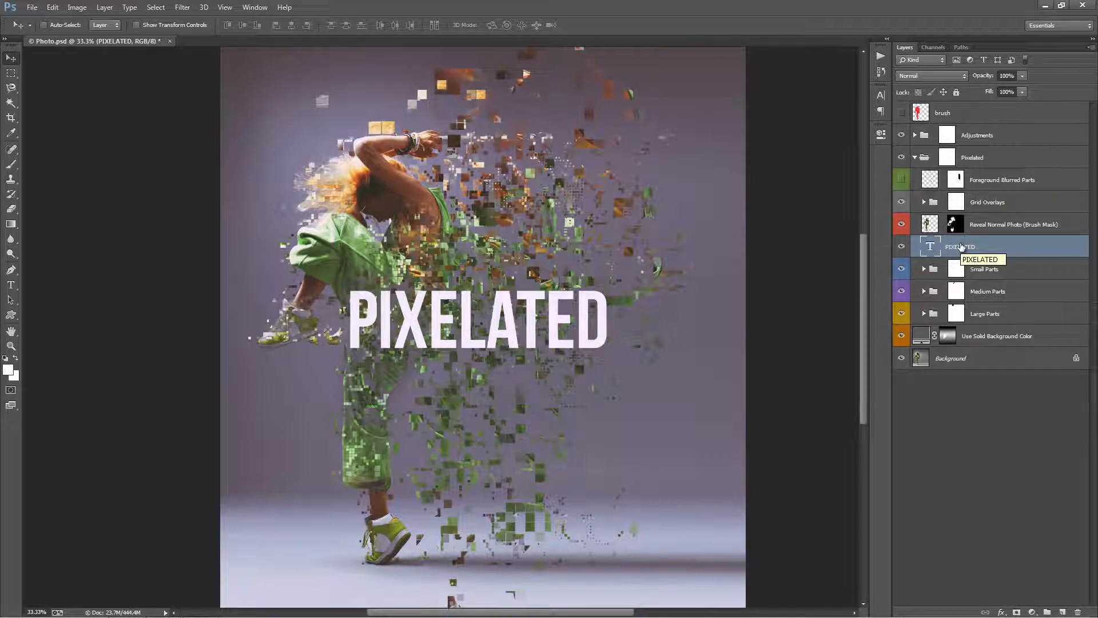
Move the PIXELATED text layer down past the Small Parts group and into the Medium Parts group, between m9 and m10.
left_click_drag(961, 247, 1009, 279)
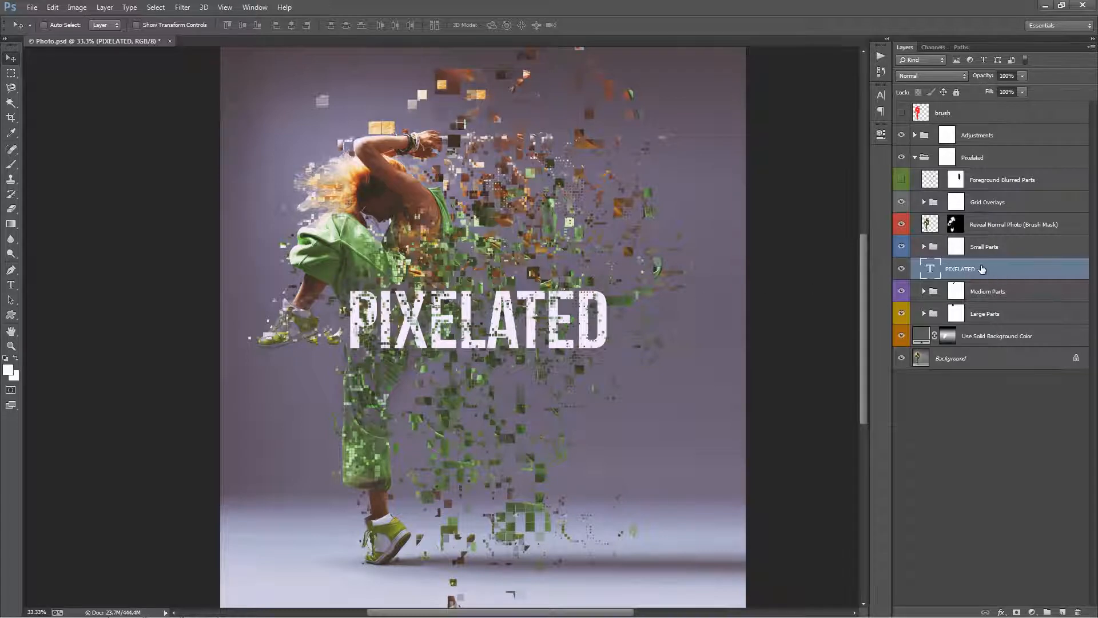
left_click_drag(983, 268, 1010, 304)
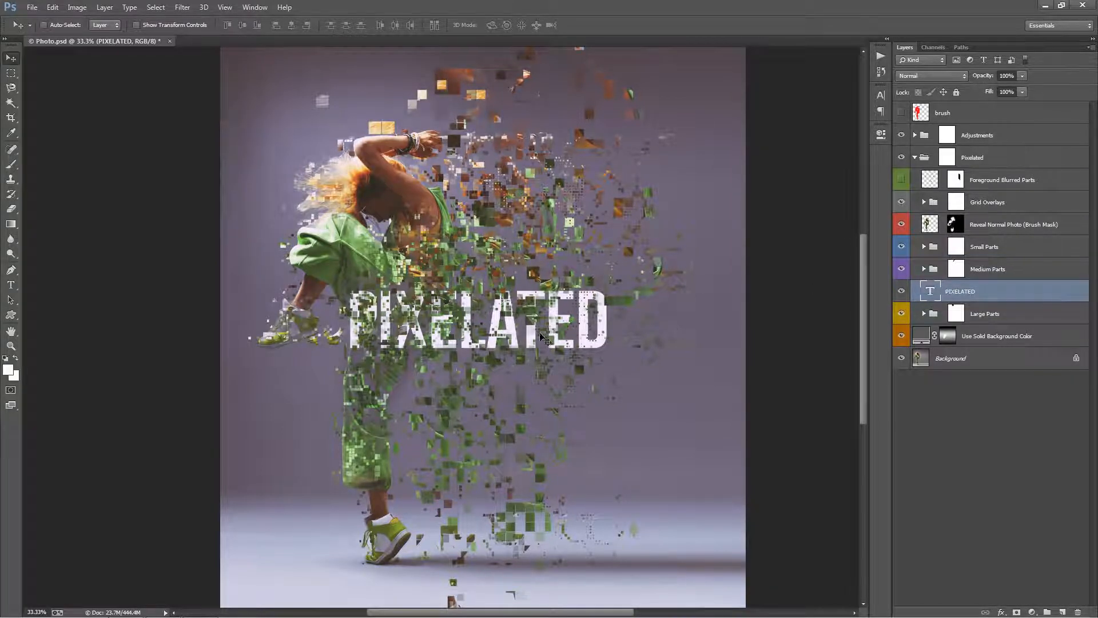
left_click(924, 269)
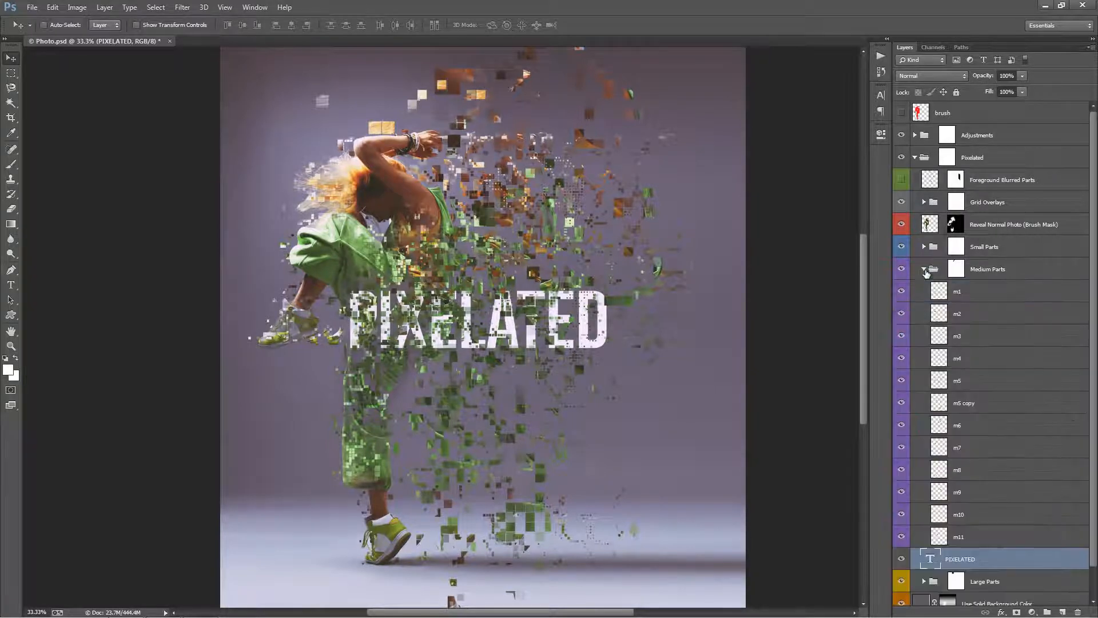
scroll(998, 429, "down", 1)
left_click_drag(977, 525, 971, 492)
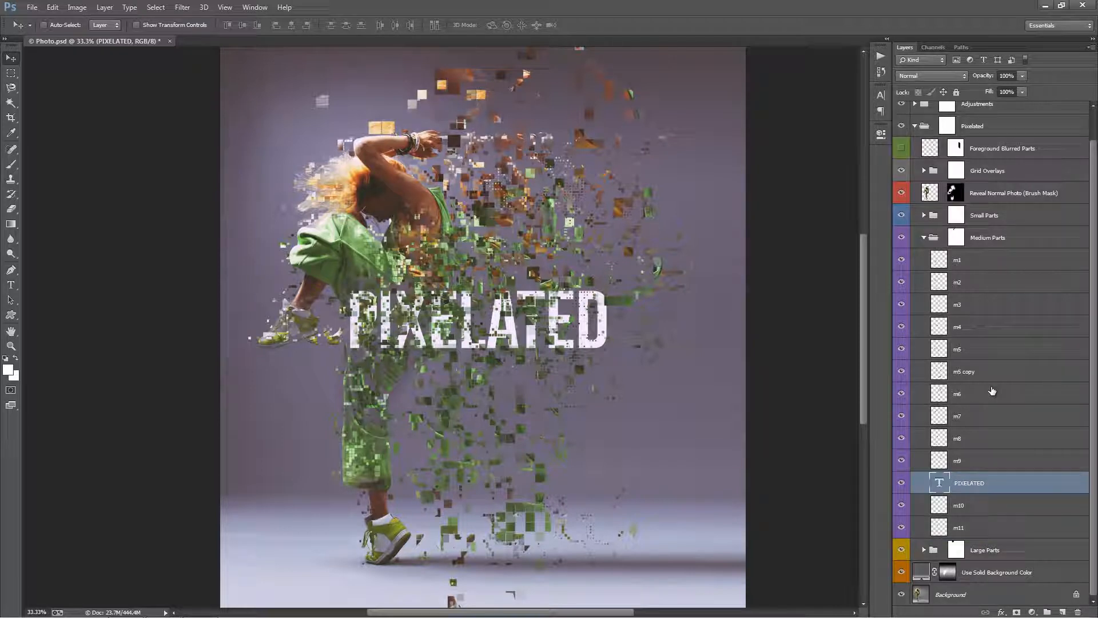
Raise the PIXELATED text layer between m4 and m5, and shift the title slightly down and right on the canvas.
key("ctrl+bracketright")
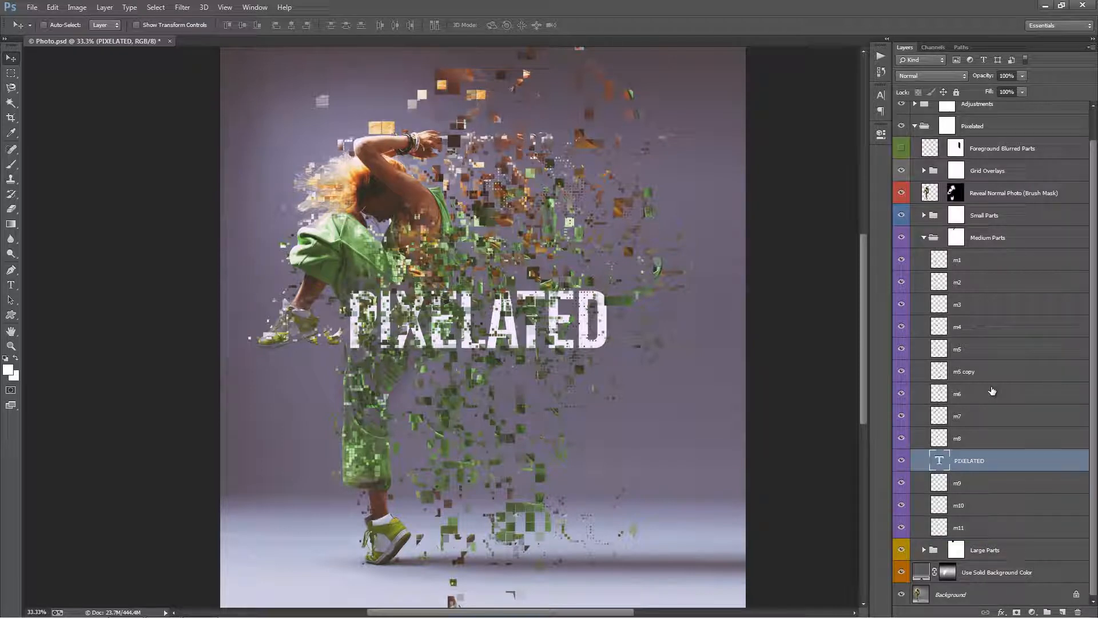
key("ctrl+bracketright")
key("ctrl+bracketright")
key("ctrl+bracketright")
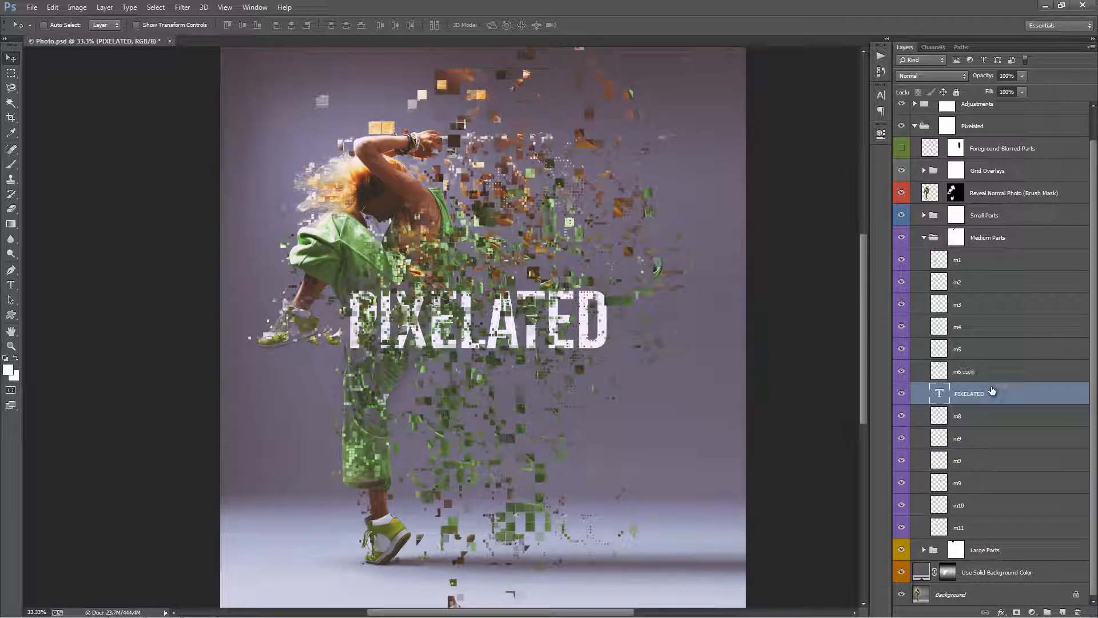
key("ctrl+bracketright")
key("ctrl+bracketright")
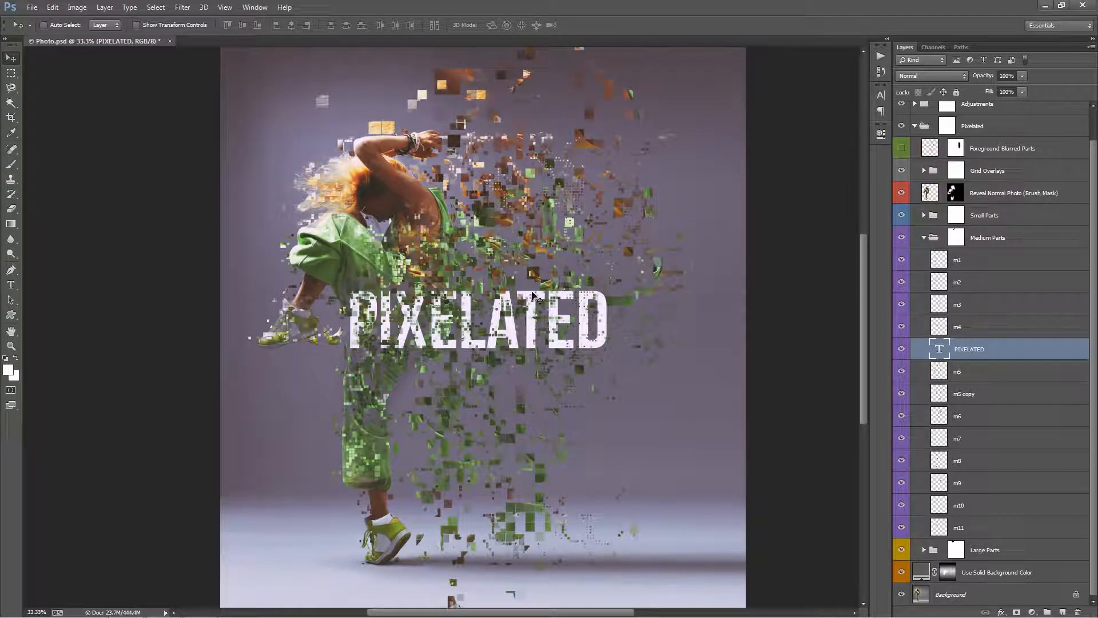
left_click_drag(528, 286, 544, 296)
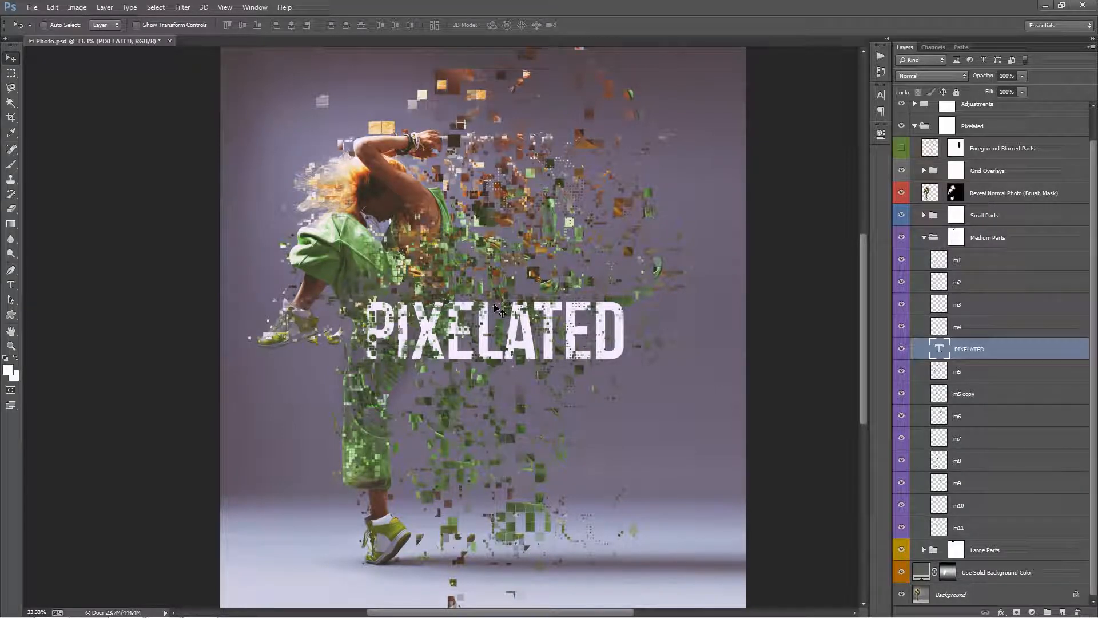
left_click(924, 240)
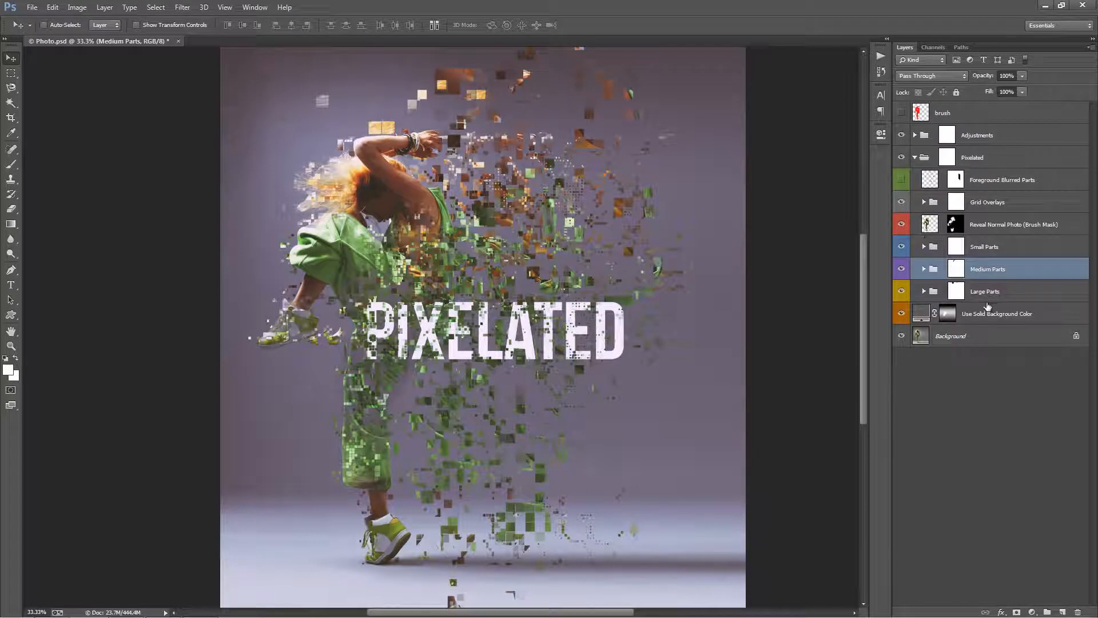
Preview the effect on transparency by temporarily hiding the Use Solid Background Color and Background layers.
left_click(942, 321)
left_click_drag(903, 314, 901, 335)
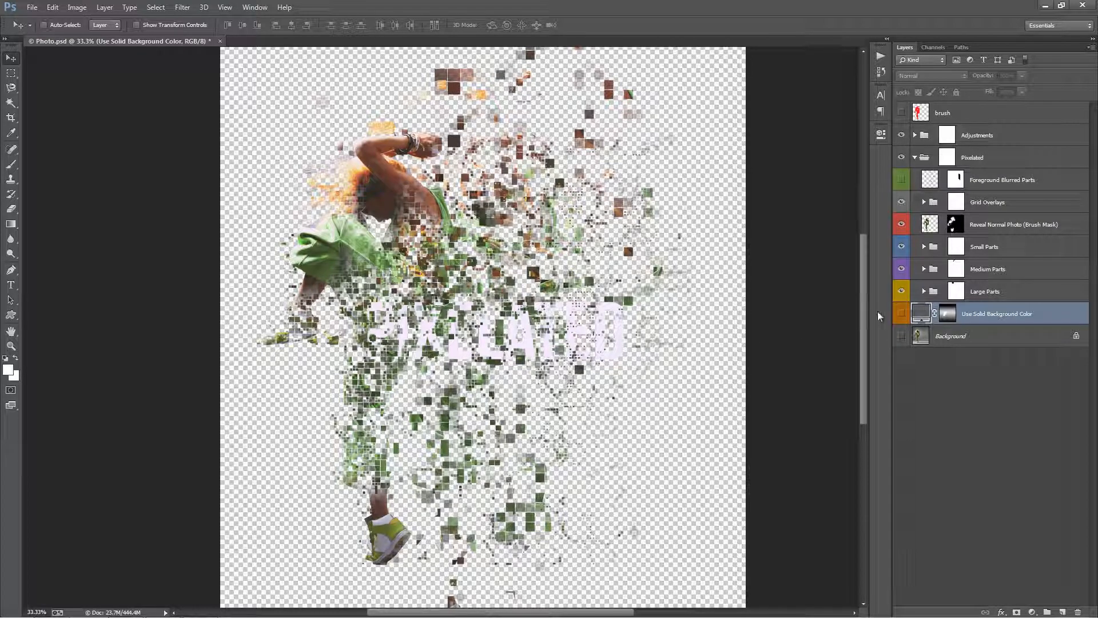
left_click(902, 313)
left_click(901, 336)
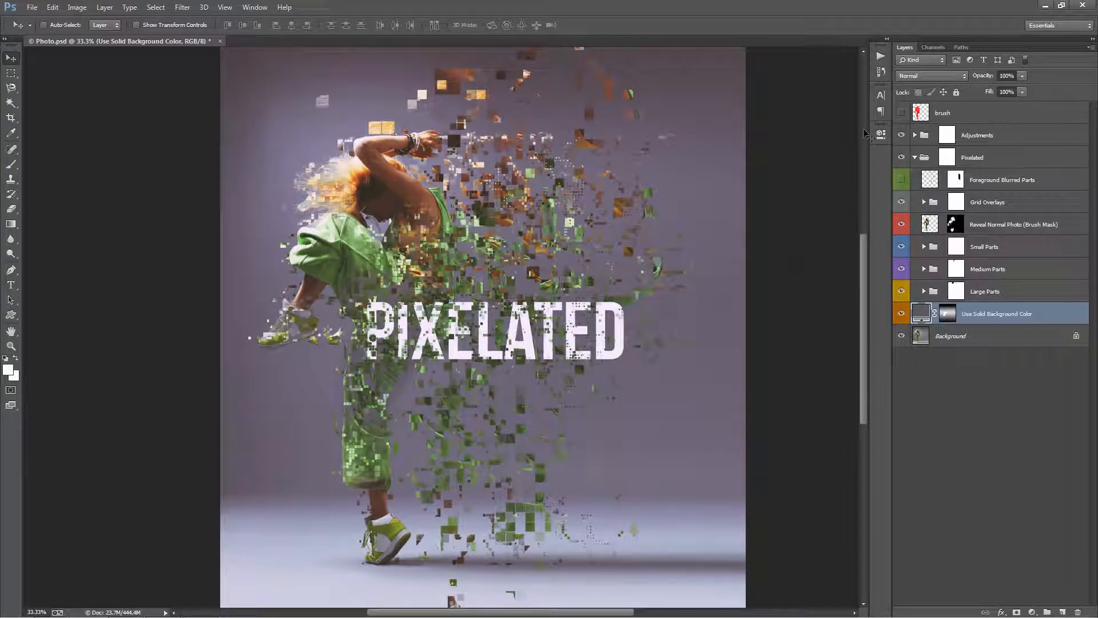
Select the Build Yourself action in the Pixelated set and close Photo.psd without saving.
left_click(881, 56)
left_click(736, 198)
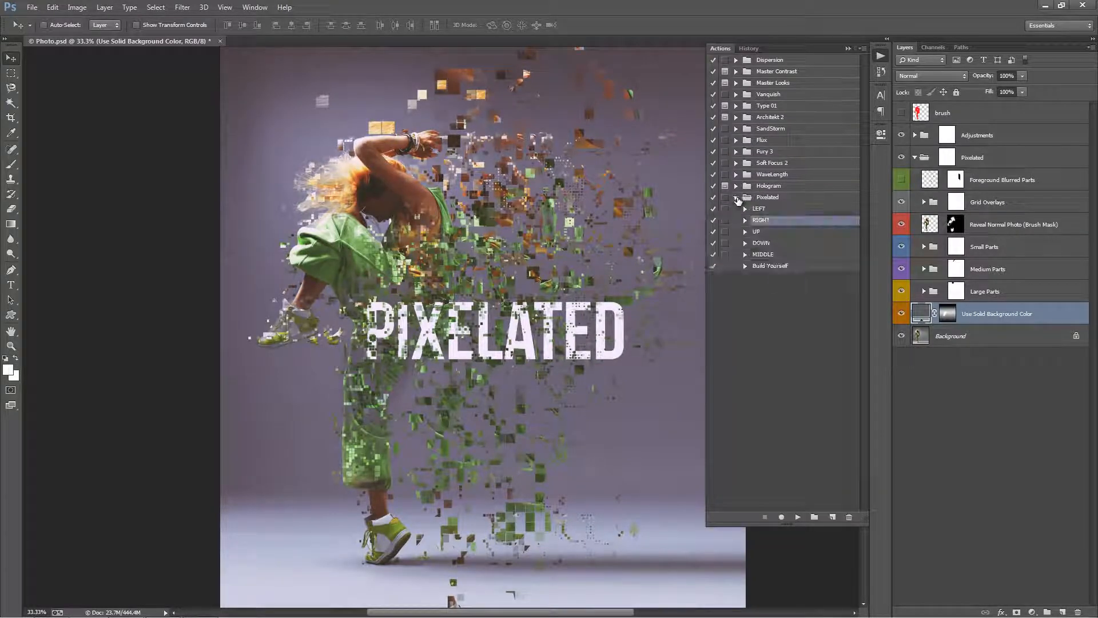
left_click(784, 267)
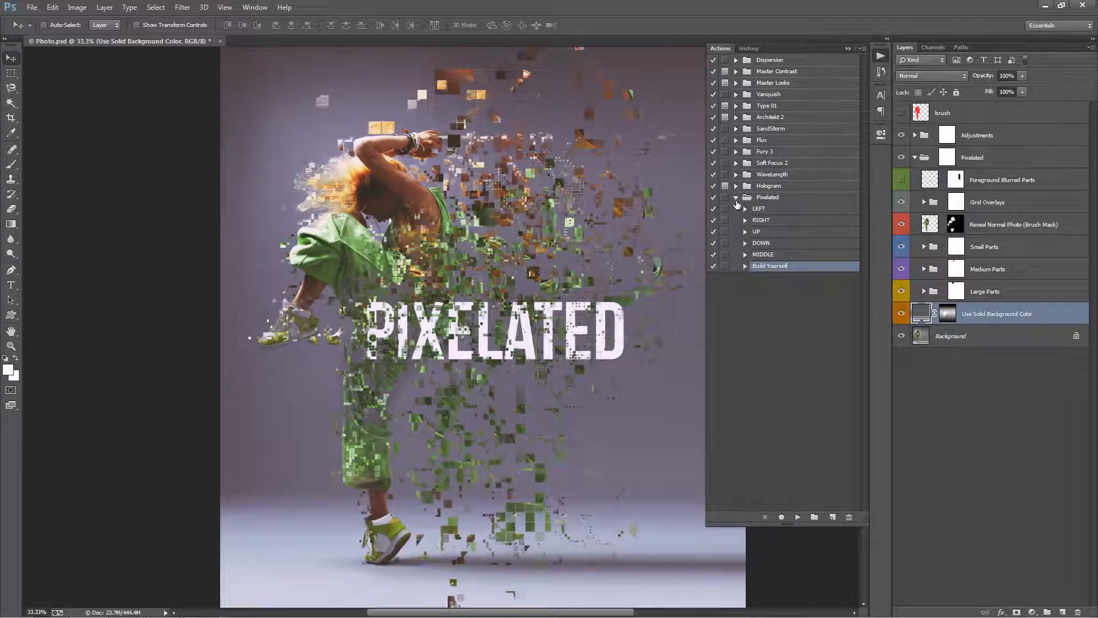
left_click(848, 48)
key("ctrl+w")
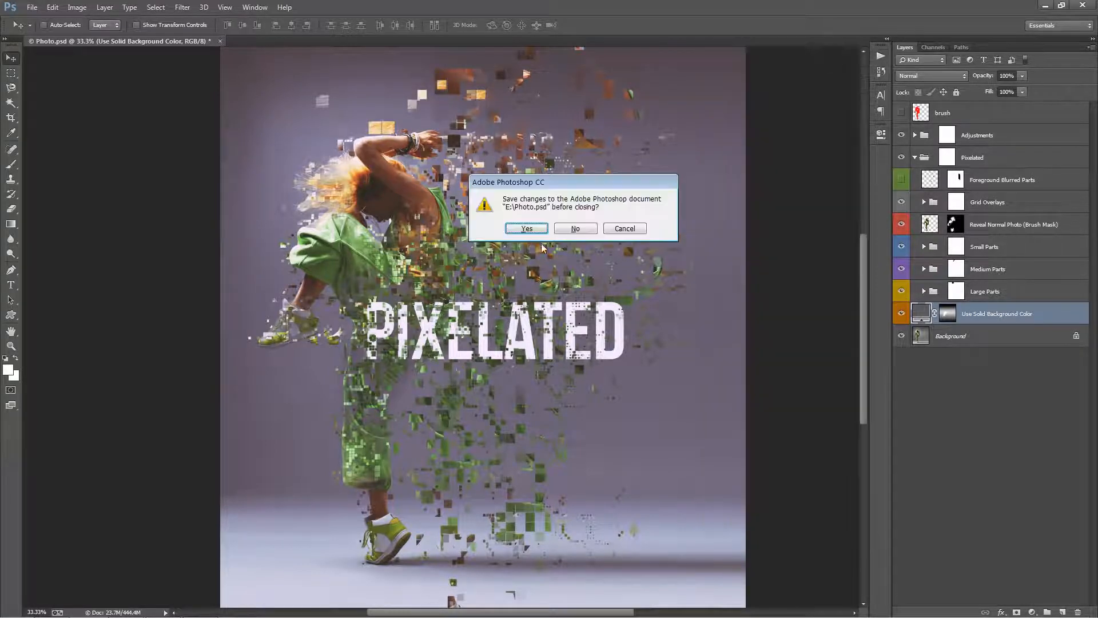
left_click(569, 231)
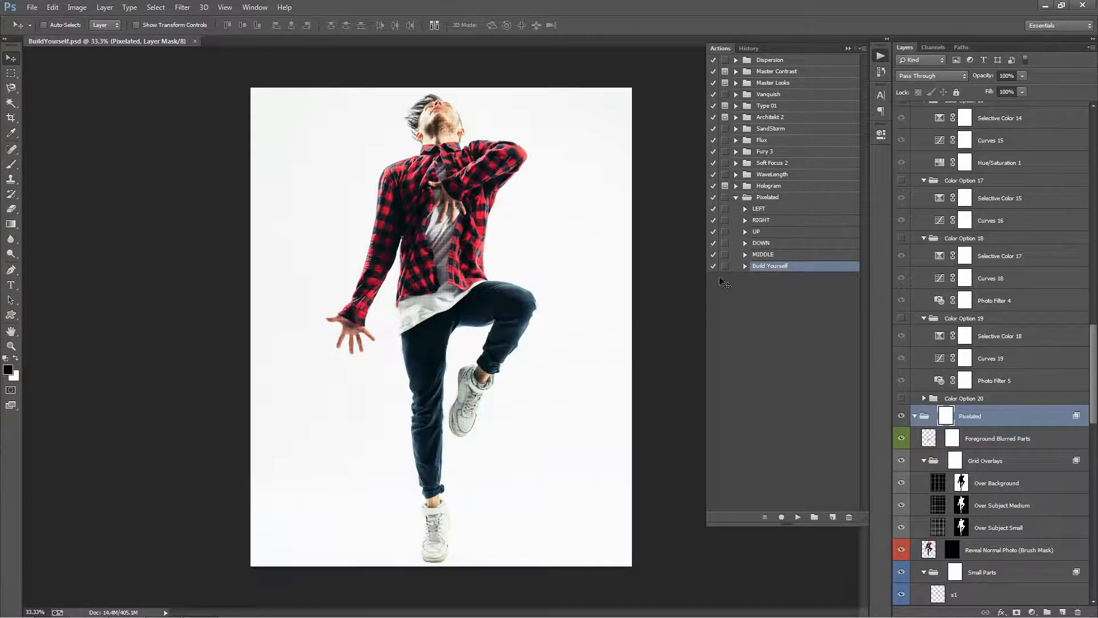
Collapse the Pixelated action set and the groups nested in BuildYourself.psd's Pixelated layer group, and select the Small Parts group.
left_click(771, 273)
left_click(761, 267)
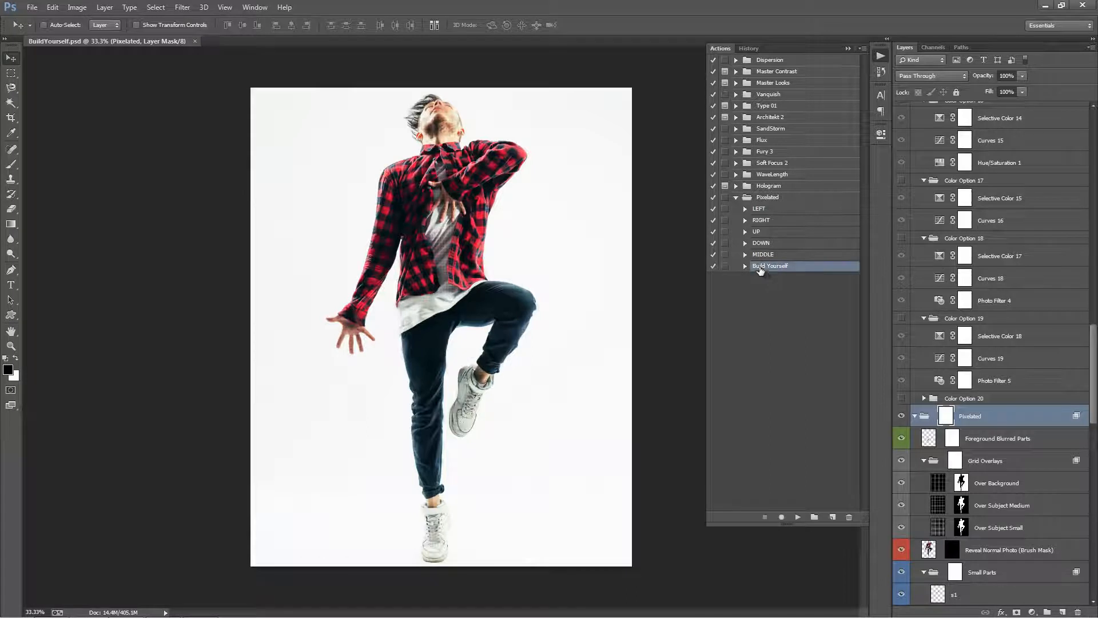
left_click(736, 196)
left_click(849, 48)
scroll(914, 245, "down", 5)
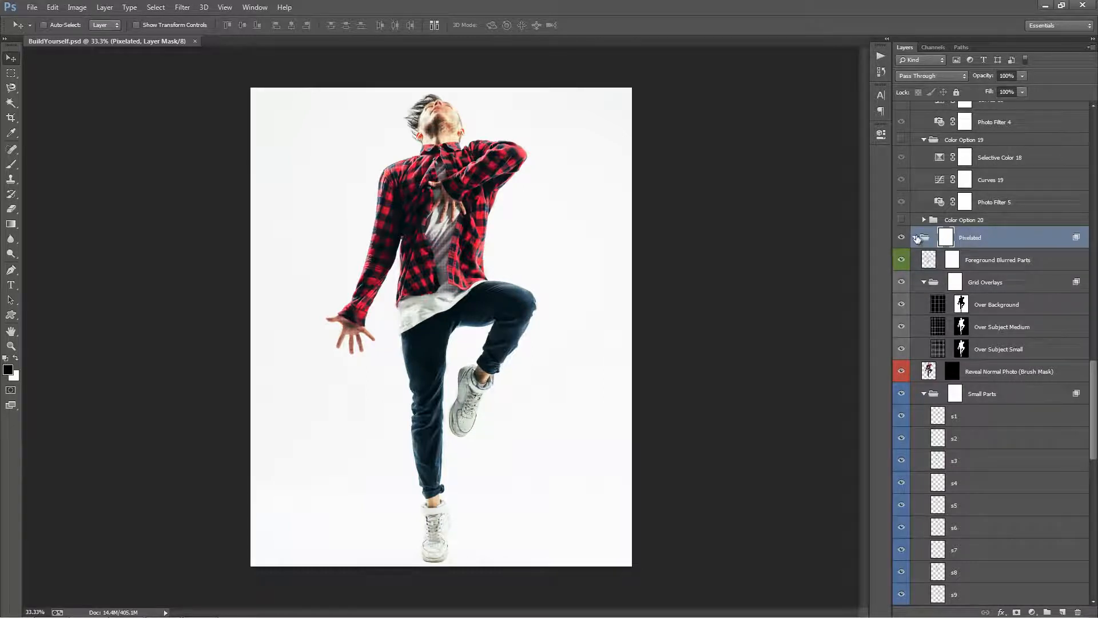
left_click(917, 238, "ctrl")
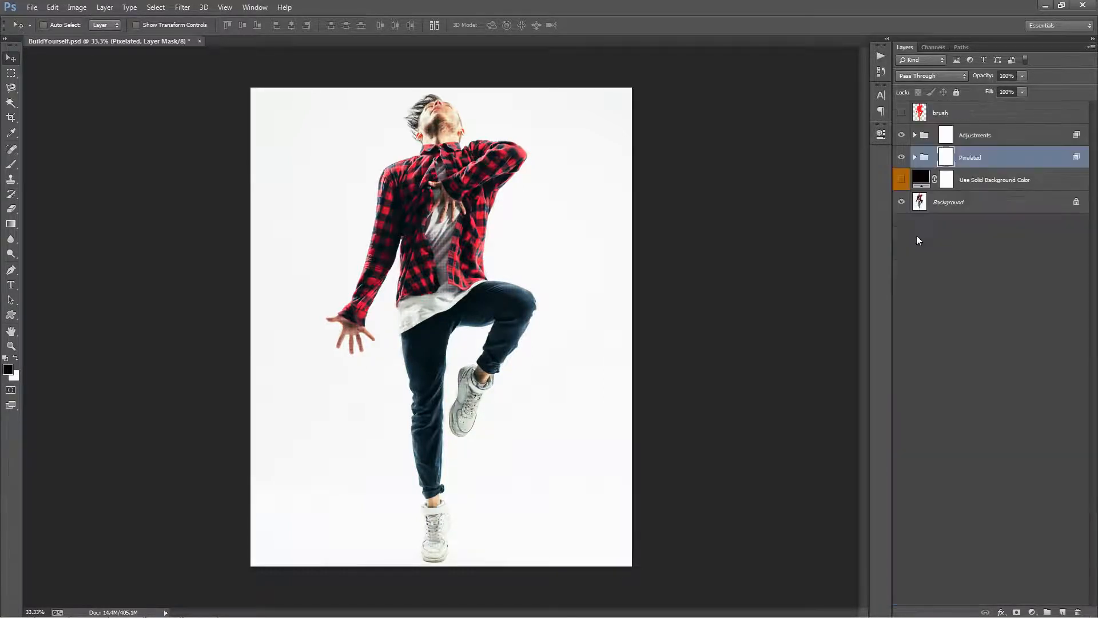
left_click(916, 158)
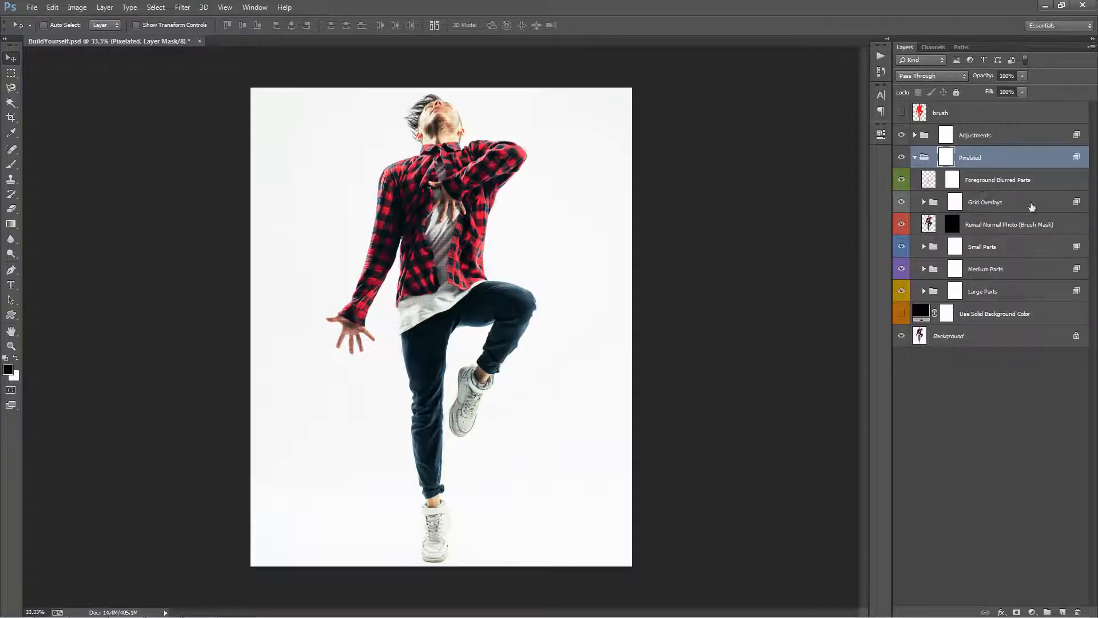
left_click(993, 246)
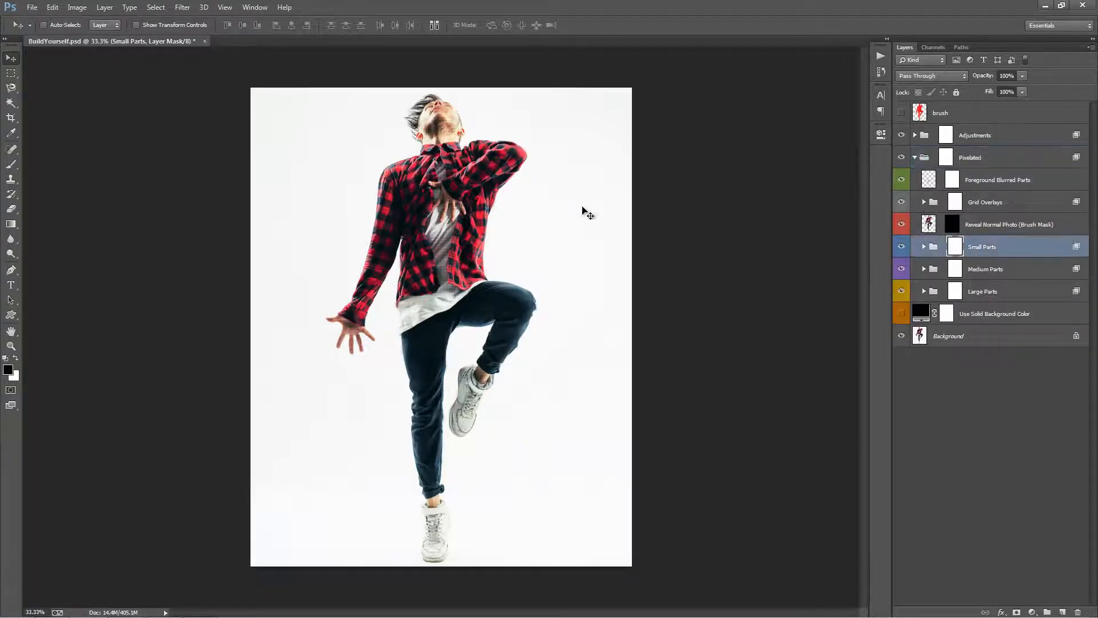
key("ctrl+0")
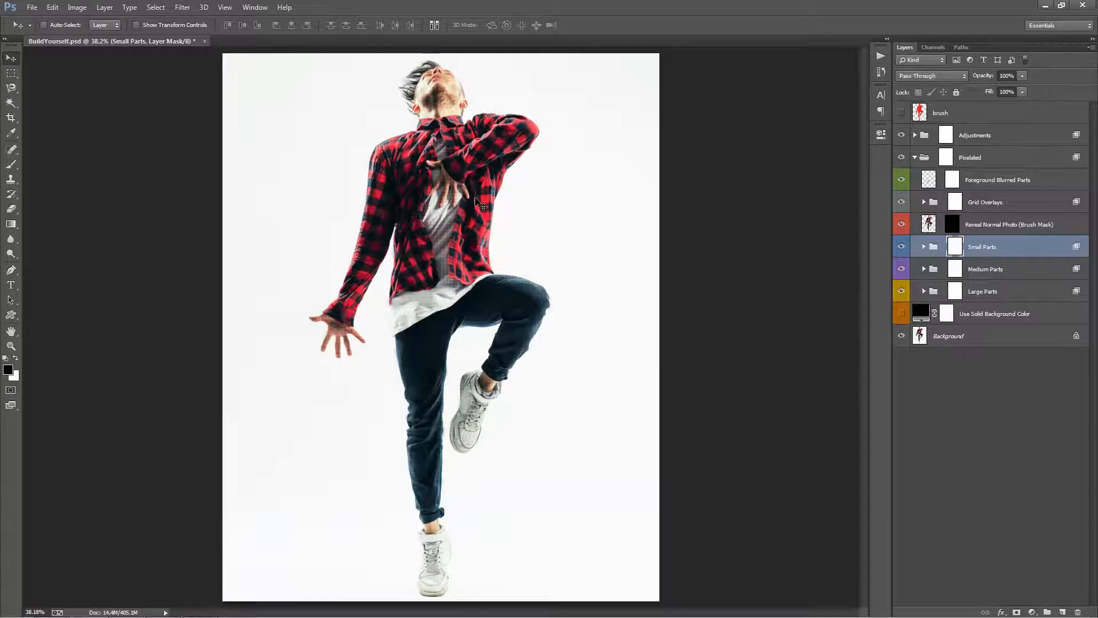
Review the direction actions in the Pixelated set alongside Build Yourself.
left_click(881, 71)
left_click(736, 198)
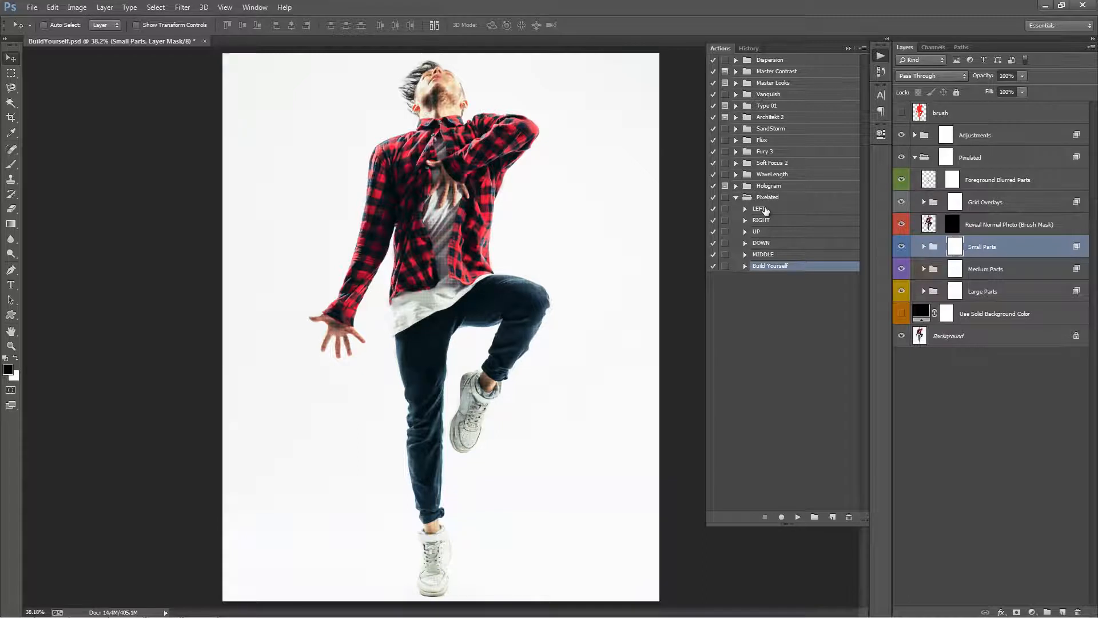
left_click(766, 209)
left_click(769, 231)
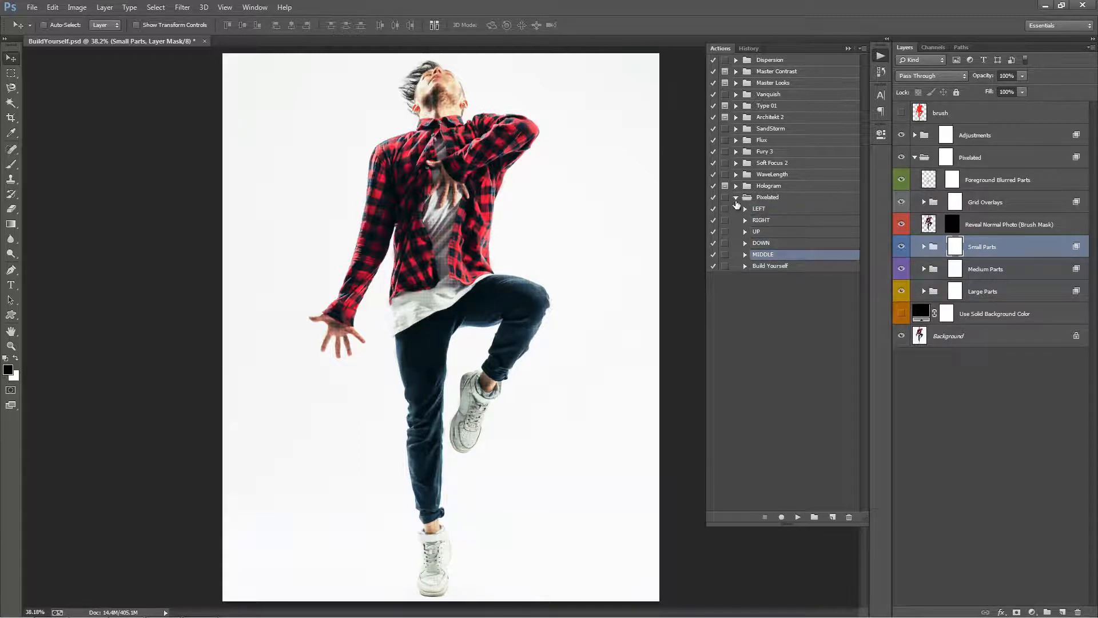
left_click(781, 266)
left_click(737, 198)
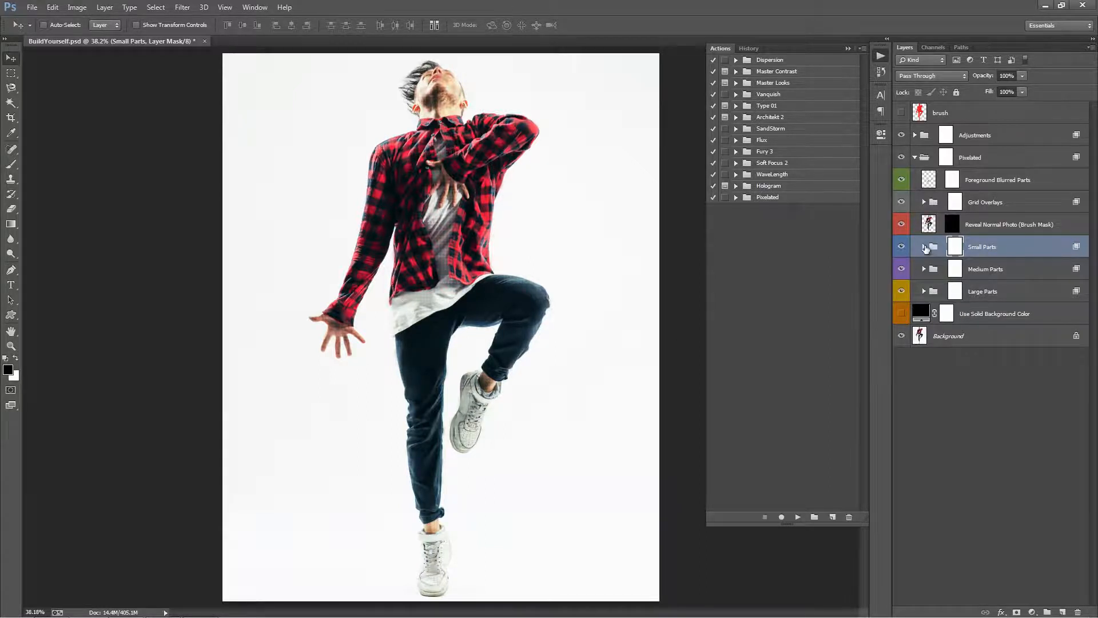
Offset the particles of several Small Parts layers, including s3 and s13, so small blocks scatter around the man's outline.
left_click(923, 247)
left_click(981, 319)
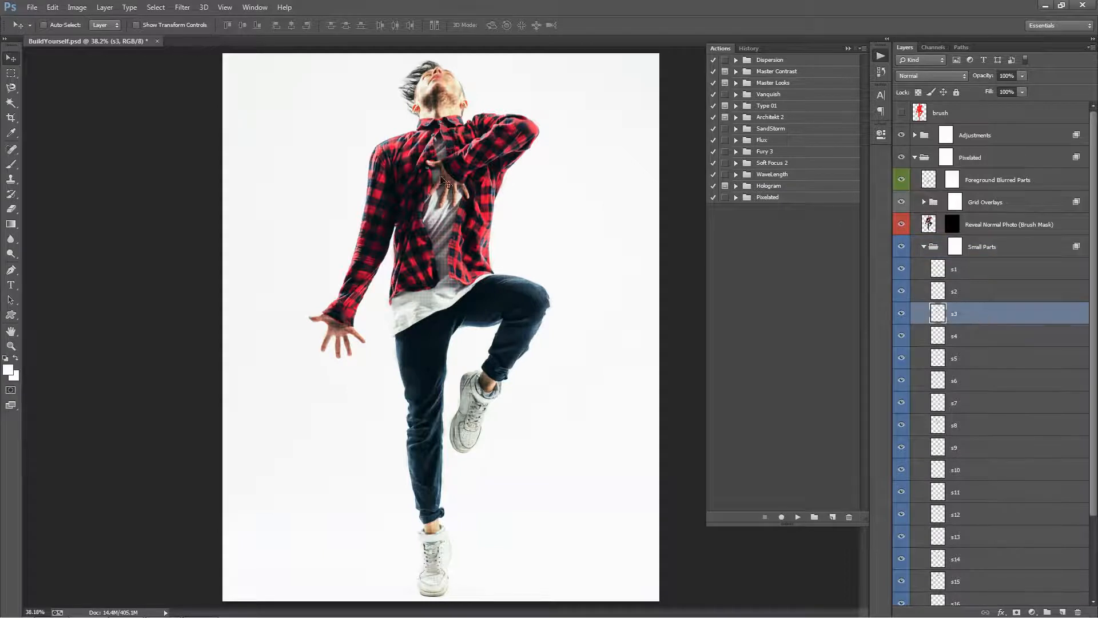
left_click_drag(525, 219, 543, 215)
scroll(958, 333, "down", 3)
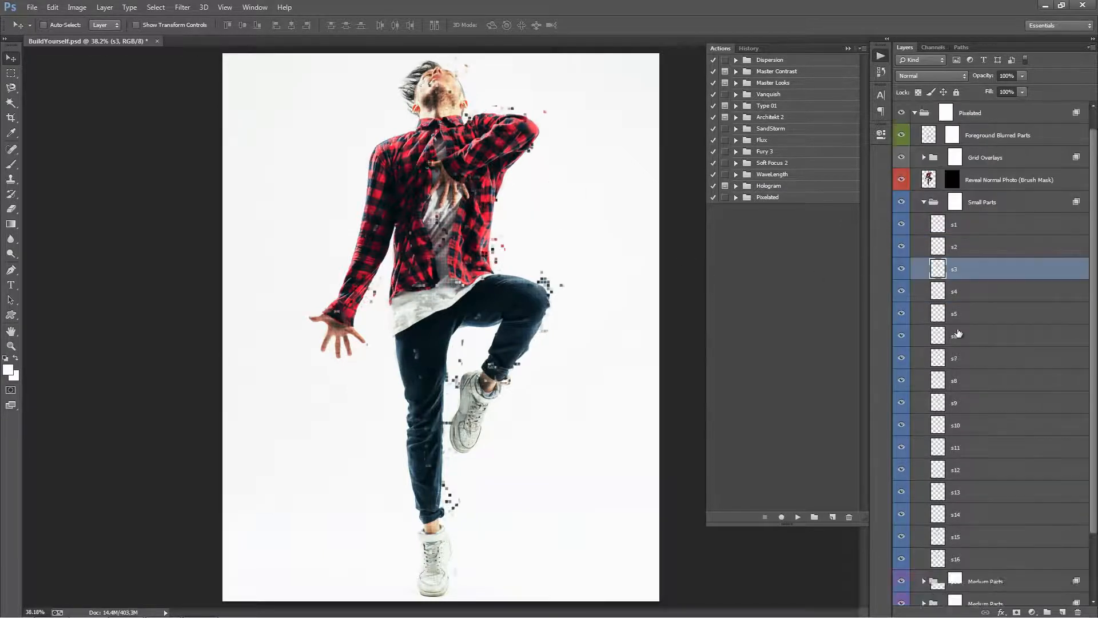
left_click(985, 364)
left_click_drag(484, 256, 467, 370)
left_click(954, 403)
left_click(967, 470)
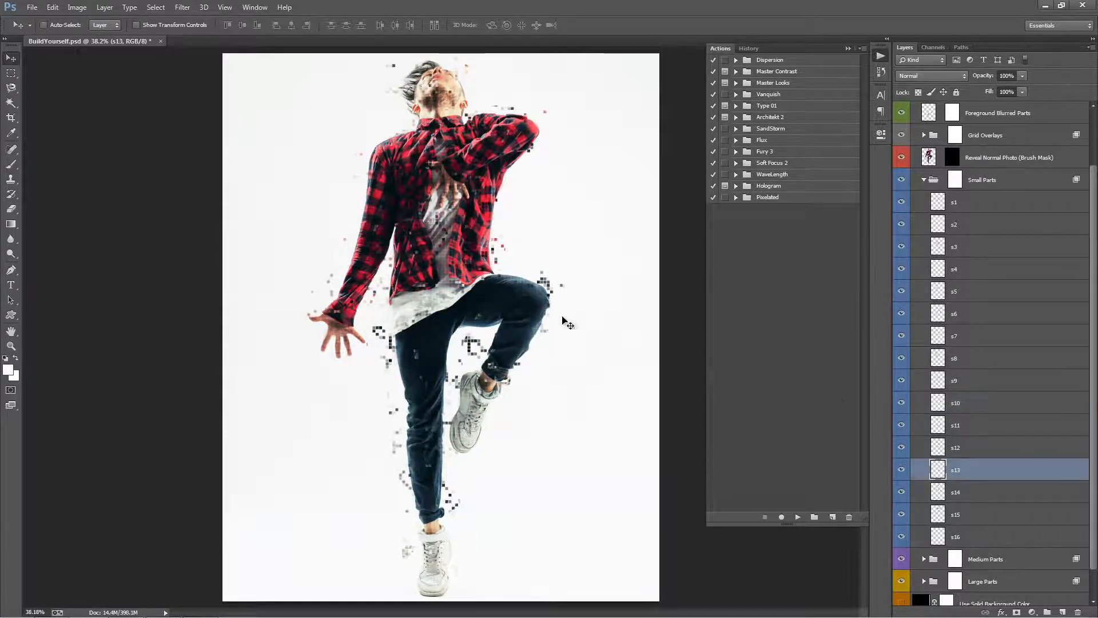
left_click_drag(559, 311, 546, 283)
left_click(924, 180)
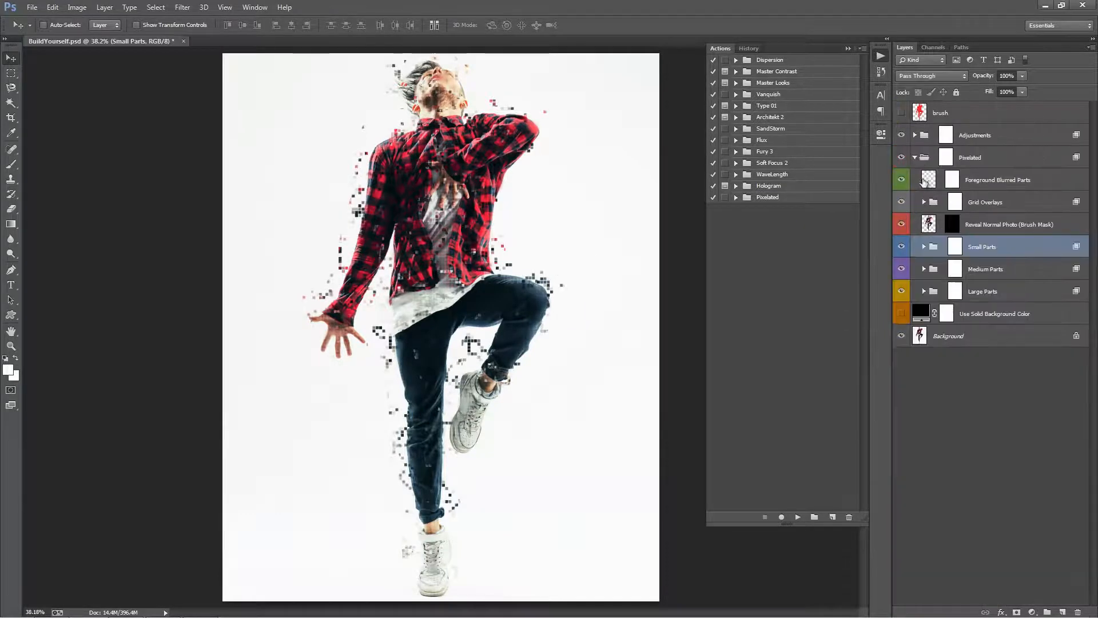
Offset the particles of the m4, m9 and m11 layers in the Medium Parts group around the man's outline.
left_click(955, 269)
left_click(924, 269)
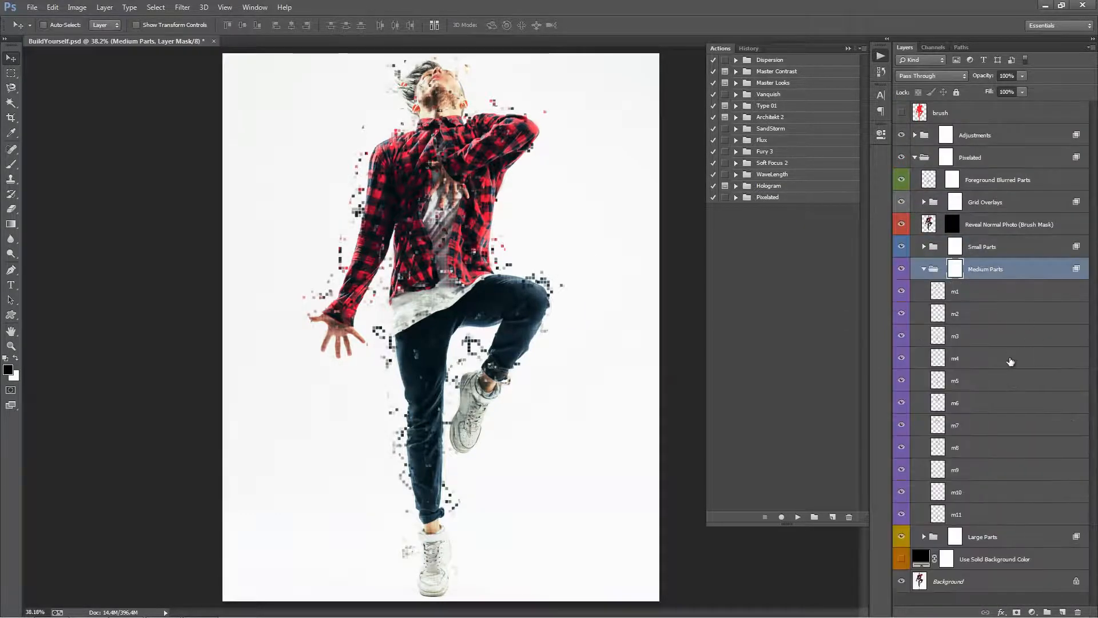
left_click(1011, 359)
left_click_drag(571, 235, 605, 208)
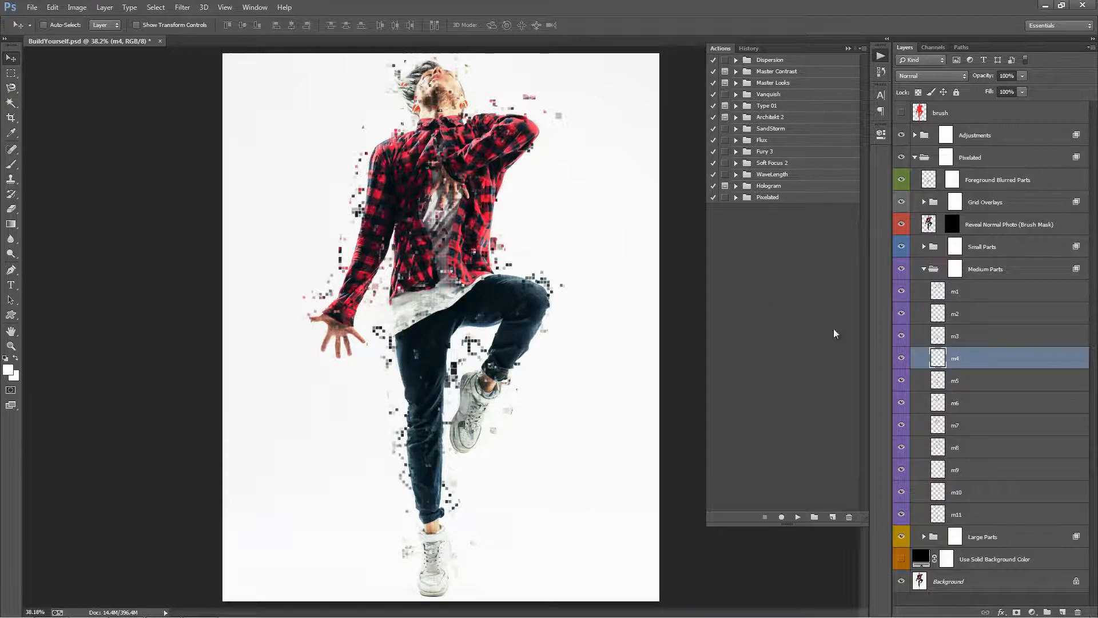
left_click(986, 465)
left_click_drag(465, 247, 501, 285)
left_click(984, 514)
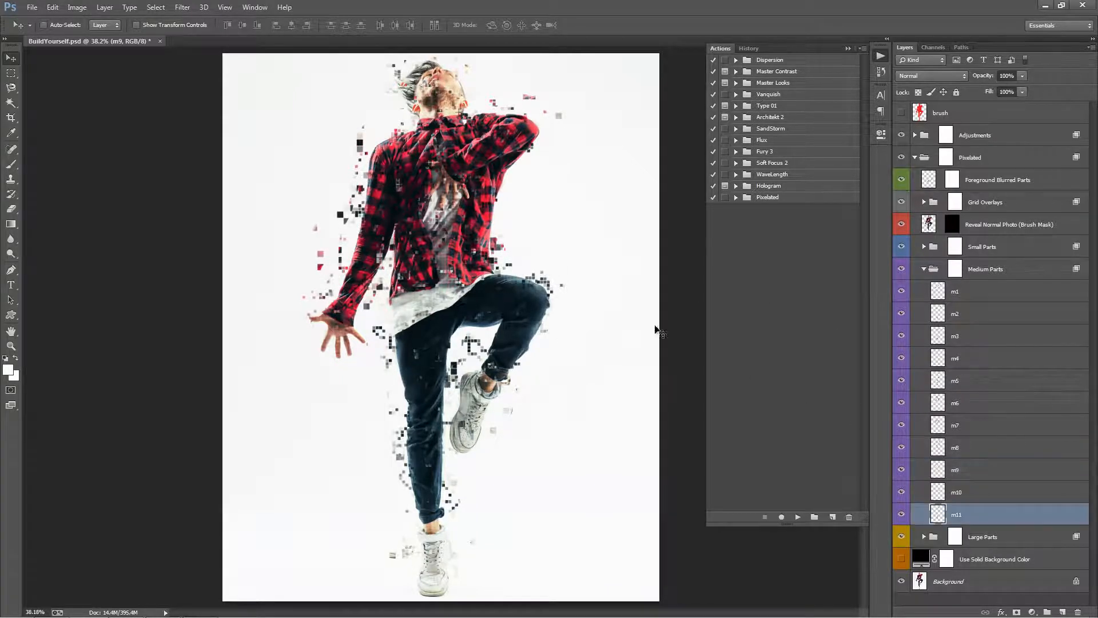
left_click_drag(656, 326, 675, 309)
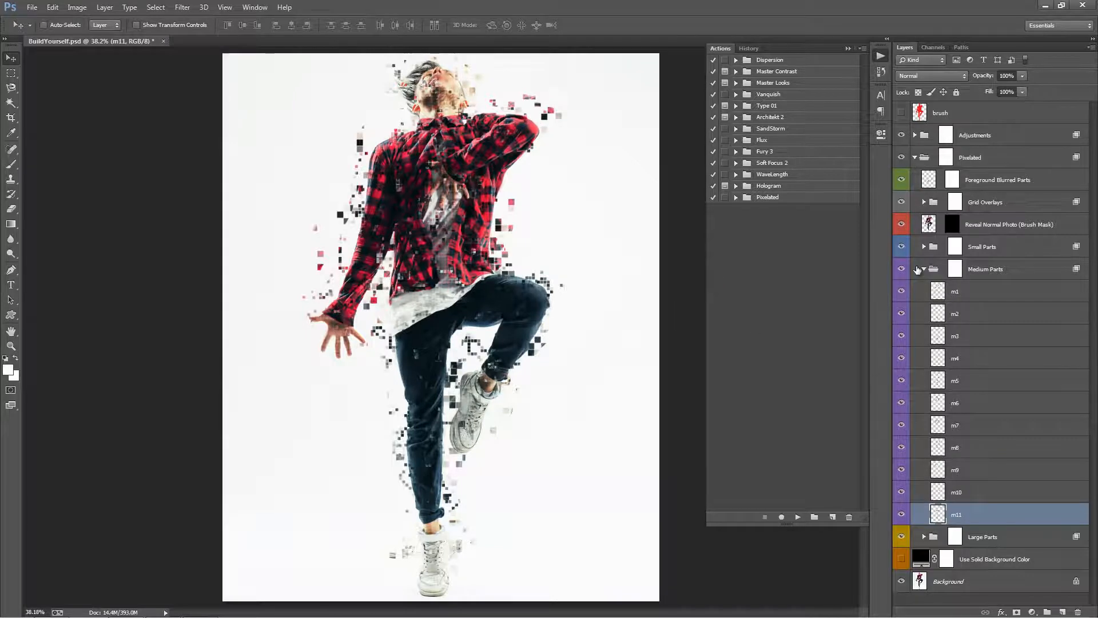
left_click(917, 269)
Show the l2 layer in the Large Parts group and shift its blocks downward around the man.
left_click(984, 291)
left_click(924, 291)
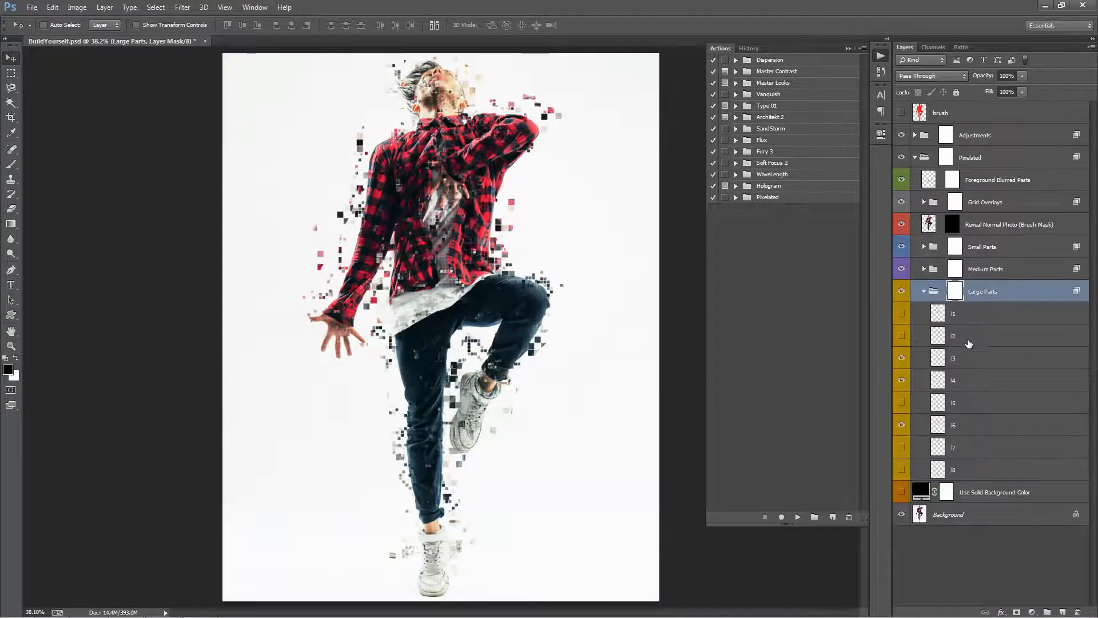
left_click(901, 335)
left_click(972, 335)
left_click_drag(620, 227, 612, 300)
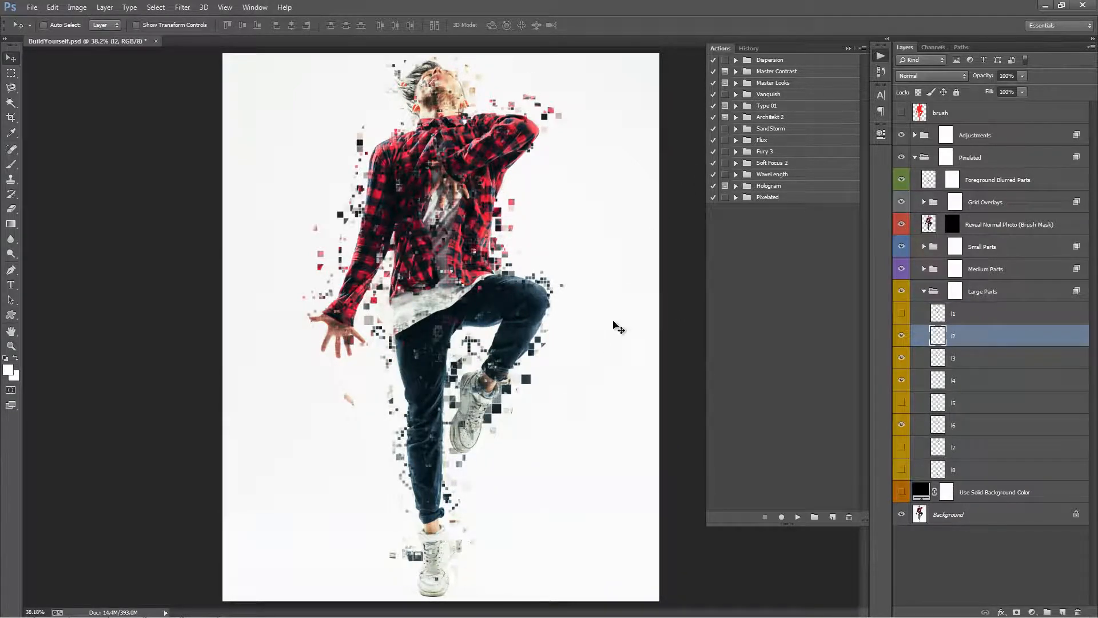
left_click(926, 291)
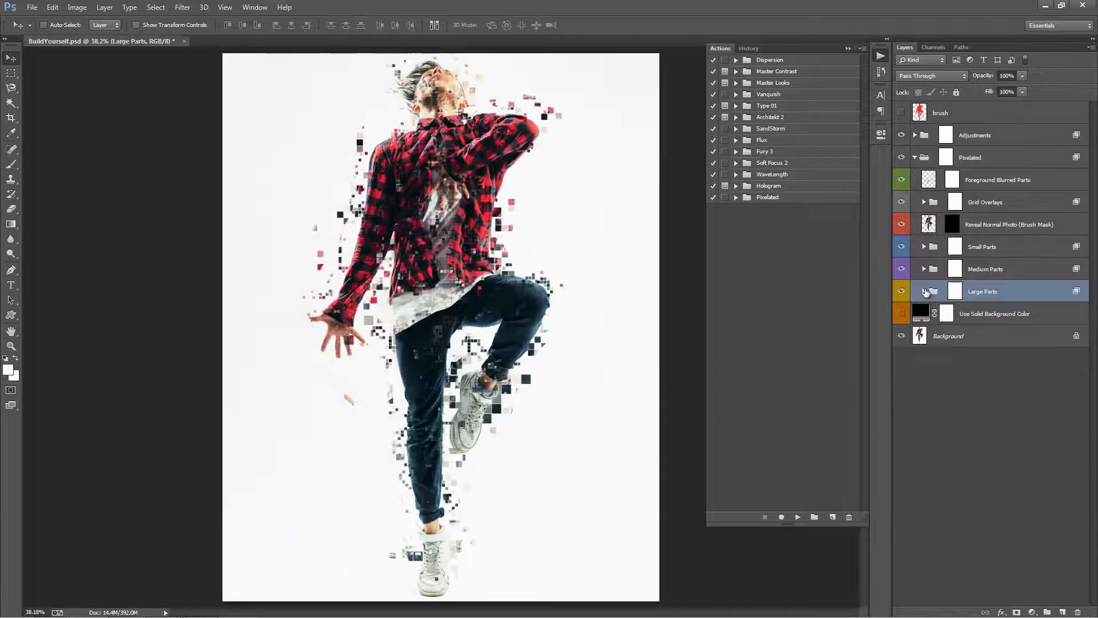
Show the black Use Solid Background Color layer and hide layers m3 through m7 in the Medium Parts group.
left_click(1002, 313)
left_click(900, 314)
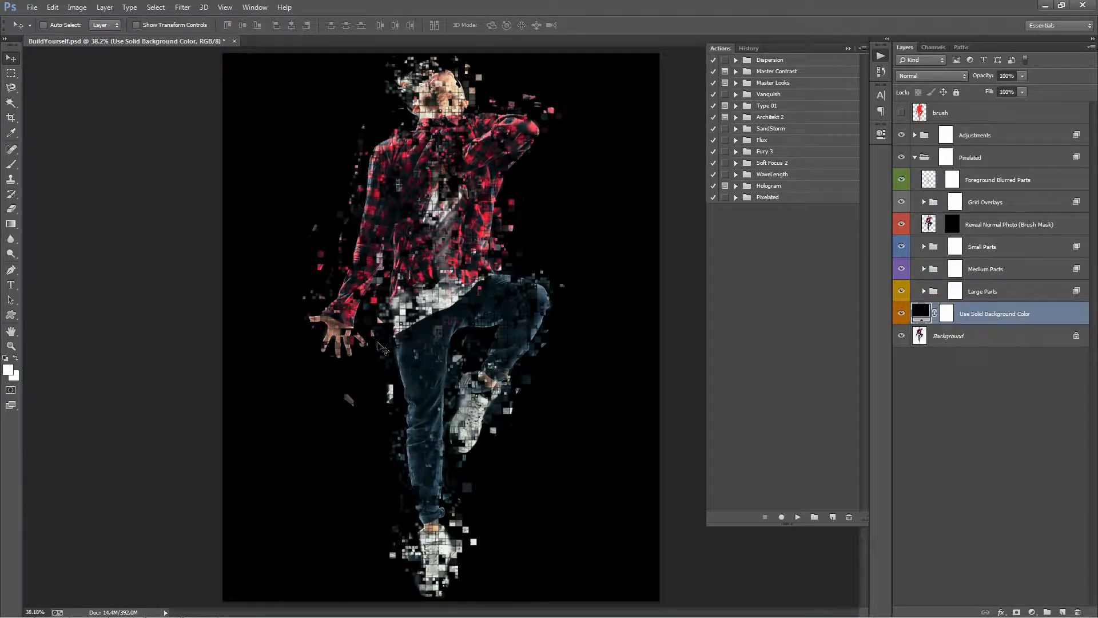
left_click(924, 269)
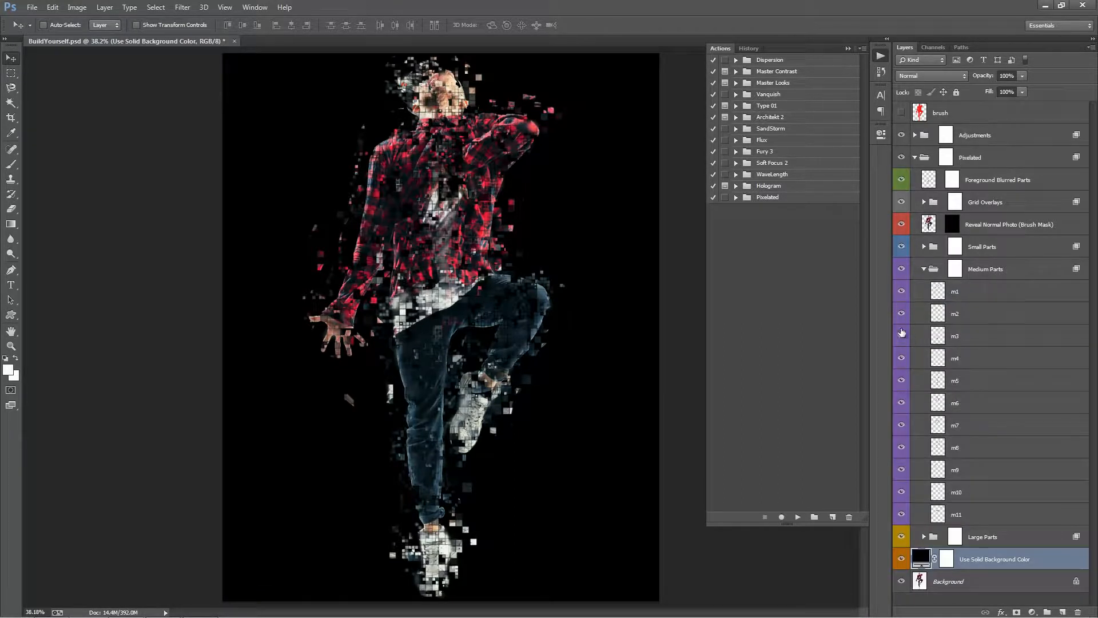
left_click_drag(901, 334, 903, 433)
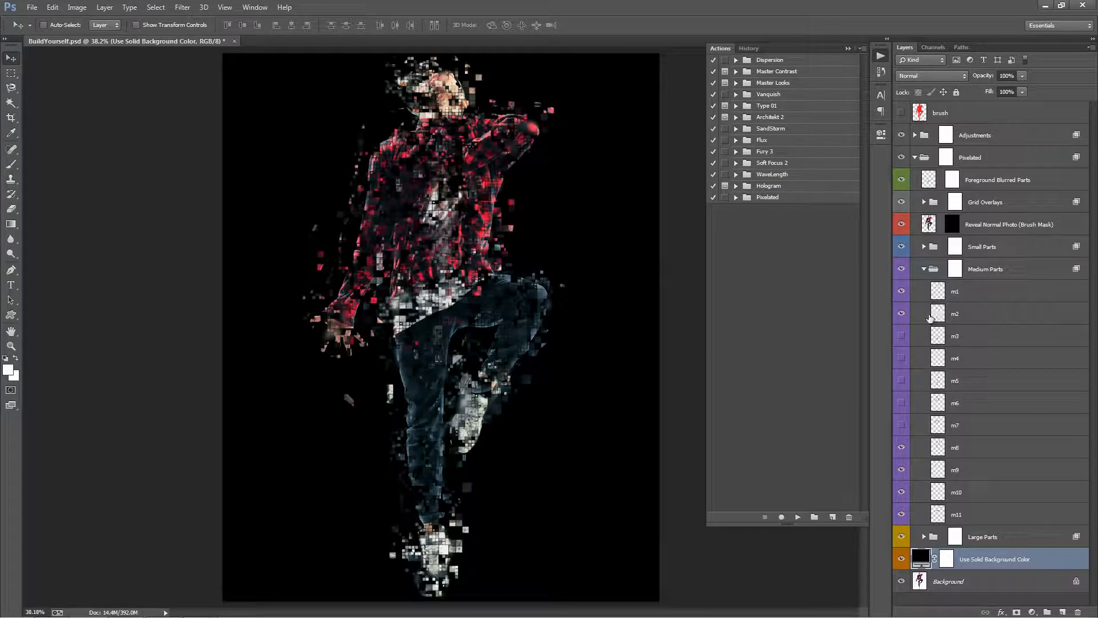
left_click(922, 269)
left_click(932, 295)
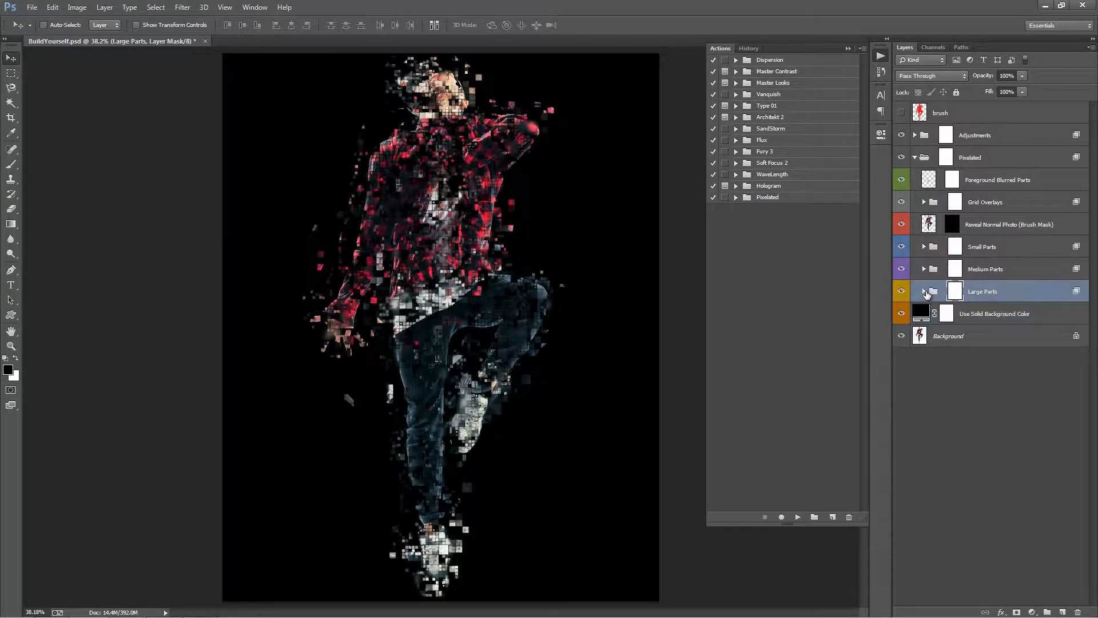
Hide layers s5 through s12 in the Small Parts group.
left_click(924, 247)
scroll(903, 284, "down", 2)
left_click_drag(902, 270, 902, 423)
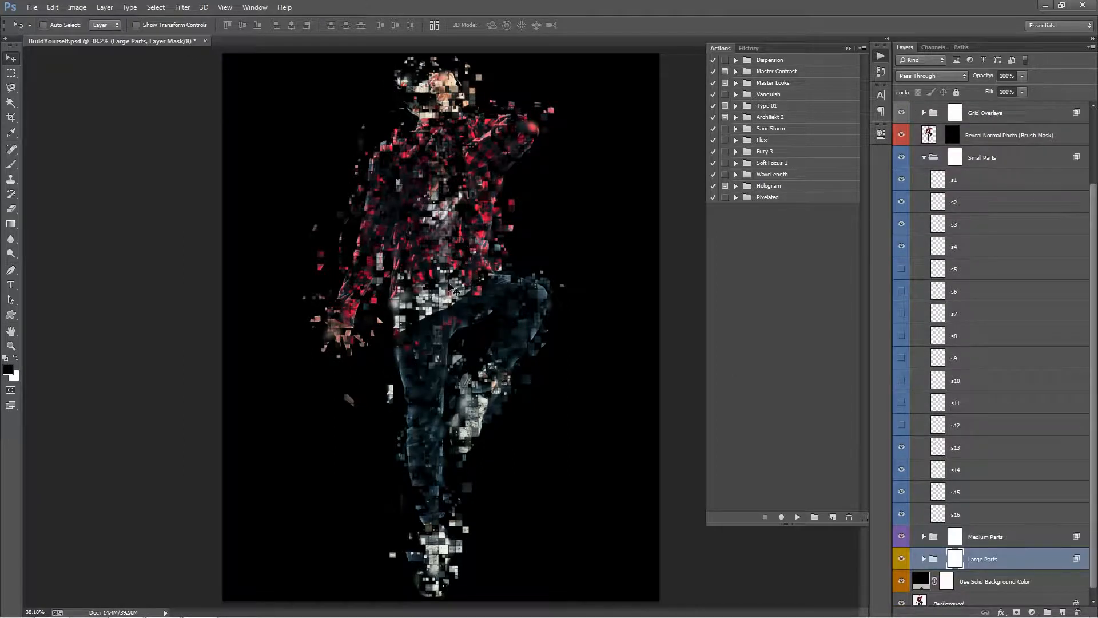
Examine the dispersed blocks on the man's torso up close and across the whole figure.
key("z")
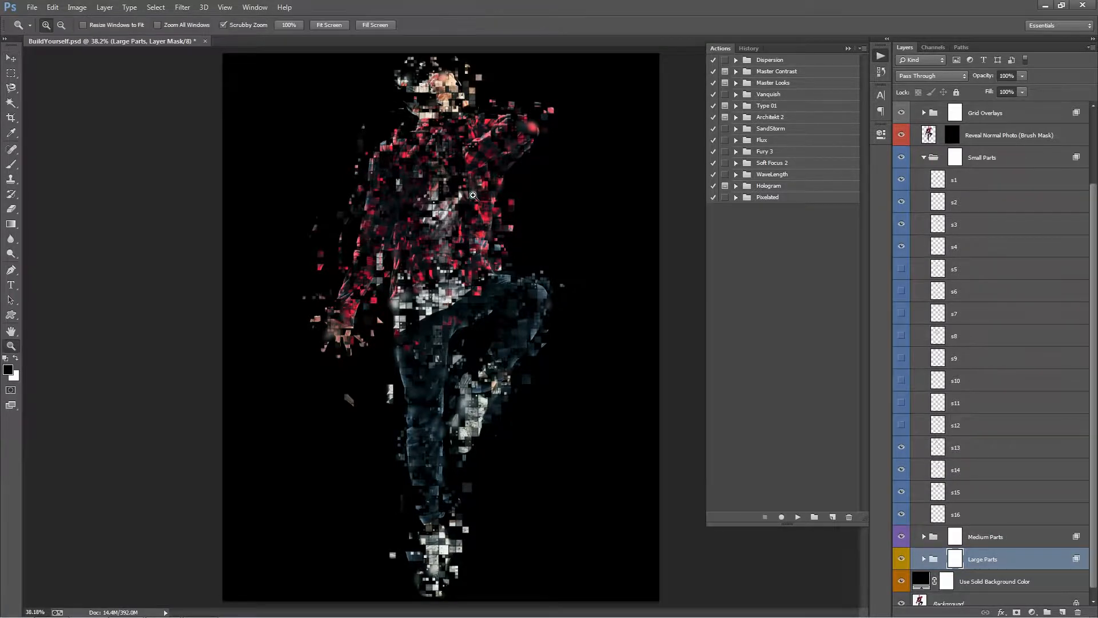
left_click_drag(457, 200, 507, 225)
key("v")
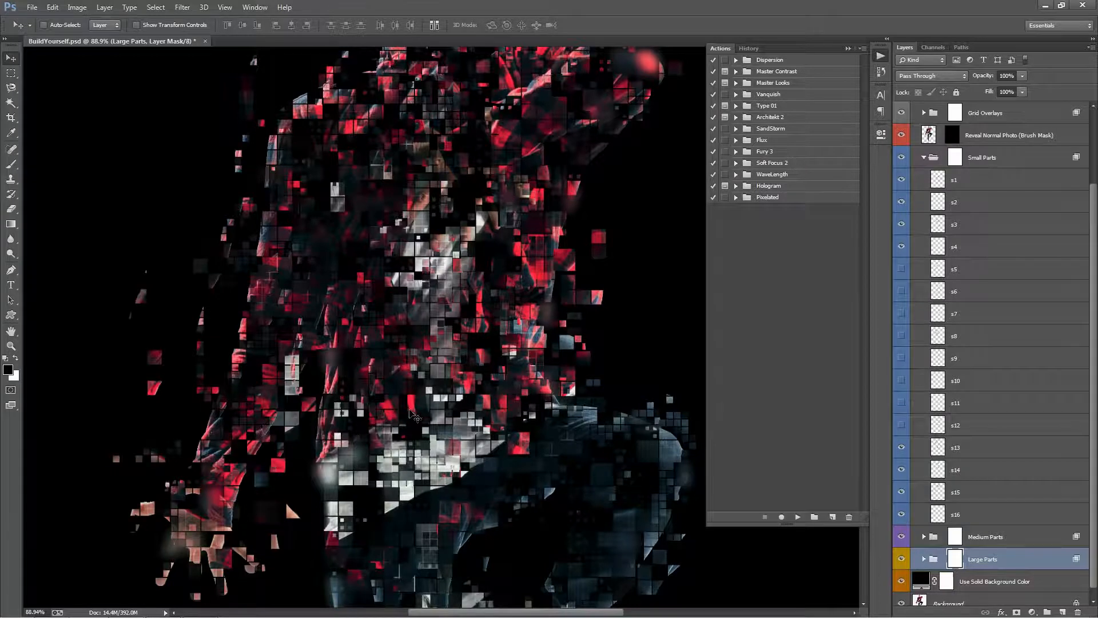
left_click_drag(468, 206, 460, 291)
scroll(289, 229, "up", 1)
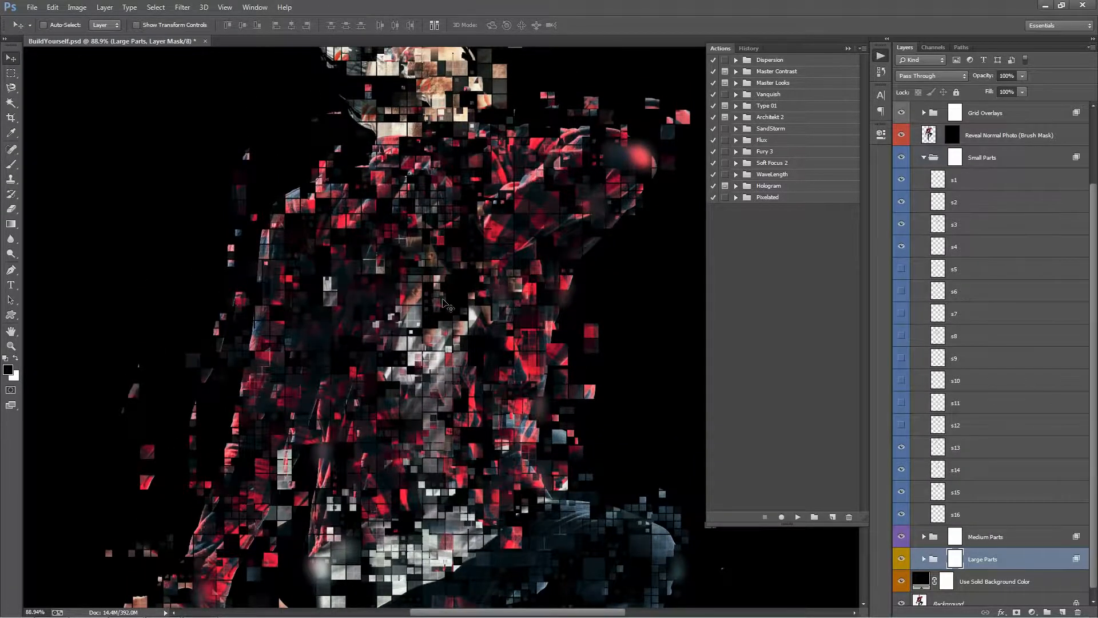
key("ctrl+0")
key("ctrl+plus")
key("ctrl+minus")
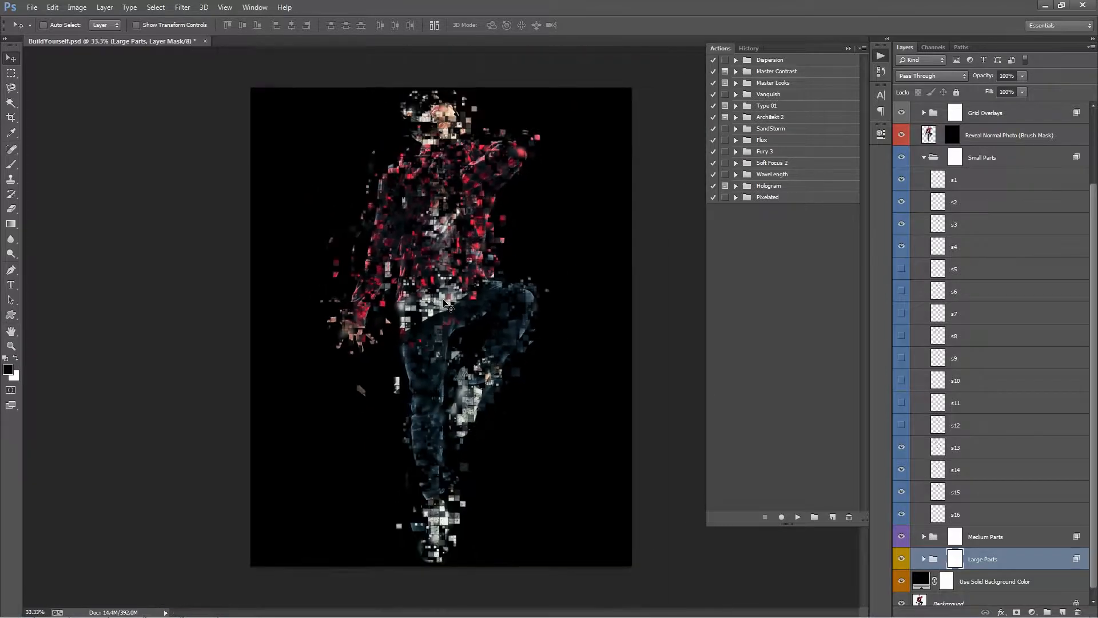
key("ctrl+plus")
key("ctrl+0")
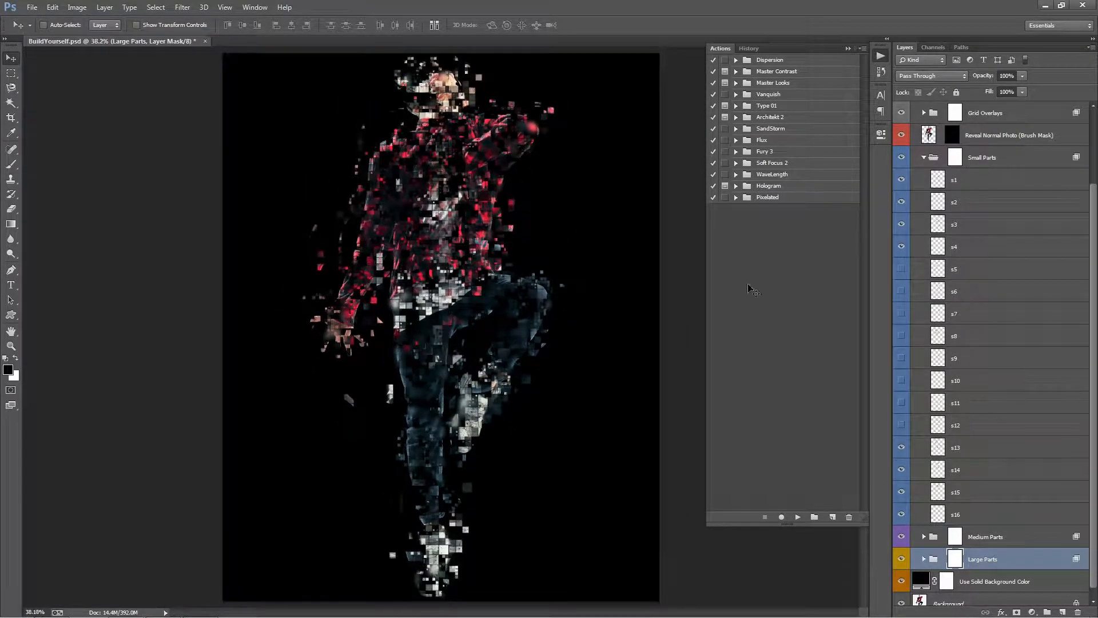
Offset the particles of the s13 and s15 layers in the Small Parts group around the man's outline.
left_click(966, 447)
mouse_move(562, 219)
left_mouse_down()
mouse_move(588, 239)
mouse_move(569, 236)
left_mouse_up()
left_click(965, 492)
left_click_drag(538, 312, 567, 266)
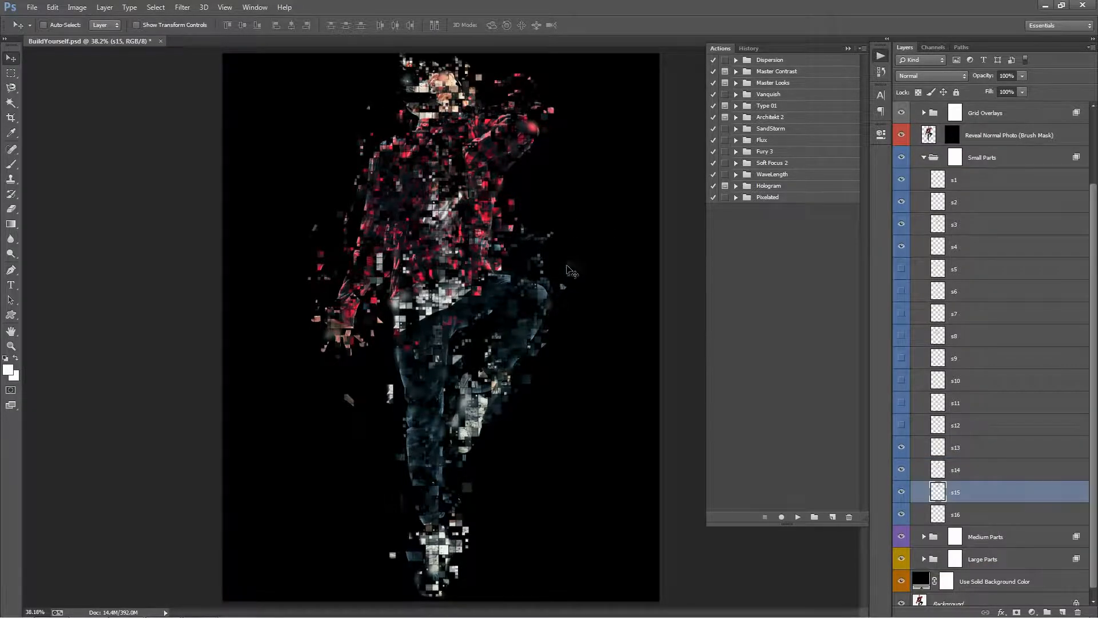
left_click(925, 158)
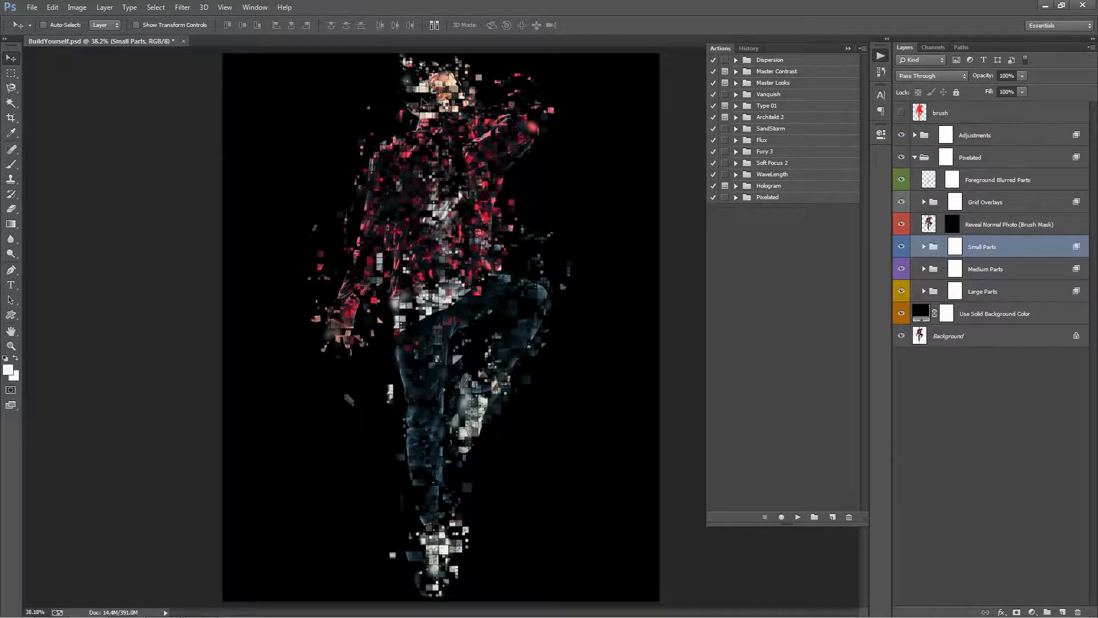
Paint white on the Reveal Normal Photo mask with a 400-pixel brush at 90% opacity over the face, chest hand and raised shoe.
left_click(958, 224)
key("b")
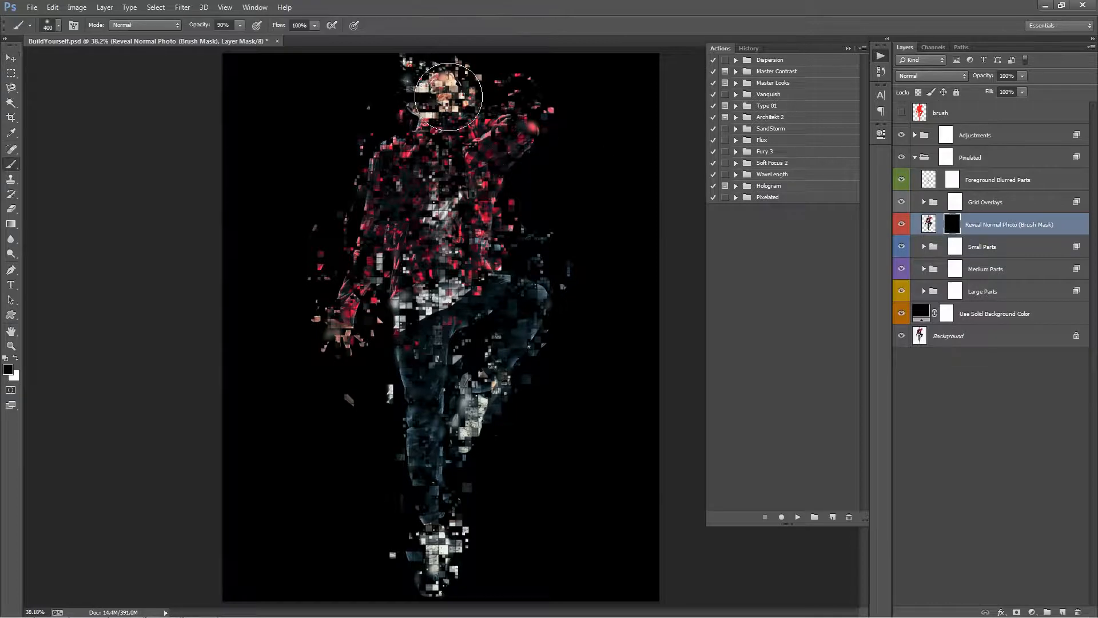
mouse_move(448, 96)
left_mouse_down()
mouse_move(436, 87)
mouse_move(446, 89)
left_mouse_up()
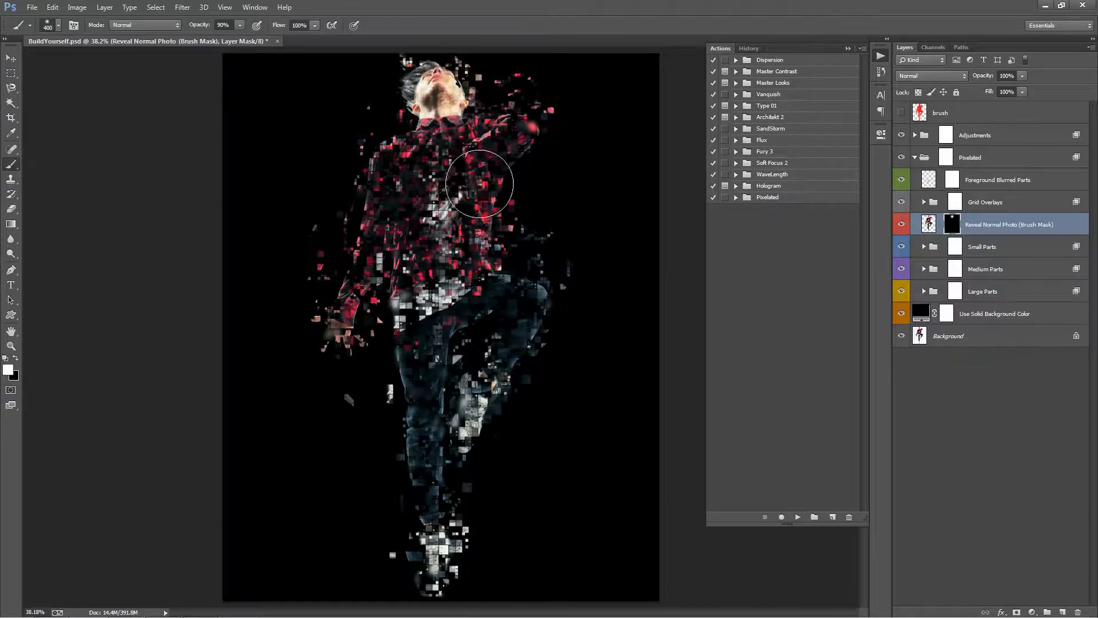
left_click(455, 180)
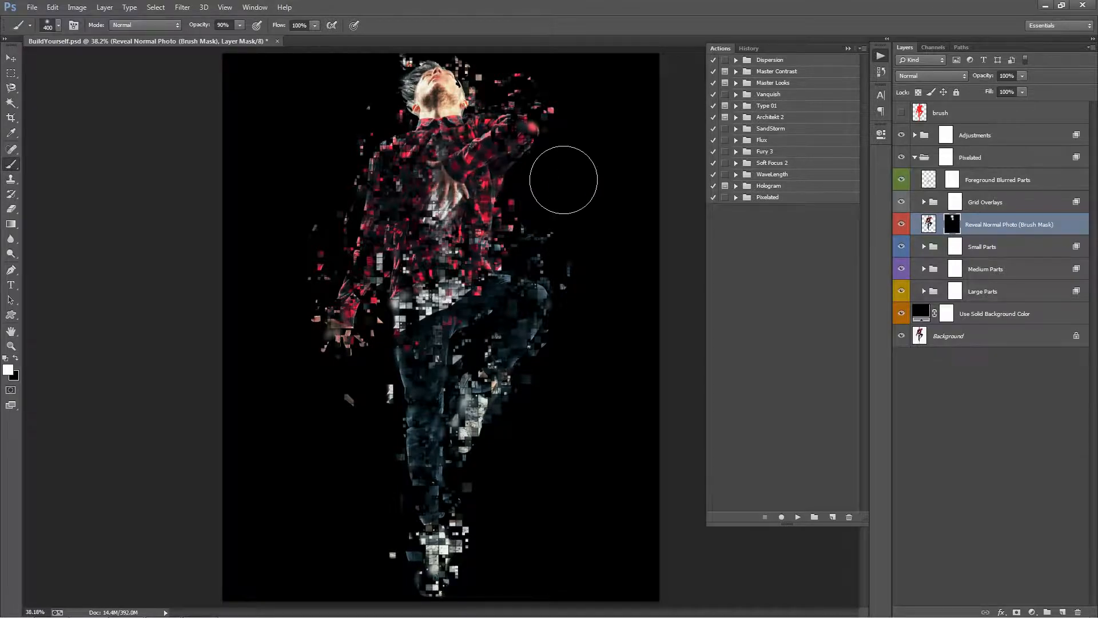
left_click_drag(487, 405, 483, 421)
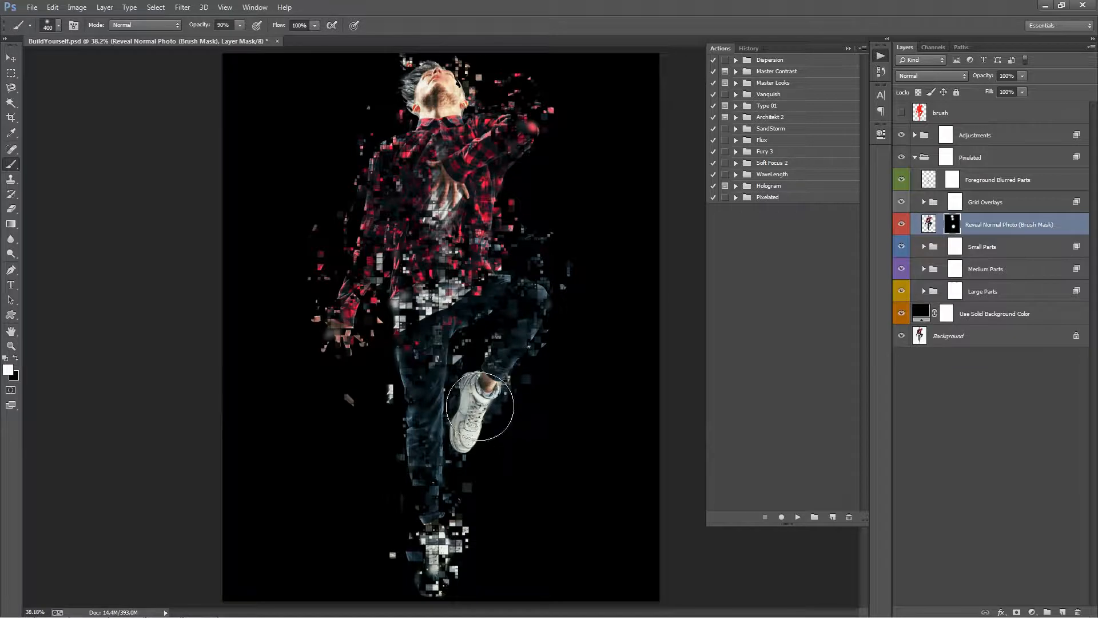
Hide the m1, m2 and m8 layers in the Medium Parts group.
left_click(925, 269)
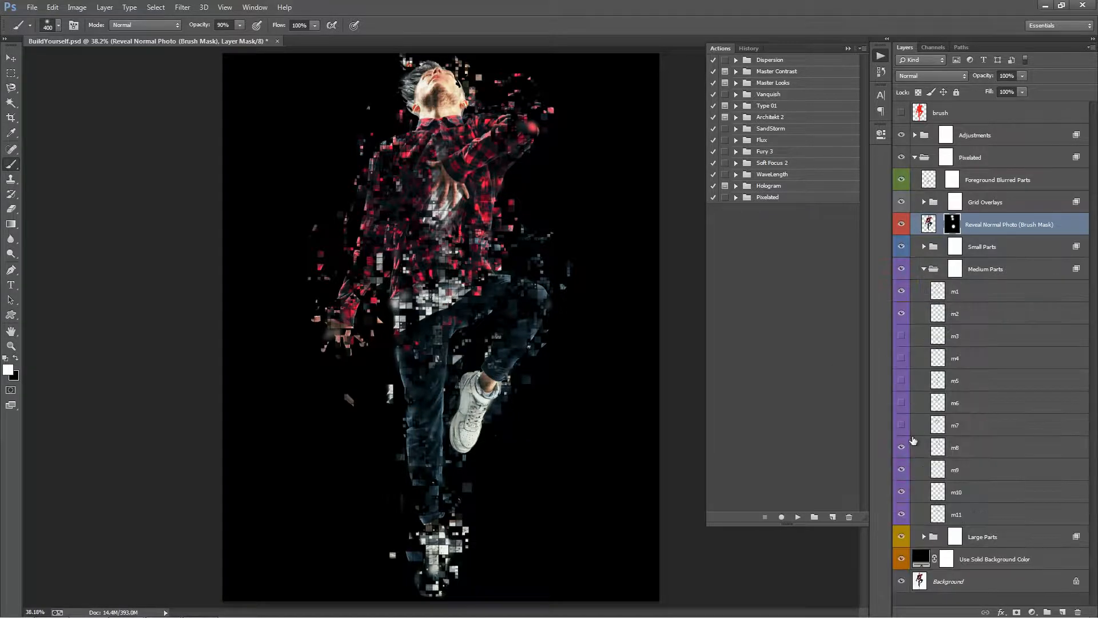
left_click_drag(902, 456, 903, 479)
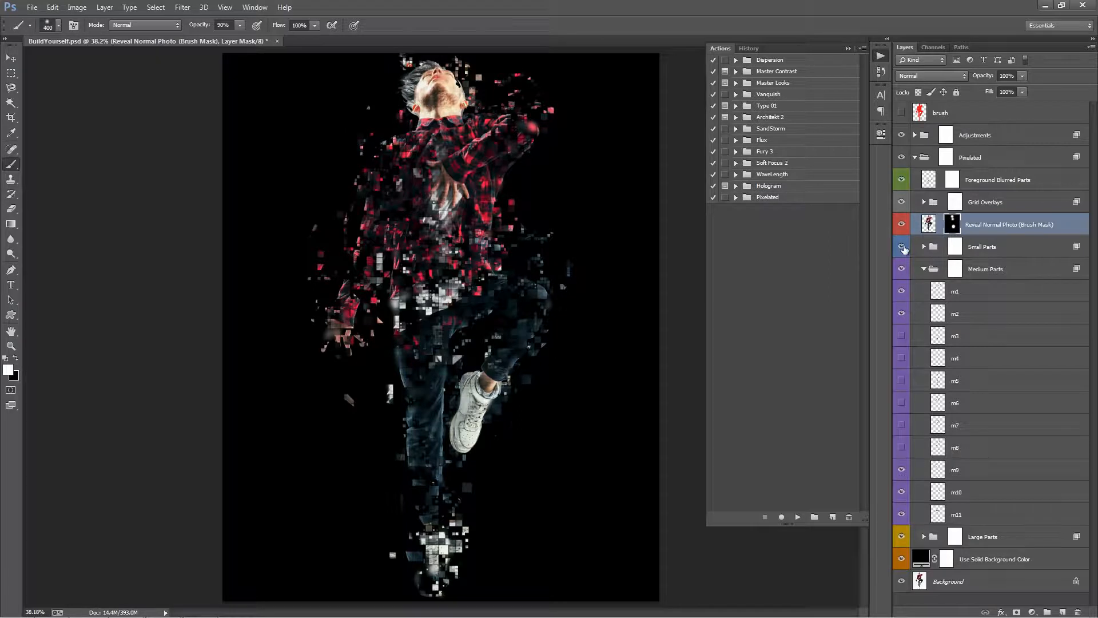
left_click(903, 246)
left_click(902, 247)
left_click(902, 269)
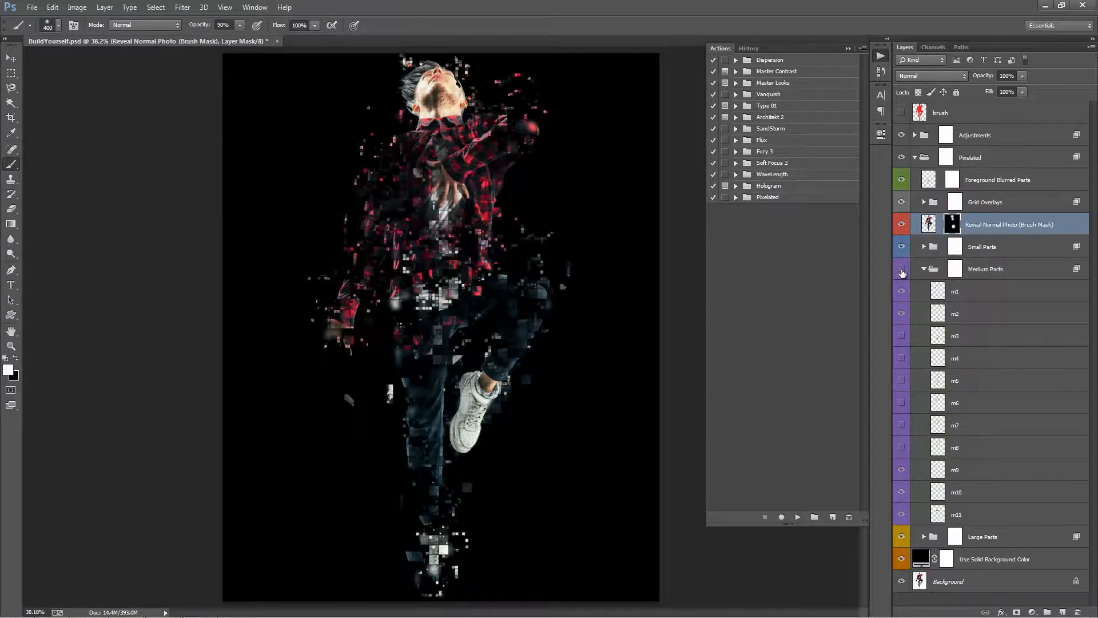
left_click(902, 270)
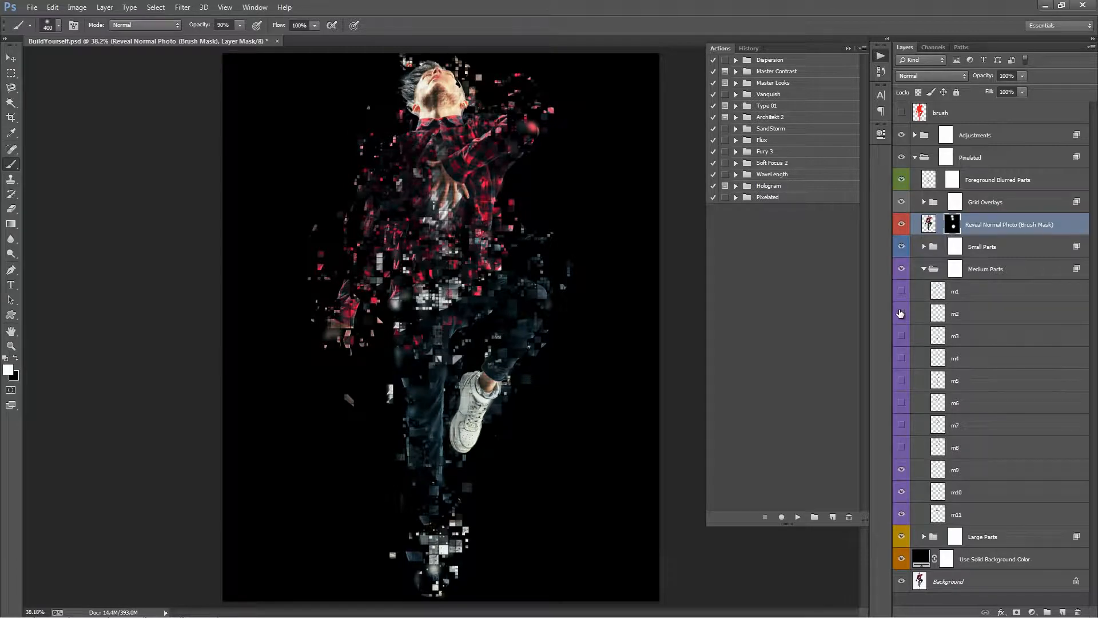
left_click(924, 269)
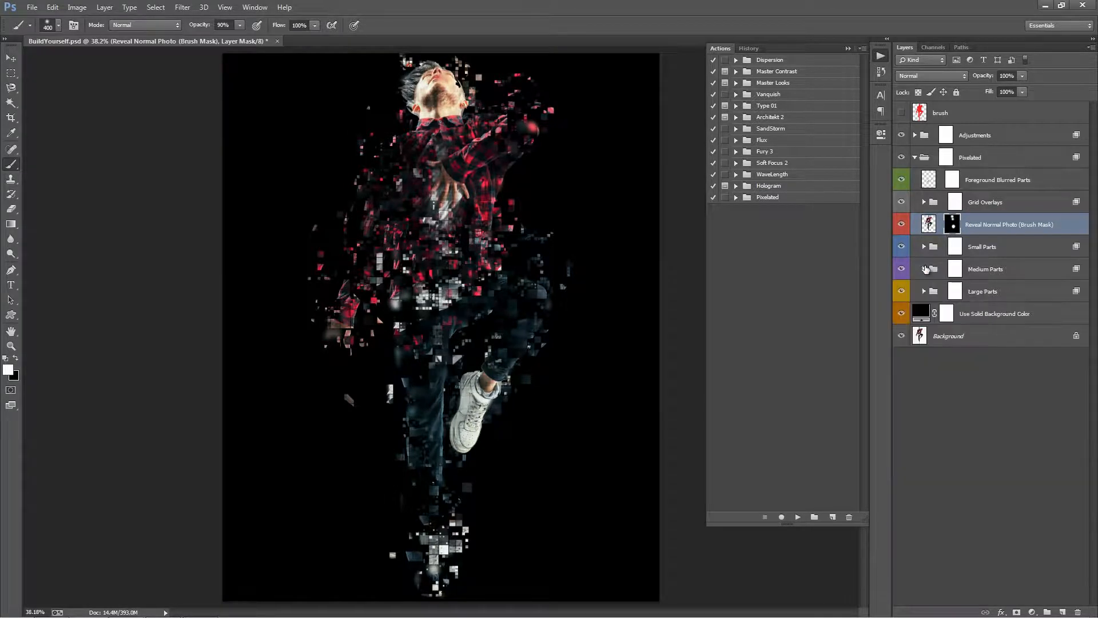
Set the solid background colour to light grey #ebebeb.
double_click(923, 313)
left_click(794, 116)
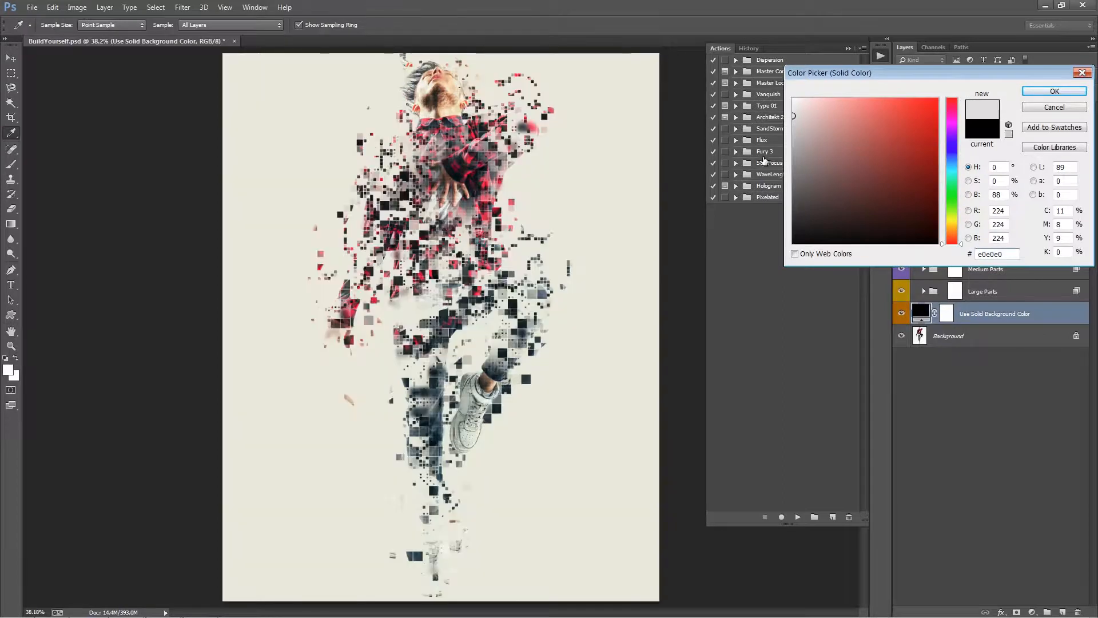
left_click(793, 109)
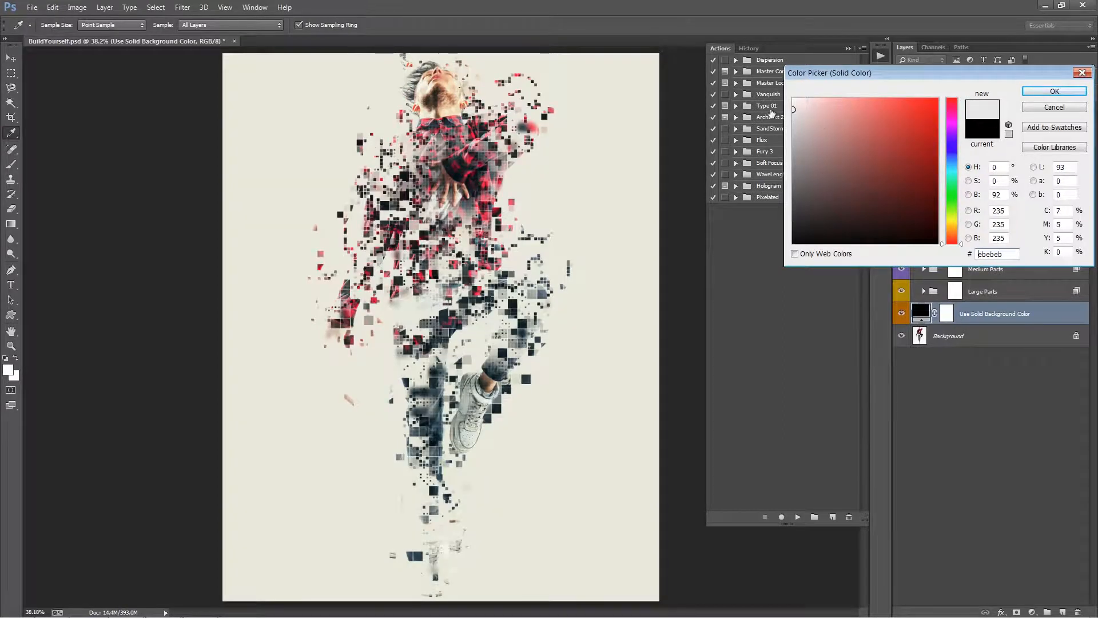
left_click(1054, 92)
Paint white on the Reveal Normal Photo mask over the bent leg, lowered arm, hand and shirt to restore them.
key("b")
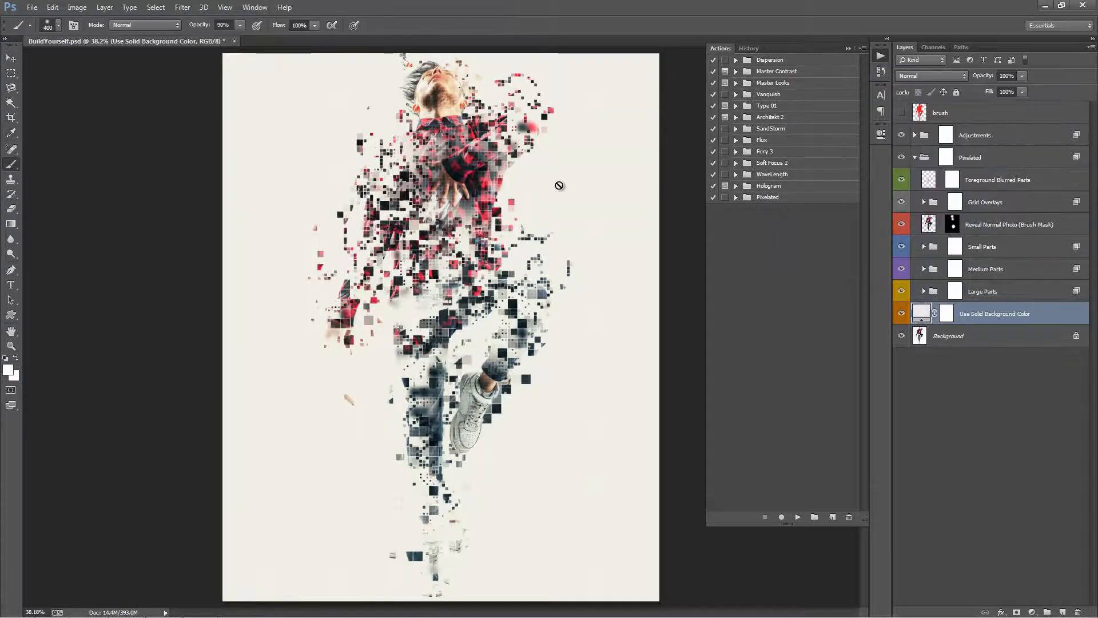
left_click(952, 224)
mouse_move(551, 363)
left_mouse_down()
mouse_move(497, 371)
mouse_move(544, 306)
mouse_move(547, 331)
mouse_move(491, 278)
left_mouse_up()
mouse_move(317, 333)
left_mouse_down()
mouse_move(346, 249)
mouse_move(354, 266)
mouse_move(350, 245)
mouse_move(396, 173)
mouse_move(381, 122)
mouse_move(364, 170)
left_mouse_up()
mouse_move(520, 172)
left_mouse_down()
mouse_move(515, 126)
mouse_move(474, 133)
mouse_move(435, 111)
mouse_move(501, 159)
mouse_move(476, 223)
mouse_move(380, 195)
mouse_move(366, 218)
mouse_move(465, 194)
mouse_move(483, 211)
mouse_move(460, 225)
mouse_move(498, 224)
mouse_move(503, 200)
left_mouse_up()
Try to reveal the standing leg's thigh on the mask with a 500-pixel brush at 33% opacity.
key("bracketright")
key("bracketleft")
key("bracketleft")
key("bracketleft")
key("bracketright")
key("bracketright")
key("bracketright")
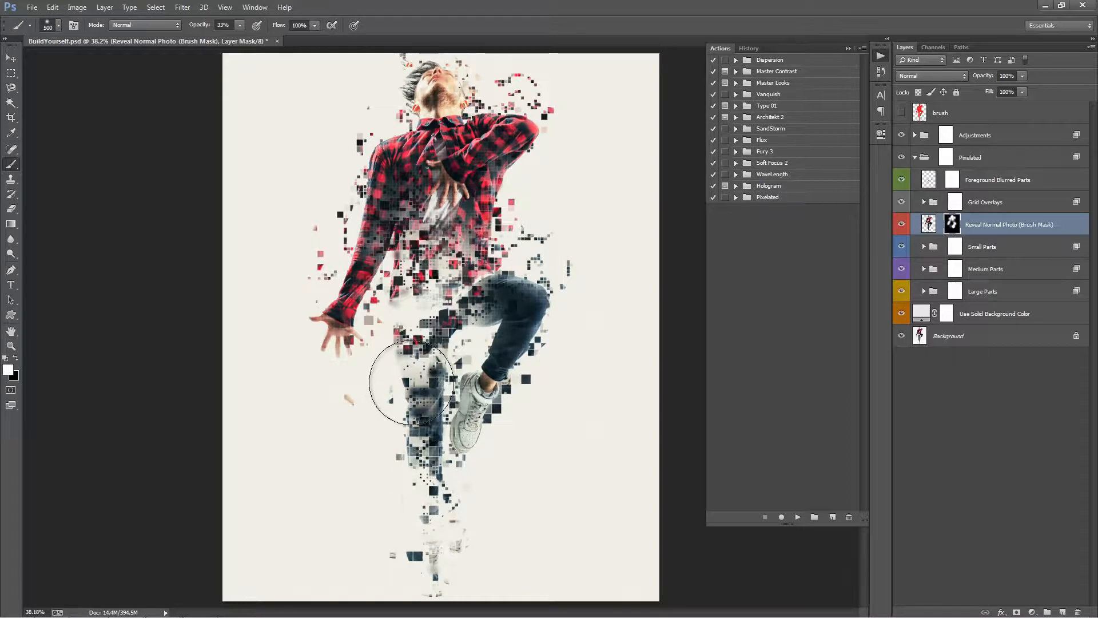
left_click_drag(404, 385, 409, 368)
key("ctrl+z")
Dab white over the hand on the man's chest in the Reveal Normal Photo mask with a 400-pixel brush at 33% opacity.
key("bracketleft")
key("bracketleft")
key("bracketleft")
key("bracketleft")
key("bracketleft")
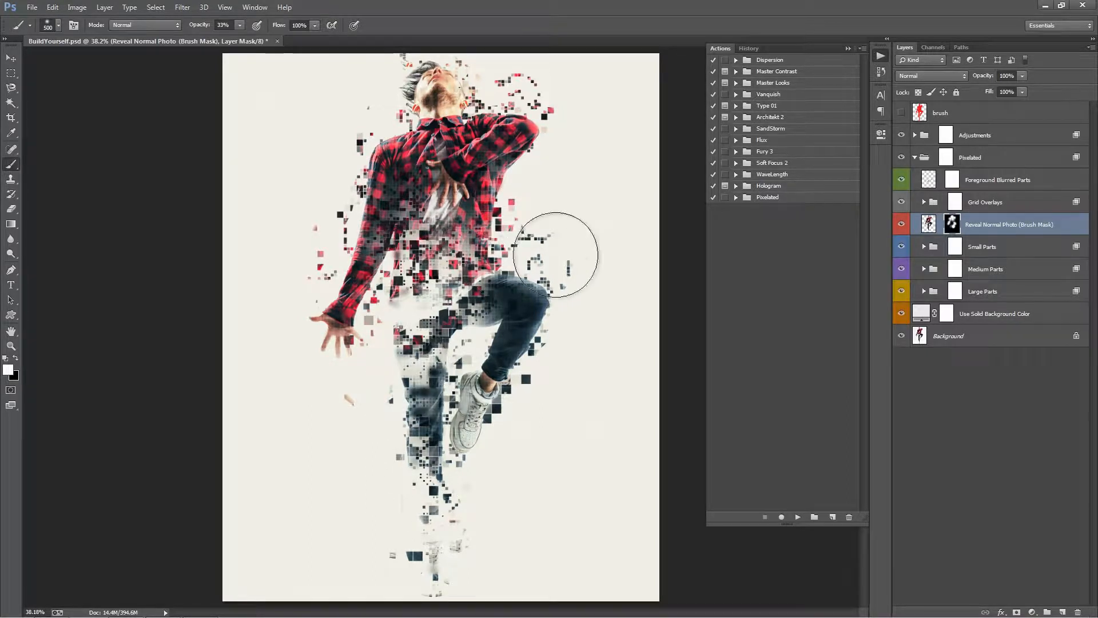
key("bracketright")
key("bracketright")
key("bracketright")
key("bracketright")
key("bracketright")
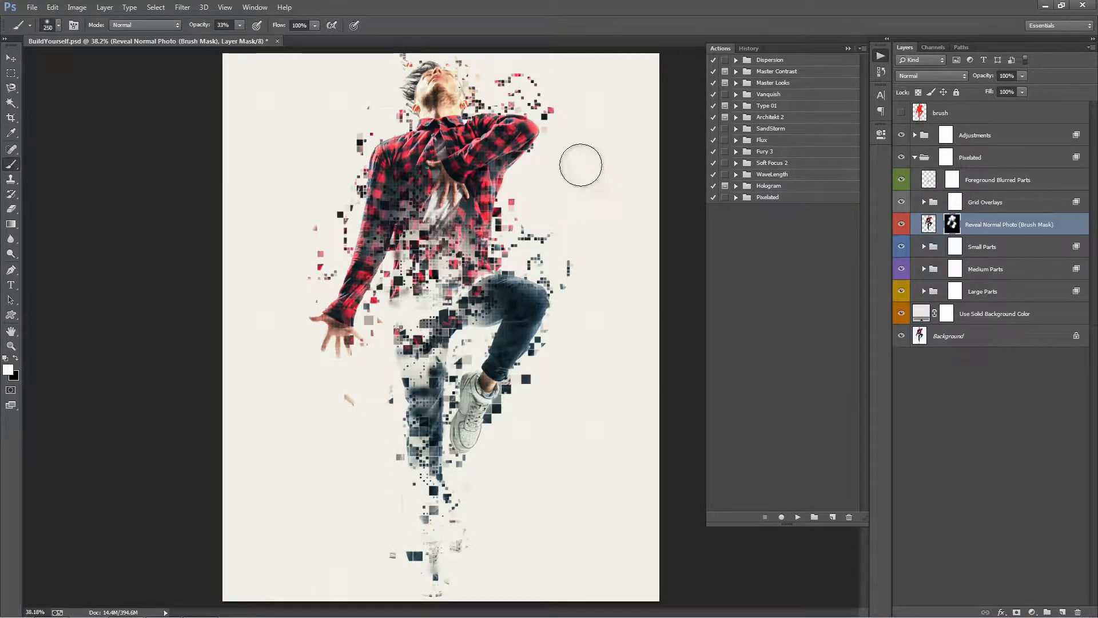
key("bracketleft")
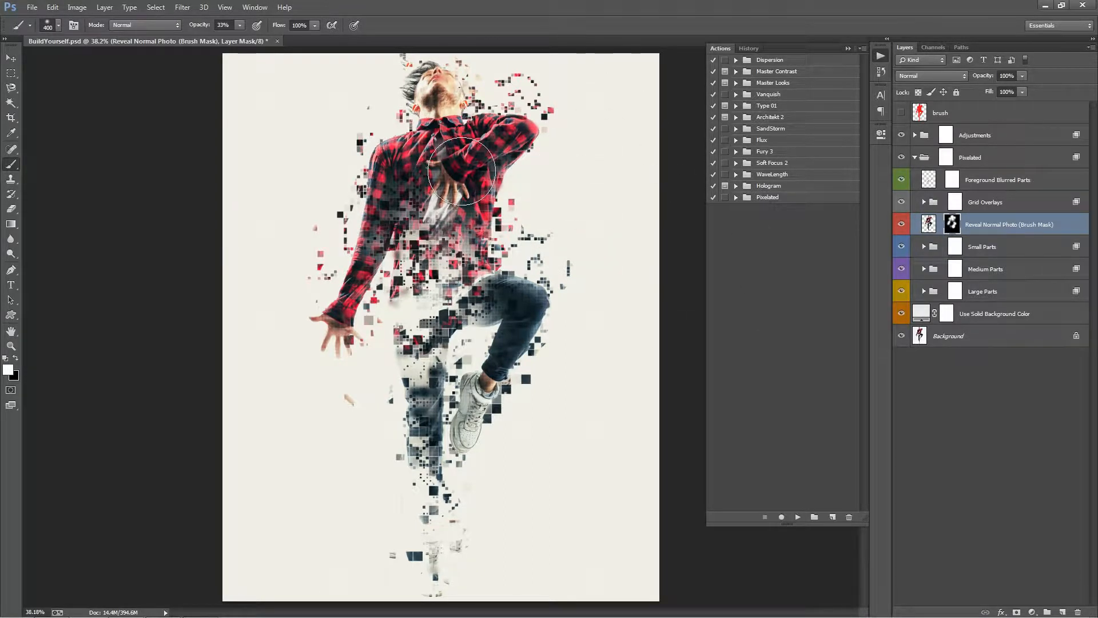
left_click(461, 171)
Show the m3 layer in Medium Parts and shift its blocks about 75 px sideways and 50 px down.
left_click(924, 269)
left_click(902, 336)
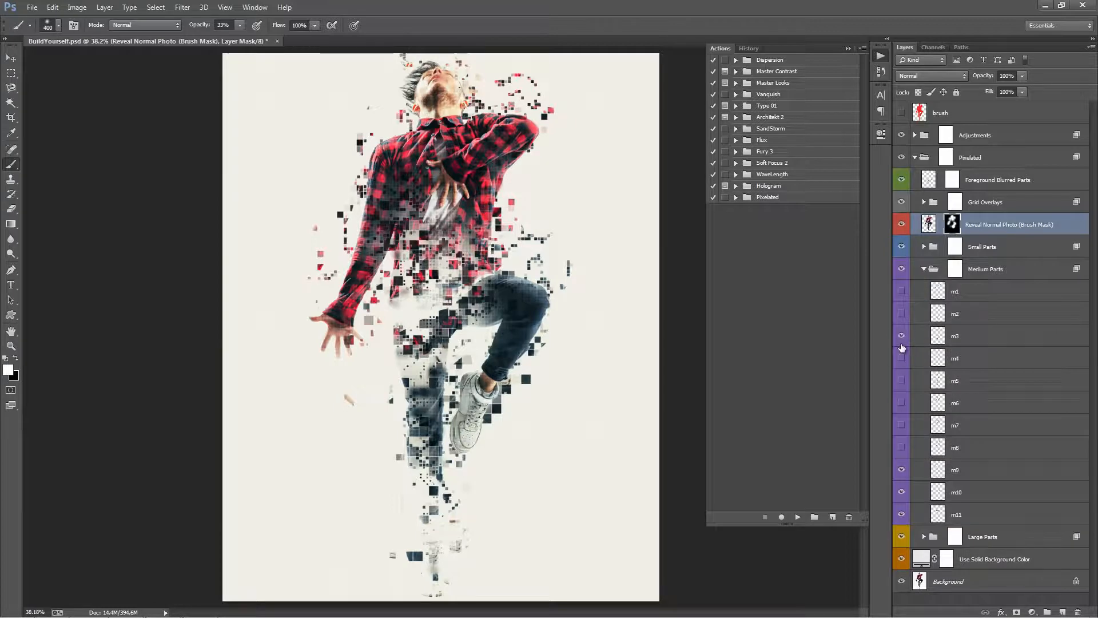
left_click(973, 336)
key("v")
mouse_move(521, 286)
left_mouse_down()
mouse_move(510, 310)
mouse_move(521, 299)
left_mouse_up()
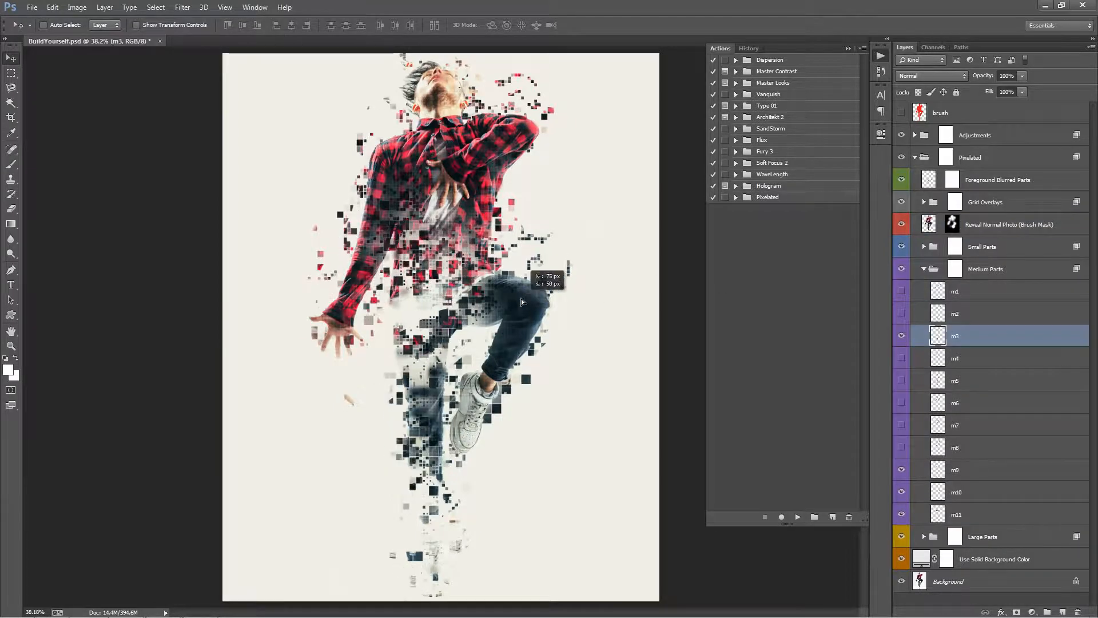
Show the m6 layer in Medium Parts and offset its blocks around the man's outline.
left_click(901, 402)
left_click(972, 403)
left_click_drag(586, 191, 610, 239)
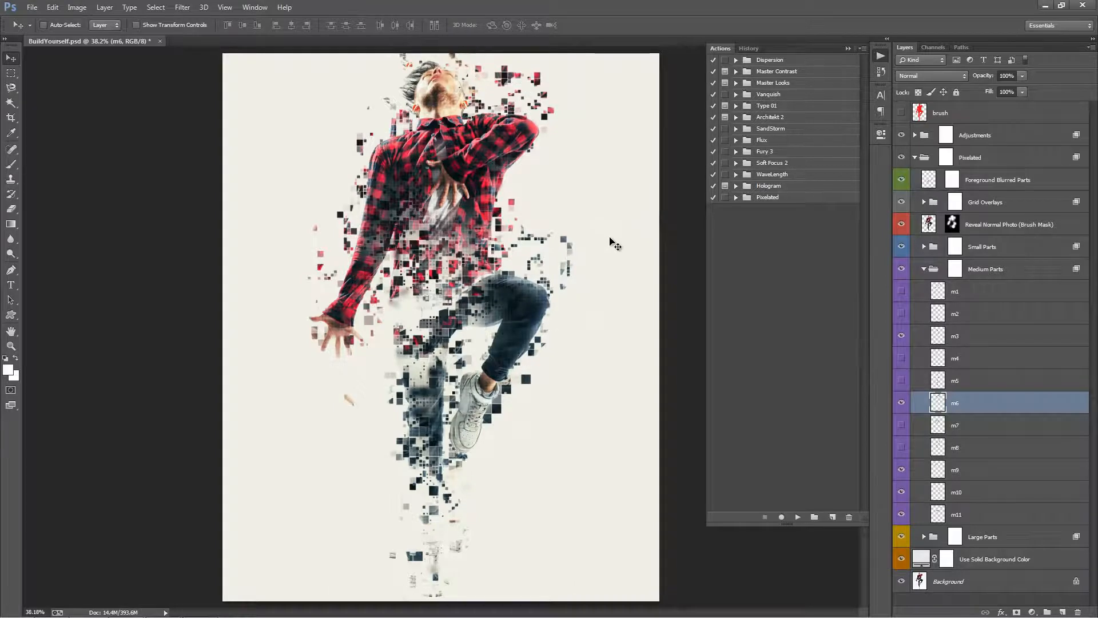
key("alt+t")
mouse_move(263, 149)
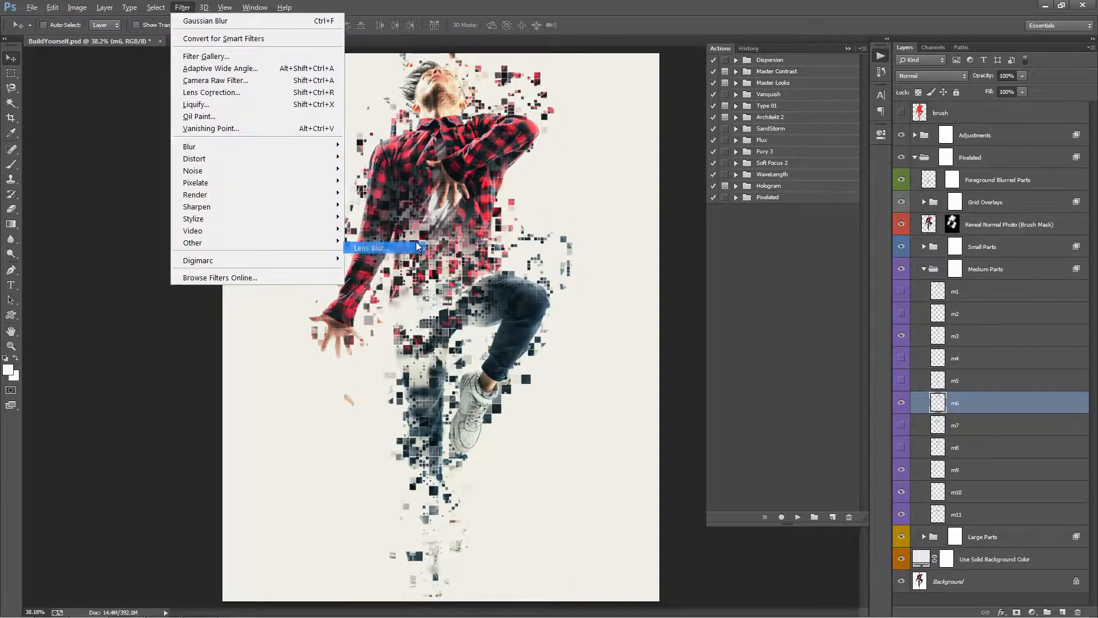
left_click(416, 242)
left_click(1021, 51)
Apply a Gaussian Blur with a radius of 4.5 pixels to the m6 layer.
key("alt+t")
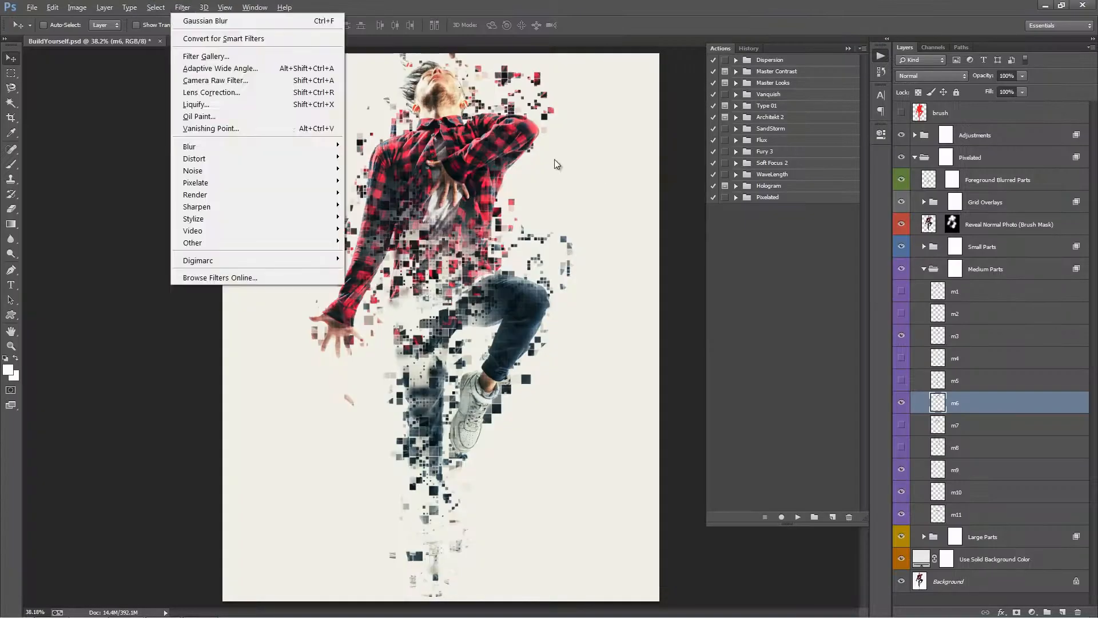
mouse_move(227, 144)
left_click(381, 236)
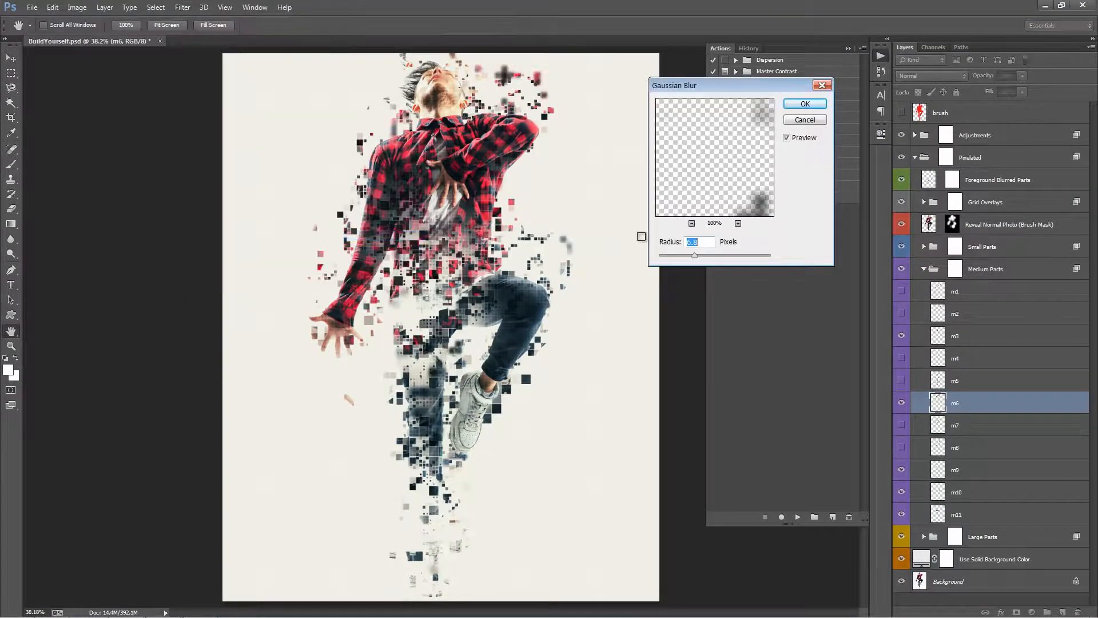
left_click_drag(686, 254, 687, 257)
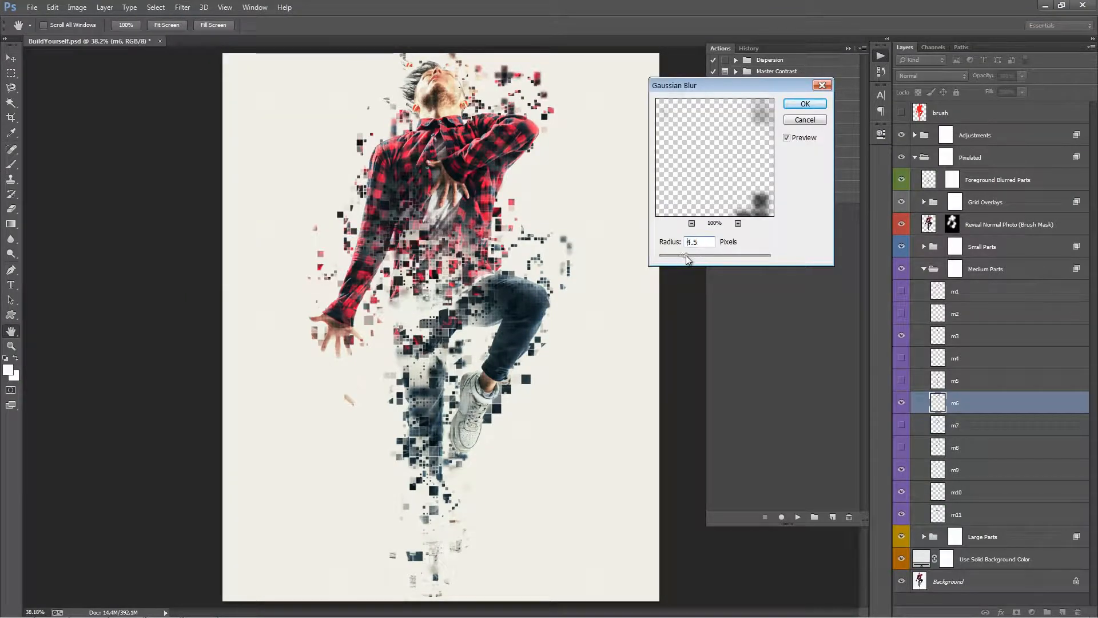
left_click(805, 104)
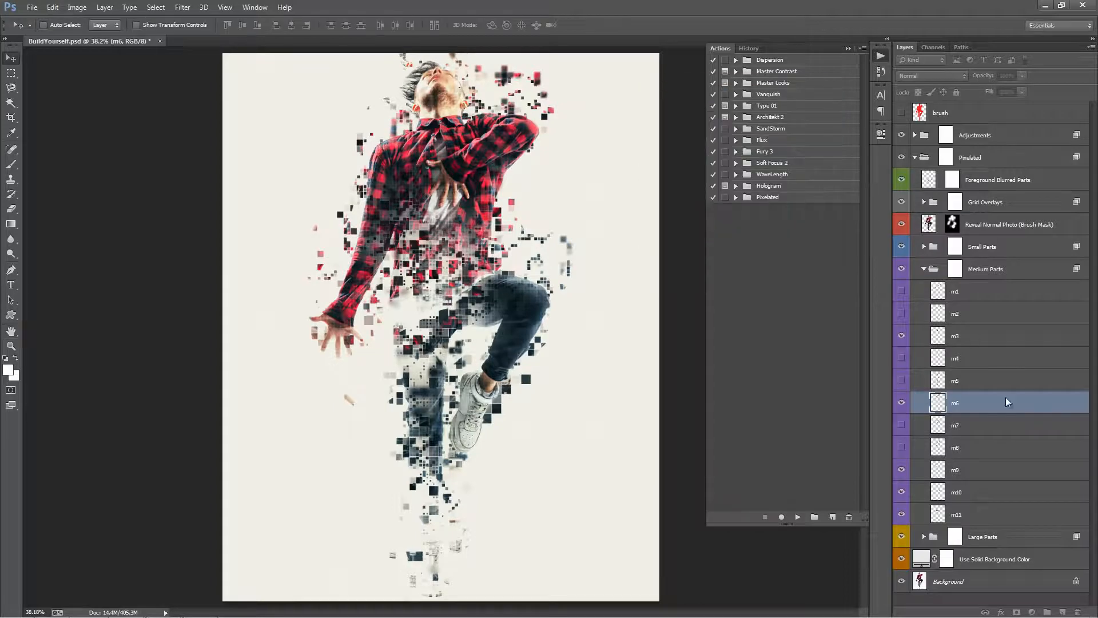
Show the l7 layer in the Large Parts group and scale it up proportionally to about 181%.
left_click(924, 269)
left_click(924, 291)
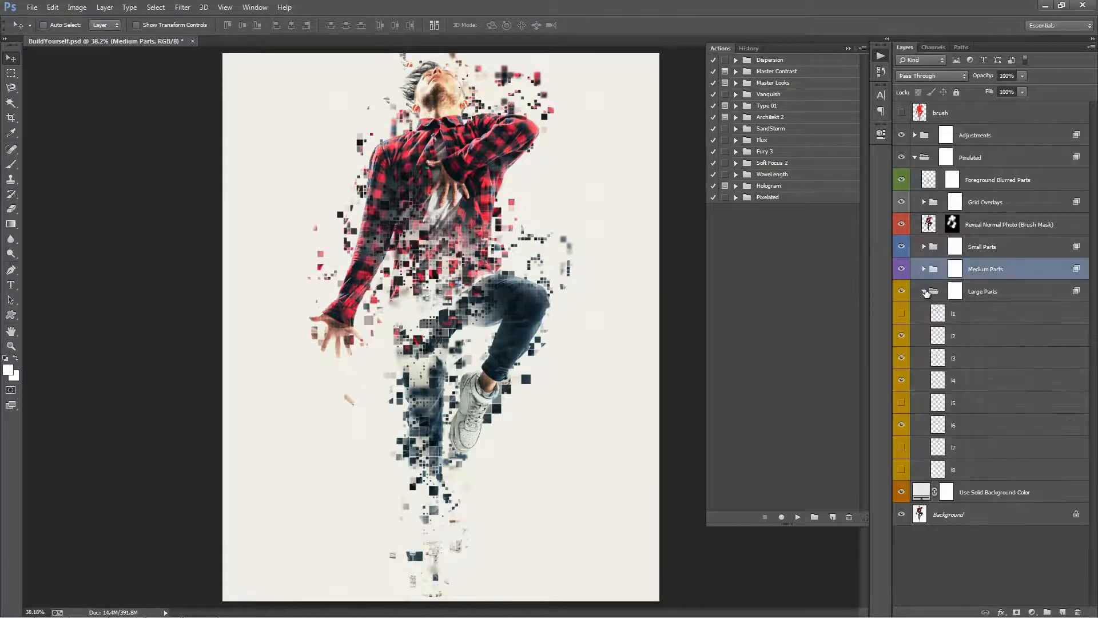
left_click(902, 447)
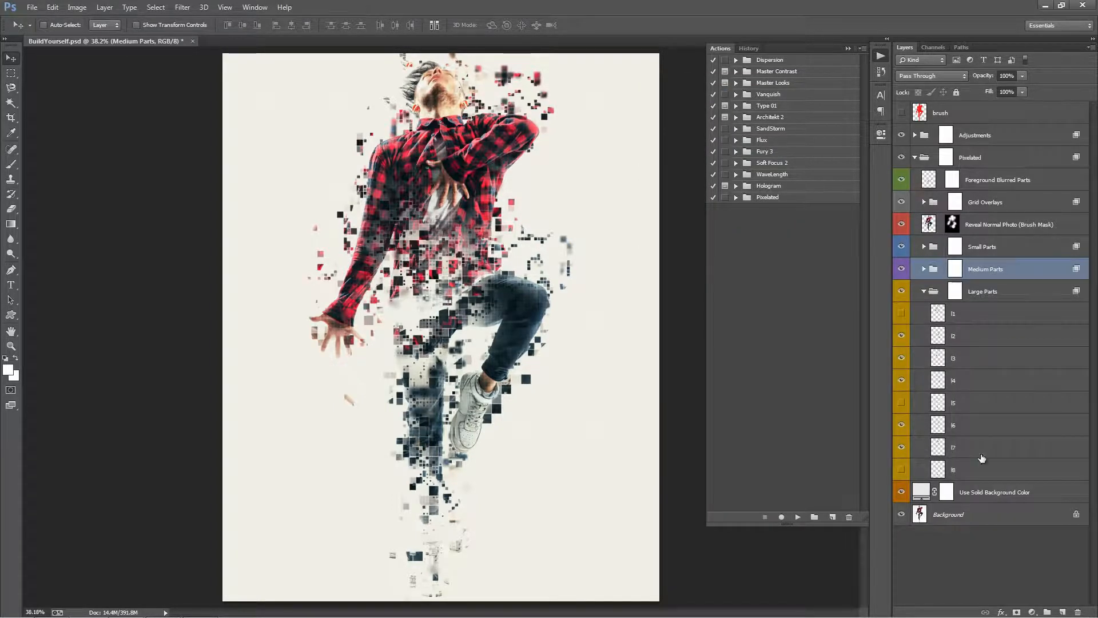
left_click(967, 453)
key("ctrl+minus")
key("ctrl+minus")
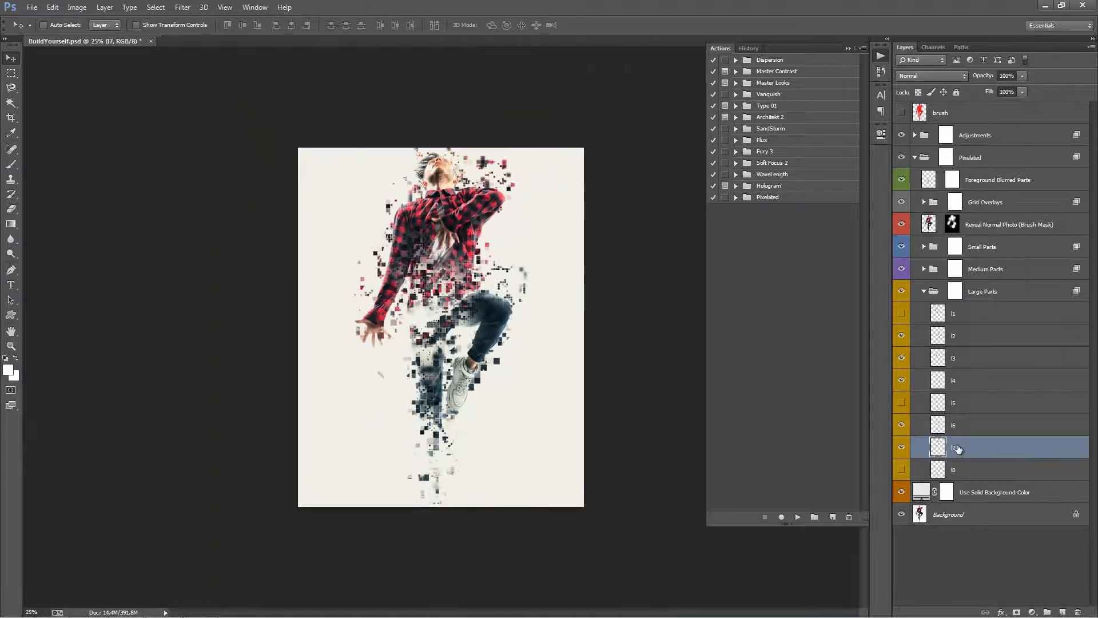
key("ctrl+t")
left_click_drag(512, 162, 608, 95)
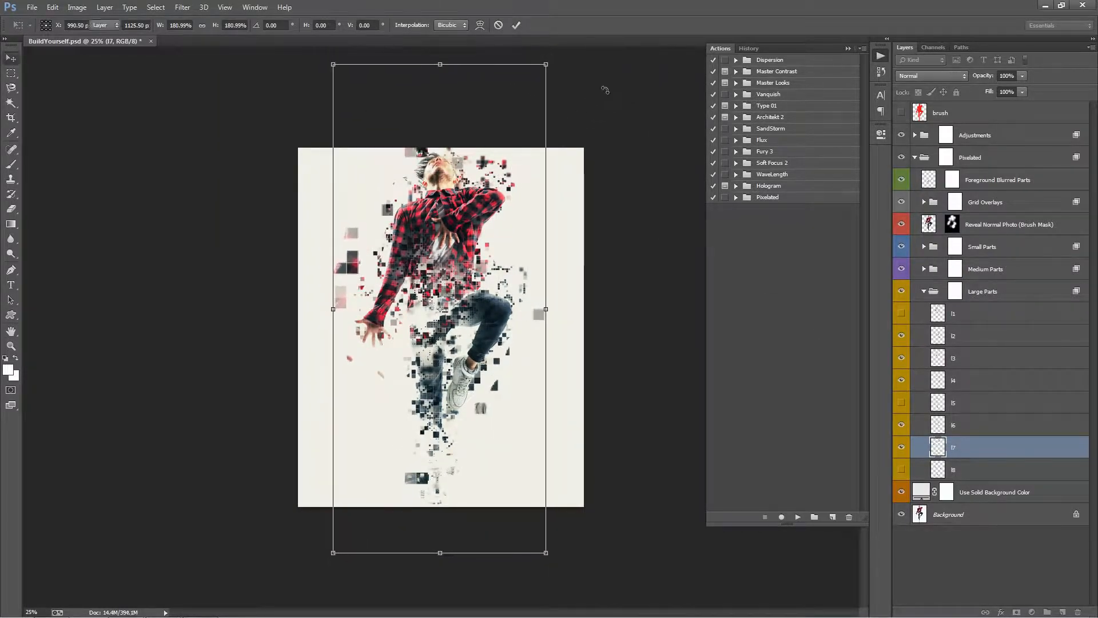
key("Return")
key("ctrl+0")
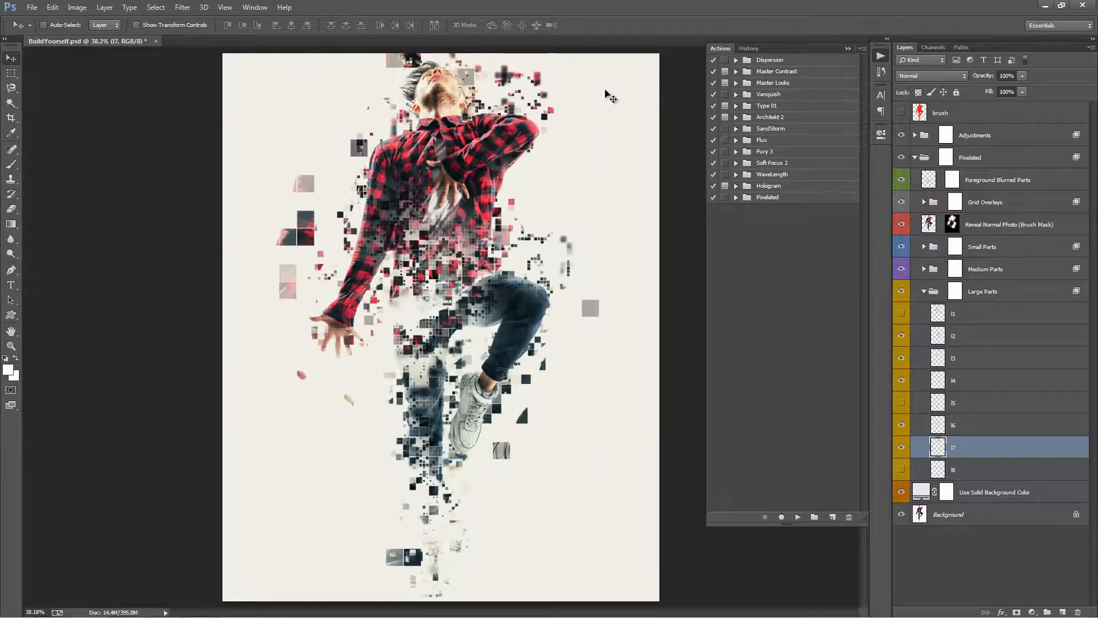
Shift the l7 blocks slightly to the right and apply a Gaussian Blur with a radius of 4.1 pixels.
left_click_drag(549, 179, 563, 180)
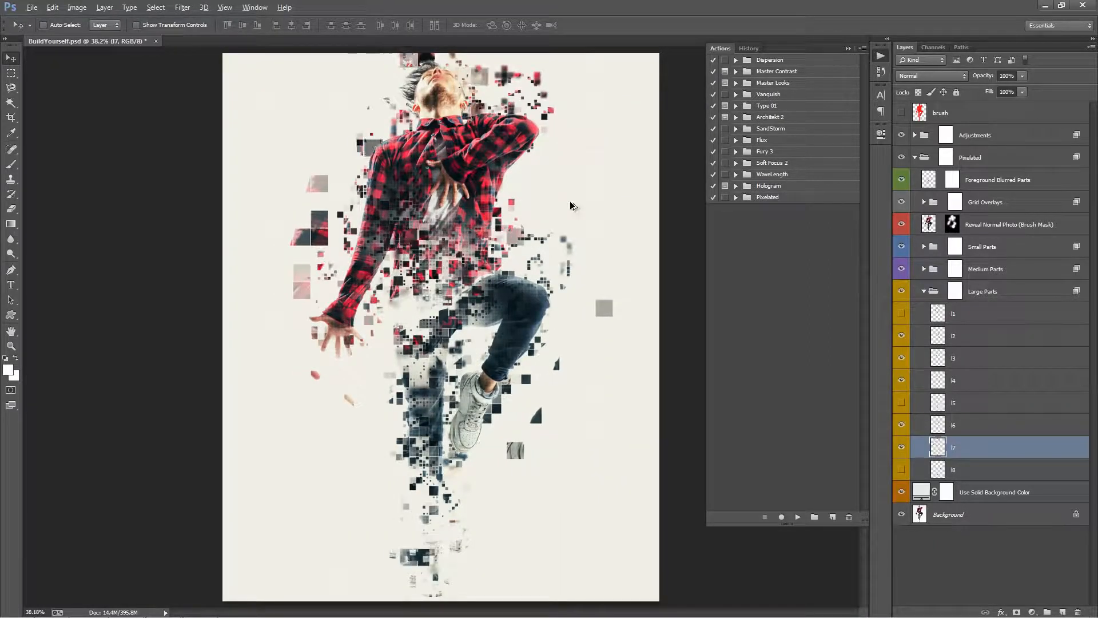
left_click(182, 7)
mouse_move(309, 142)
left_click(406, 230)
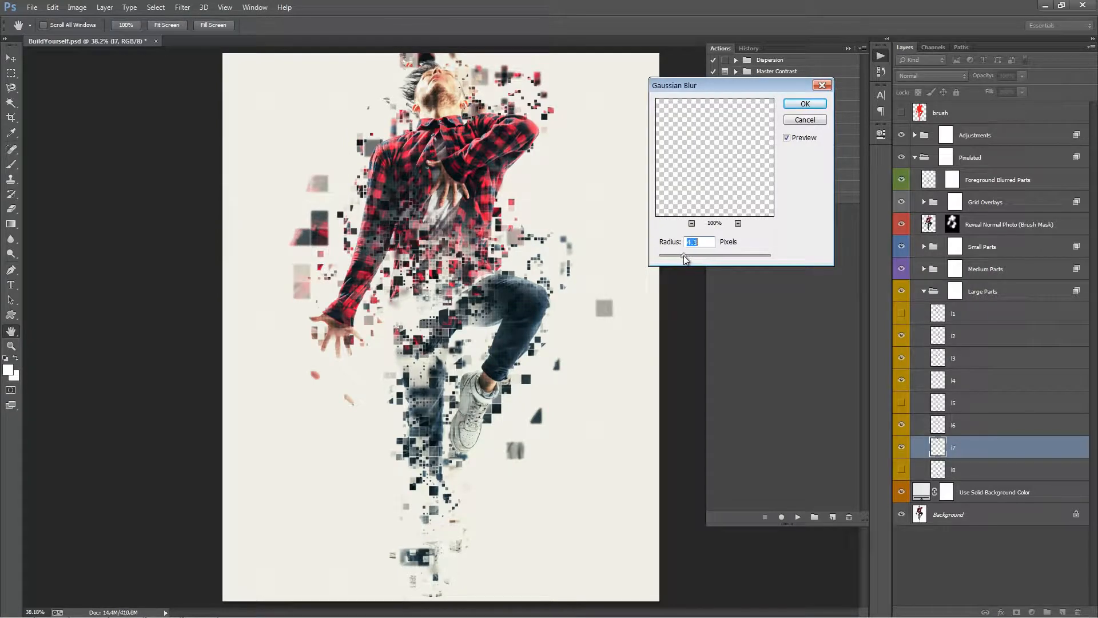
left_click(806, 104)
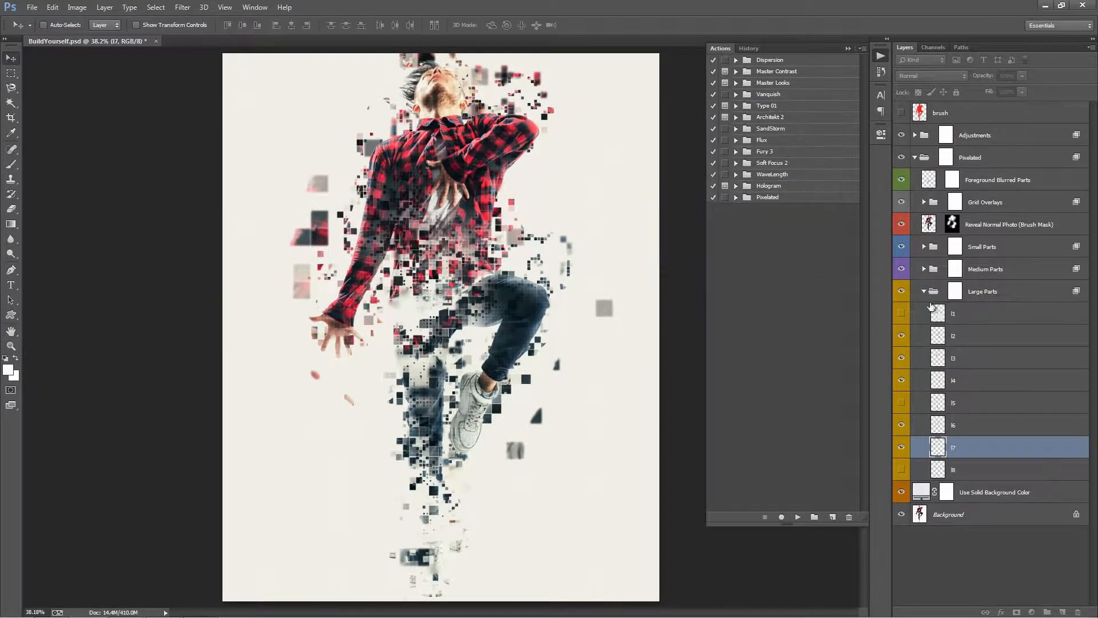
Show layers s5, s6, s7 and s9 in the Small Parts group and reposition the s9 blocks around the man.
left_click(924, 291)
left_click(925, 247)
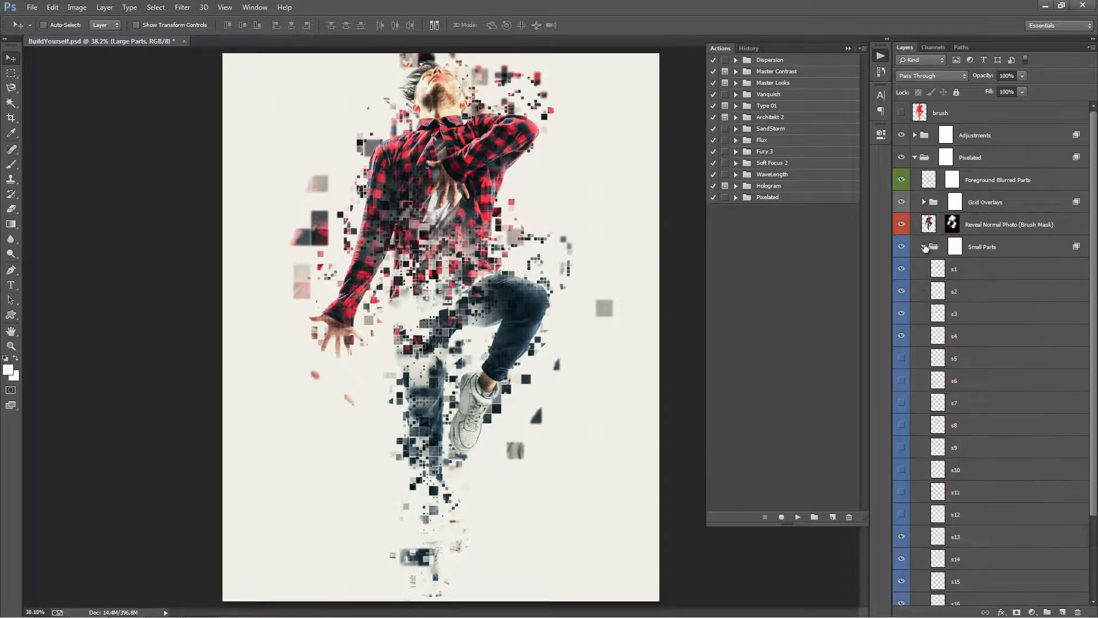
left_click(903, 380)
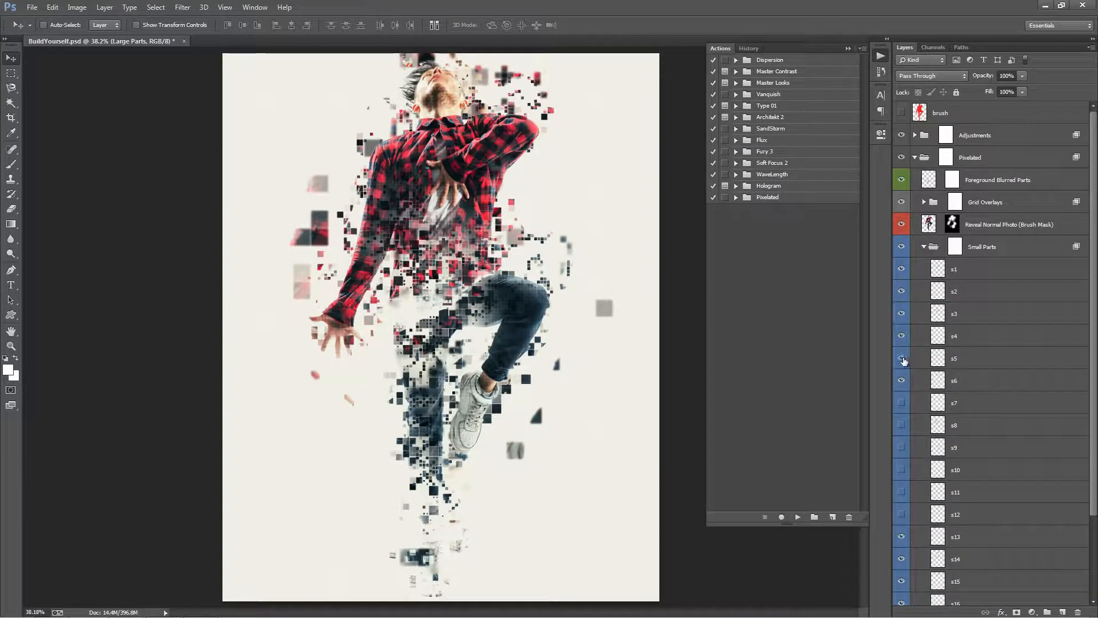
left_click_drag(902, 403, 908, 437)
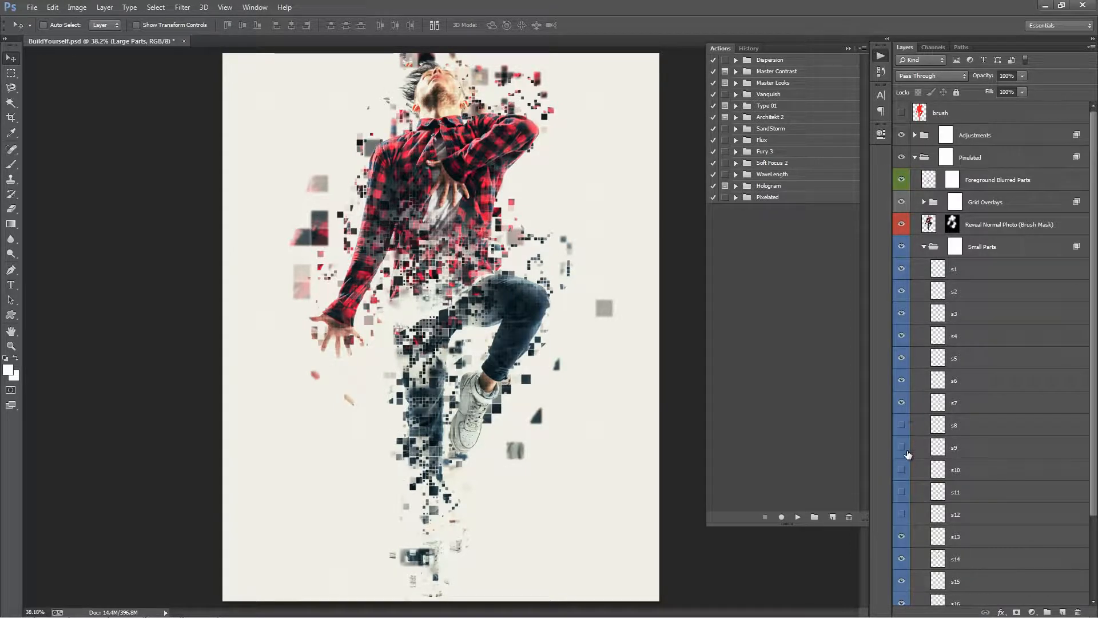
left_click(902, 447)
left_click_drag(554, 260, 539, 164)
left_click(183, 7)
mouse_move(258, 147)
left_click(377, 236)
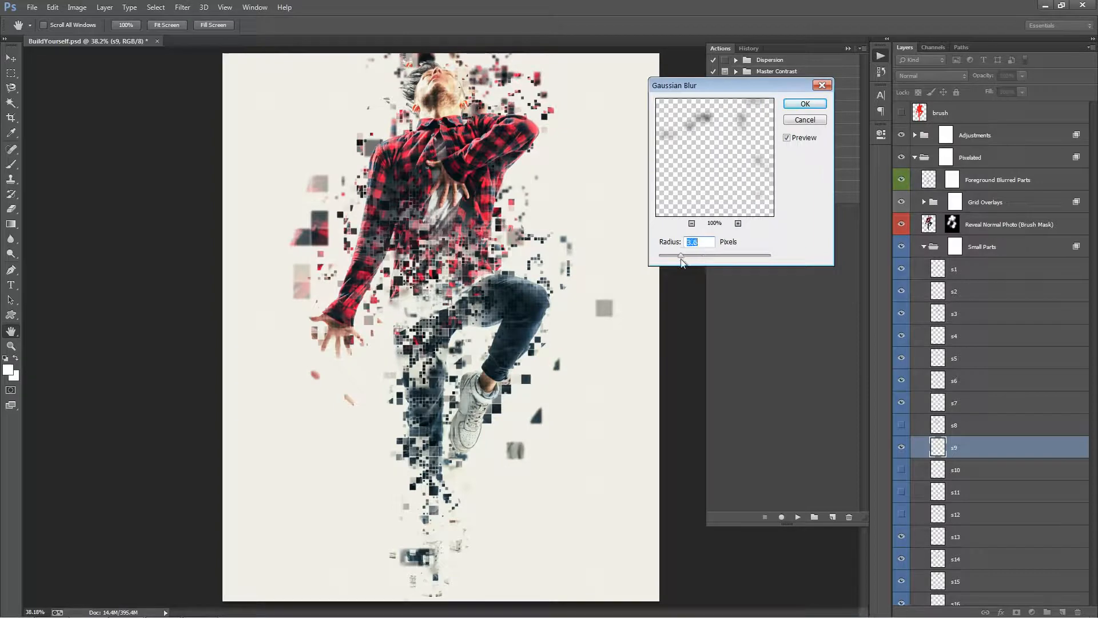
left_click(821, 119)
Preview Color Option 2 in the Adjustments group and rename that group dfgdfgfd as a marked favourite.
left_click(924, 246)
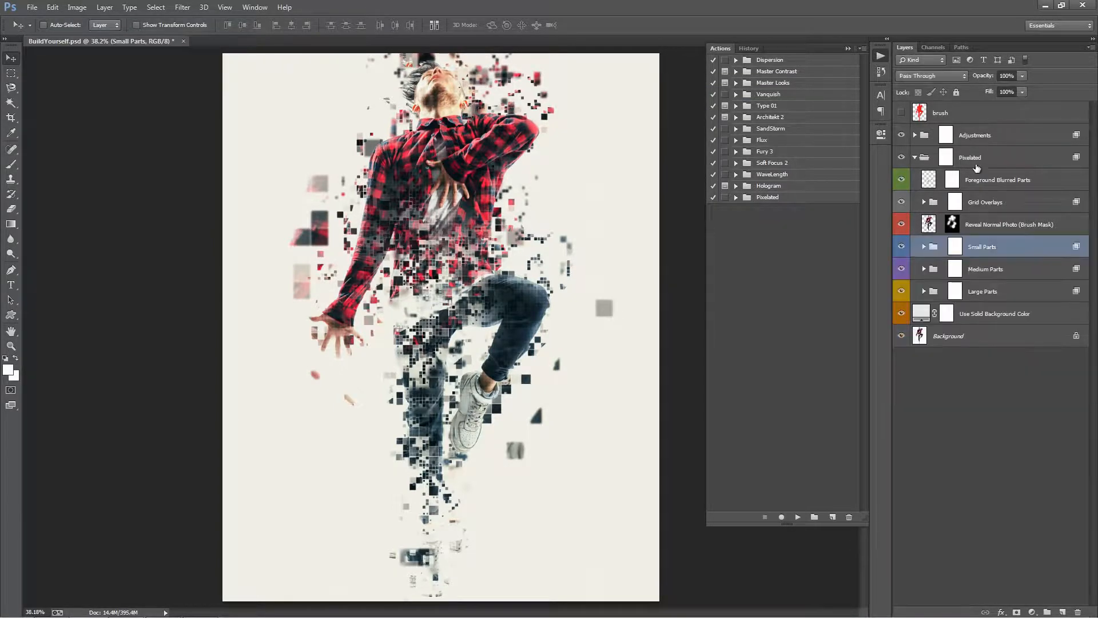
left_click(925, 159)
left_click(915, 157)
left_click(916, 135)
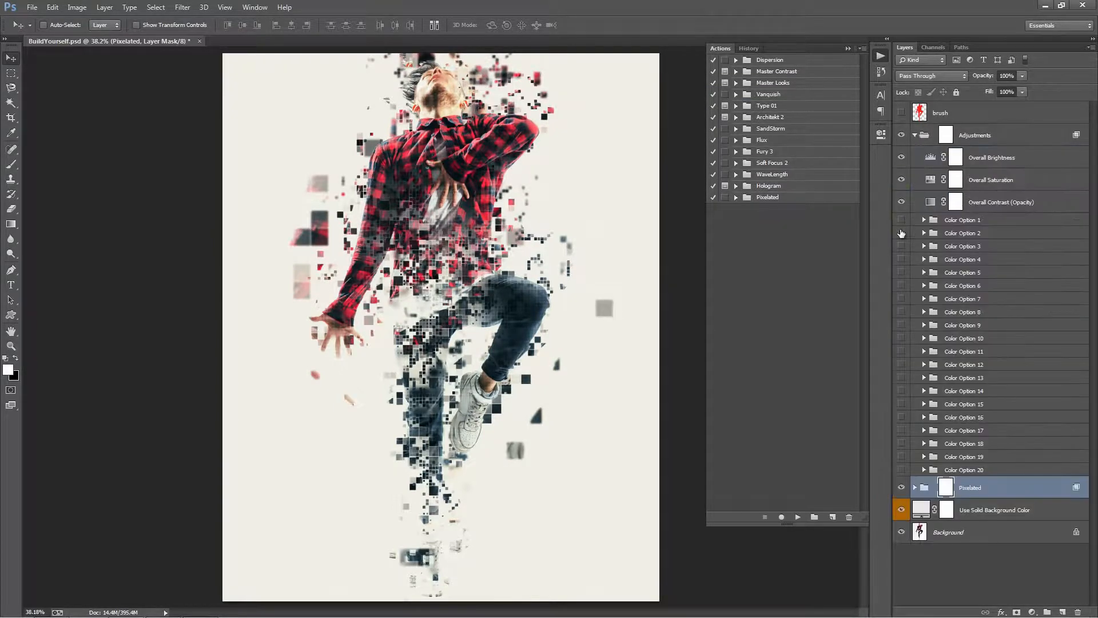
left_click(902, 234)
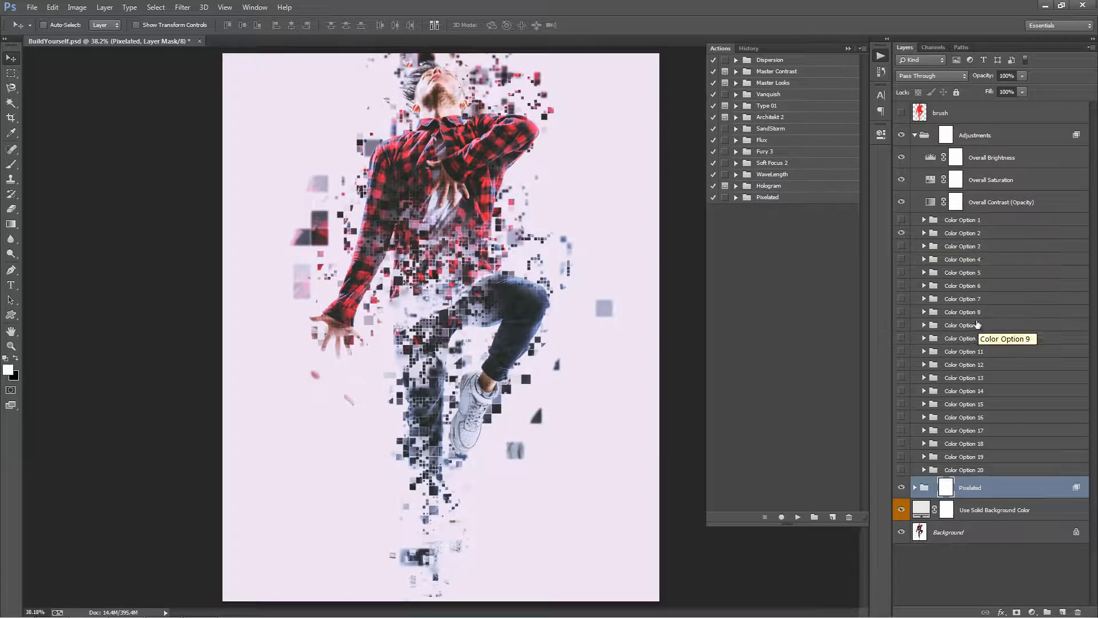
double_click(961, 233)
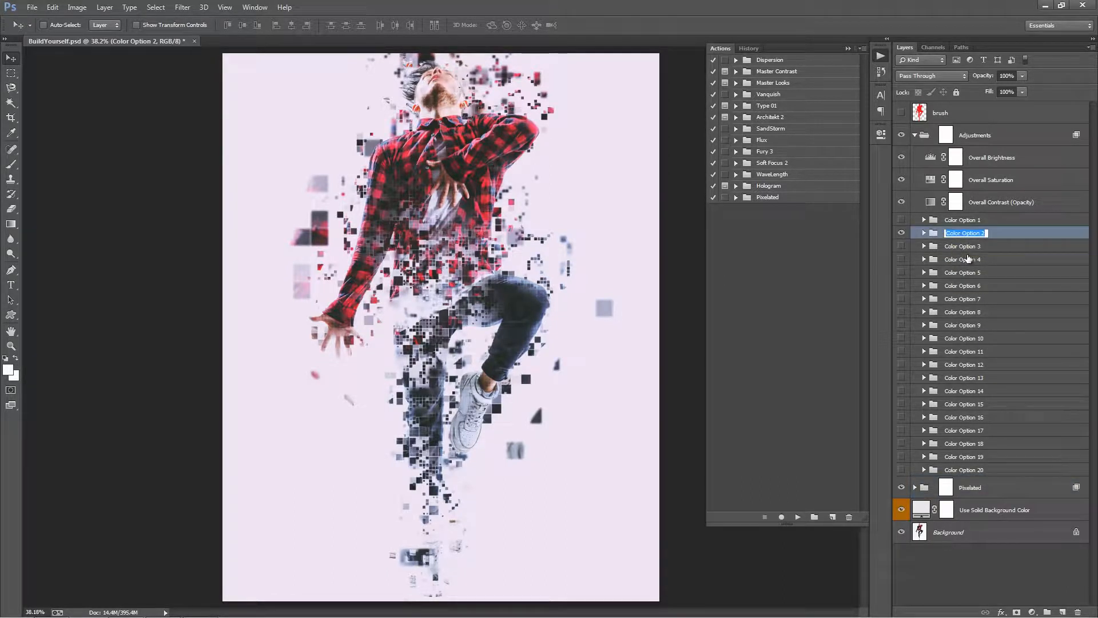
type("dfgdfgfd")
key("Return")
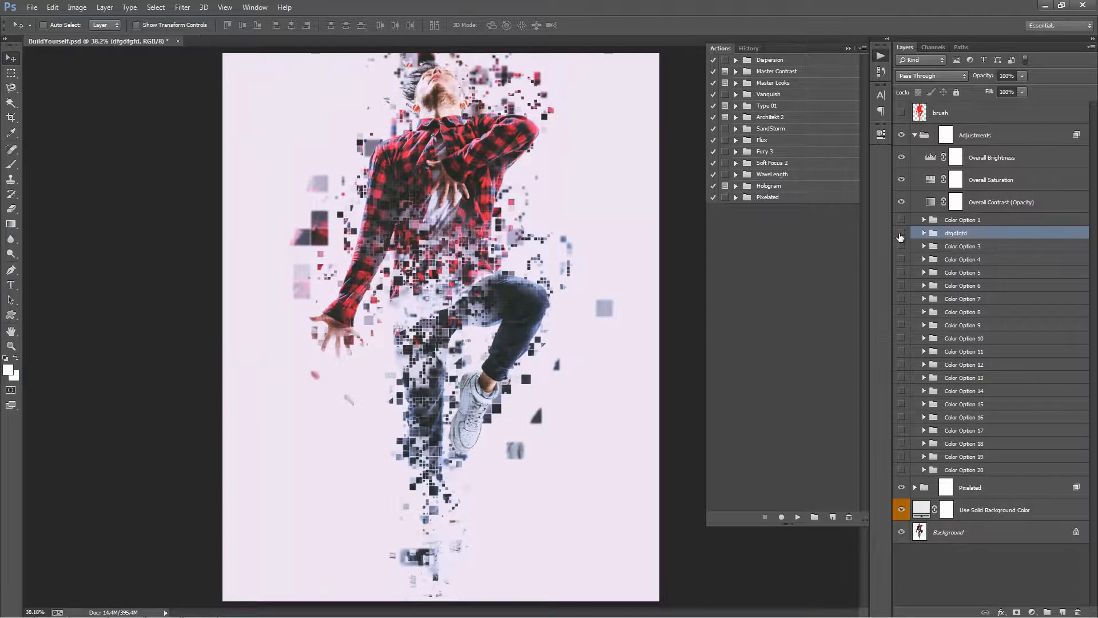
Preview Color Option 3 and Color Option 4 one at a time on the artwork.
left_click(901, 247)
left_click(902, 248)
left_click(902, 260)
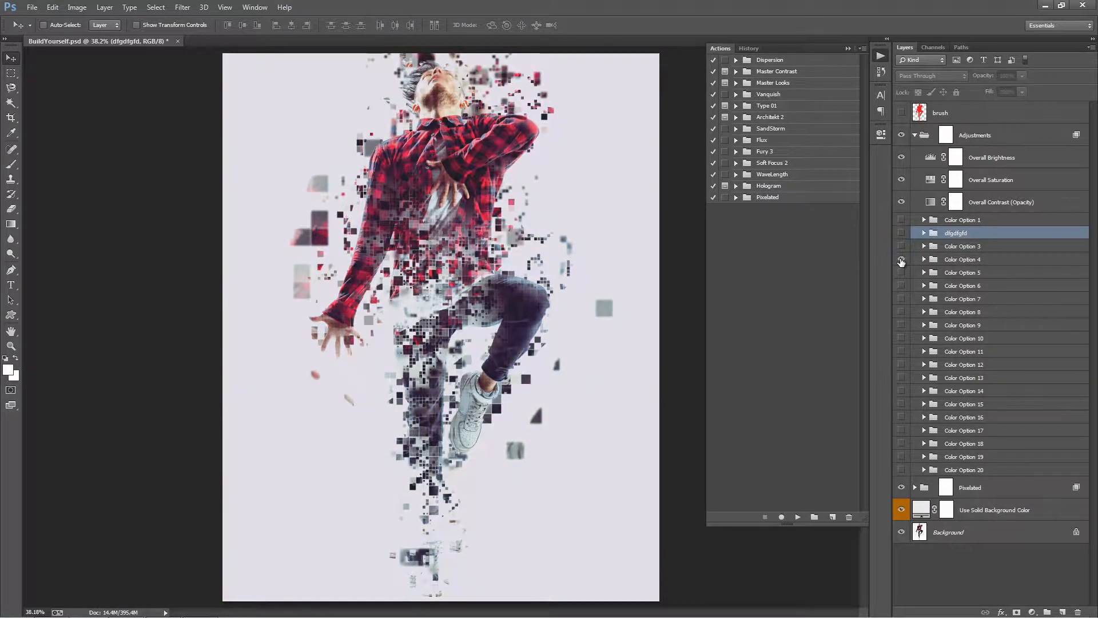
Preview Color Option 5, rename it dfgdf and move it directly below dfgdfgfd in the Adjustments group.
left_click(901, 272)
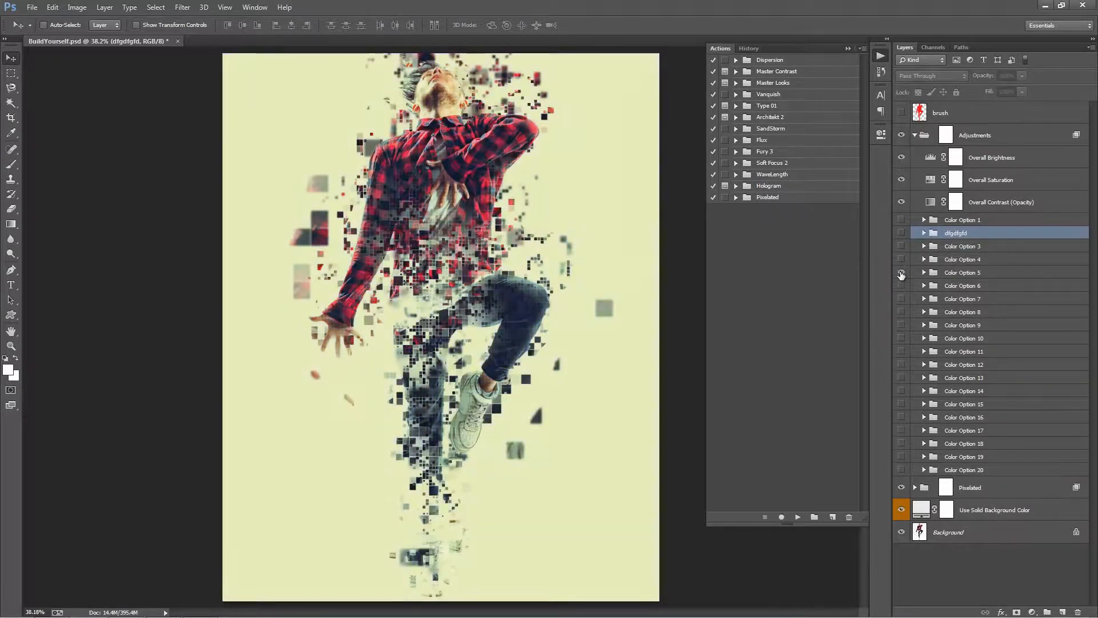
double_click(961, 273)
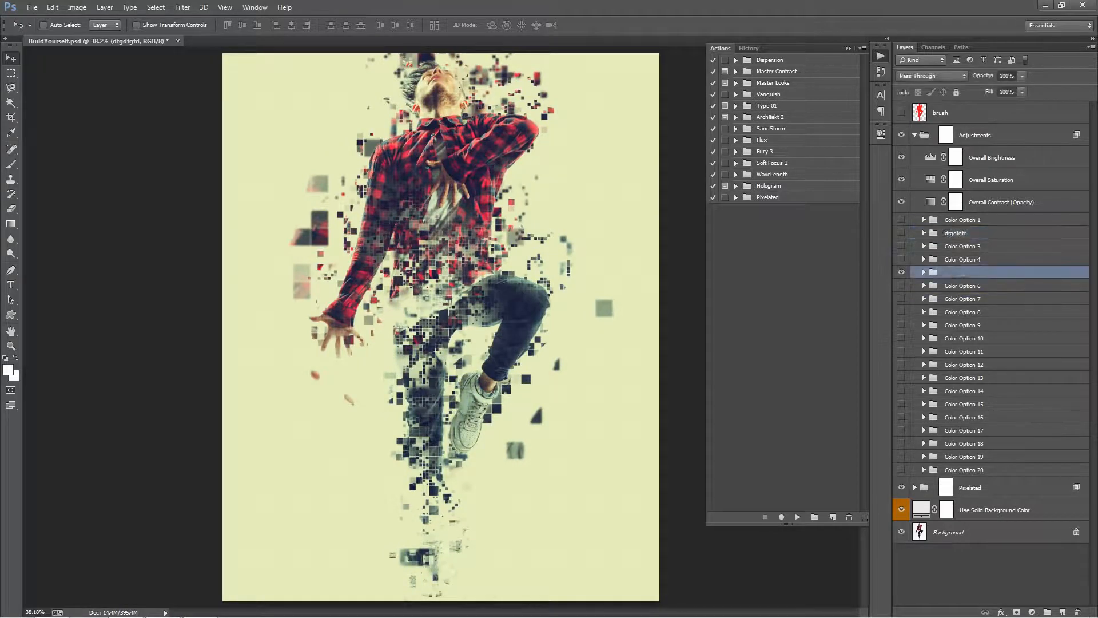
type("dfgdf")
key("Return")
left_click_drag(970, 275, 967, 240)
left_click(902, 246)
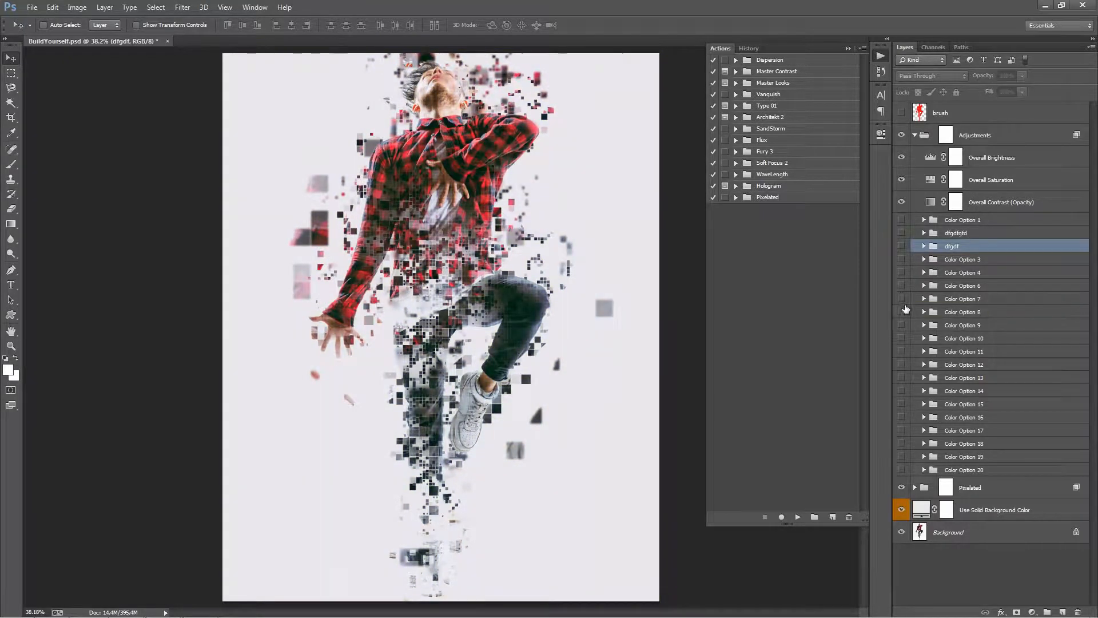
Preview Color Option 8 and Color Options 15 to 19 one at a time to judge their colour looks.
left_click(902, 311)
left_click(902, 312)
left_click(902, 430)
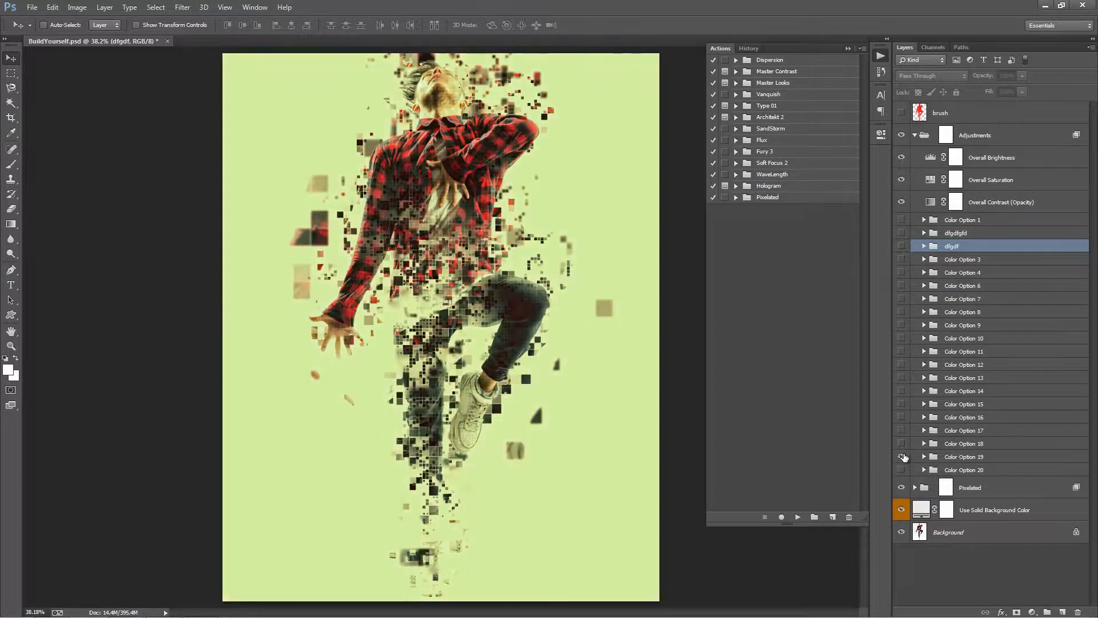
left_click(902, 430)
left_click(902, 443)
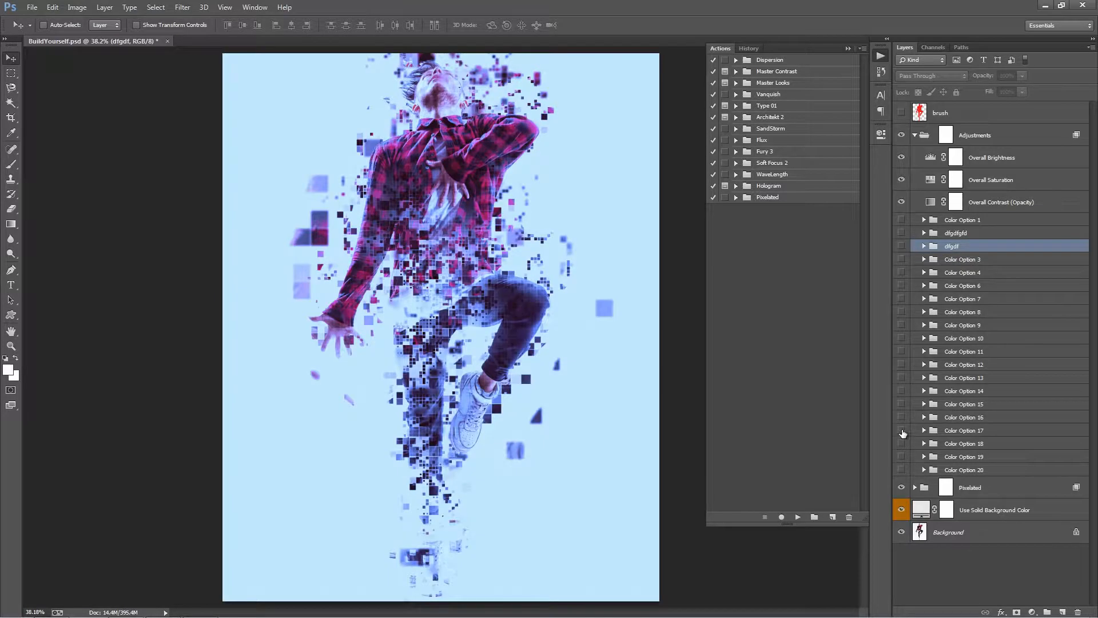
left_click(902, 431)
left_click(902, 430)
left_click(902, 418)
left_click(902, 418)
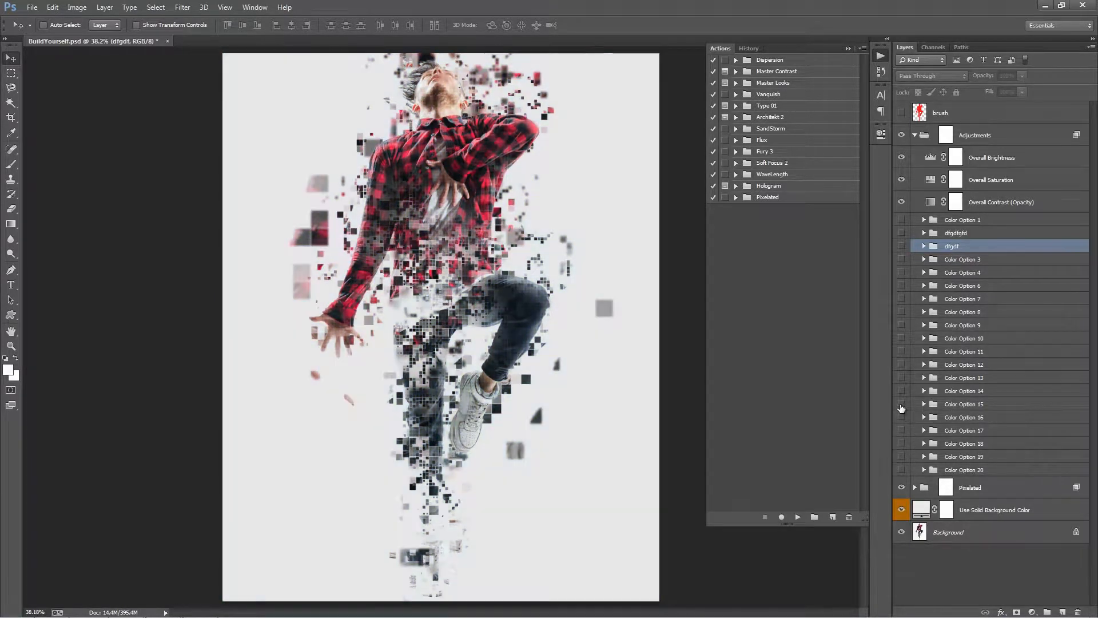
left_click(902, 404)
left_click(902, 403)
Preview Color Option 14, rename it fdgdfg and move it directly below dfgdf in the Adjustments group.
left_click(902, 390)
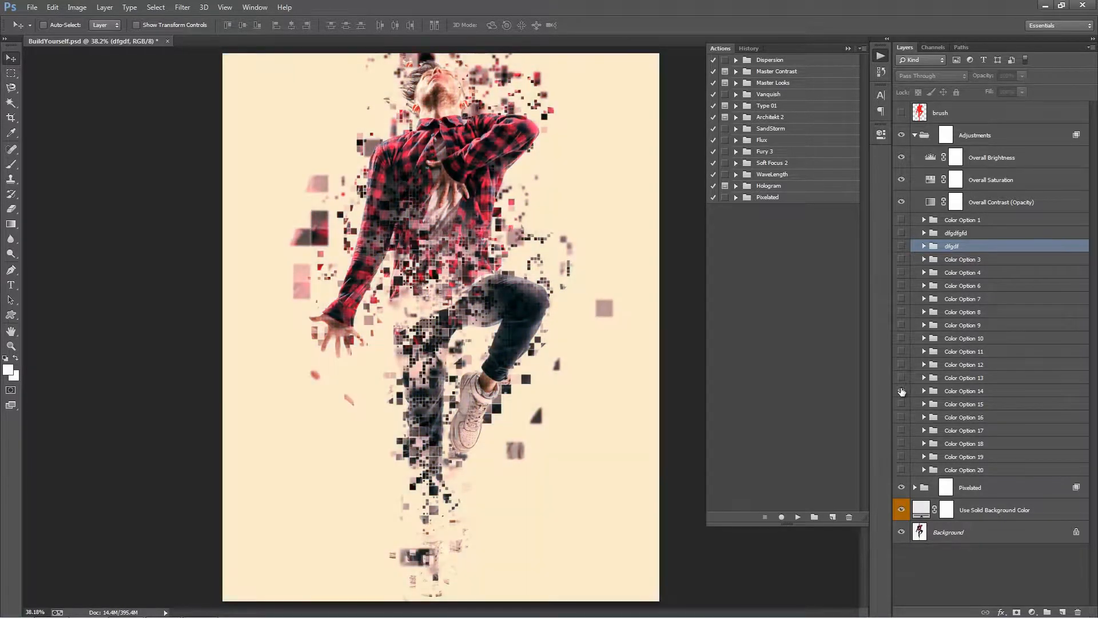
left_click(902, 390)
left_click(902, 391)
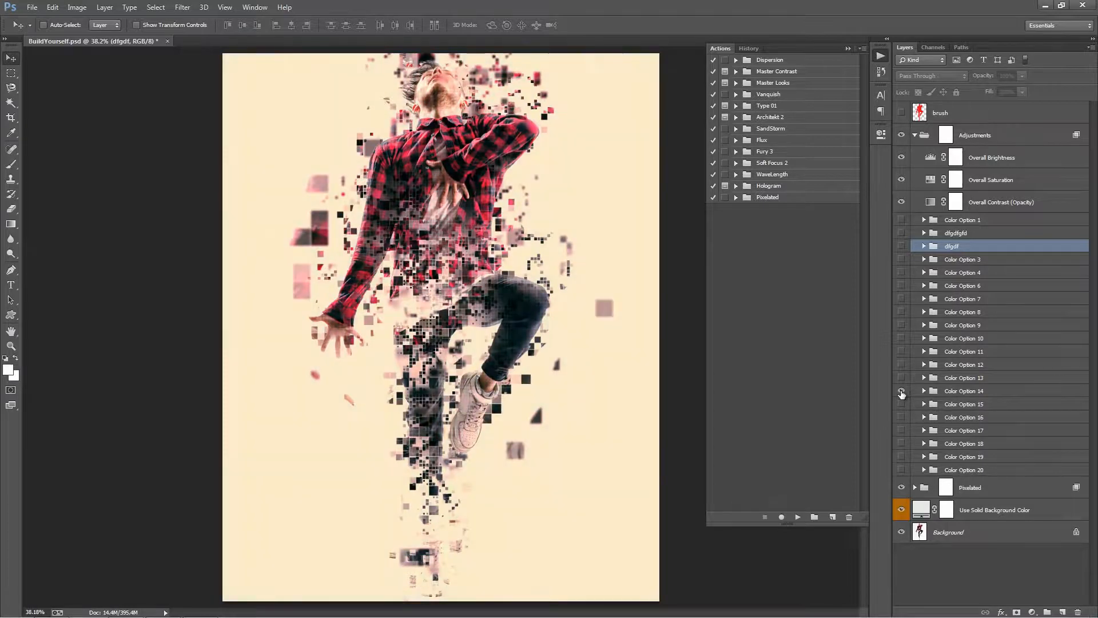
double_click(971, 392)
type("fdgdfg")
key("Return")
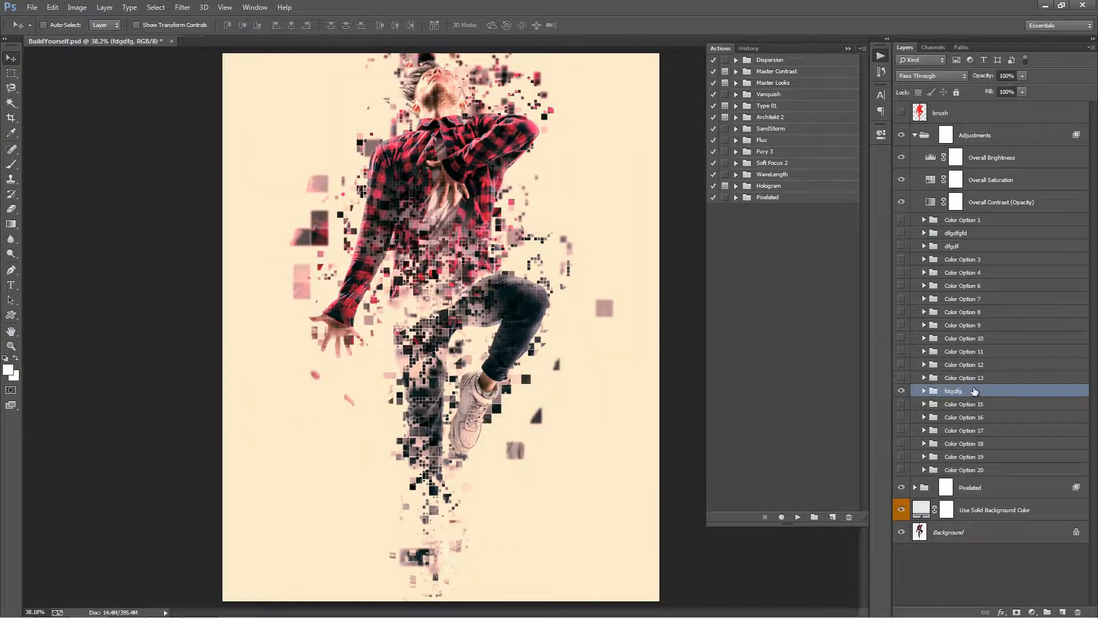
left_click_drag(962, 251, 962, 253)
left_click(902, 259)
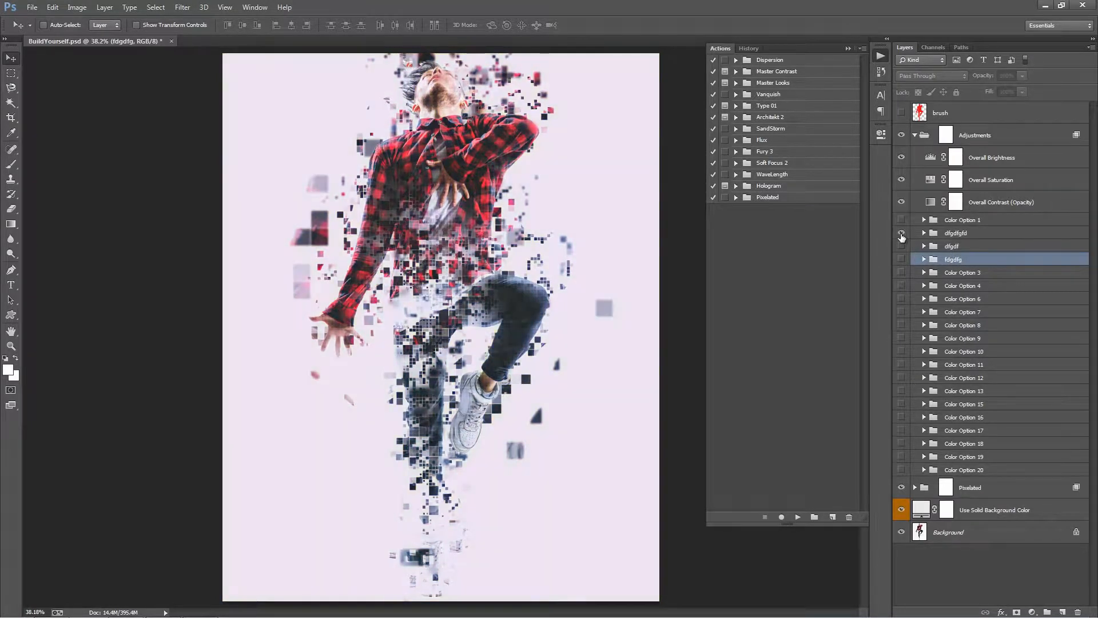
Compare the dfgdfgfd, dfgdf and fdgdfg colour options by showing each one on its own.
left_click(902, 233)
left_click(902, 246)
left_click(901, 246)
left_click(903, 259)
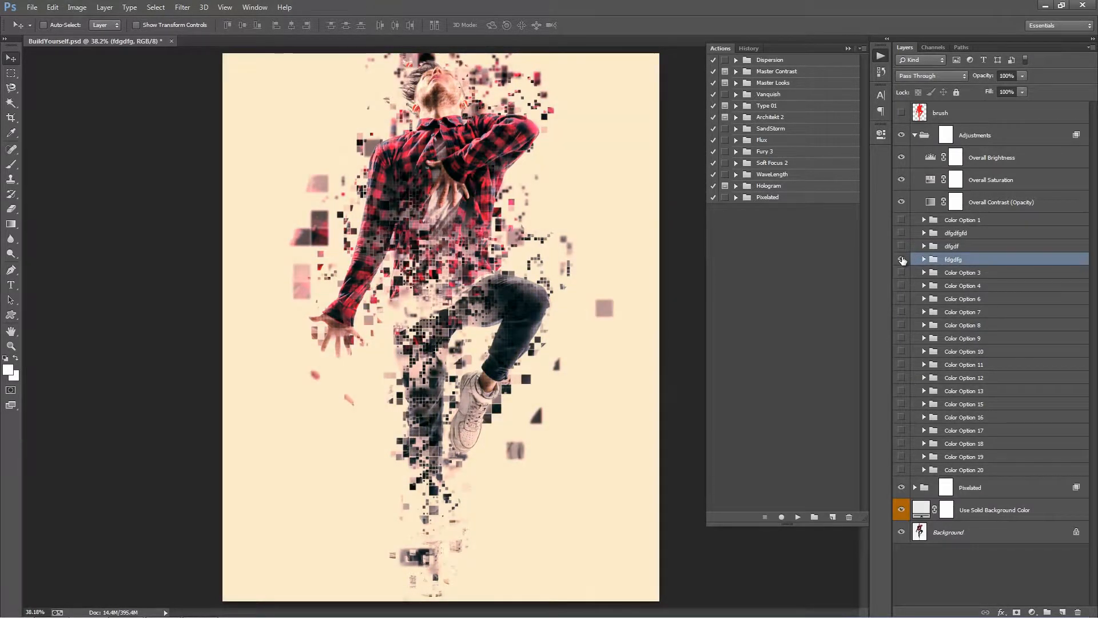
left_click(902, 259)
left_click(902, 246)
left_click(902, 246)
Show the dfgdfgfd and dfgdf colour options together and make dfgdf the active group.
left_click(901, 233)
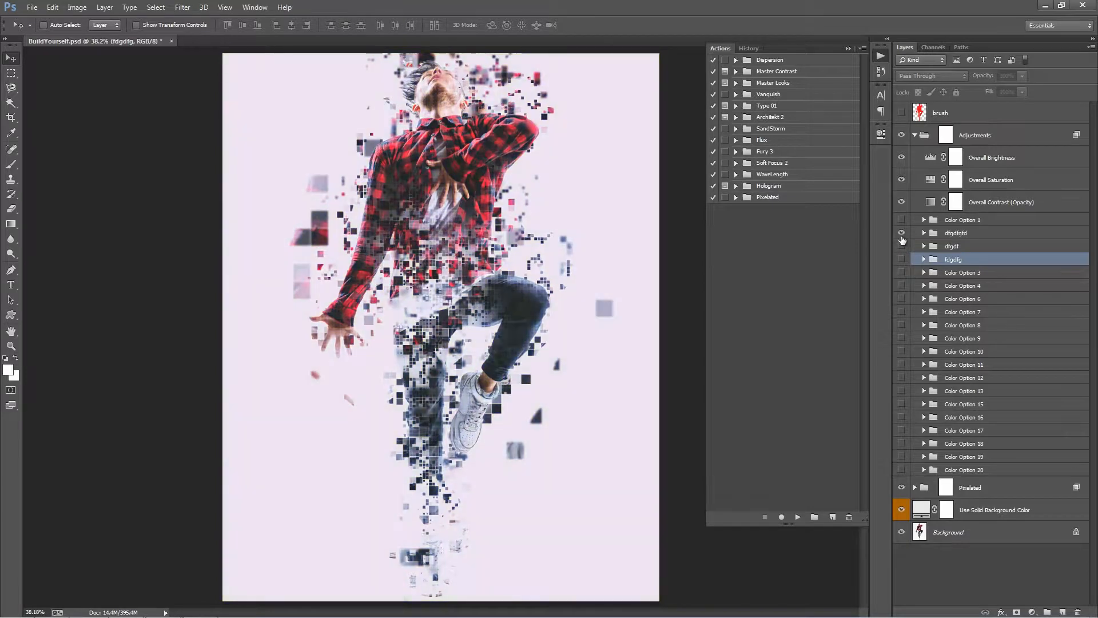
left_click(952, 235)
left_click(902, 246)
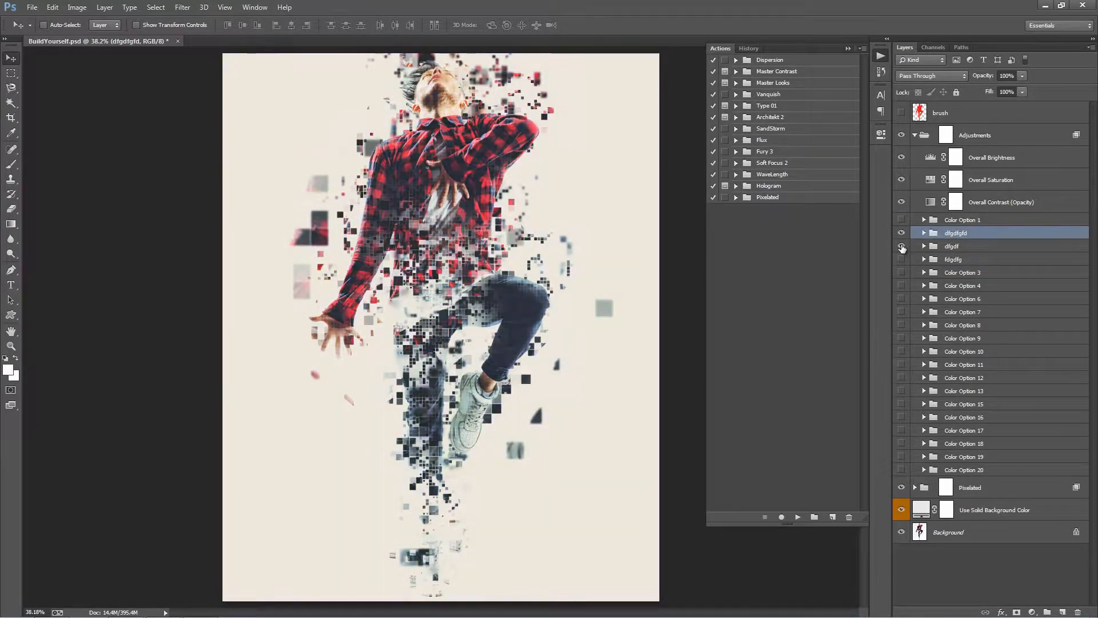
left_click(996, 247)
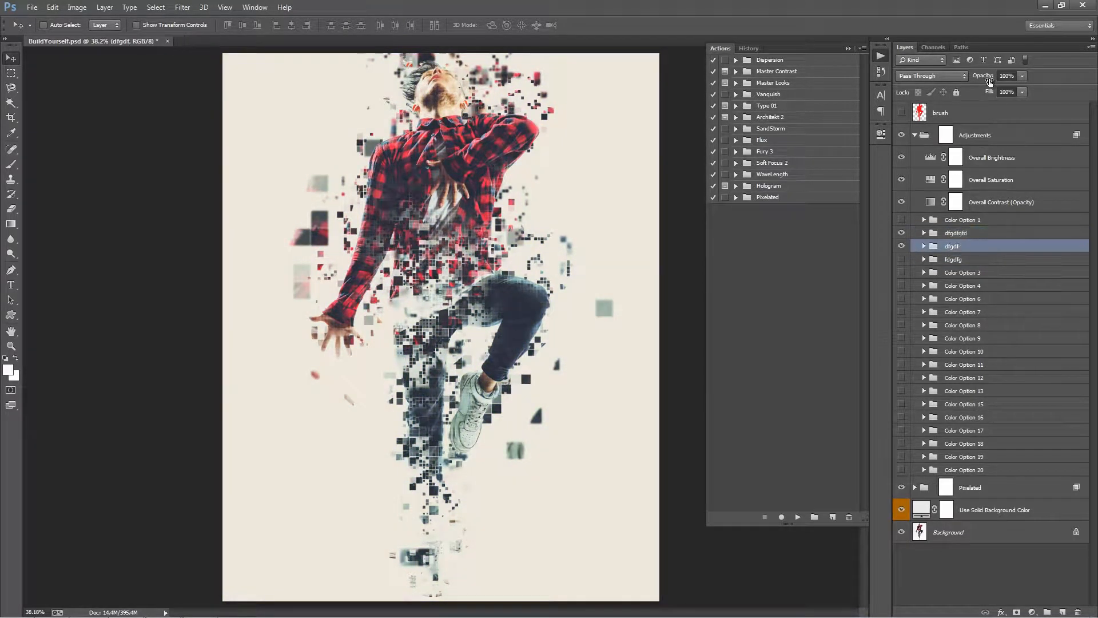
Lower the opacity of the dfgdf colour option and collapse the Adjustments group.
left_click_drag(989, 81, 159, 101)
left_click(921, 137)
left_click(914, 135)
Enlarge layer l5 of the Large Parts group to about 298% and shift it slightly up and to the right.
left_click(915, 157)
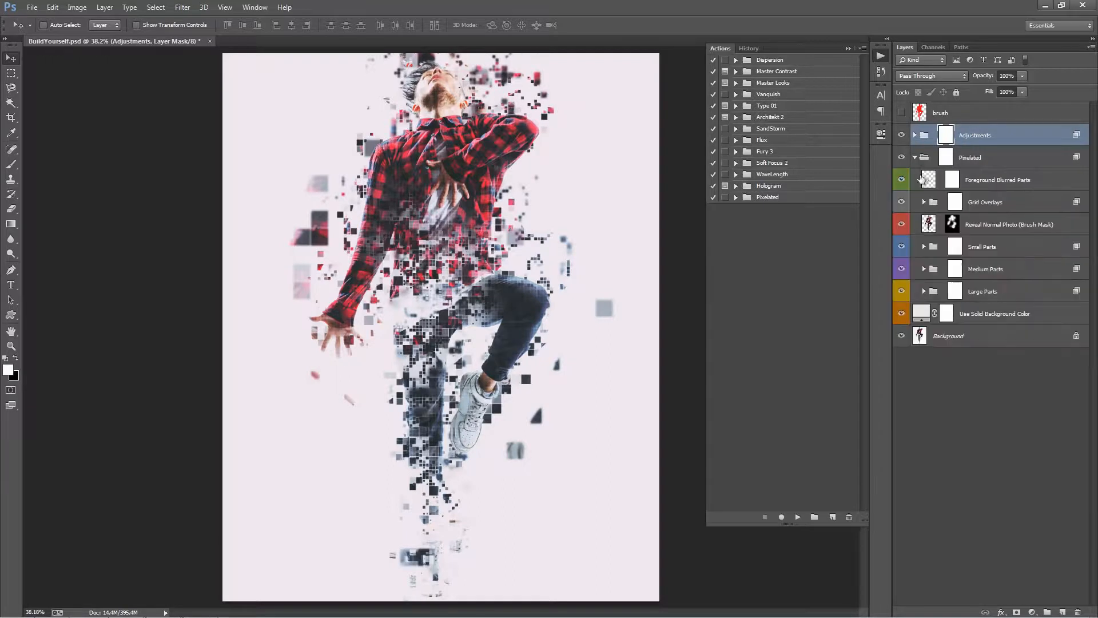
left_click(924, 291)
left_click(901, 402)
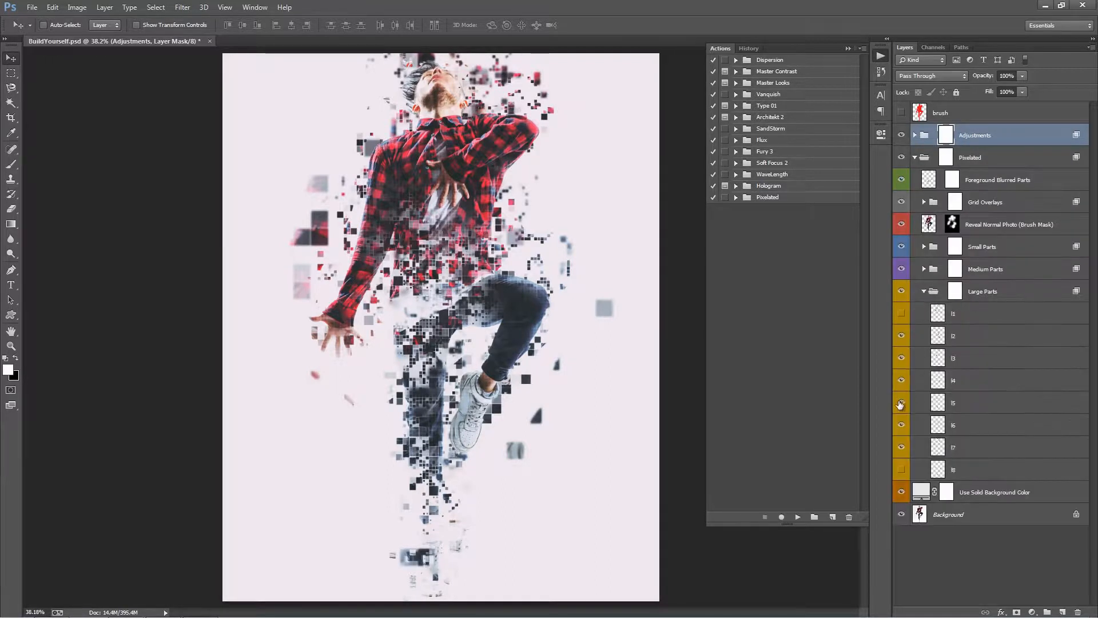
left_click(993, 407)
key("ctrl+minus")
key("ctrl+minus")
key("ctrl+minus")
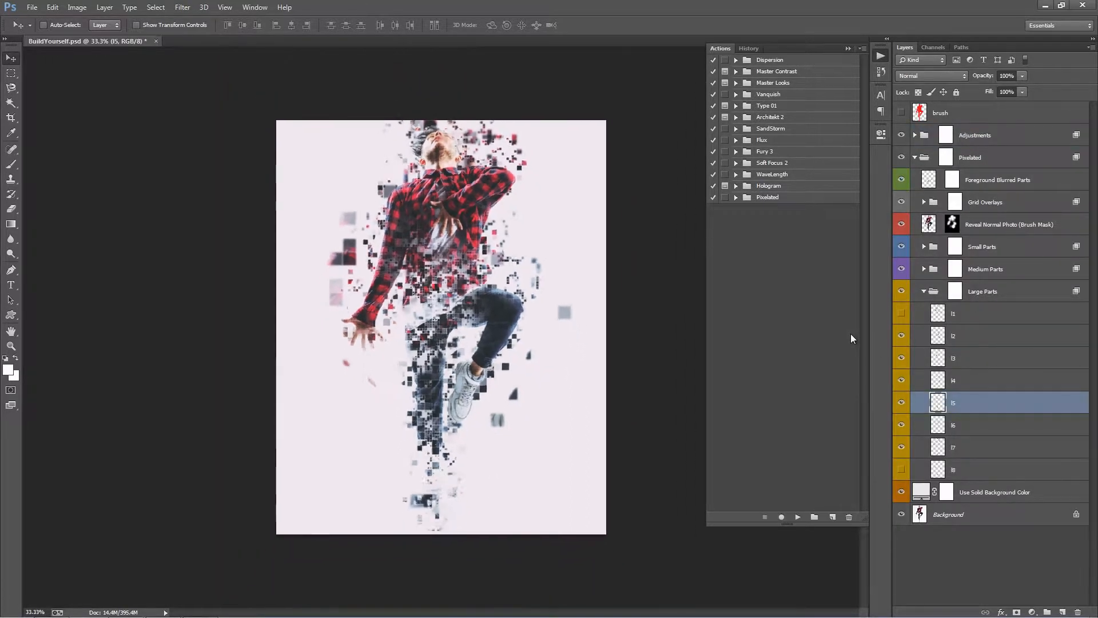
key("ctrl+t")
left_click_drag(483, 220, 754, 65)
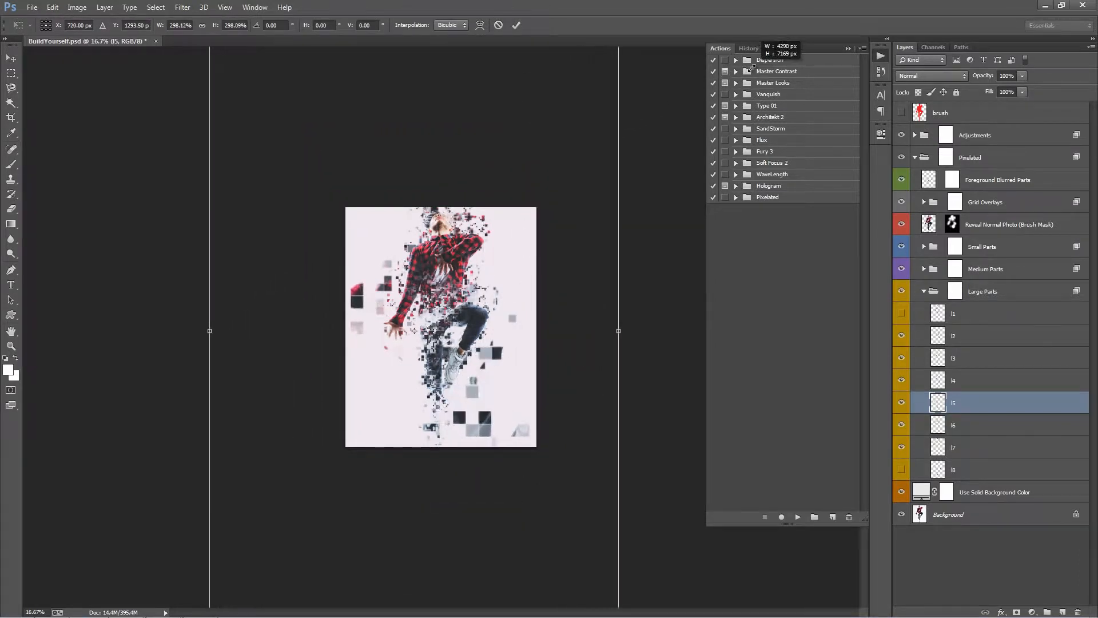
left_click_drag(565, 241, 568, 234)
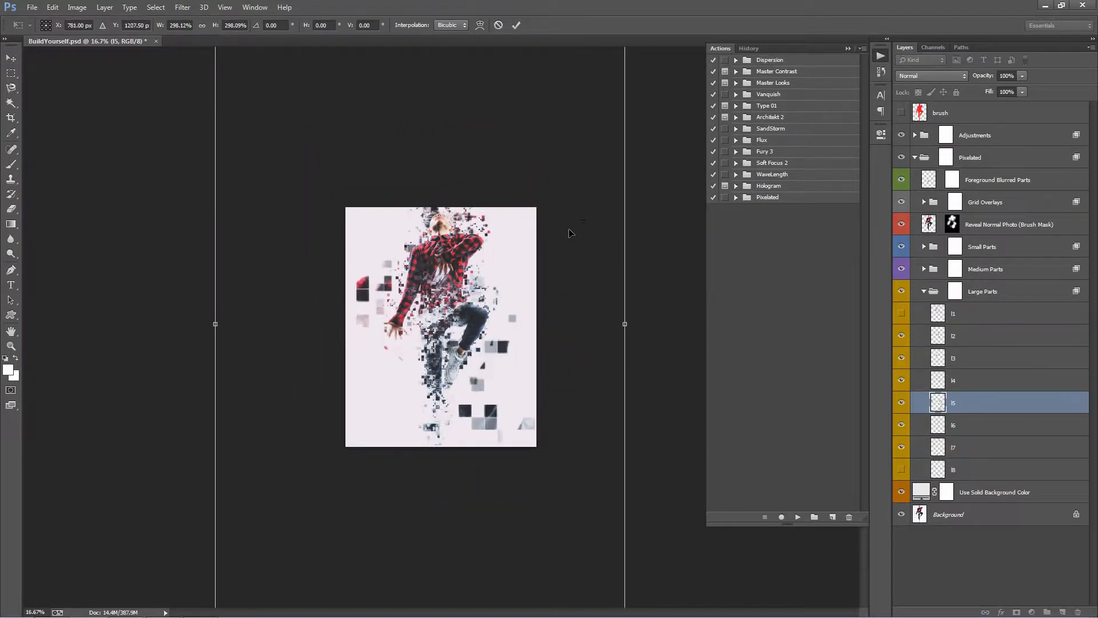
key("Return")
Apply a Gaussian Blur with a radius of about 19.6 pixels to layer l5.
key("z")
left_click(474, 318)
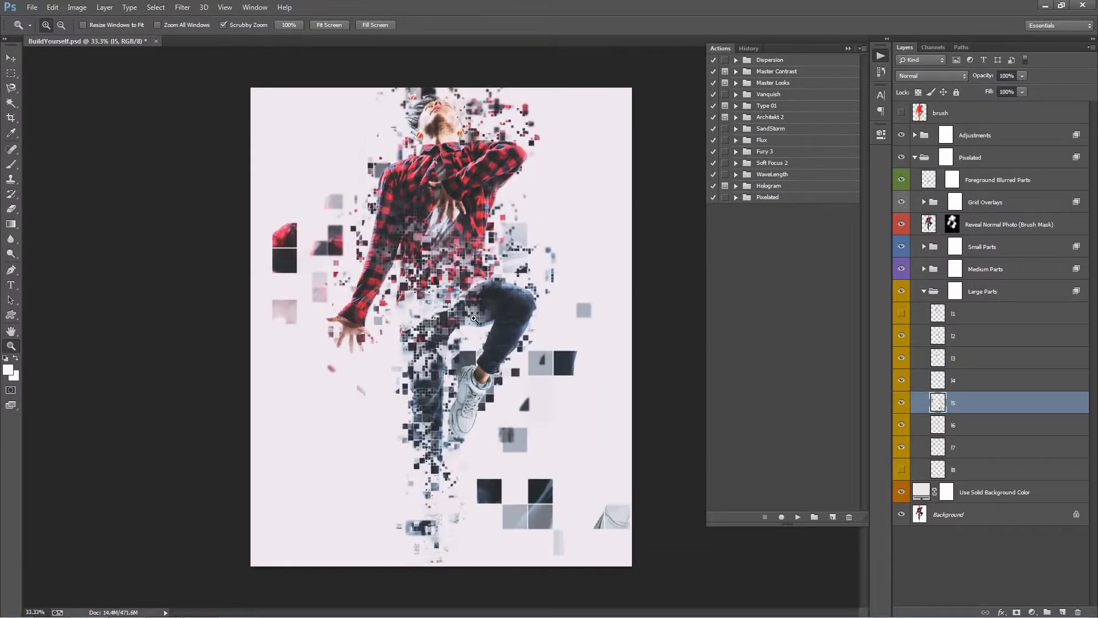
key("ctrl+0")
key("alt+t")
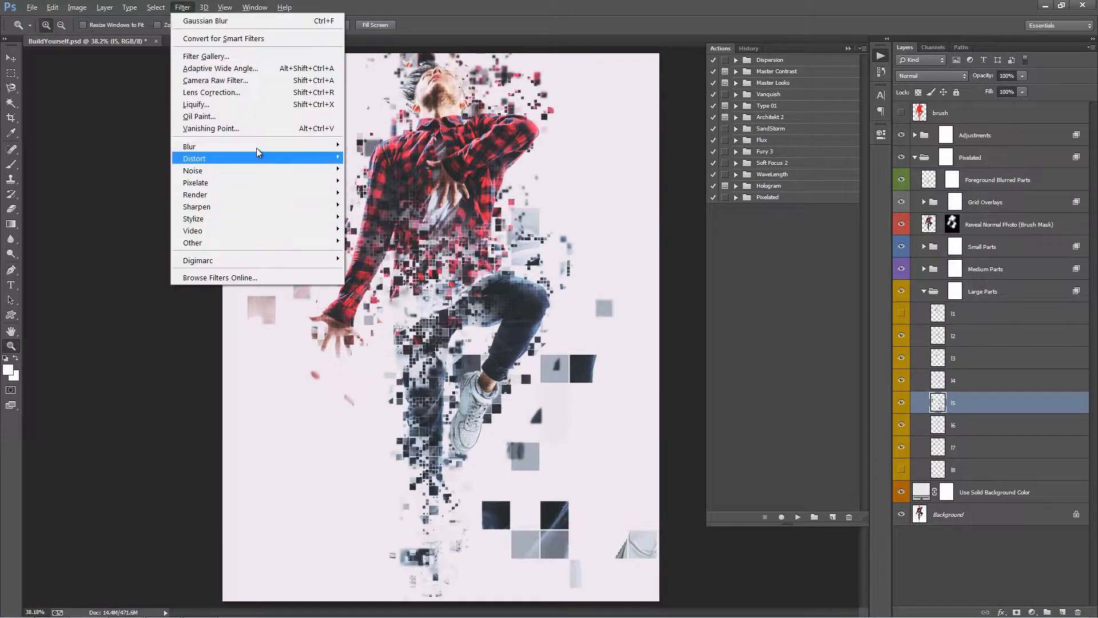
mouse_move(258, 147)
left_click(389, 239)
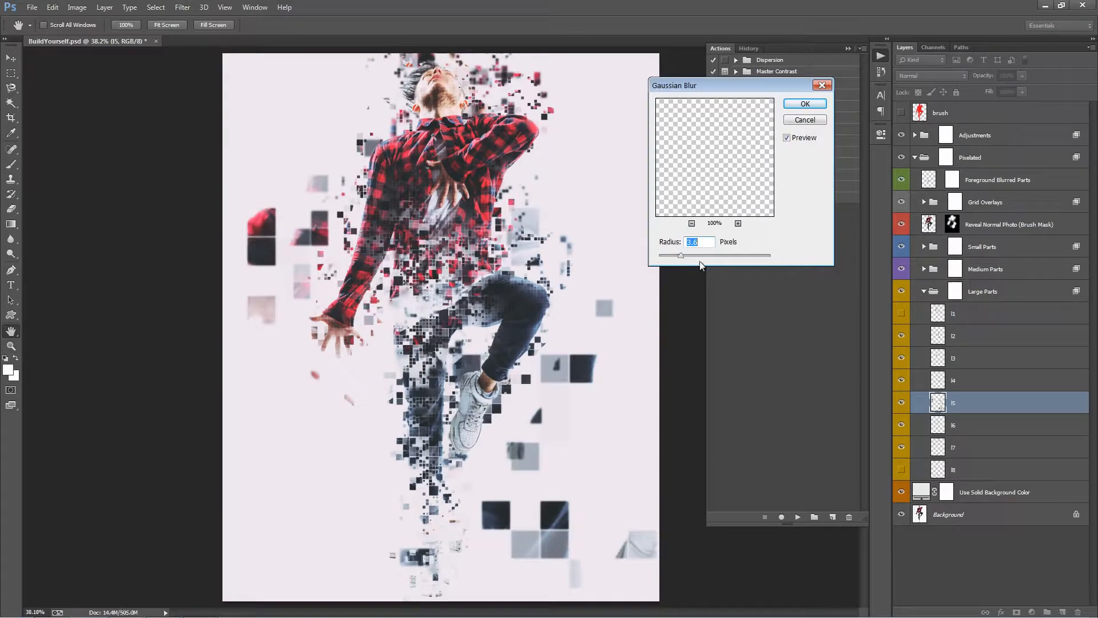
left_click_drag(706, 257, 709, 258)
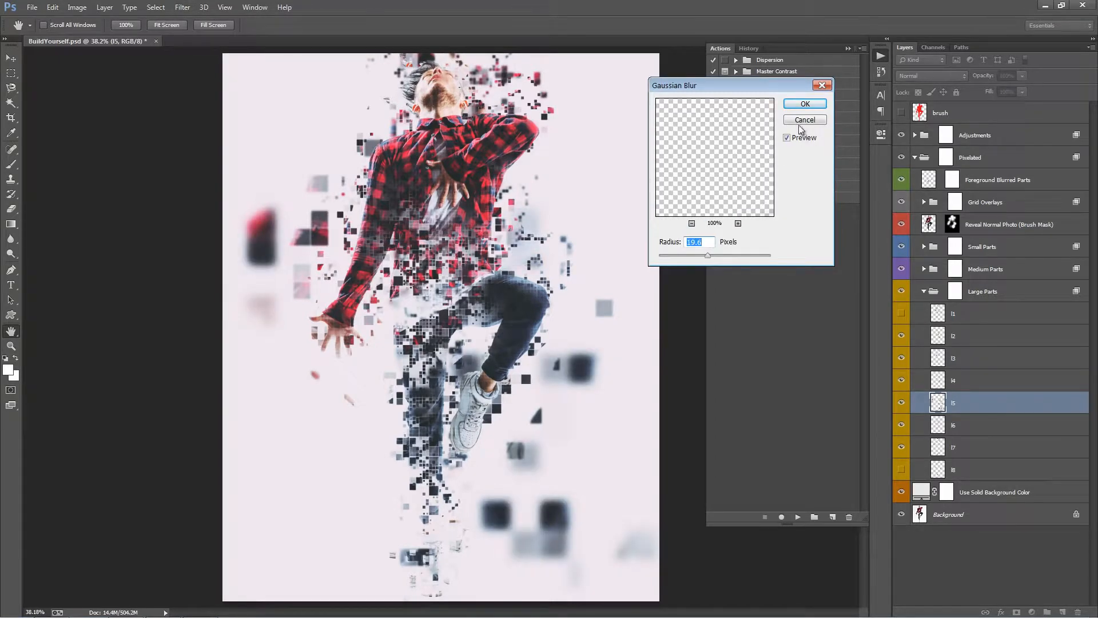
left_click(805, 103)
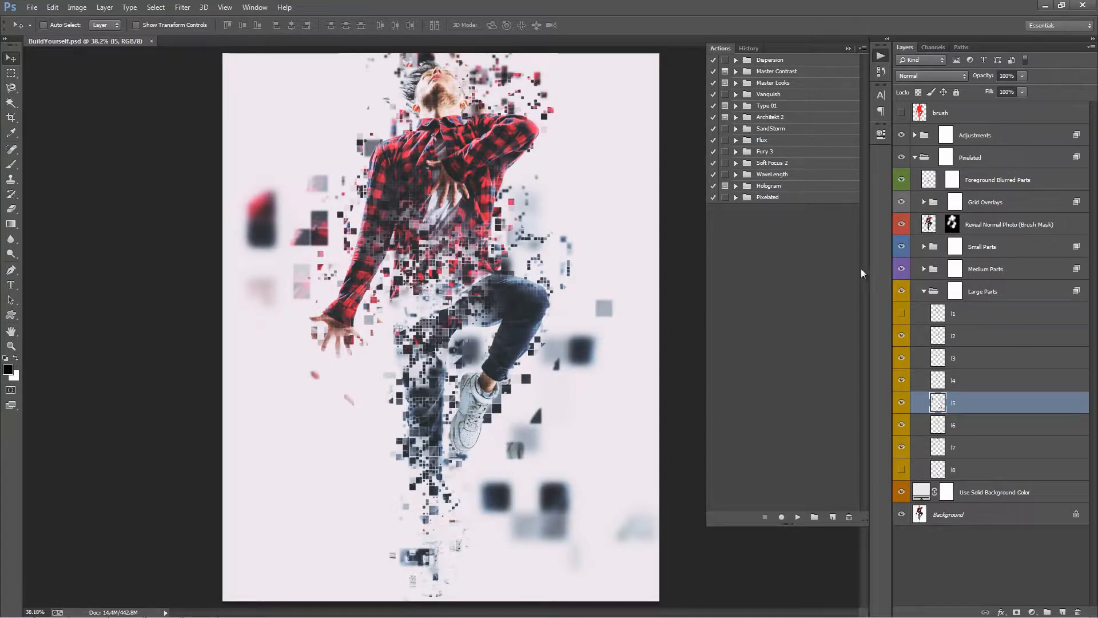
Expand the RIGHT action in the Pixelated set and select its three Mosaic steps for the Small, Medium and Large layers.
left_click(790, 197)
left_click(737, 197)
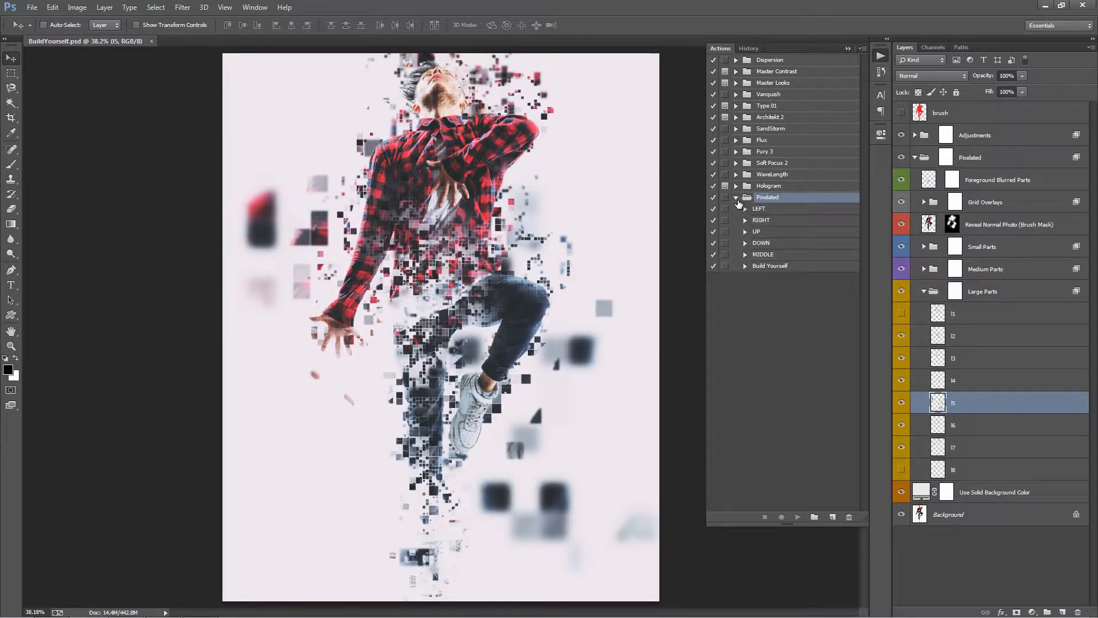
left_click(744, 220)
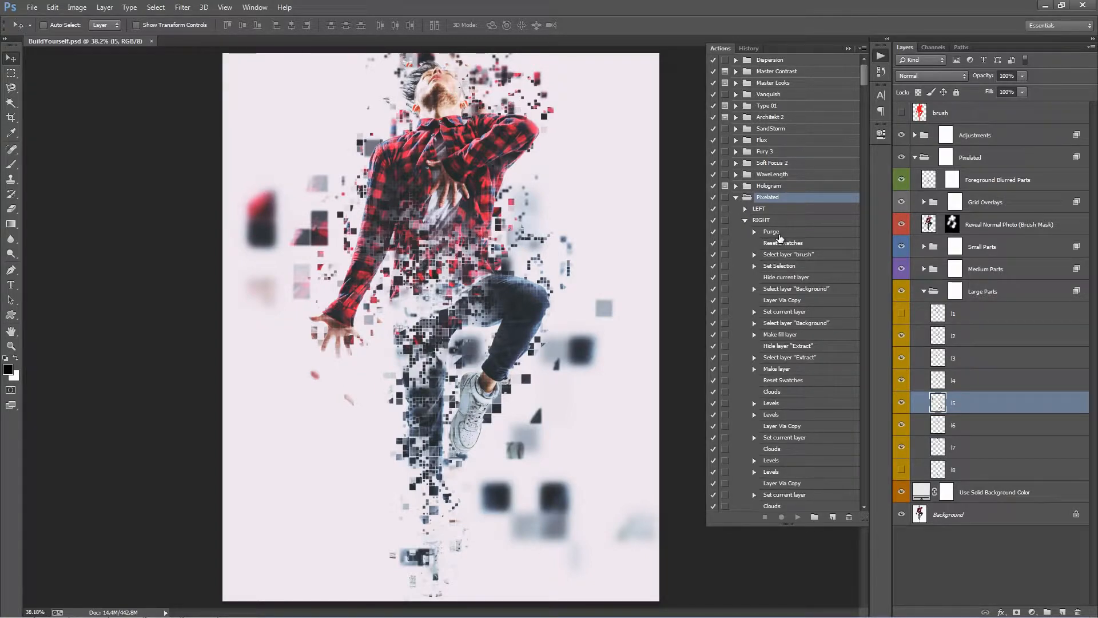
left_click(780, 233)
scroll(780, 235, "down", 3)
scroll(780, 237, "down", 3)
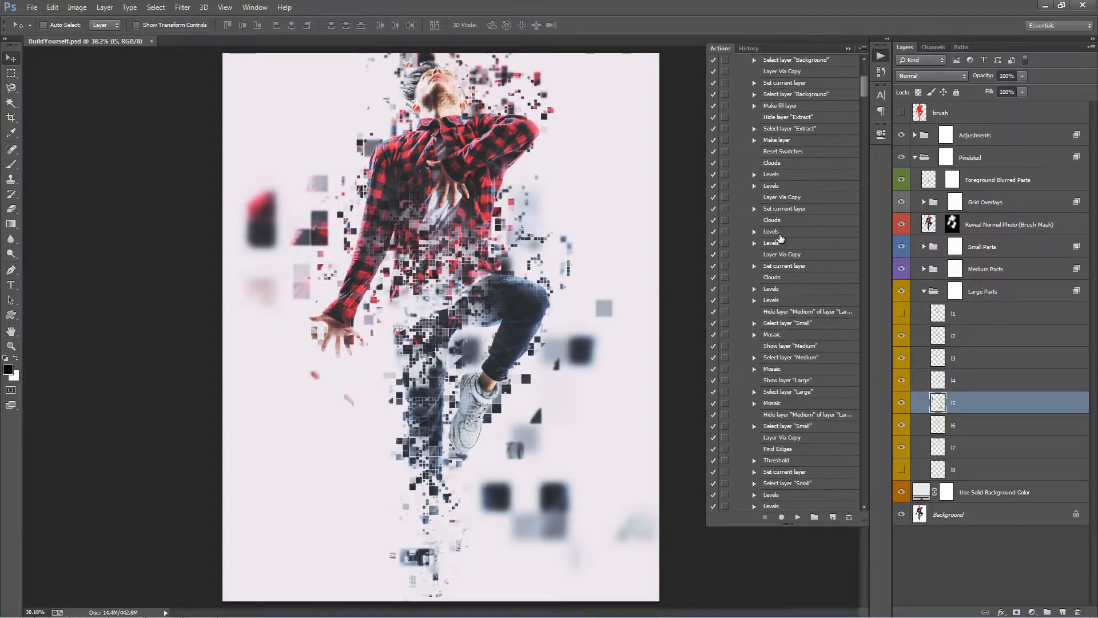
left_click(780, 334)
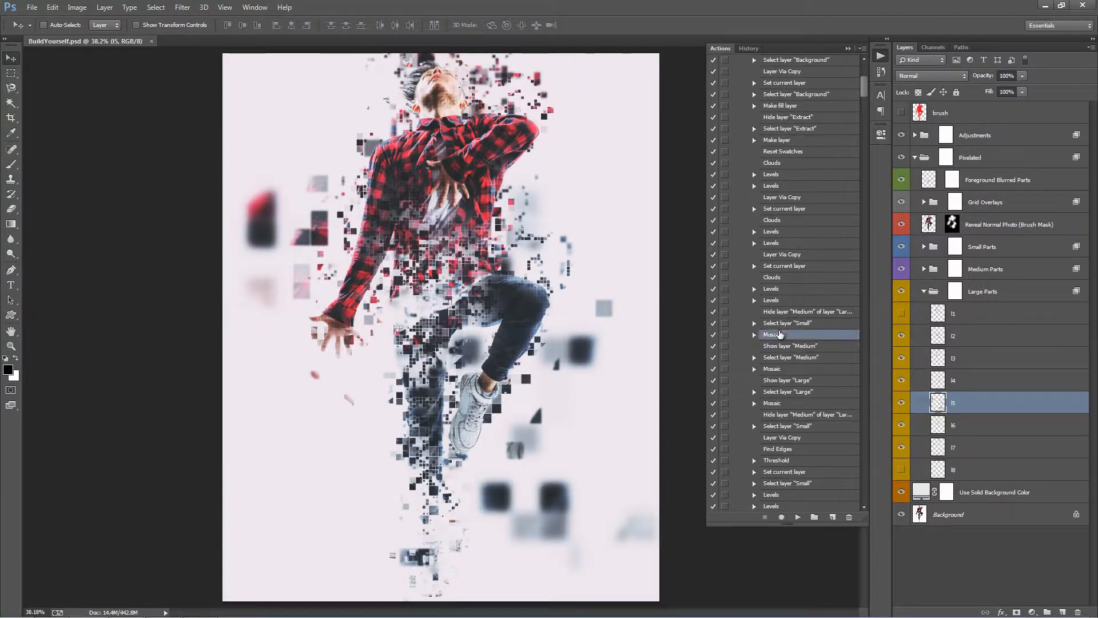
left_click(795, 369, "ctrl")
left_click(789, 403, "ctrl")
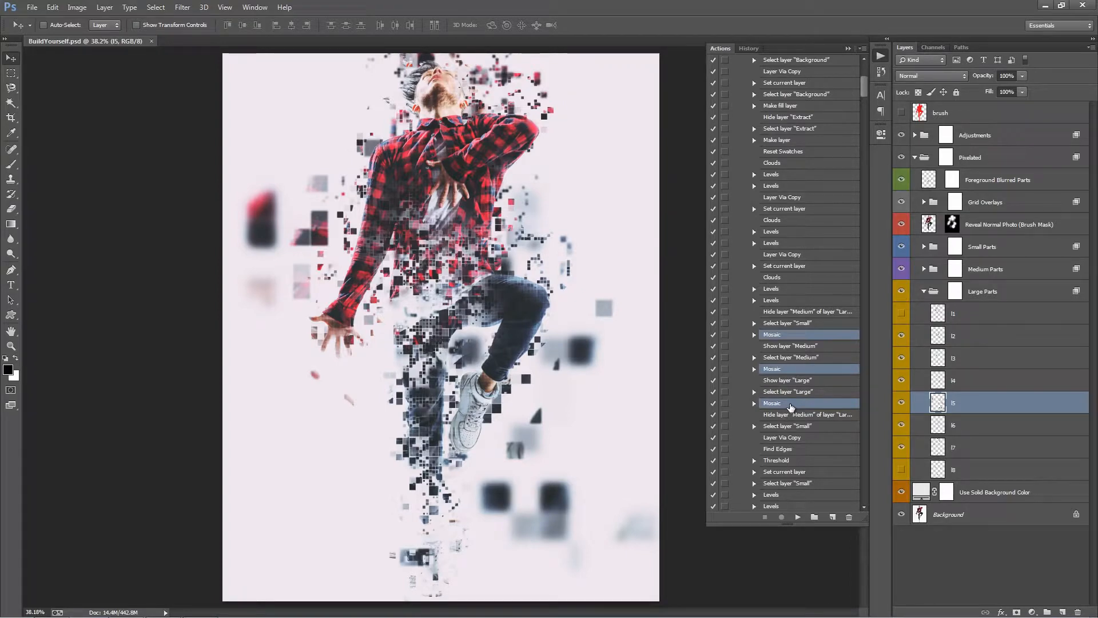
Turn on the dialog pause for all three Mosaic steps of the RIGHT action.
left_click(787, 338)
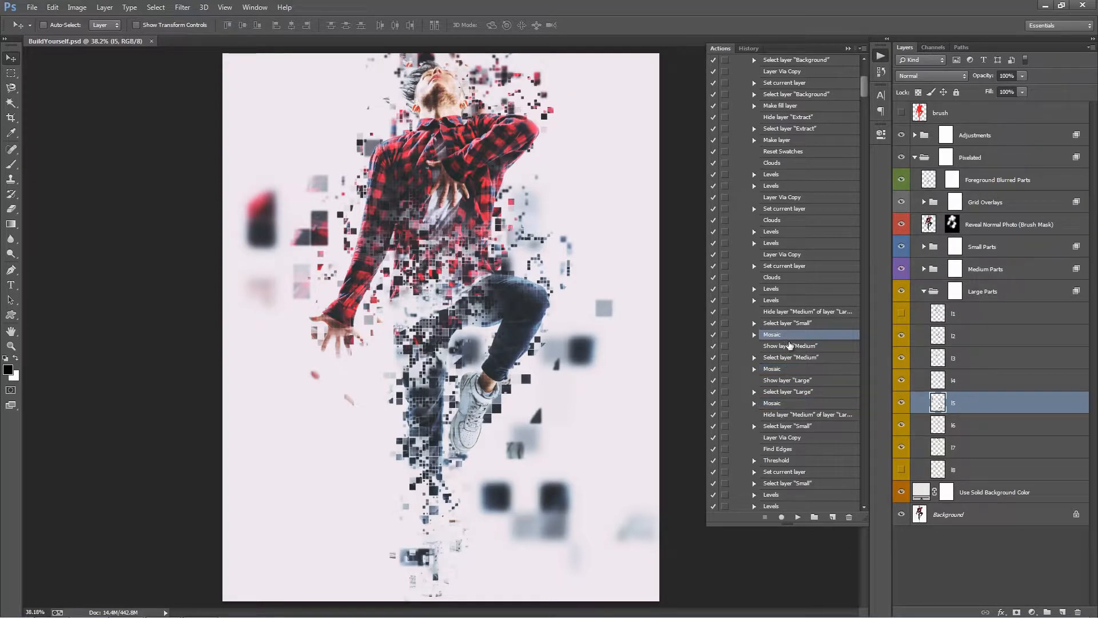
left_click(791, 369)
left_click(789, 404)
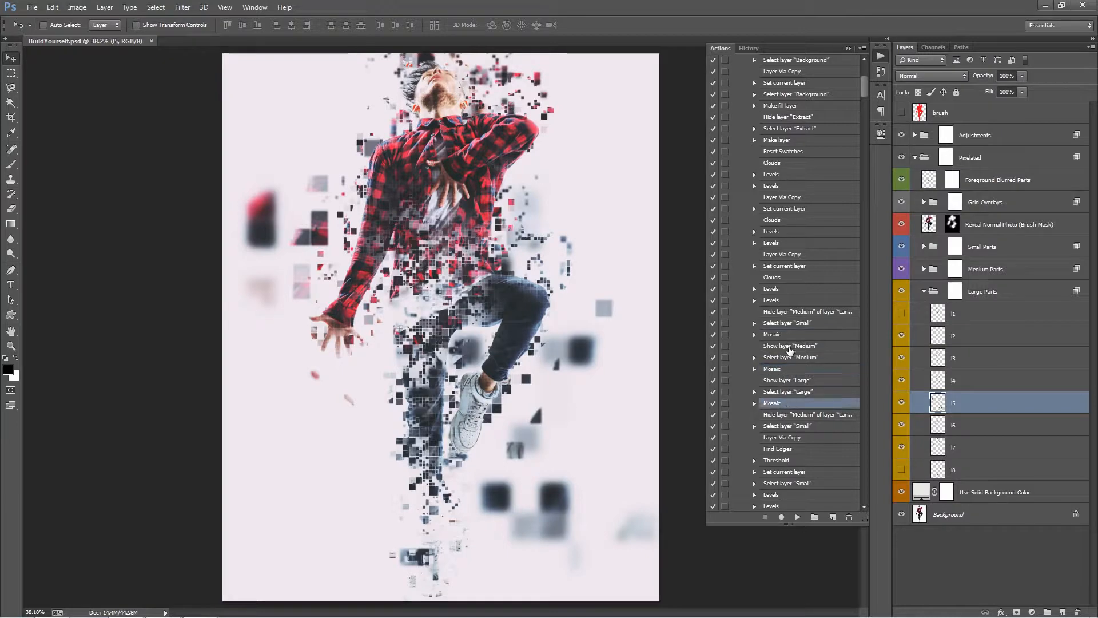
left_click(794, 337)
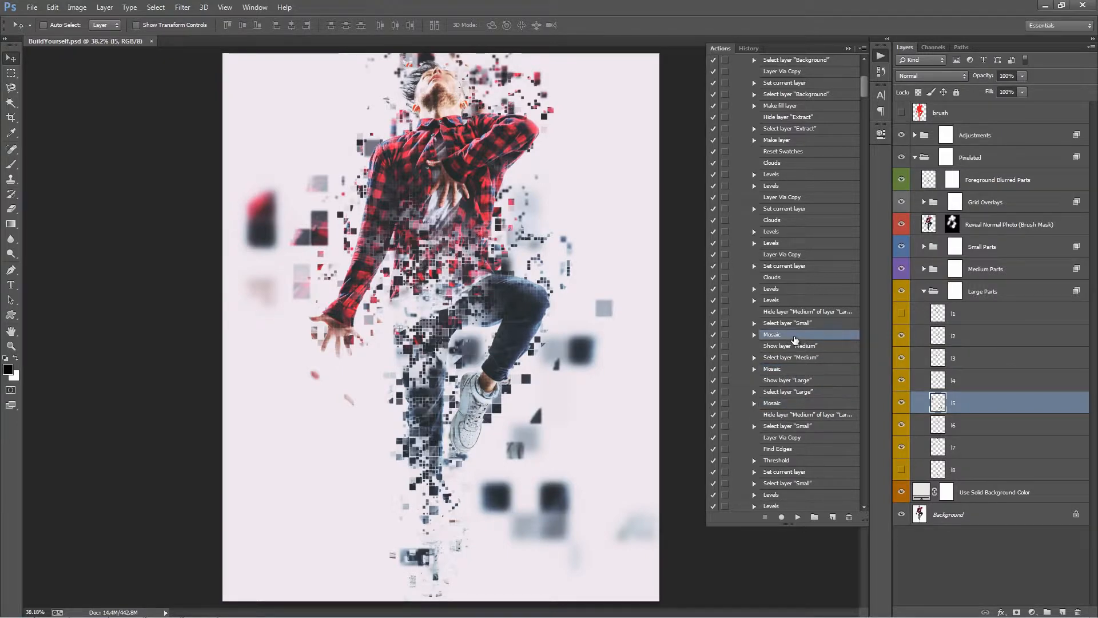
left_click(725, 335)
left_click(725, 369)
left_click(725, 404)
scroll(808, 284, "up", 2)
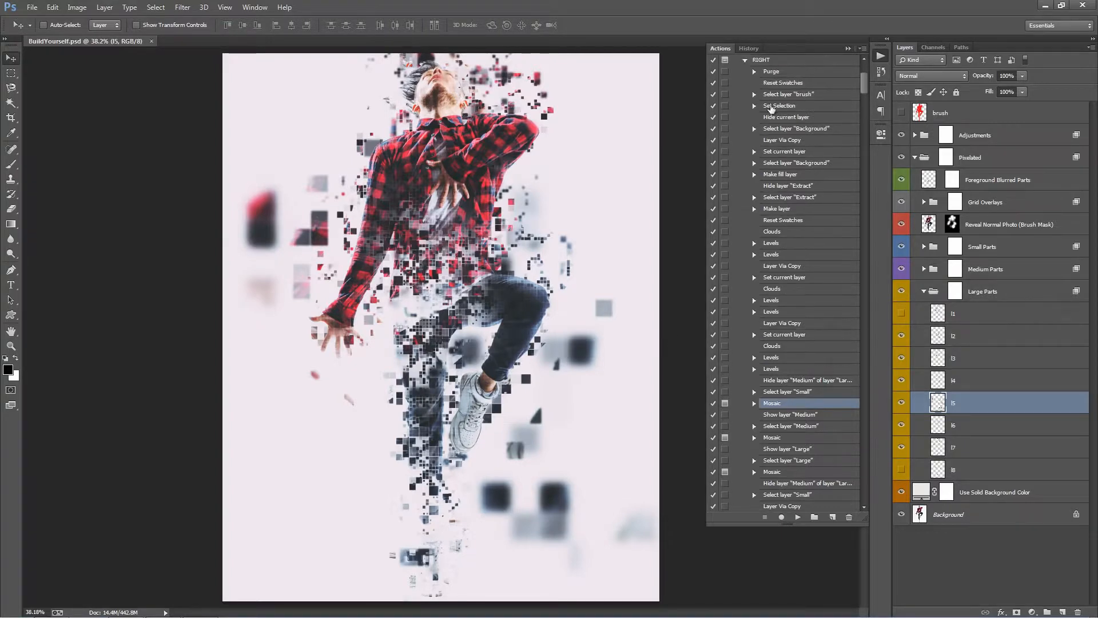
scroll(786, 396, "down", 1)
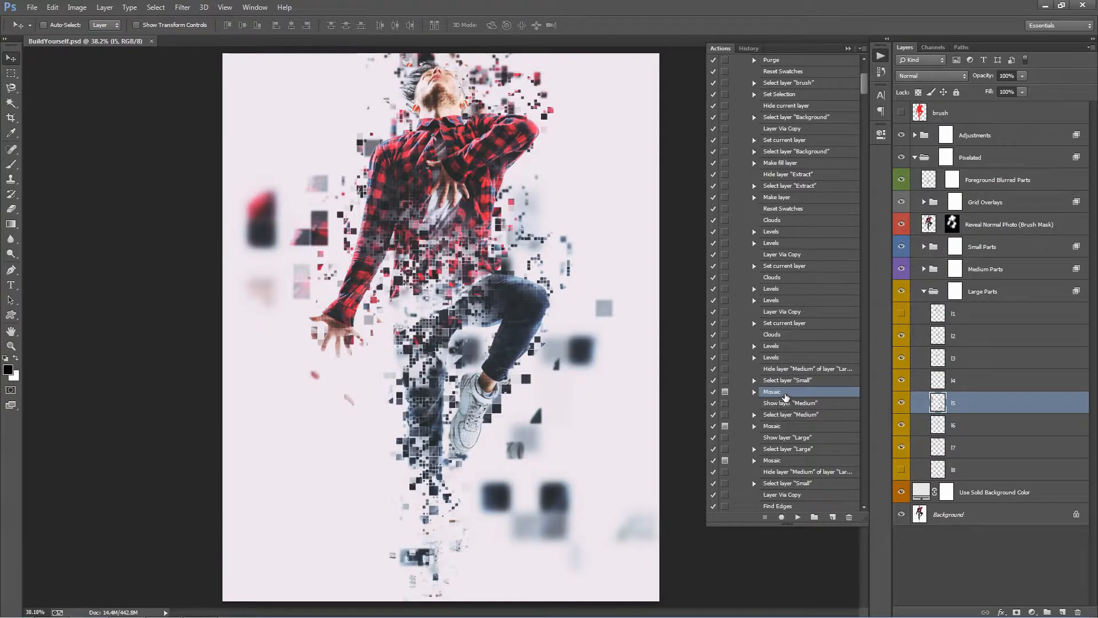
Delete the Adjustments group, the Pixelated group and the Use Solid Background Color layer, keeping only brush and Background.
left_click(914, 158)
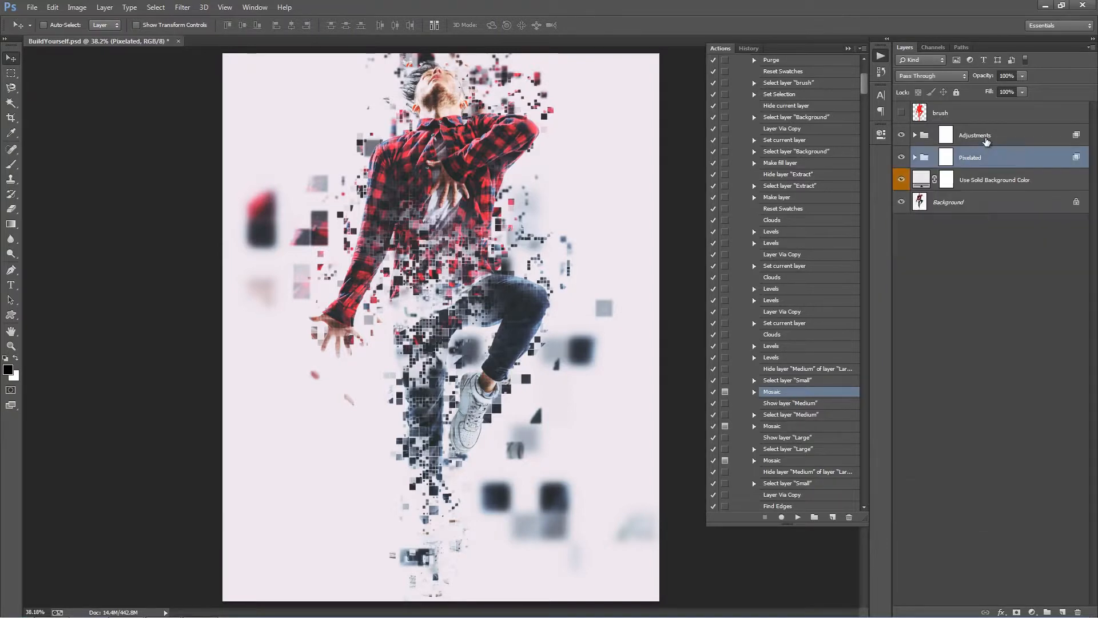
left_click(986, 141)
left_click(993, 179, "shift")
key("Delete")
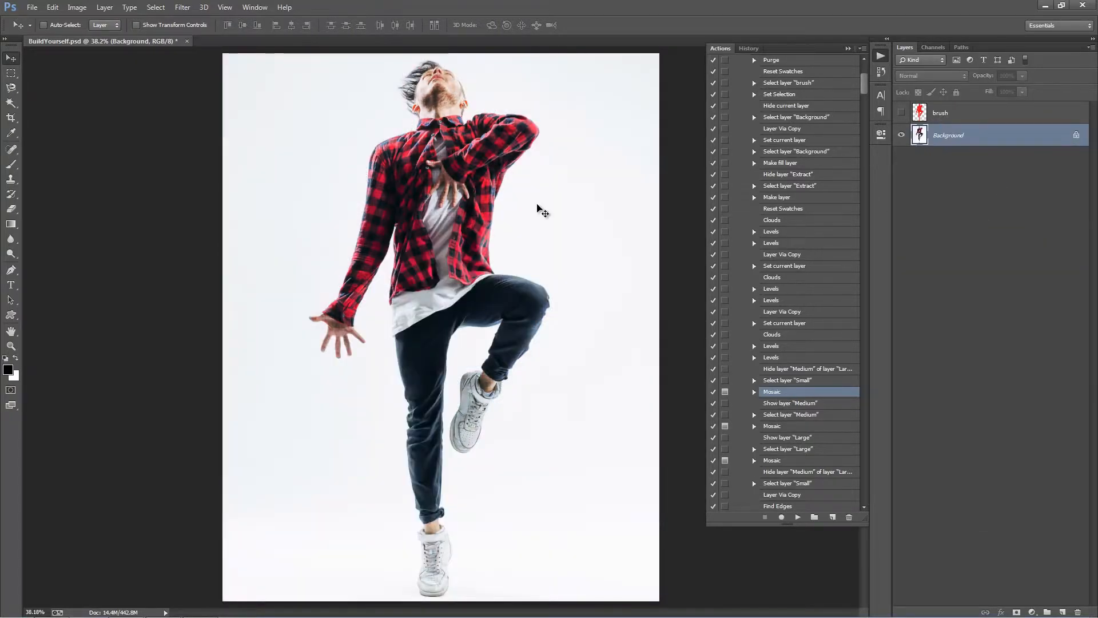
Make the hidden brush layer active and play the RIGHT action from its Purge step.
scroll(801, 206, "up", 2)
left_click(902, 112)
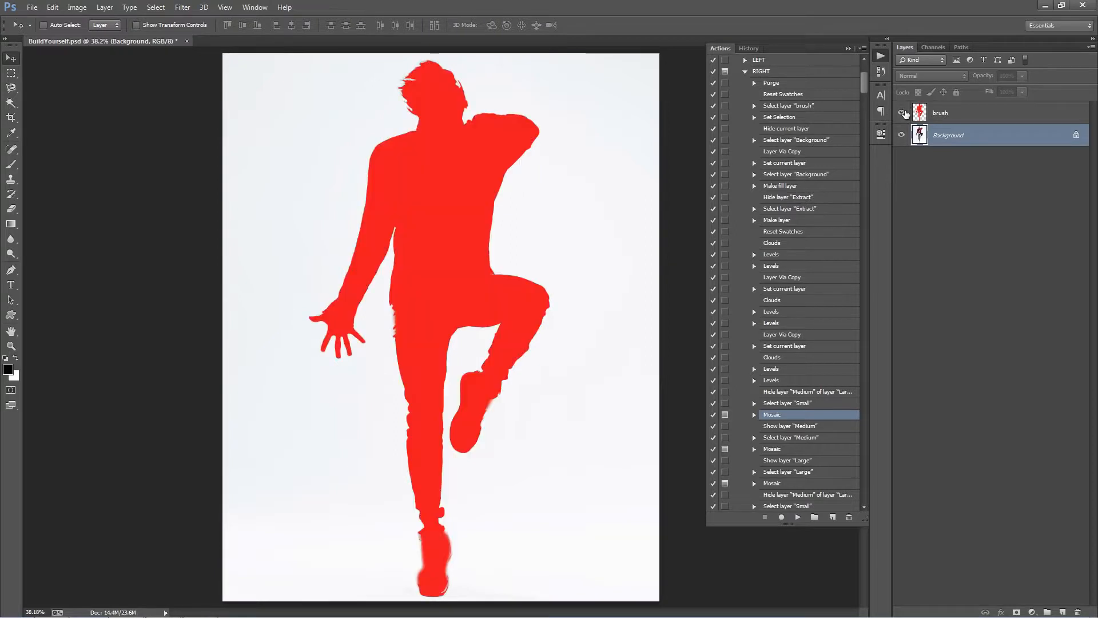
left_click(902, 113)
left_click(966, 114)
left_click(778, 84)
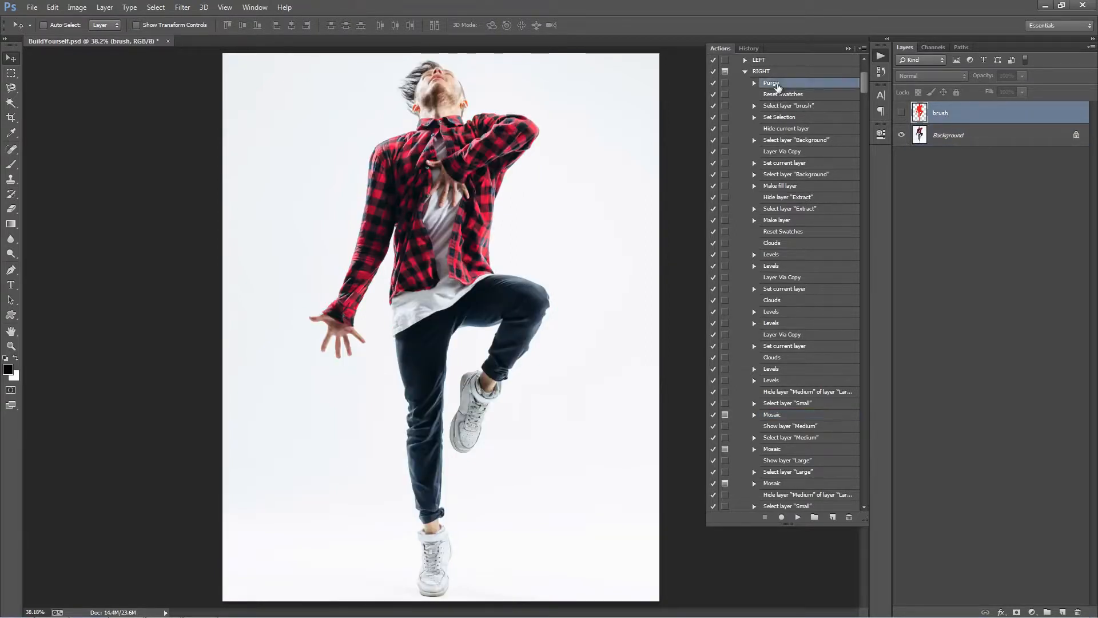
left_click(797, 517)
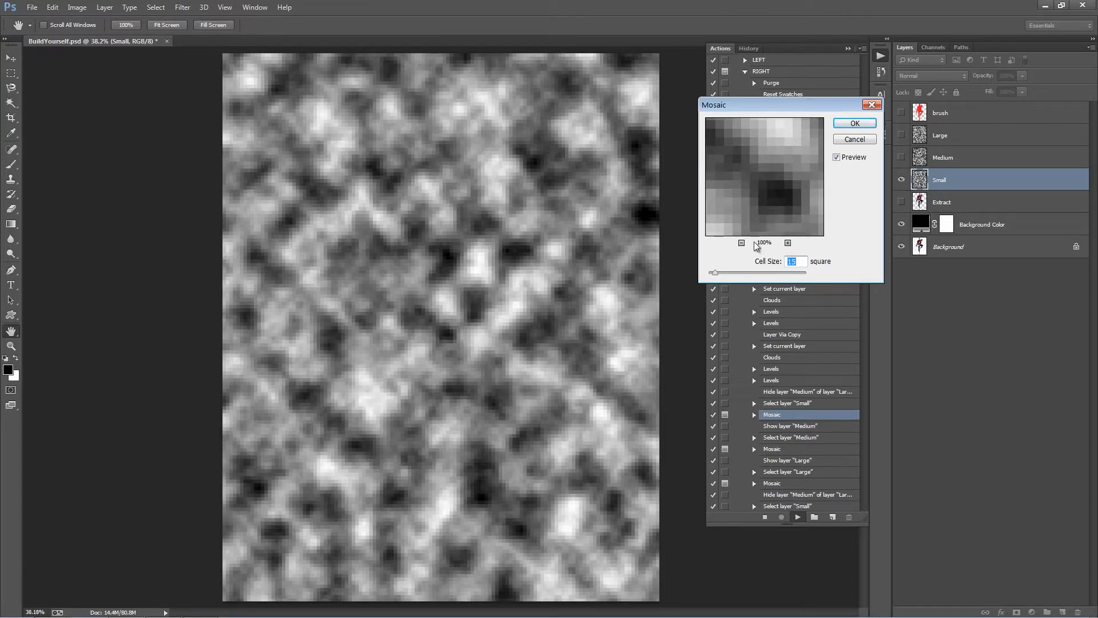
Try Mosaic cell sizes of 33 and 23 on the Small layer, then cancel the filter.
left_click_drag(714, 275, 724, 274)
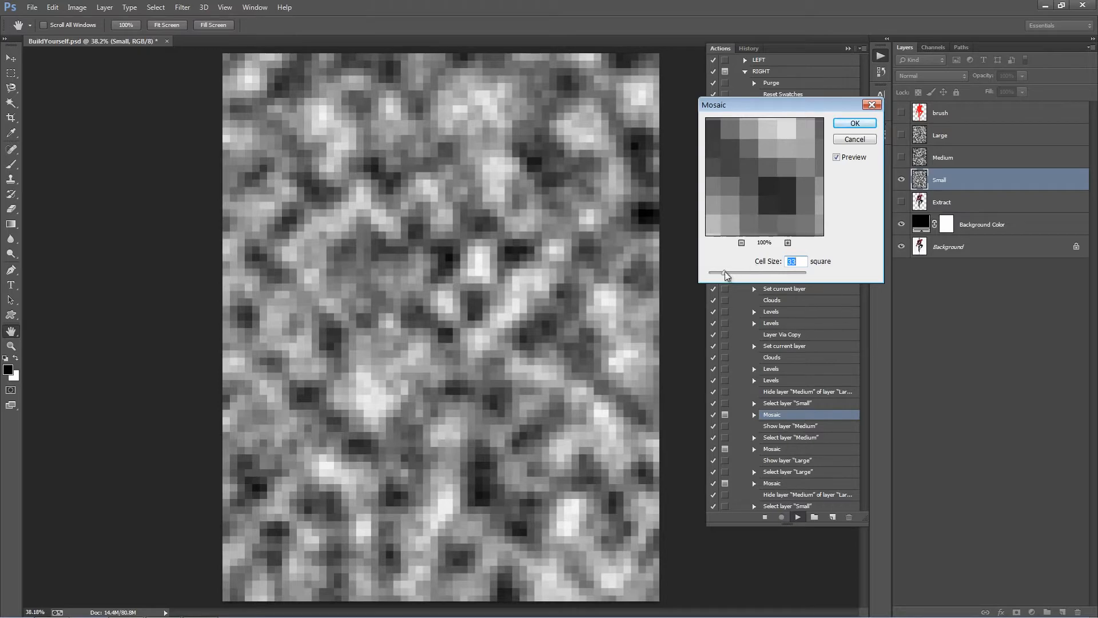
mouse_move(726, 275)
left_mouse_down()
mouse_move(764, 277)
mouse_move(719, 275)
left_mouse_up()
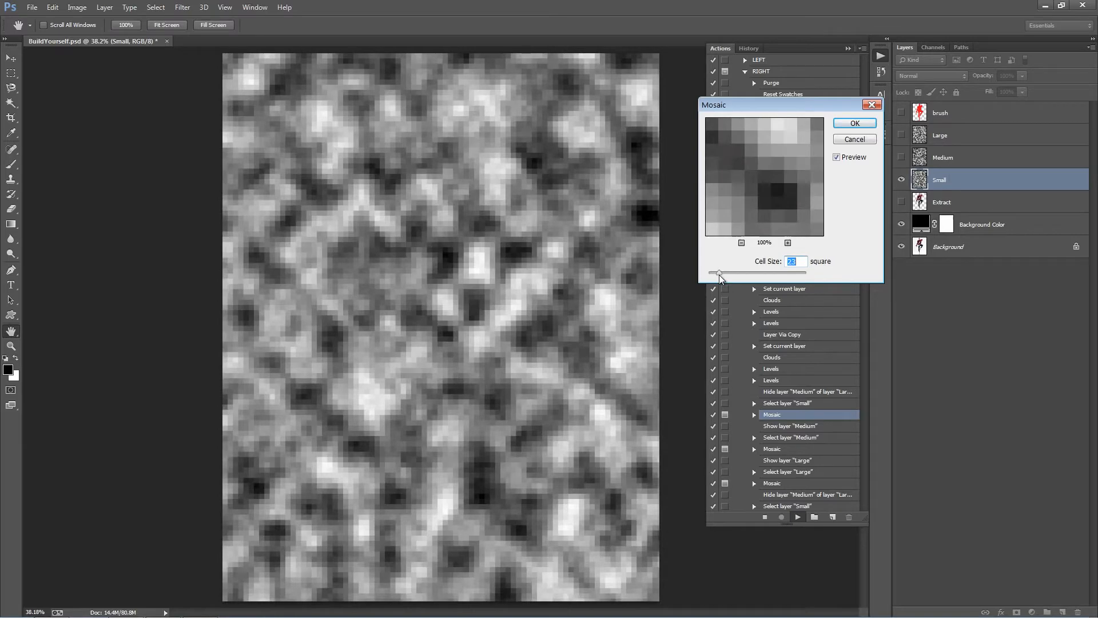
left_click(868, 142)
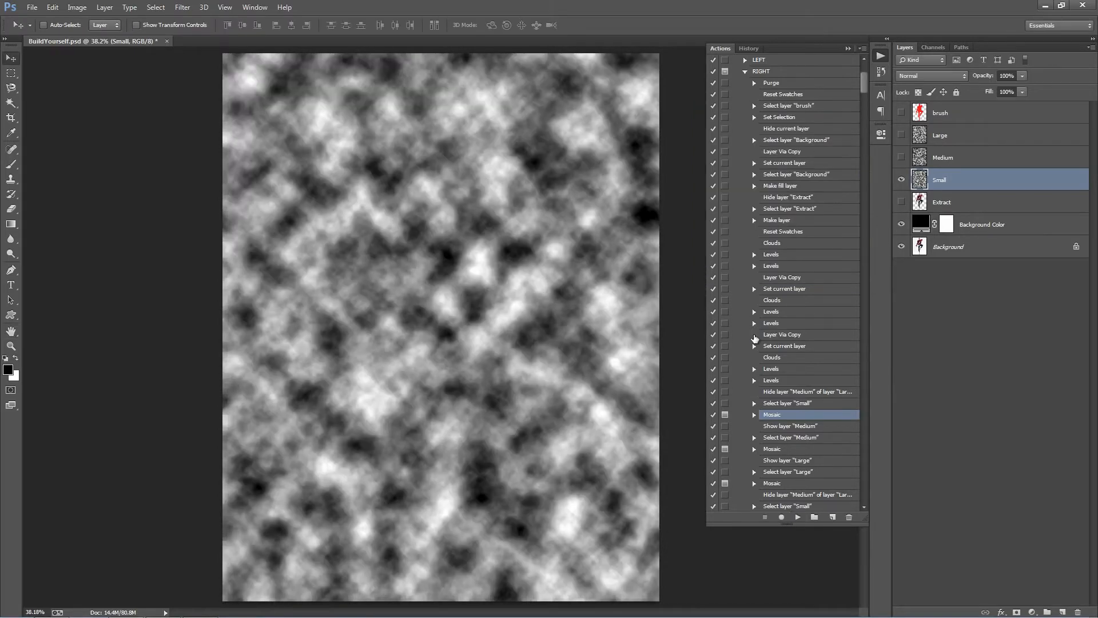
Review the recorded settings of the RIGHT action's Mosaic step for the Small layer and dismiss them unchanged.
scroll(755, 339, "down", 1)
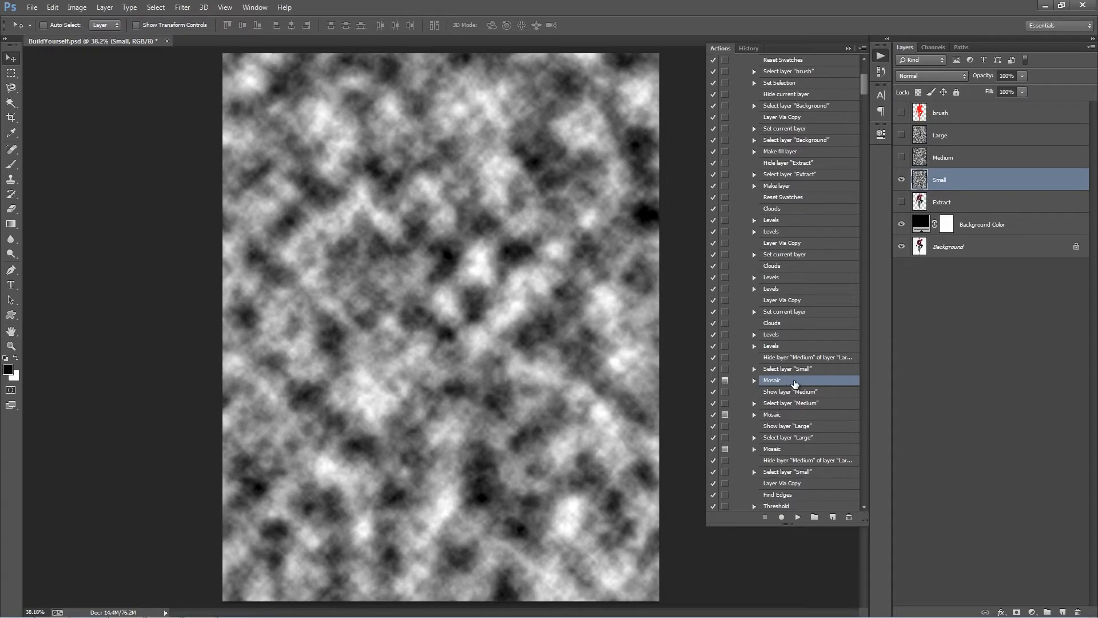
double_click(795, 381)
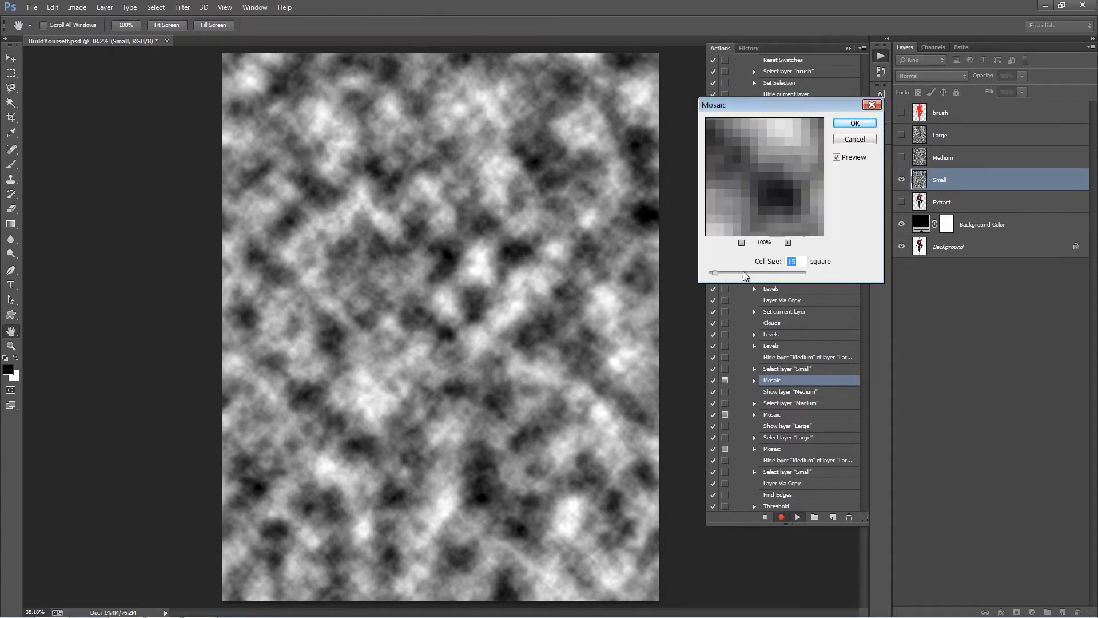
left_click(854, 139)
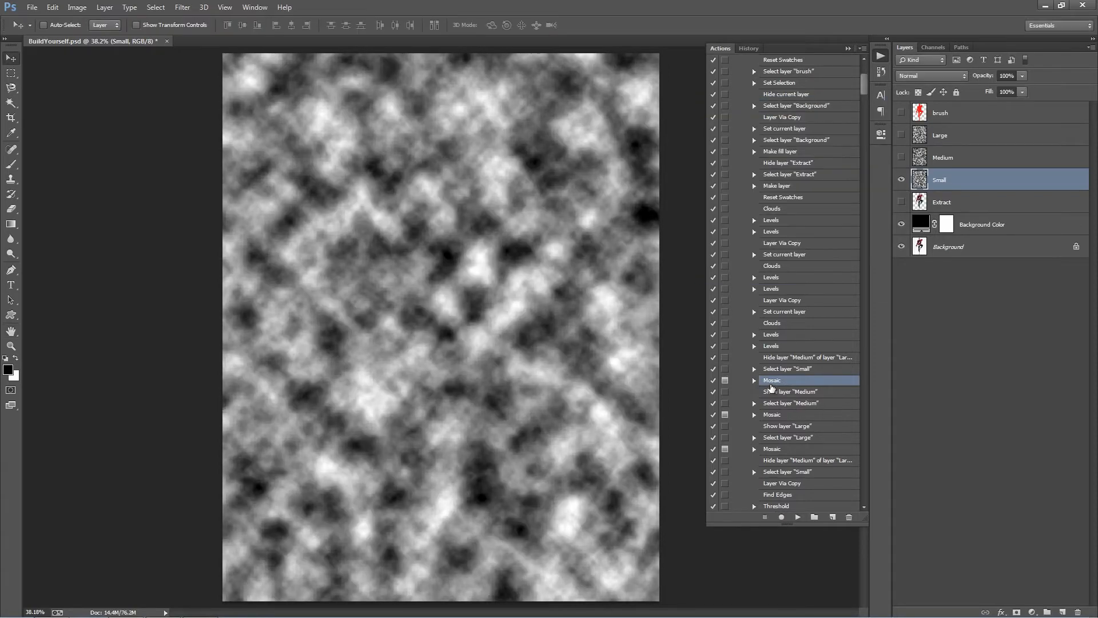